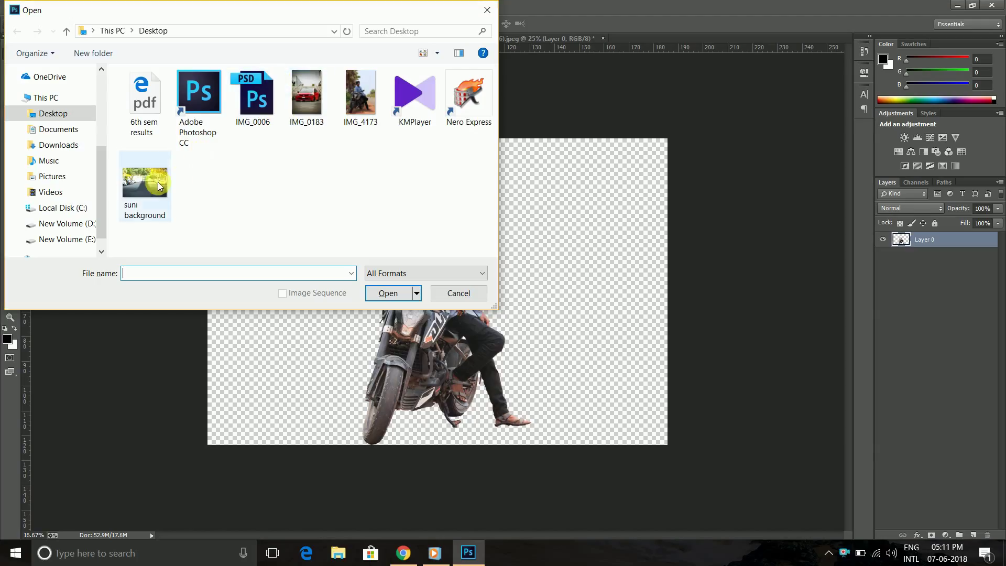
# - Open suni background.jpg, unlock its Background layer into Layer 0, and drag it toward IMG_4173
pyautogui.doubleClick(152, 184)
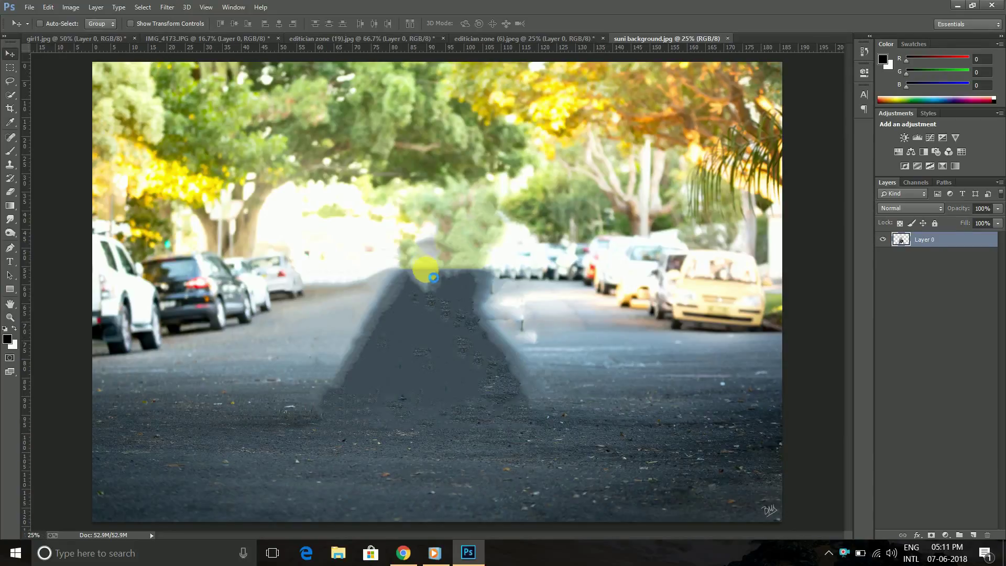
pyautogui.moveTo(433, 277); pyautogui.dragTo(290, 259)
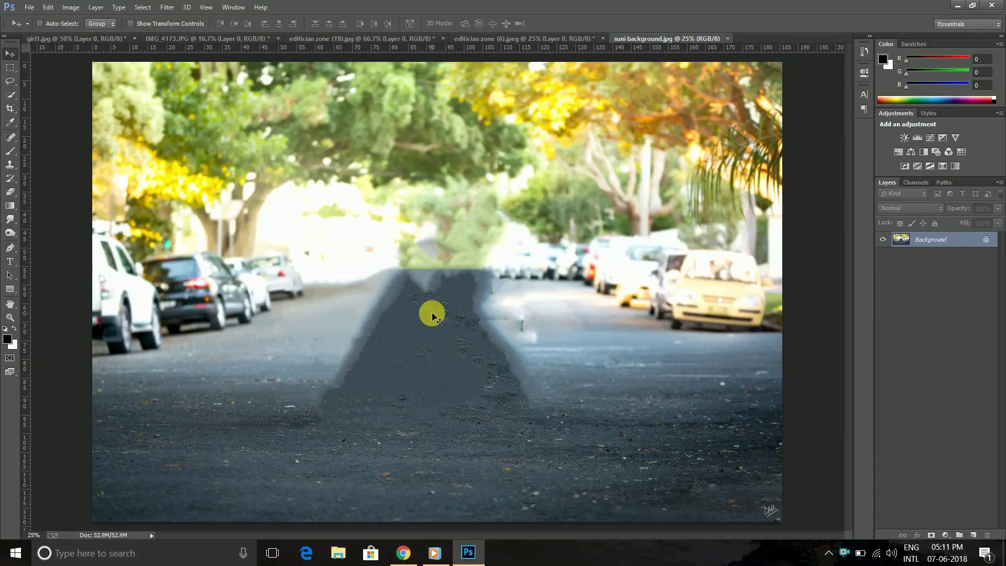
pyautogui.press('Return')
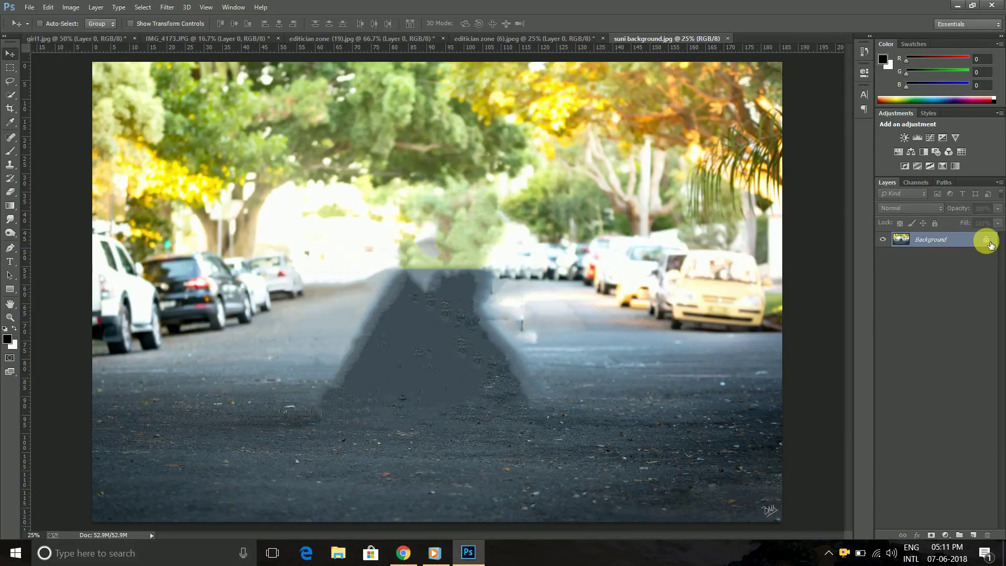
pyautogui.click(985, 239)
pyautogui.doubleClick(942, 249)
pyautogui.press('Escape')
pyautogui.moveTo(415, 315); pyautogui.dragTo(195, 42)
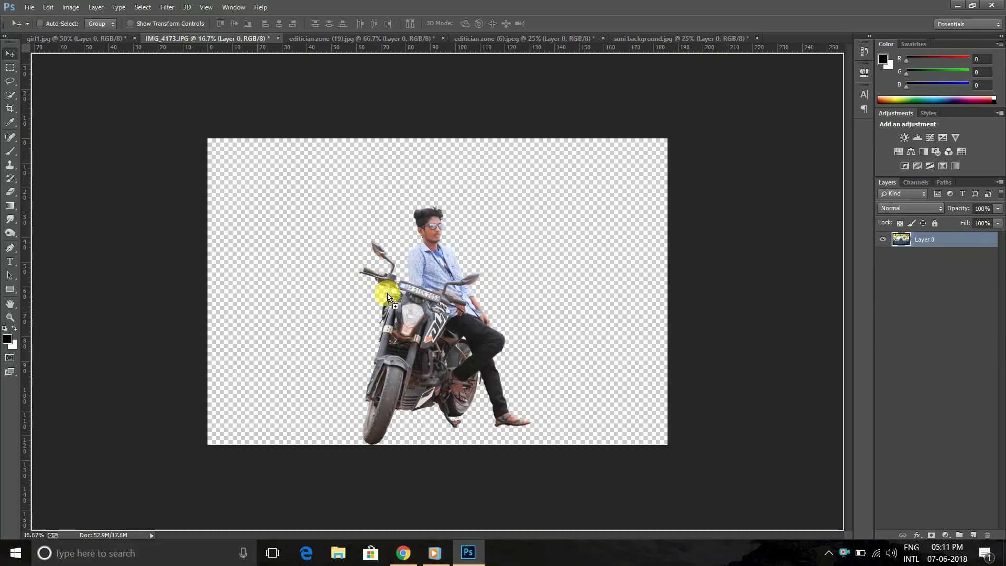
# - Drop the street image into IMG_4173 beneath the rider layer and position the rider on it
pyautogui.moveTo(195, 42); pyautogui.dragTo(441, 289)
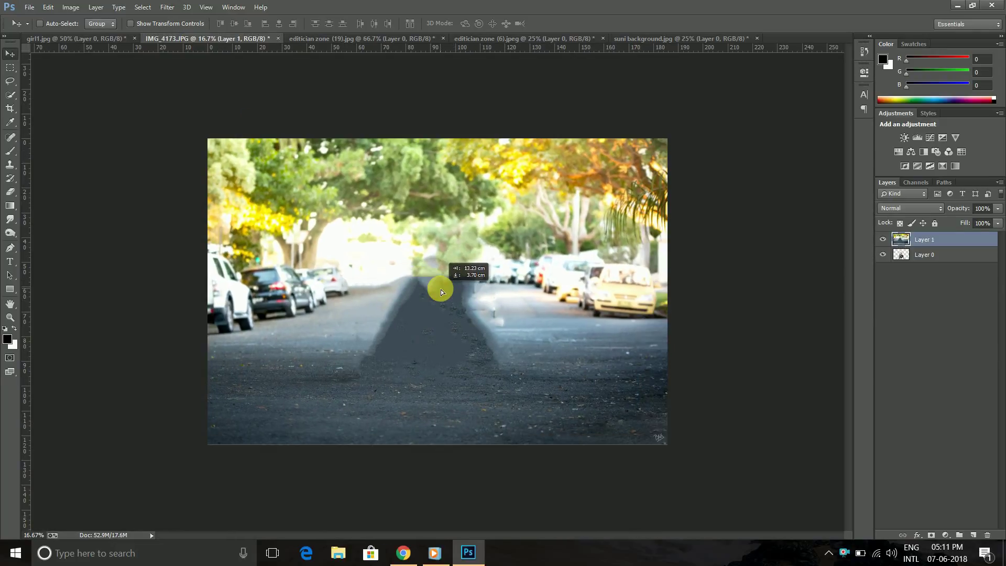
pyautogui.moveTo(935, 241); pyautogui.dragTo(921, 359)
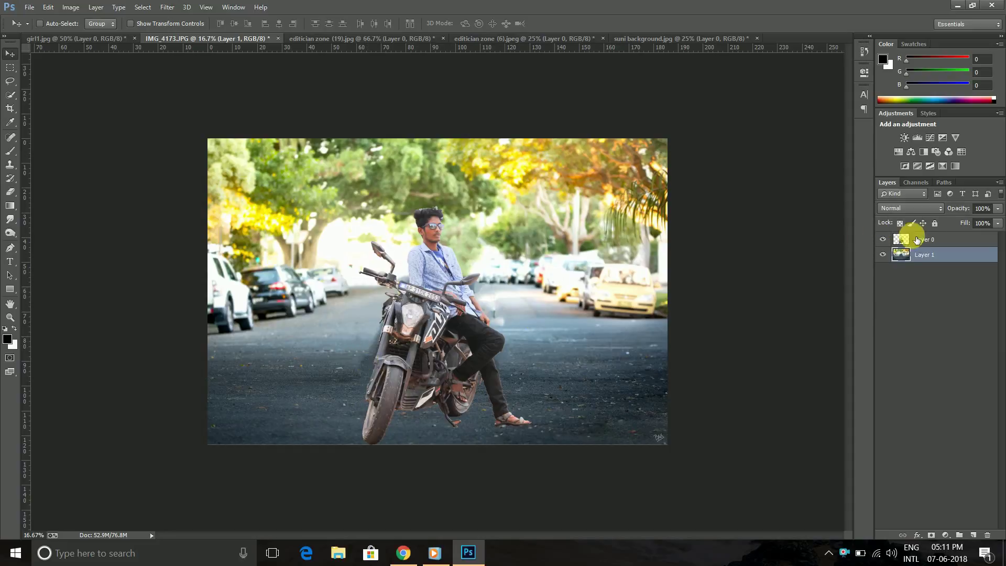
pyautogui.click(926, 240)
pyautogui.moveTo(442, 323); pyautogui.dragTo(444, 317)
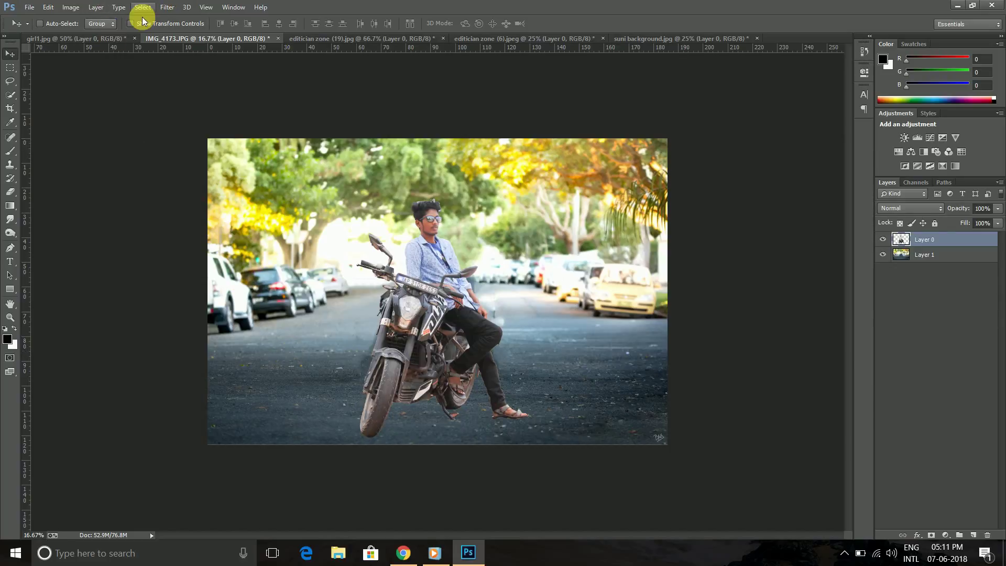
pyautogui.click(167, 6)
pyautogui.click(203, 84)
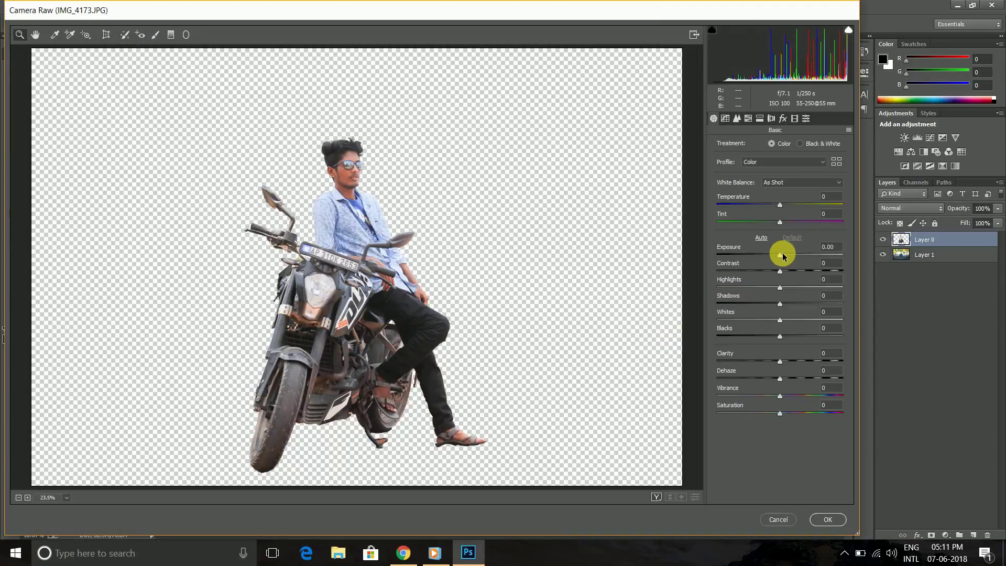
# - In Camera Raw, raise exposure to +0.30, keep dehaze near zero, and brighten orange luminance
pyautogui.moveTo(781, 256); pyautogui.dragTo(785, 256)
pyautogui.moveTo(780, 378)
pyautogui.mouseDown()
pyautogui.moveTo(871, 377)
pyautogui.moveTo(649, 378)
pyautogui.moveTo(740, 378)
pyautogui.mouseUp()
pyautogui.moveTo(825, 366)
pyautogui.mouseDown()
pyautogui.moveTo(873, 353)
pyautogui.moveTo(790, 353)
pyautogui.moveTo(782, 358)
pyautogui.moveTo(857, 360)
pyautogui.moveTo(783, 360)
pyautogui.moveTo(781, 380)
pyautogui.moveTo(849, 399)
pyautogui.moveTo(787, 396)
pyautogui.mouseUp()
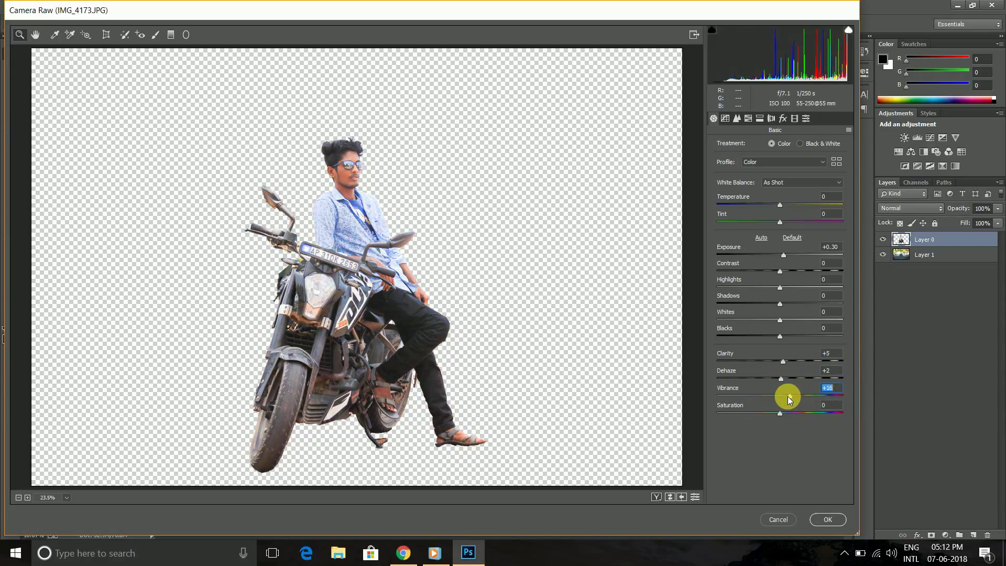
pyautogui.click(747, 120)
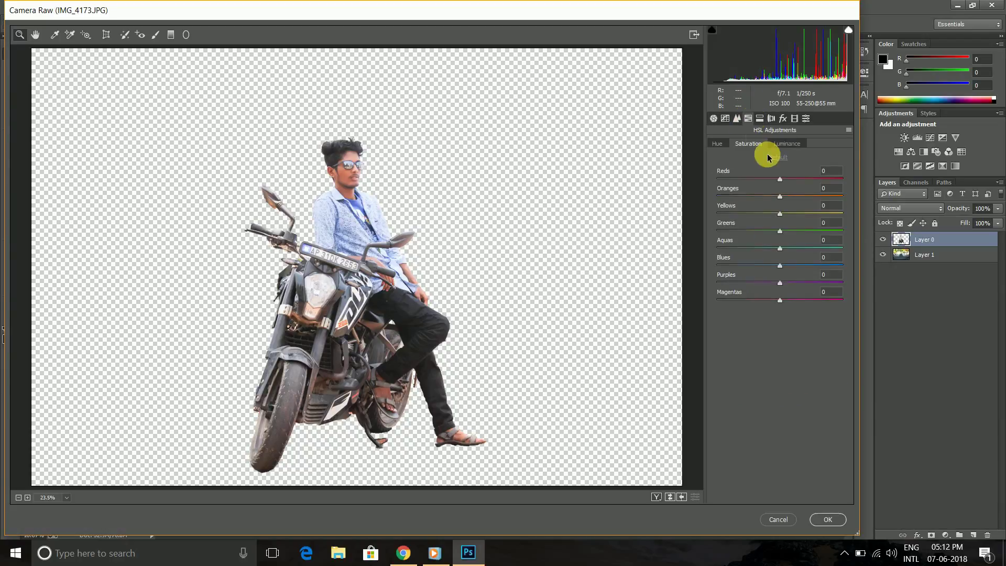
pyautogui.click(787, 143)
pyautogui.moveTo(780, 197)
pyautogui.mouseDown()
pyautogui.moveTo(909, 217)
pyautogui.moveTo(822, 209)
pyautogui.mouseUp()
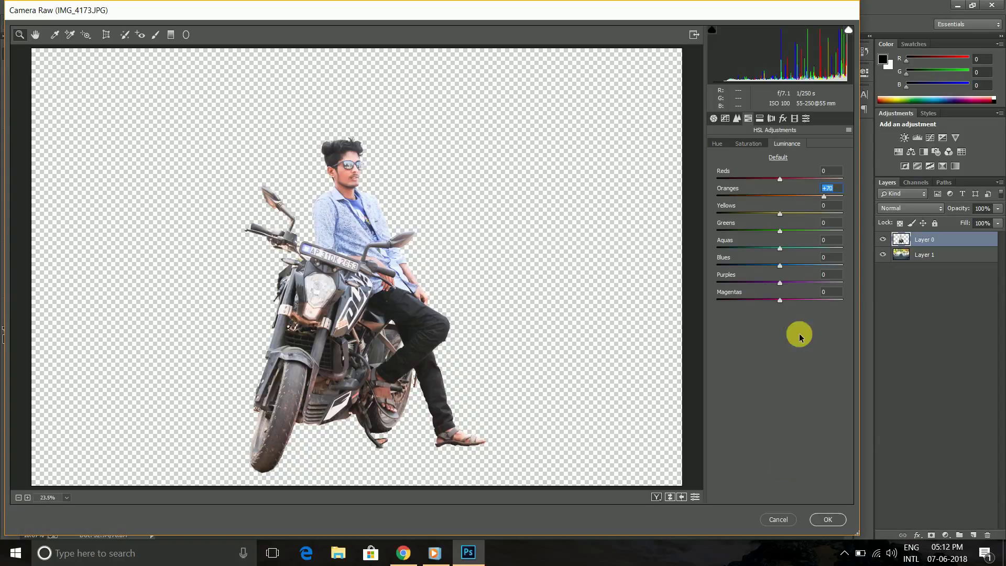
pyautogui.click(827, 520)
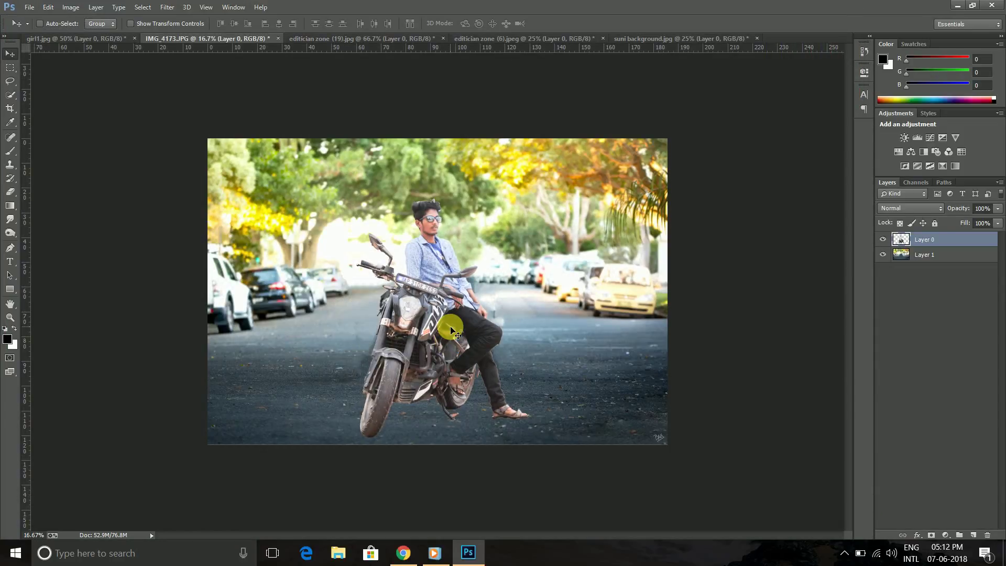
# - Nudge the rider slightly up and to the left on the street
pyautogui.moveTo(446, 333); pyautogui.dragTo(444, 330)
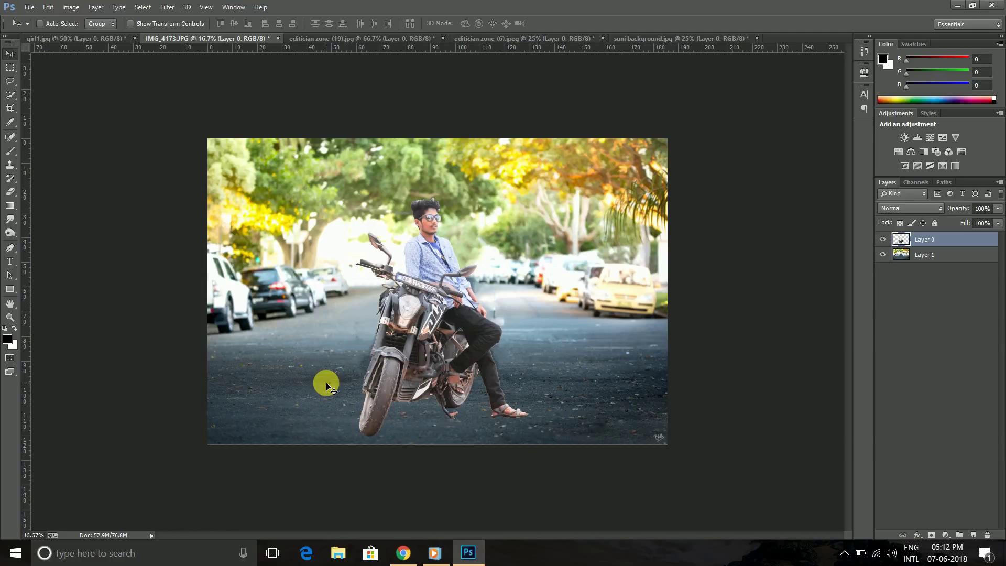
pyautogui.moveTo(440, 355); pyautogui.dragTo(439, 353)
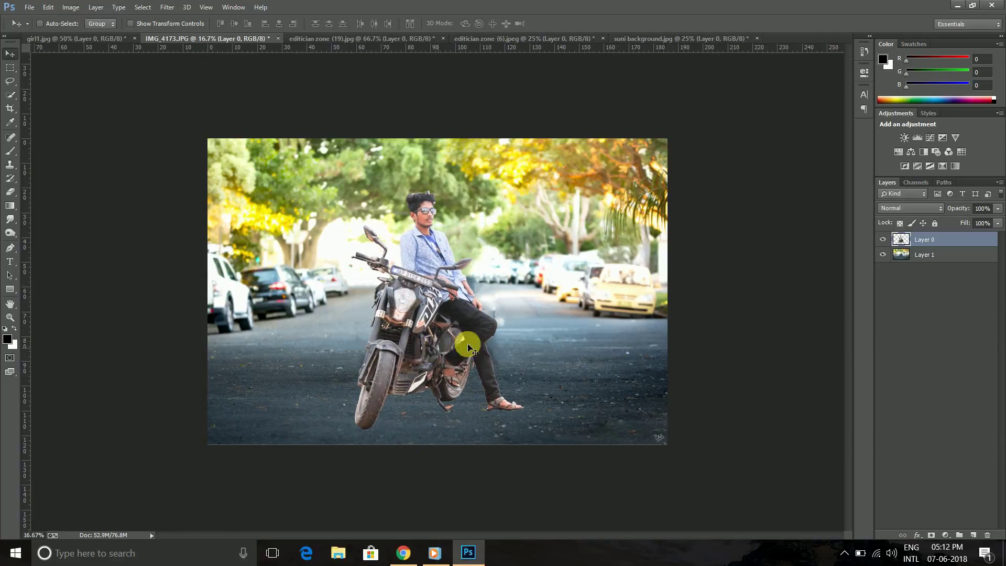
pyautogui.click(926, 254)
pyautogui.click(10, 108)
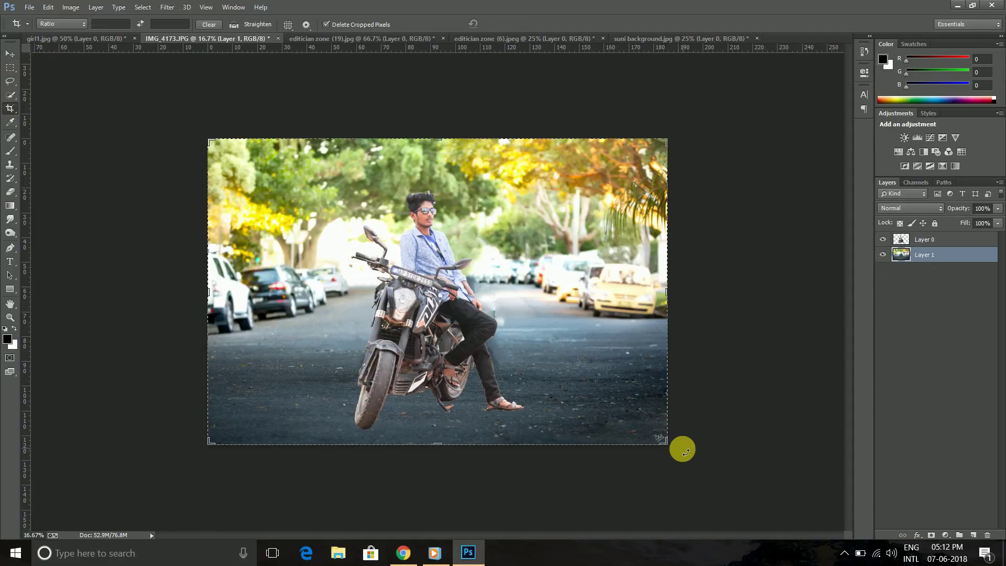
# - Crop the composite to a narrow portrait frame around the rider
pyautogui.moveTo(664, 445); pyautogui.dragTo(607, 445)
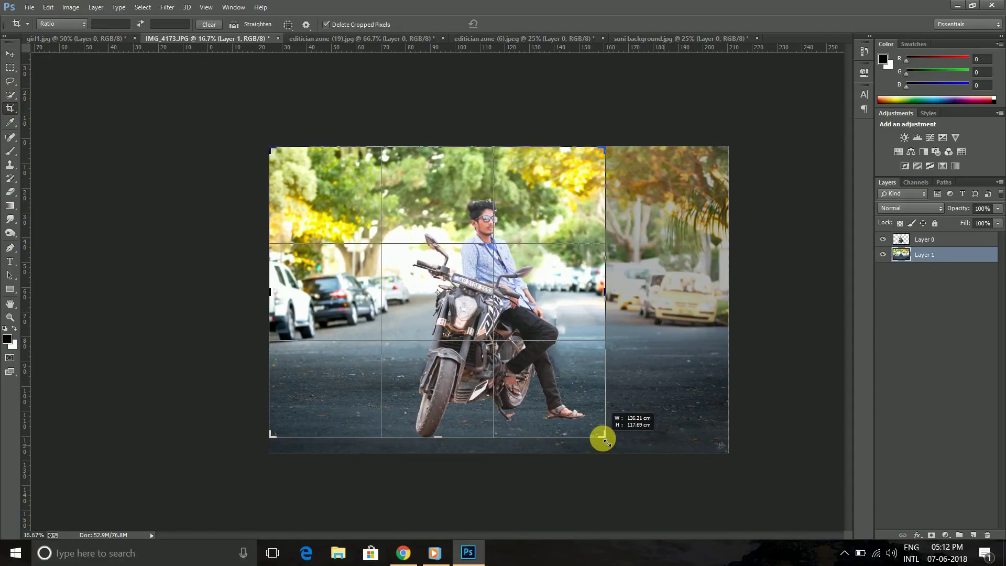
pyautogui.moveTo(269, 443); pyautogui.dragTo(325, 449)
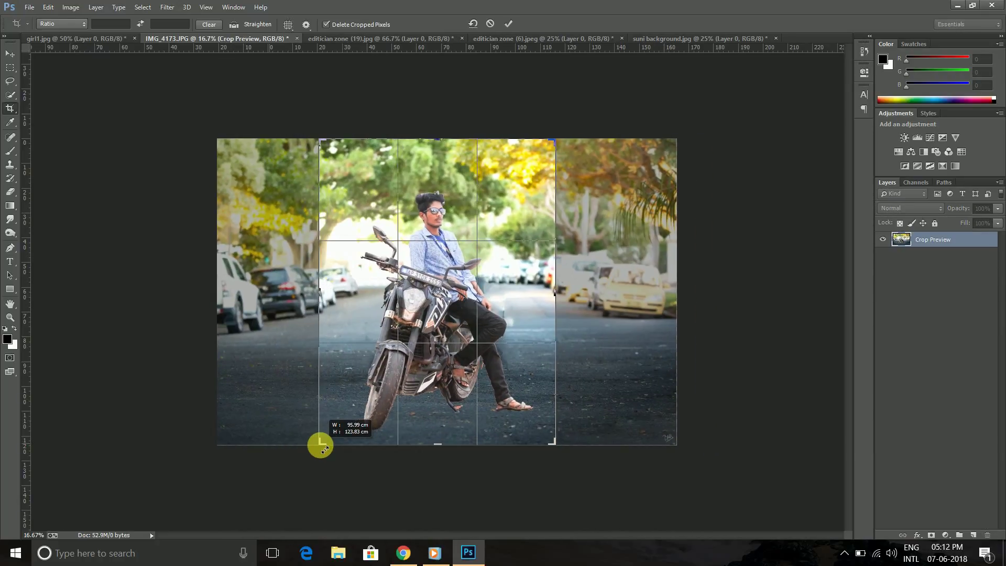
pyautogui.click(508, 24)
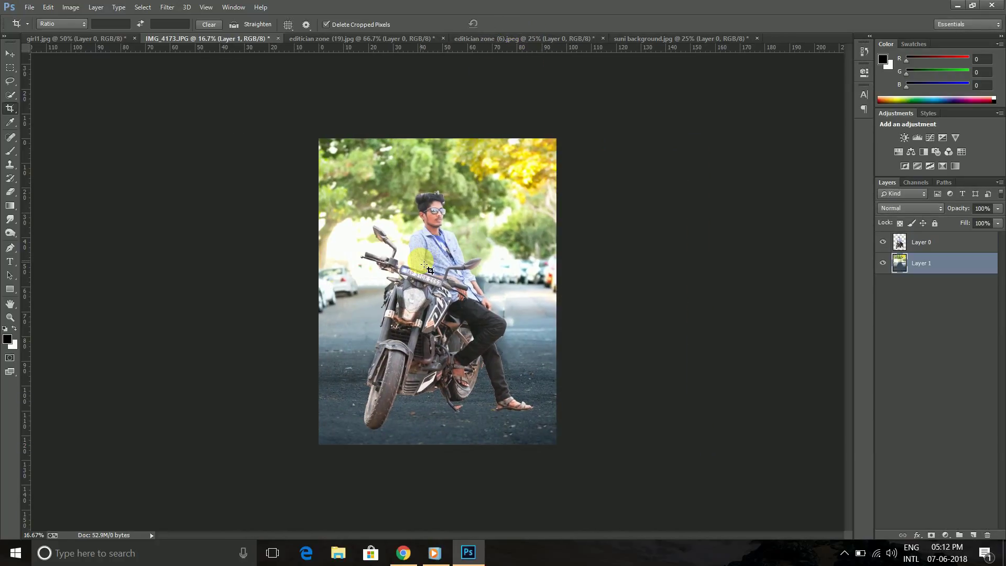
# - Move the rider layer slightly down within the new frame
pyautogui.click(911, 242)
pyautogui.press('v')
pyautogui.moveTo(396, 313); pyautogui.dragTo(399, 317)
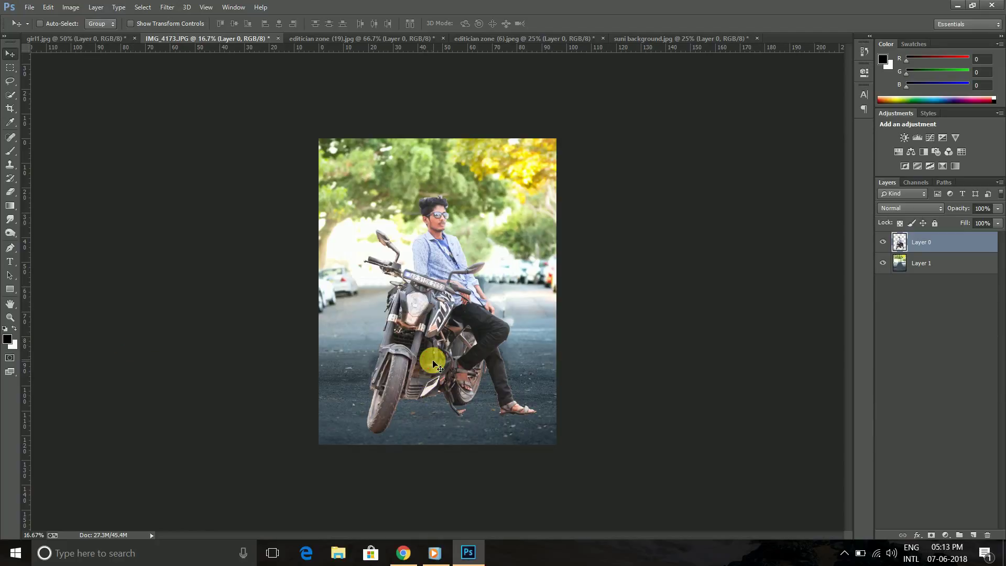
# - Scale the rider up to about 110% and shift it slightly upward
pyautogui.moveTo(438, 370); pyautogui.dragTo(436, 362)
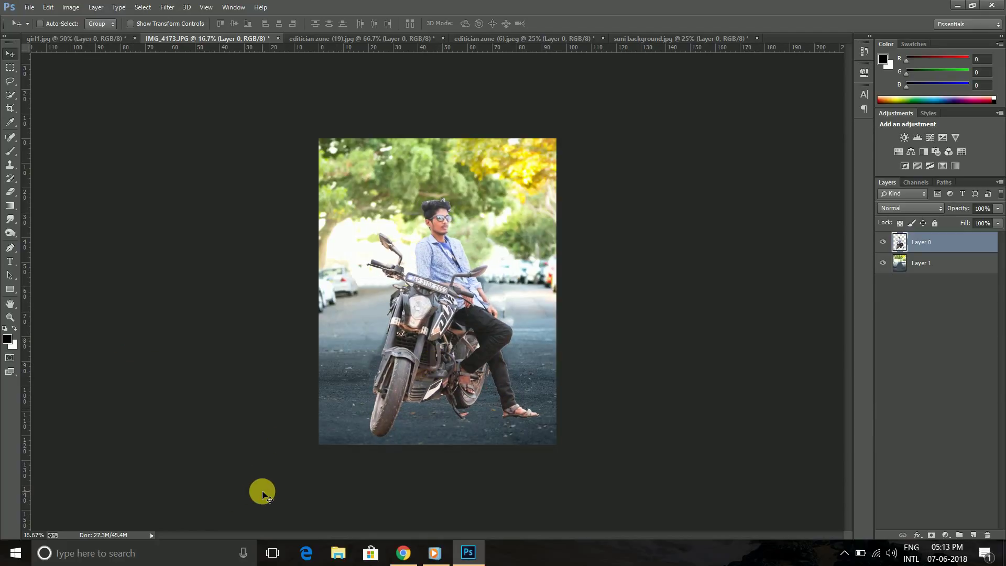
pyautogui.hotkey('ctrl', 't')
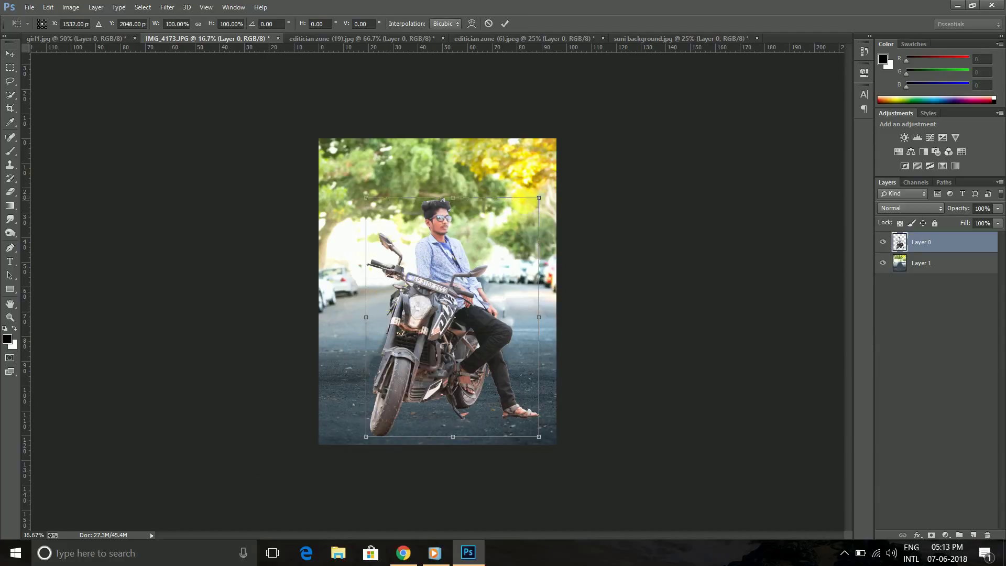
pyautogui.moveTo(545, 202); pyautogui.dragTo(556, 181)
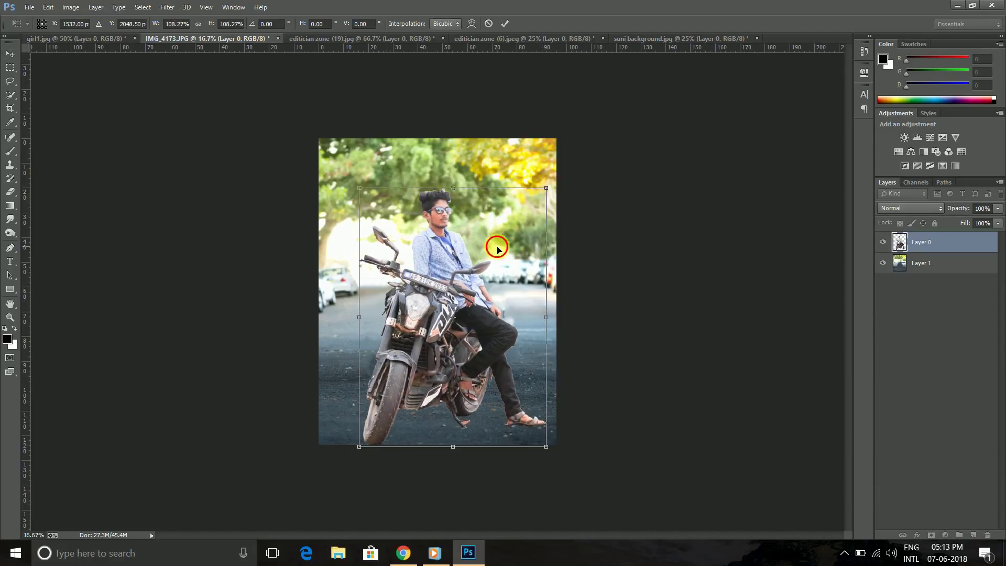
pyautogui.moveTo(516, 226); pyautogui.dragTo(494, 240)
pyautogui.click(504, 22)
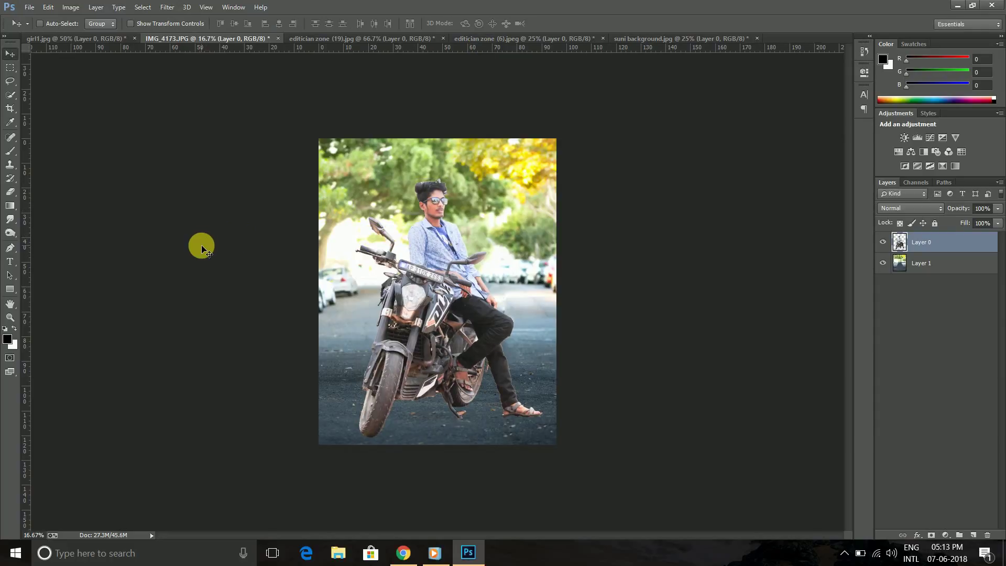
pyautogui.hotkey('ctrl', 'z')
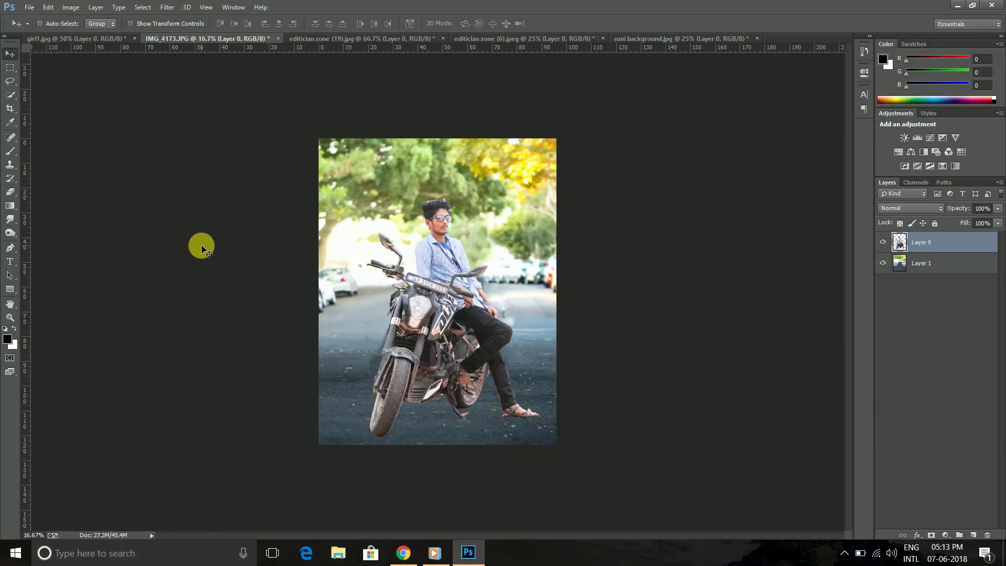
pyautogui.hotkey('ctrl', 't')
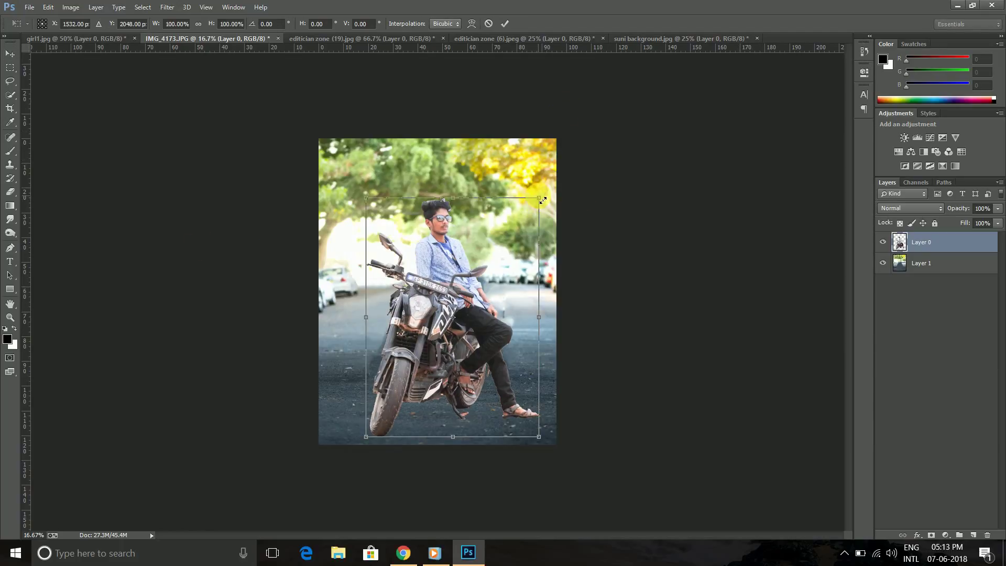
pyautogui.moveTo(543, 201); pyautogui.dragTo(552, 191)
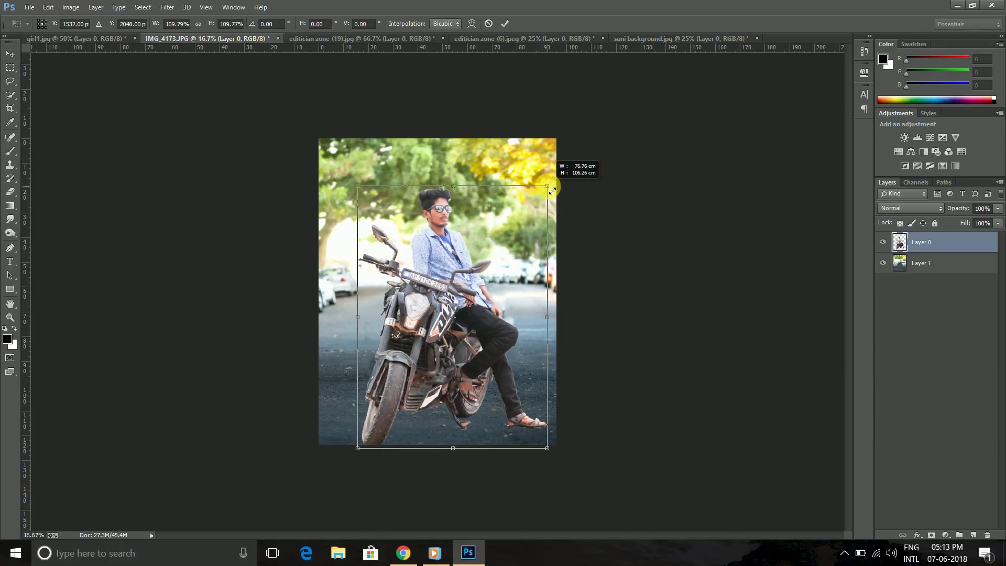
pyautogui.click(505, 23)
pyautogui.moveTo(440, 234); pyautogui.dragTo(439, 227)
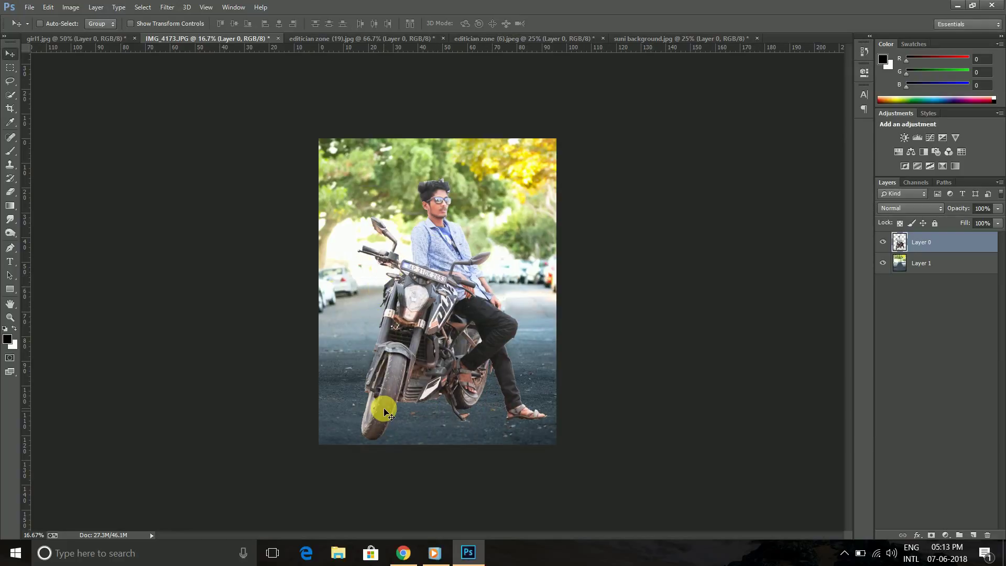
# - Extend the canvas upward with the Crop tool, leaving a transparent strip on top
pyautogui.click(10, 108)
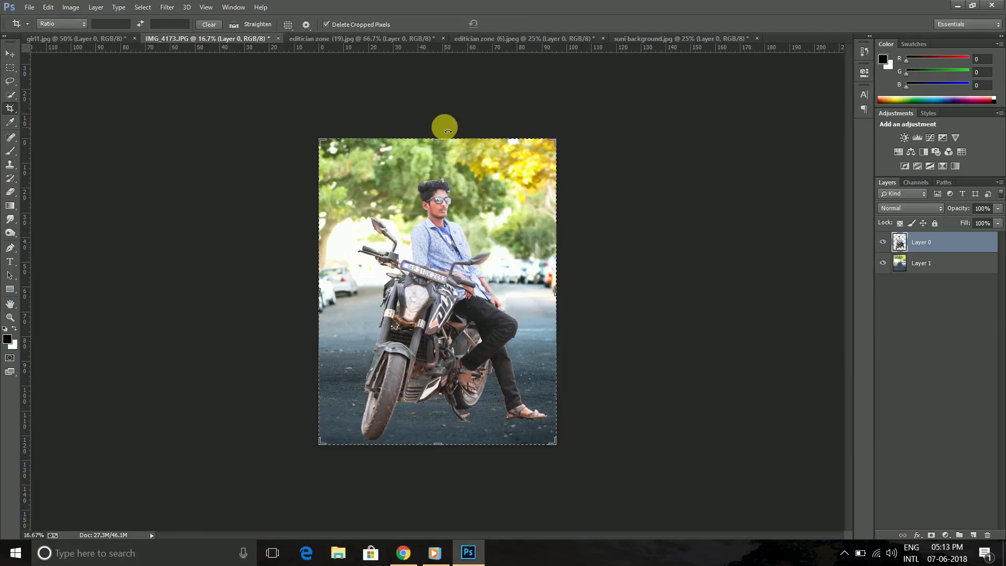
pyautogui.moveTo(440, 144); pyautogui.dragTo(440, 110)
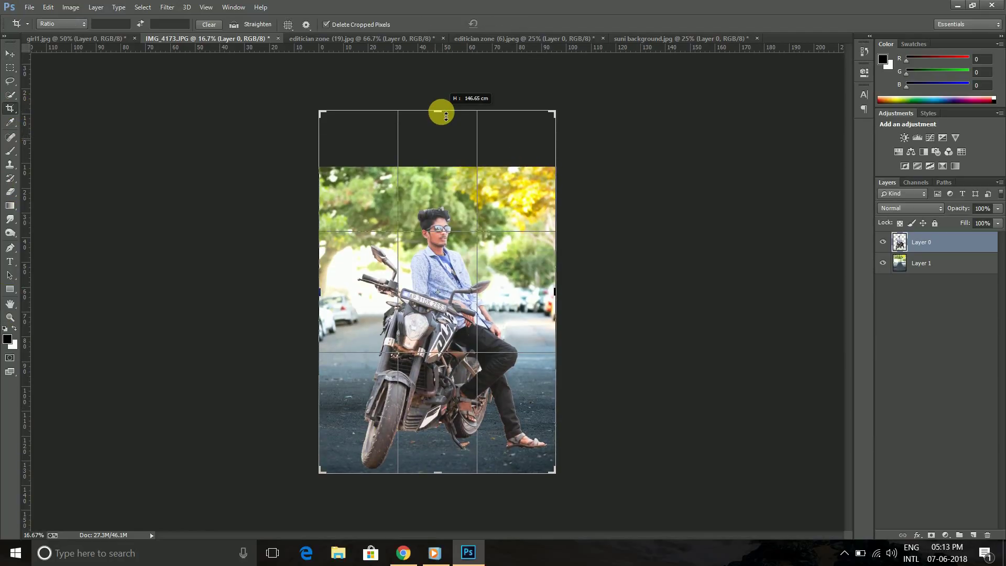
pyautogui.click(507, 23)
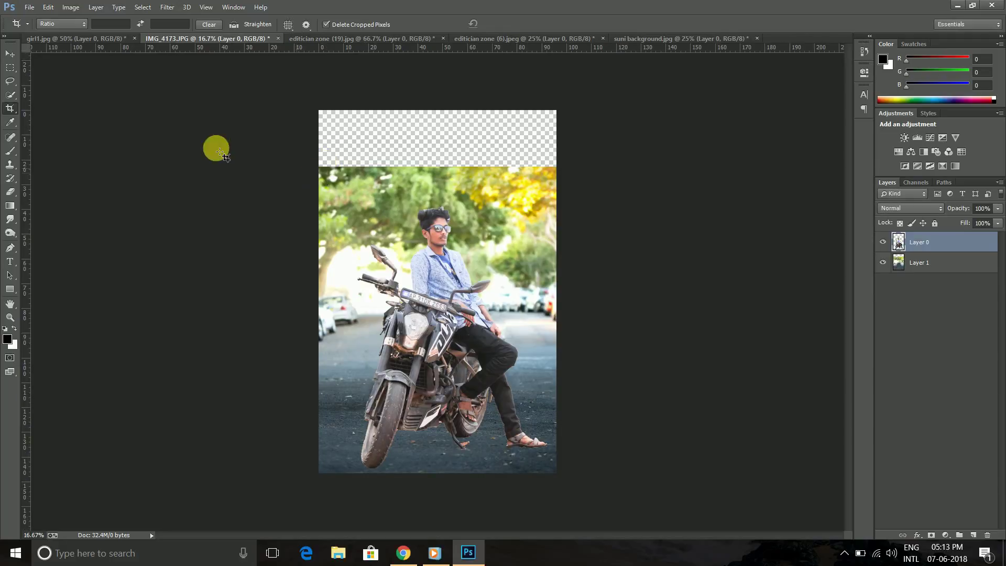
pyautogui.click(10, 67)
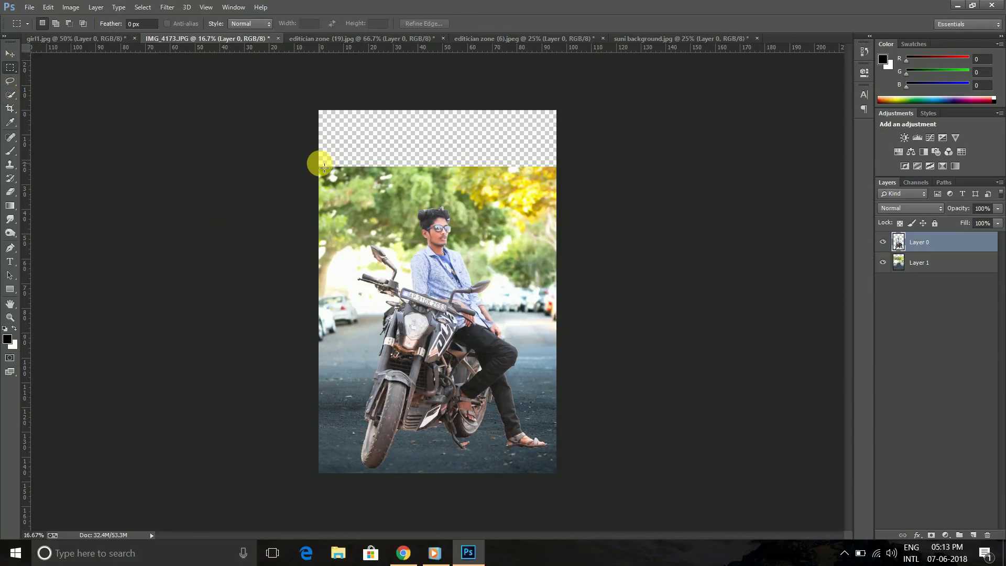
# - Copy a marquee-selected strip of trees from the background onto its own layer
pyautogui.moveTo(324, 167); pyautogui.dragTo(629, 203)
pyautogui.rightClick(501, 196)
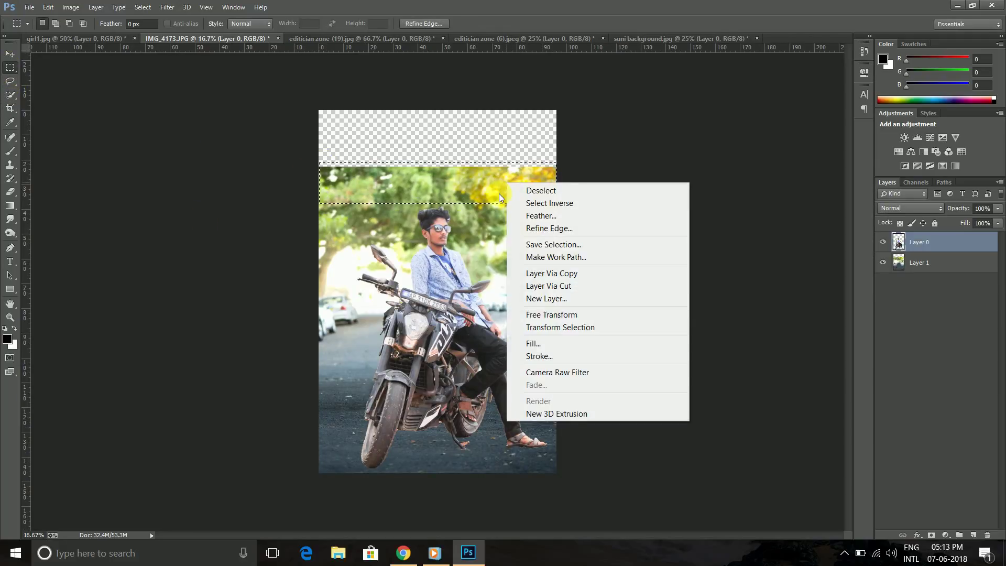
pyautogui.click(552, 273)
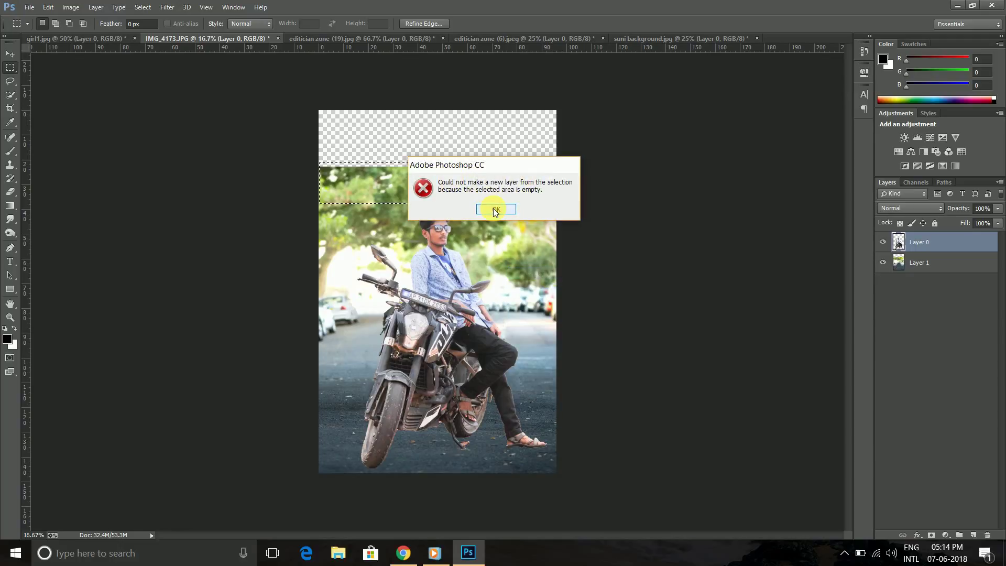
pyautogui.click(492, 209)
pyautogui.click(938, 262)
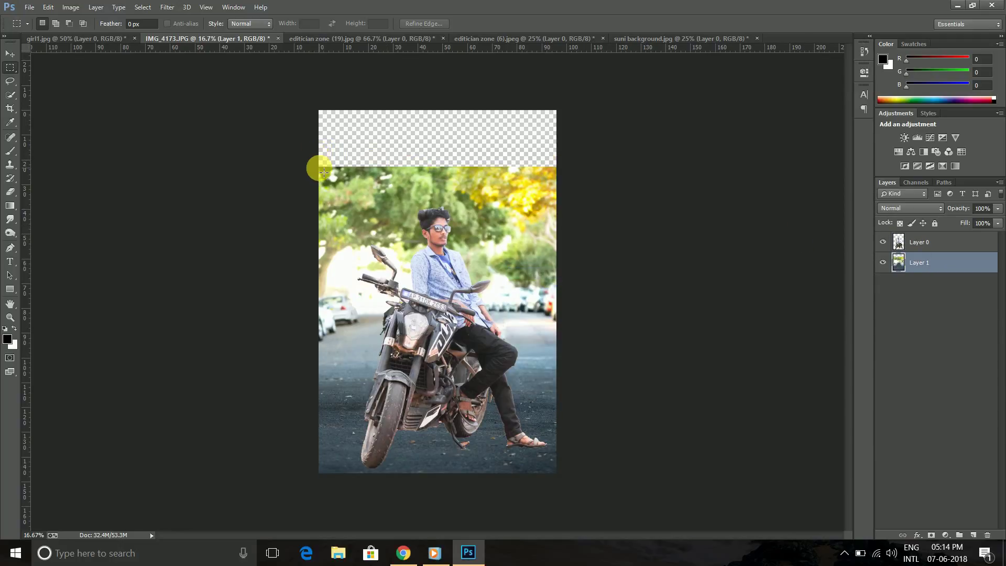
pyautogui.moveTo(321, 169); pyautogui.dragTo(562, 203)
pyautogui.rightClick(511, 181)
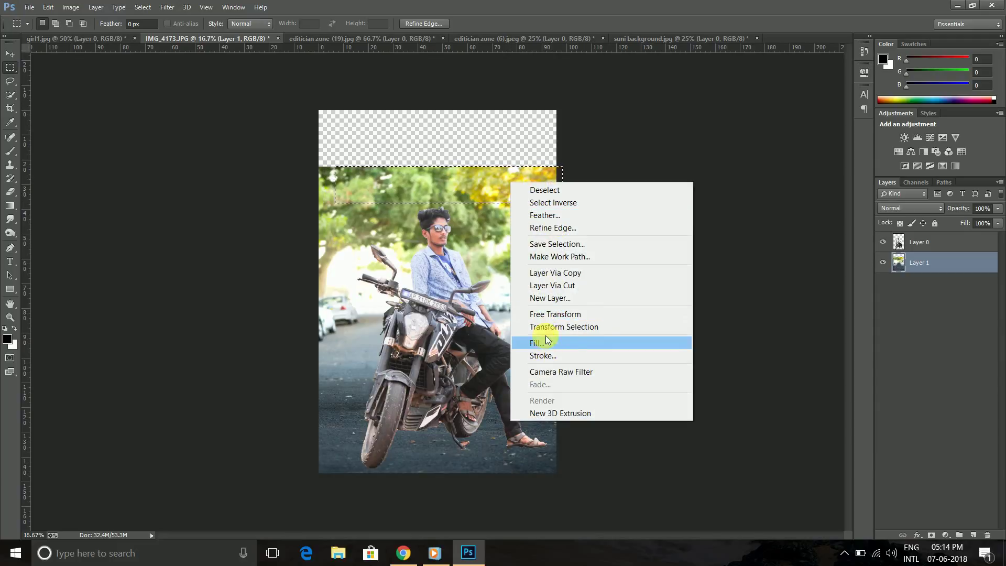
pyautogui.click(558, 273)
# - Move the copied tree strip upward and enlarge it toward the canvas top
pyautogui.press('v')
pyautogui.moveTo(442, 169)
pyautogui.mouseDown()
pyautogui.moveTo(443, 140)
pyautogui.moveTo(429, 147)
pyautogui.mouseUp()
pyautogui.hotkey('ctrl', 't')
pyautogui.click(534, 135)
pyautogui.moveTo(541, 135)
pyautogui.mouseDown()
pyautogui.moveTo(568, 126)
pyautogui.moveTo(524, 143)
pyautogui.mouseUp()
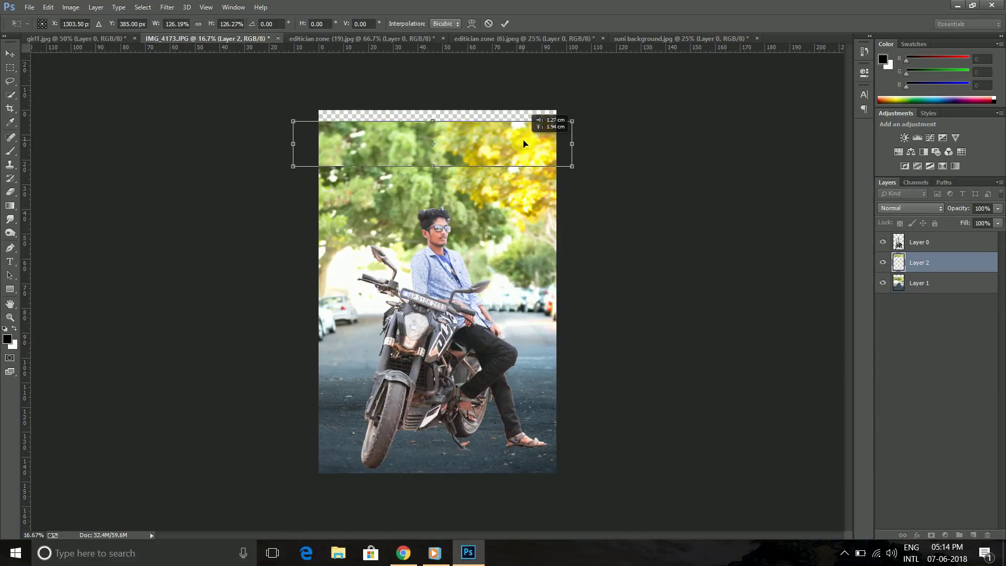
pyautogui.click(505, 24)
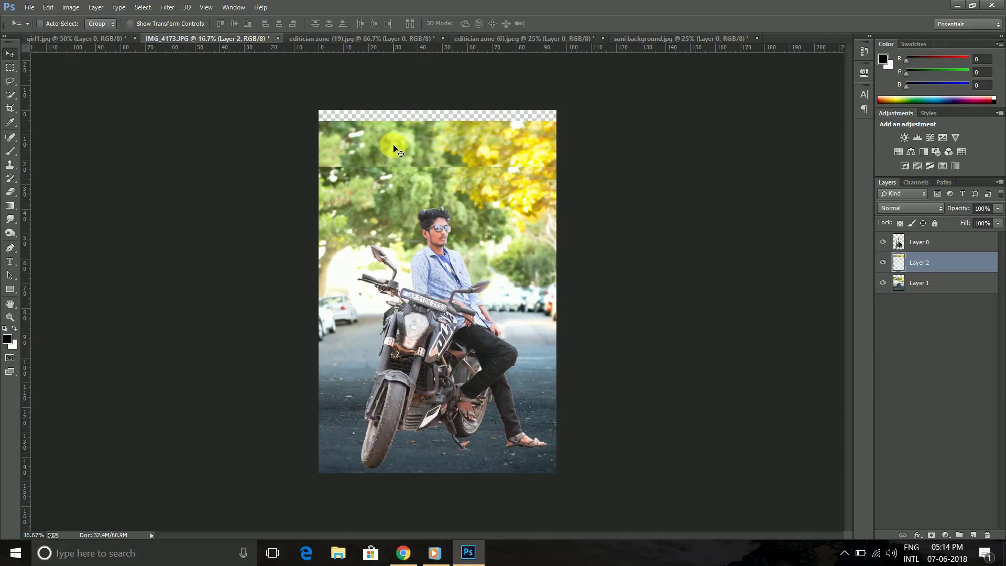
# - Re-transform the tree strip at near-original size, pushed against the canvas top
pyautogui.hotkey('ctrl', 't')
pyautogui.moveTo(573, 126); pyautogui.dragTo(585, 93)
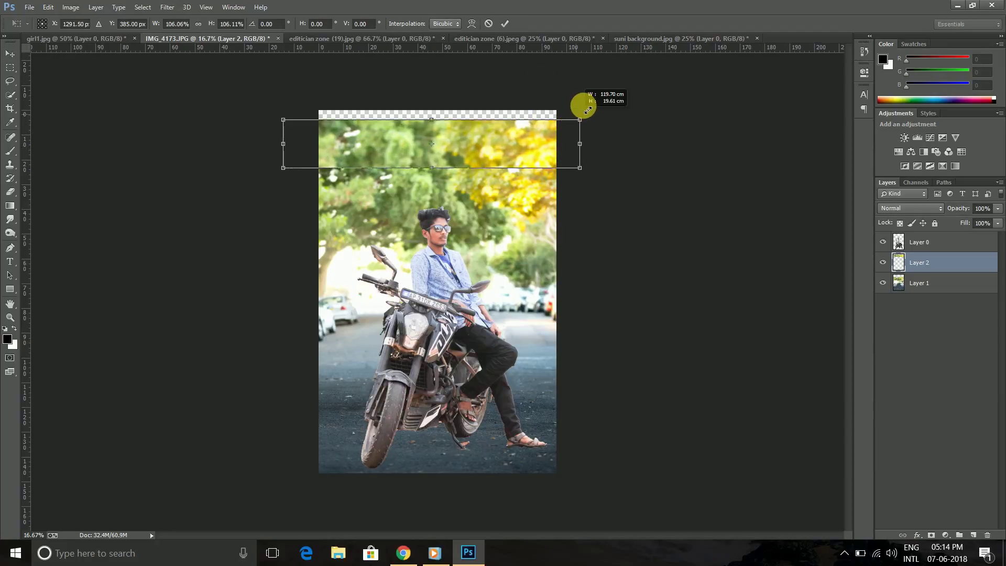
pyautogui.moveTo(585, 94); pyautogui.dragTo(564, 101)
pyautogui.moveTo(496, 160)
pyautogui.mouseDown()
pyautogui.moveTo(499, 140)
pyautogui.moveTo(498, 154)
pyautogui.mouseUp()
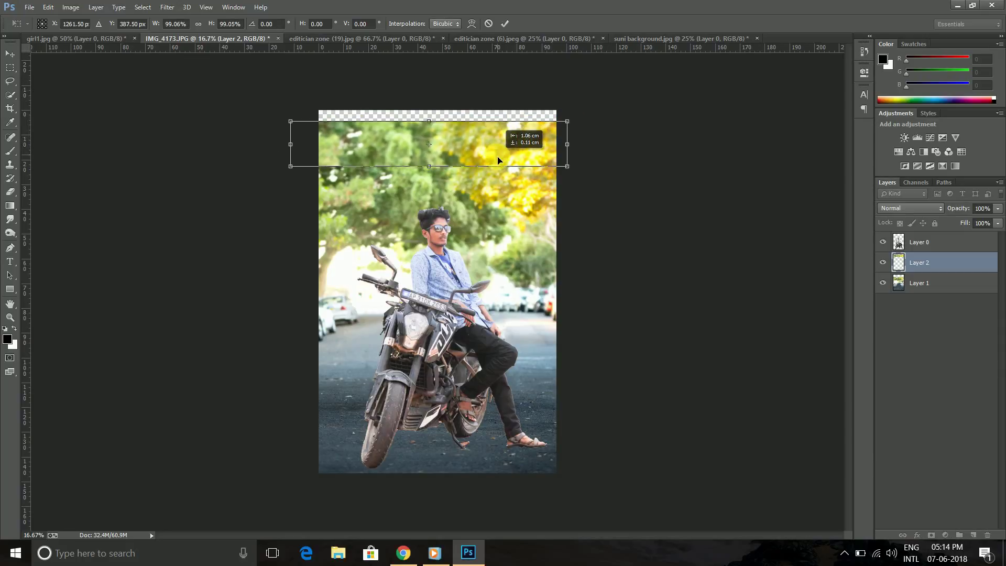
pyautogui.moveTo(498, 160); pyautogui.dragTo(498, 160)
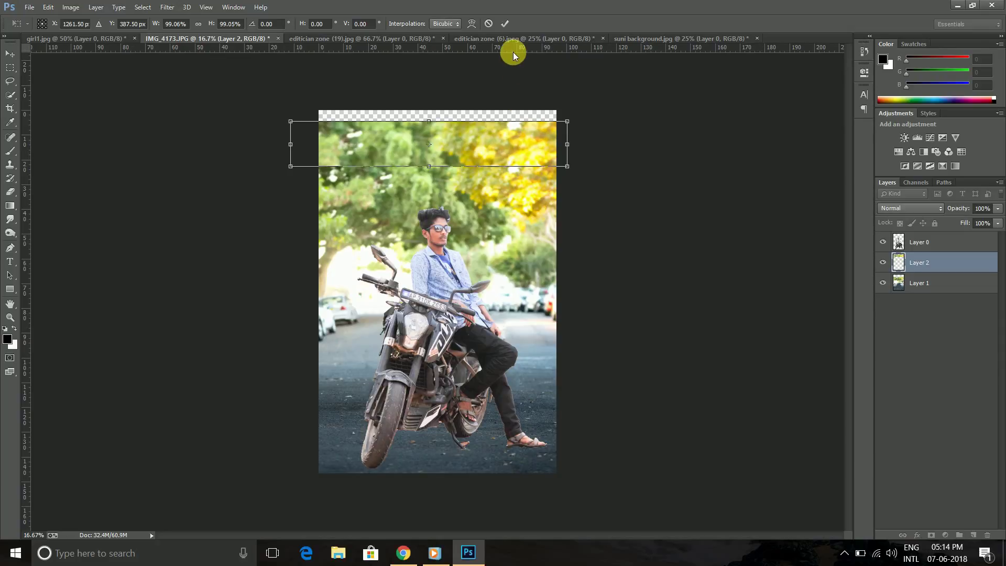
pyautogui.click(505, 24)
# - Erase the copied strip's hard lower edge along the seam across the trees
pyautogui.click(9, 193)
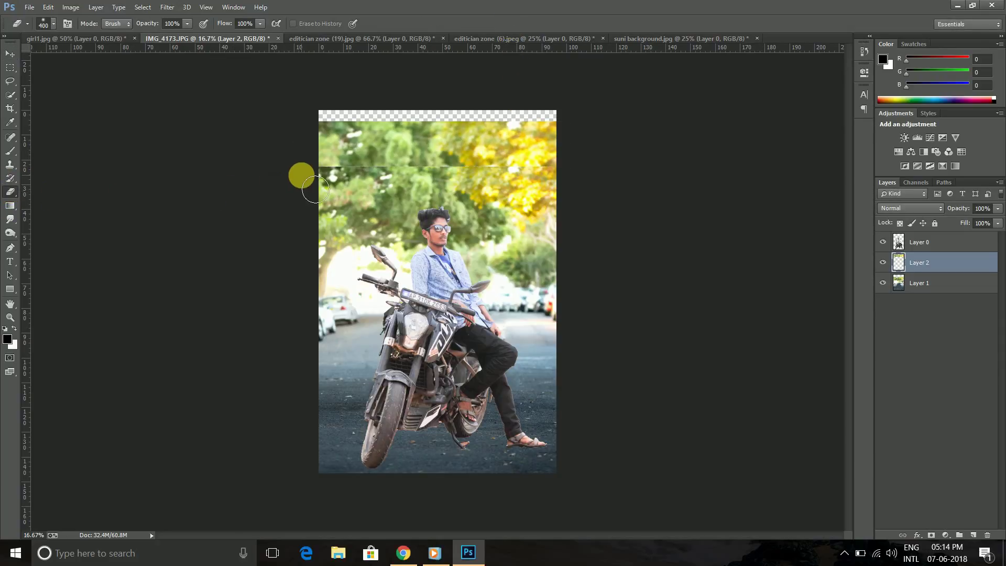
pyautogui.moveTo(316, 173); pyautogui.dragTo(565, 156)
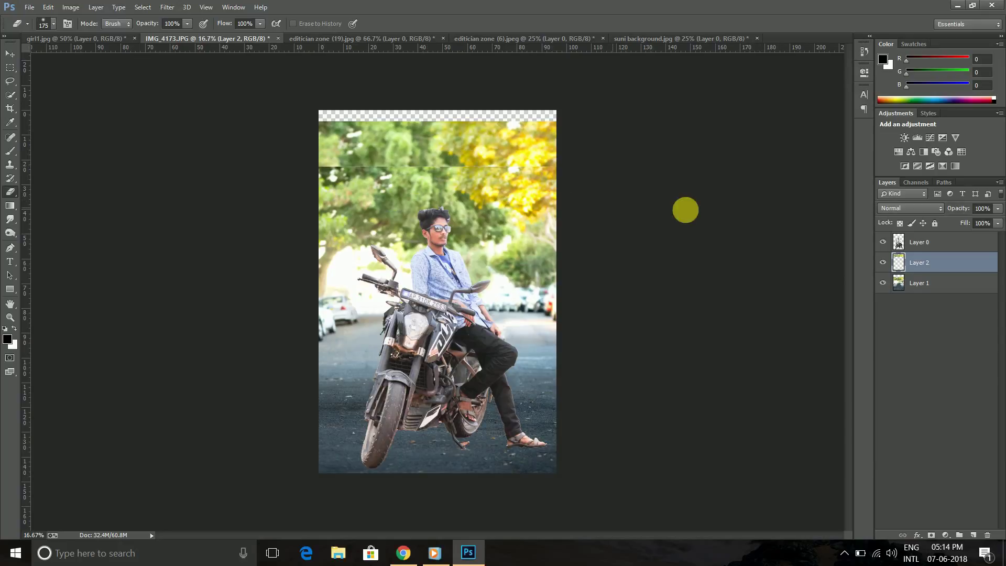
pyautogui.moveTo(916, 262); pyautogui.dragTo(917, 287)
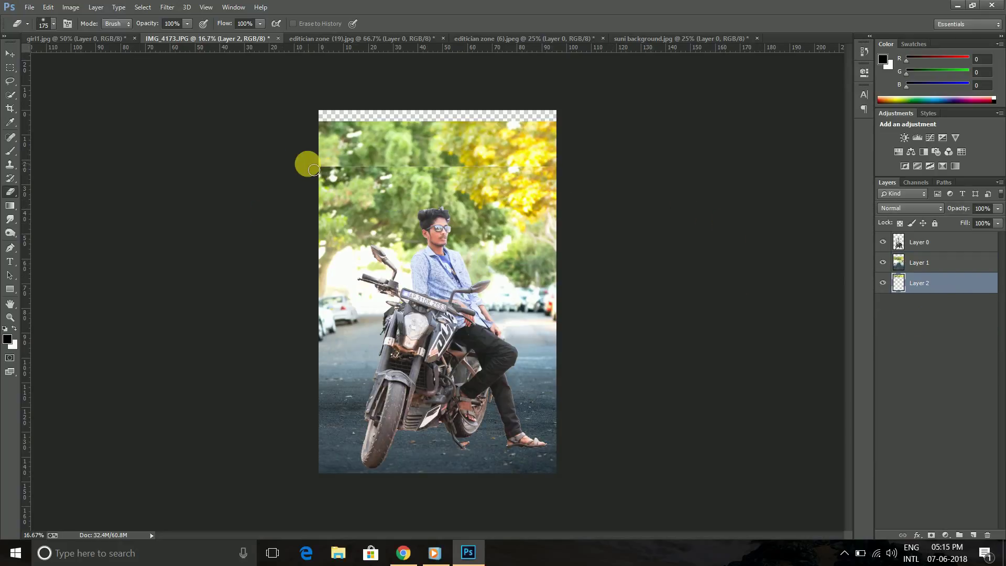
pyautogui.moveTo(339, 169); pyautogui.dragTo(574, 168)
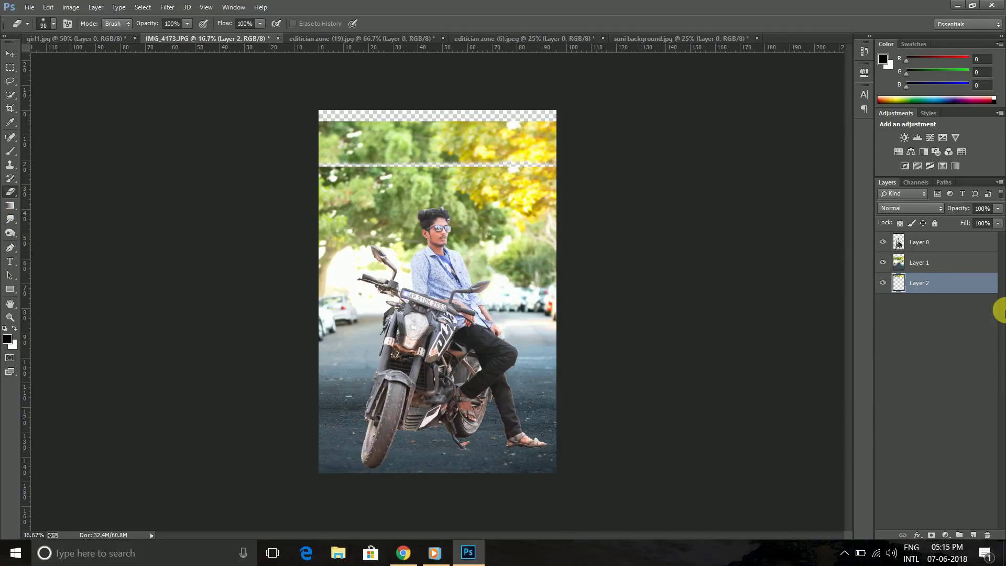
pyautogui.moveTo(943, 264); pyautogui.dragTo(932, 307)
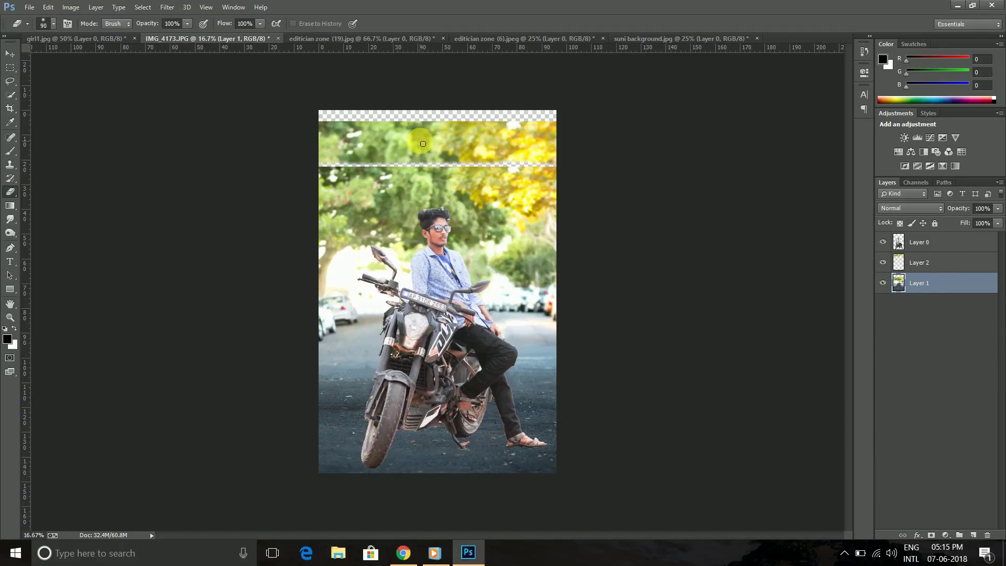
# - Nudge the background photo and the copied tree strip to close the seam
pyautogui.press('v')
pyautogui.moveTo(424, 138)
pyautogui.mouseDown()
pyautogui.moveTo(426, 128)
pyautogui.moveTo(422, 142)
pyautogui.mouseUp()
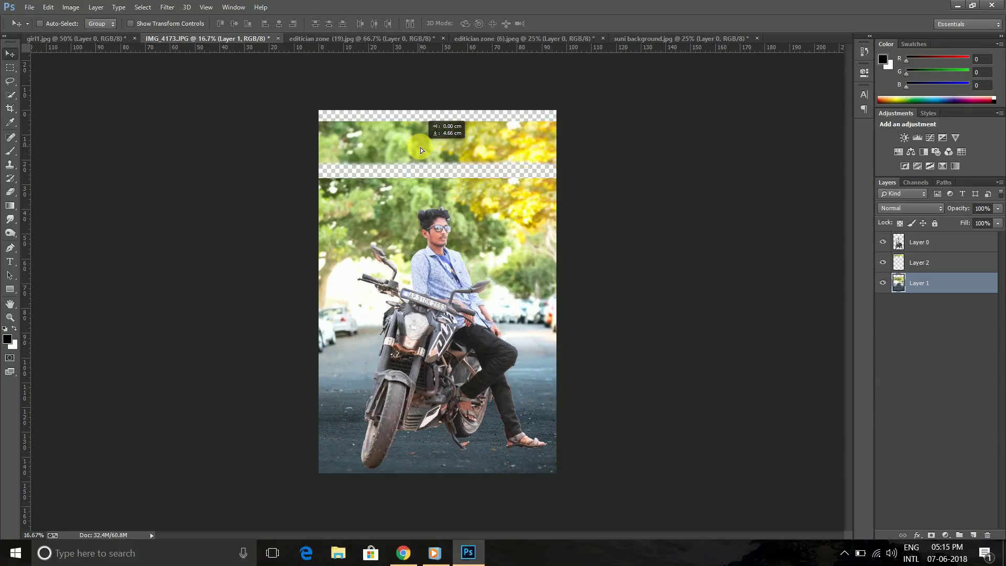
pyautogui.moveTo(421, 141); pyautogui.dragTo(423, 134)
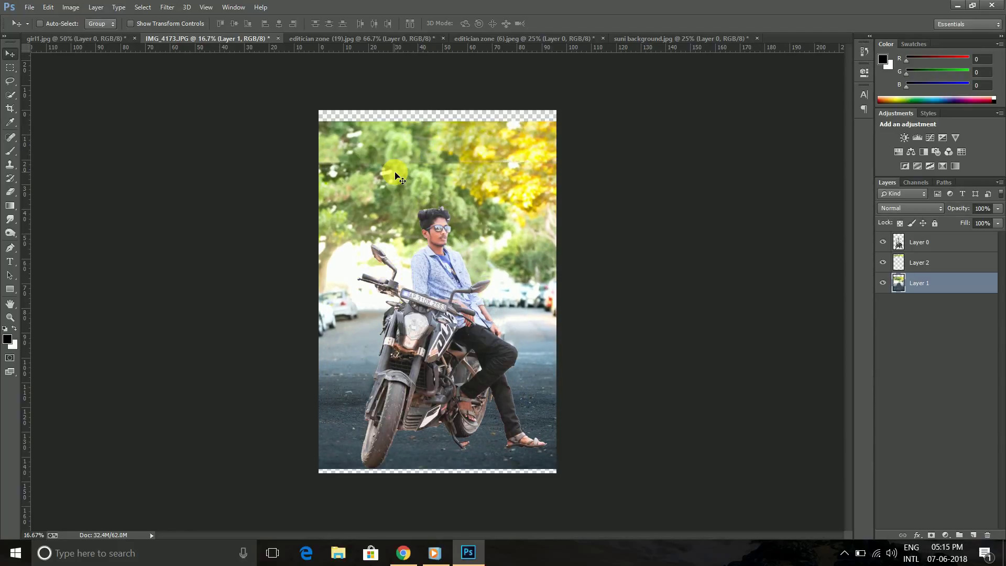
pyautogui.moveTo(395, 176); pyautogui.dragTo(393, 168)
pyautogui.click(932, 261)
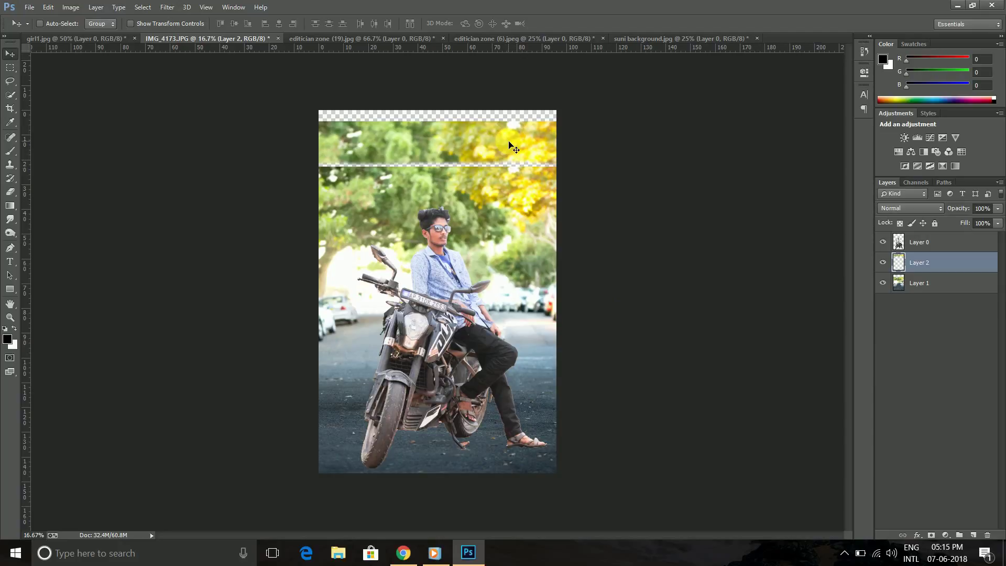
pyautogui.moveTo(509, 145); pyautogui.dragTo(507, 152)
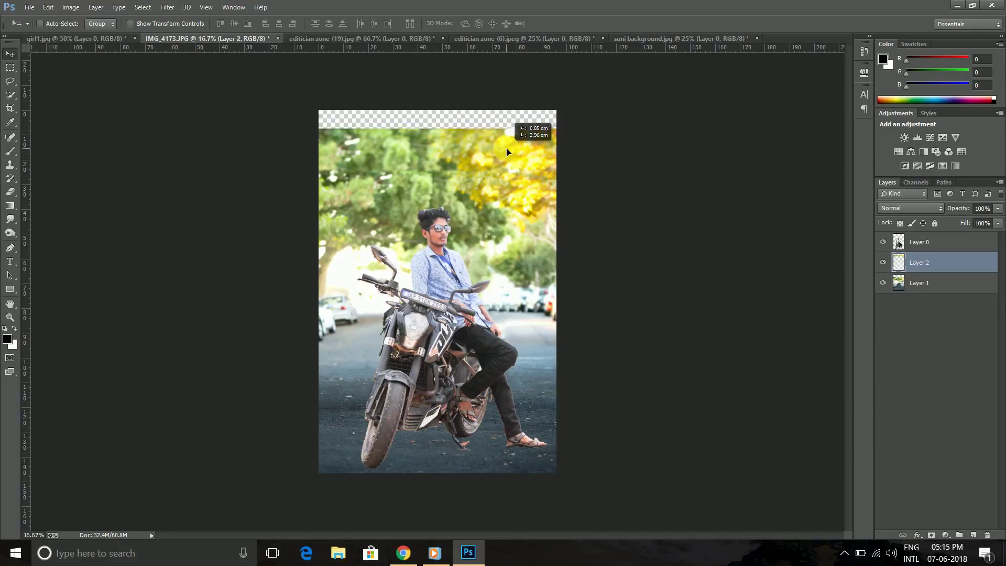
# - Start a crop on the image and cancel it without changes
pyautogui.click(10, 108)
pyautogui.moveTo(302, 131); pyautogui.dragTo(216, 94)
pyautogui.click(503, 24)
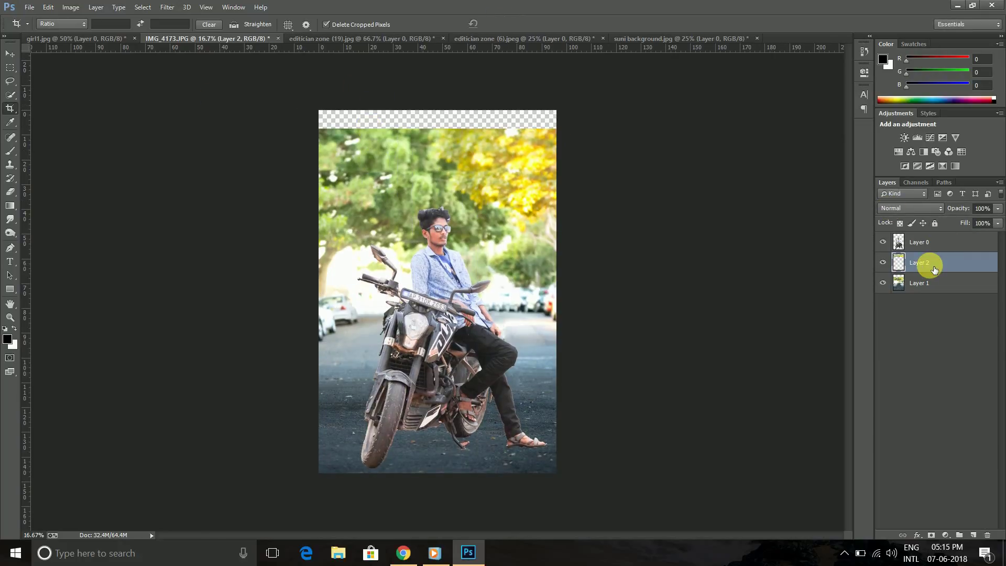
# - Duplicate the tree strip, move the copy up into the top gap, and erase its seam
pyautogui.hotkey('ctrl', 'j')
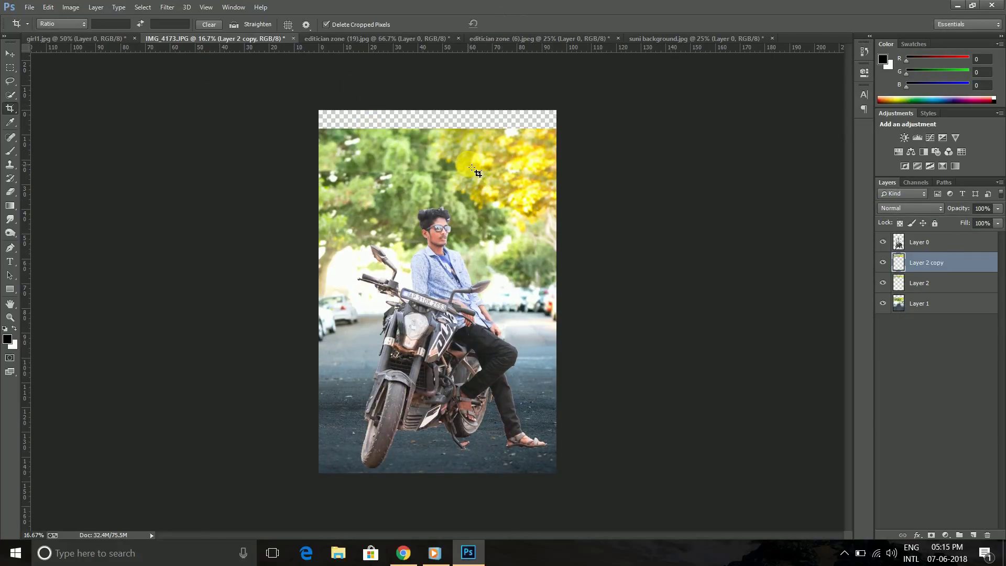
pyautogui.press('v')
pyautogui.moveTo(477, 172); pyautogui.dragTo(464, 127)
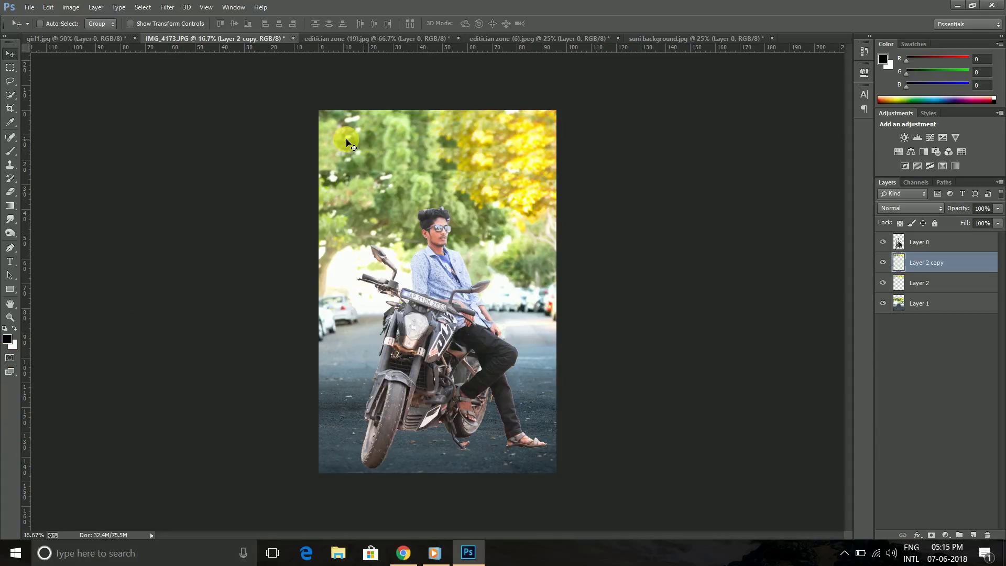
pyautogui.click(10, 192)
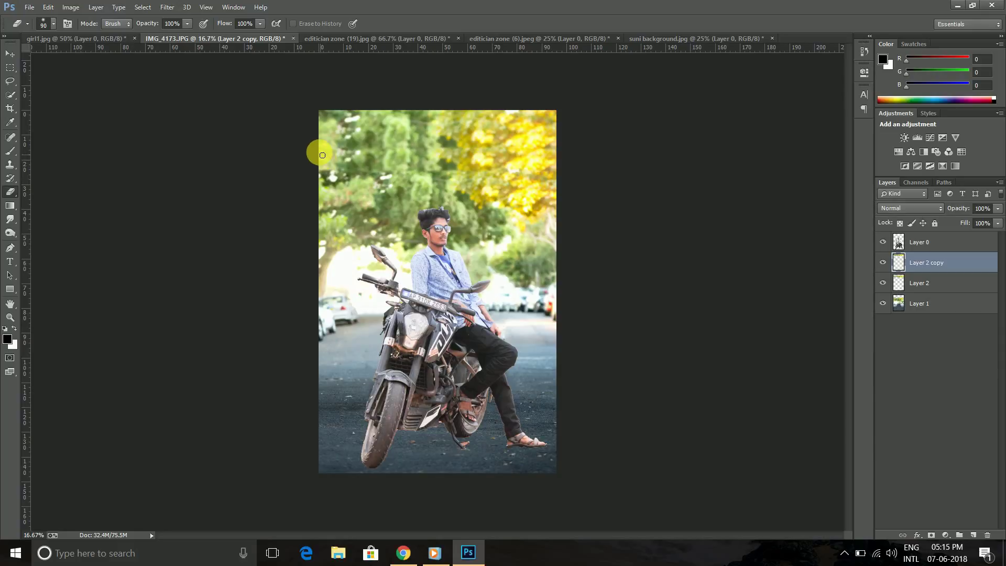
pyautogui.moveTo(325, 151); pyautogui.dragTo(478, 151)
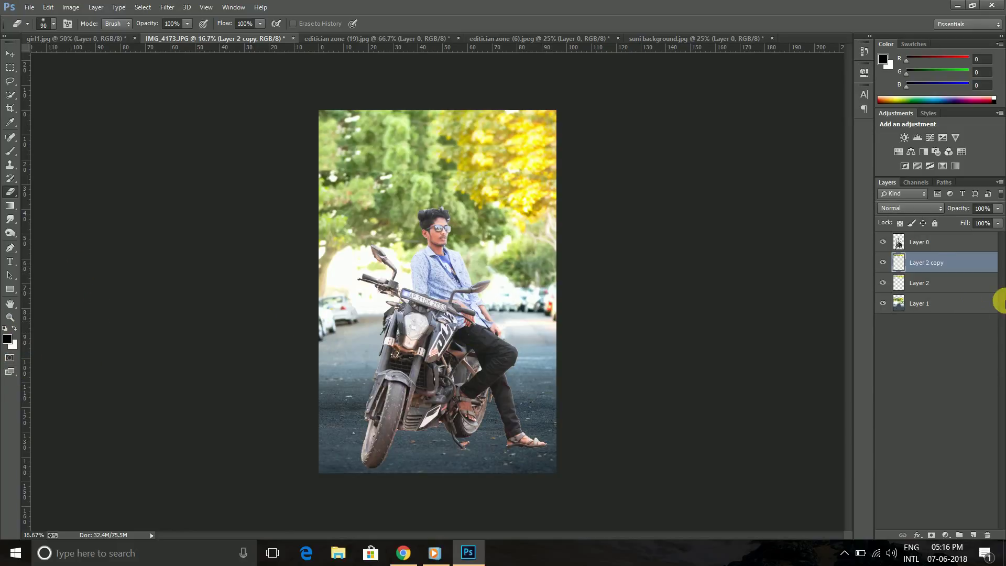
pyautogui.click(919, 241)
# - Shrink the man and motorcycle slightly with Free Transform
pyautogui.hotkey('ctrl', 't')
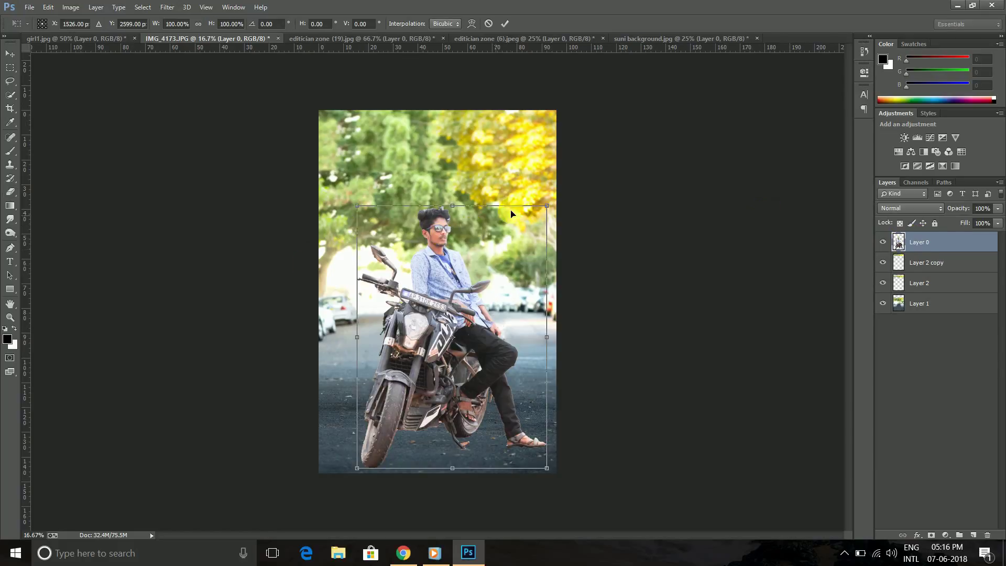
pyautogui.moveTo(553, 210); pyautogui.dragTo(546, 214)
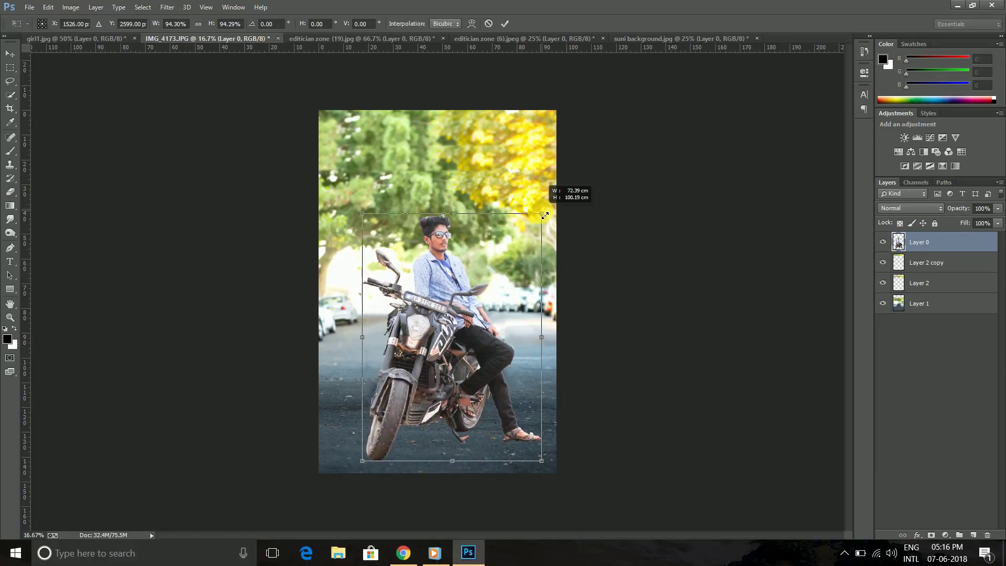
pyautogui.click(502, 21)
pyautogui.scroll(1, 483, 86)
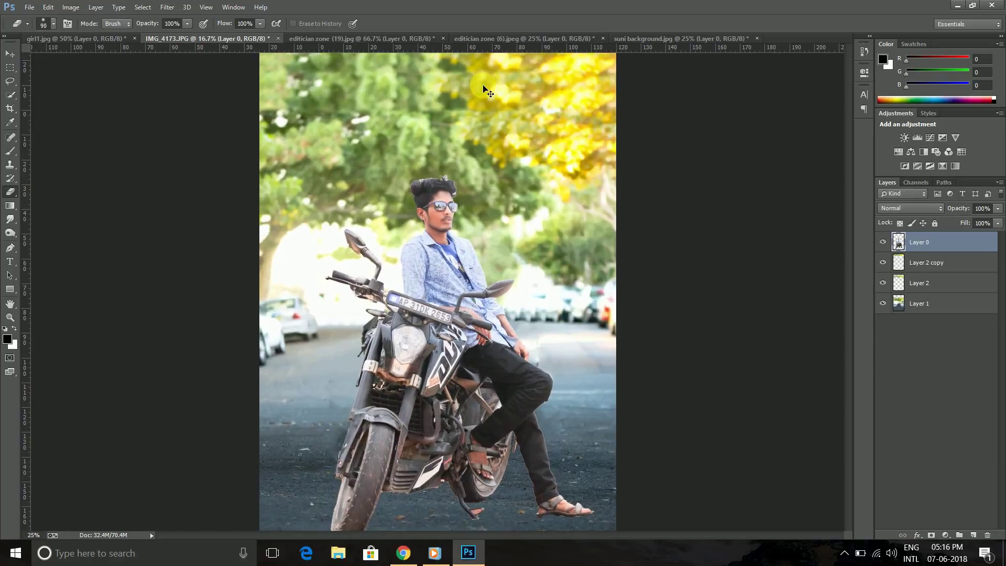
pyautogui.scroll(-1, 487, 92)
pyautogui.scroll(1, 487, 91)
pyautogui.scroll(-1, 488, 90)
pyautogui.scroll(1, 488, 90)
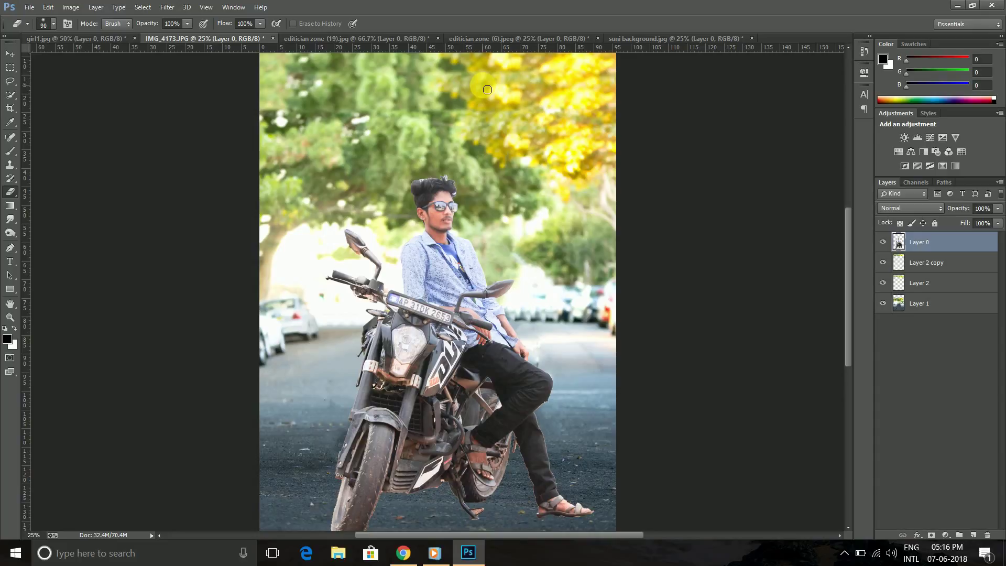
pyautogui.scroll(-1, 487, 92)
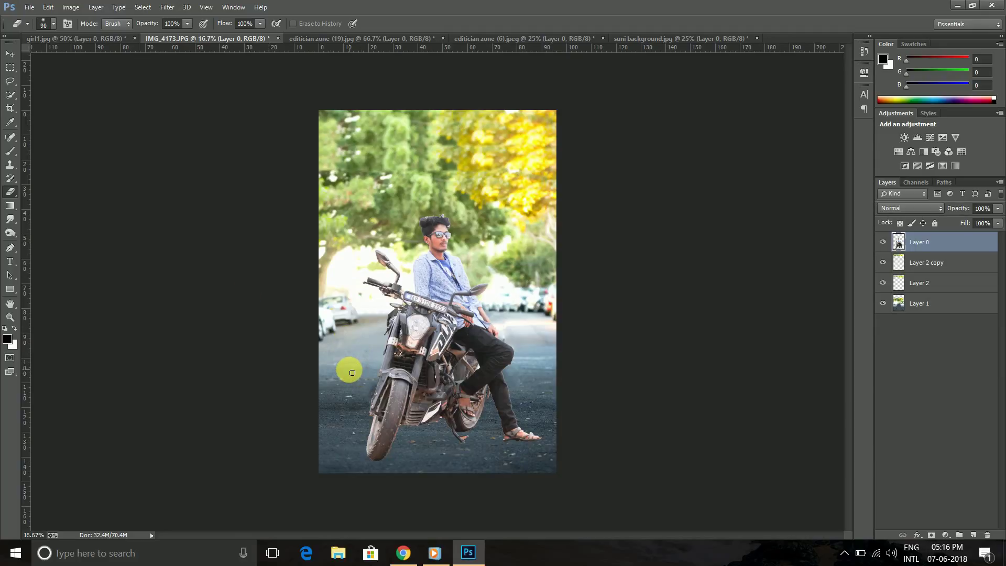
# - Merge both tree strip layers into the street background and open Camera Raw on it
pyautogui.click(922, 285)
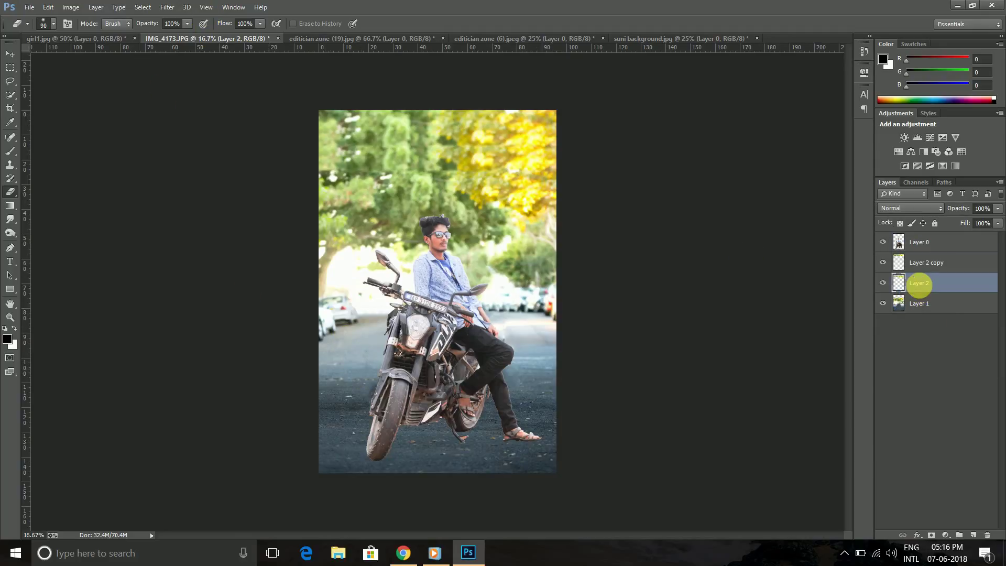
pyautogui.rightClick(920, 283)
pyautogui.click(728, 378)
pyautogui.rightClick(972, 261)
pyautogui.click(735, 381)
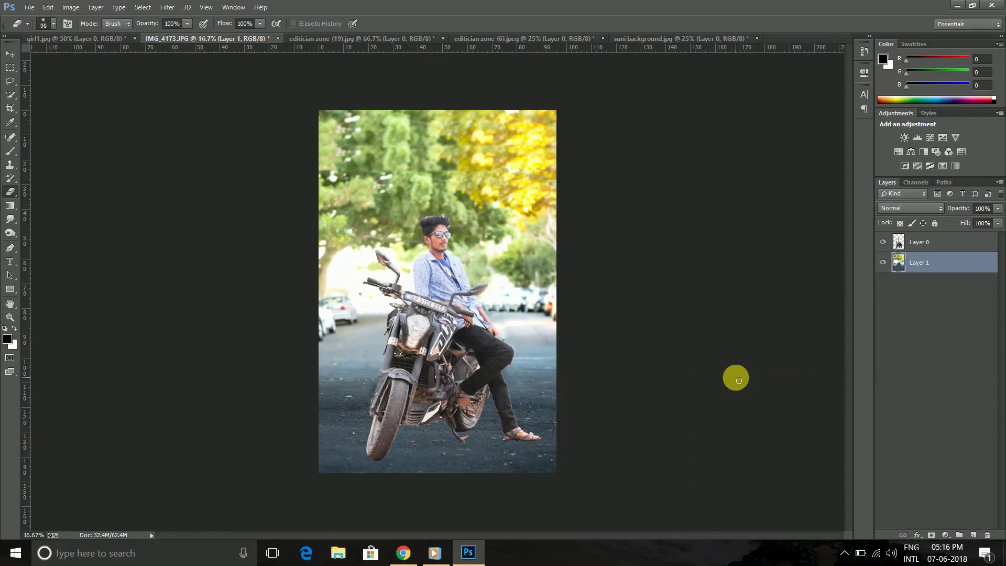
pyautogui.click(167, 7)
pyautogui.click(209, 85)
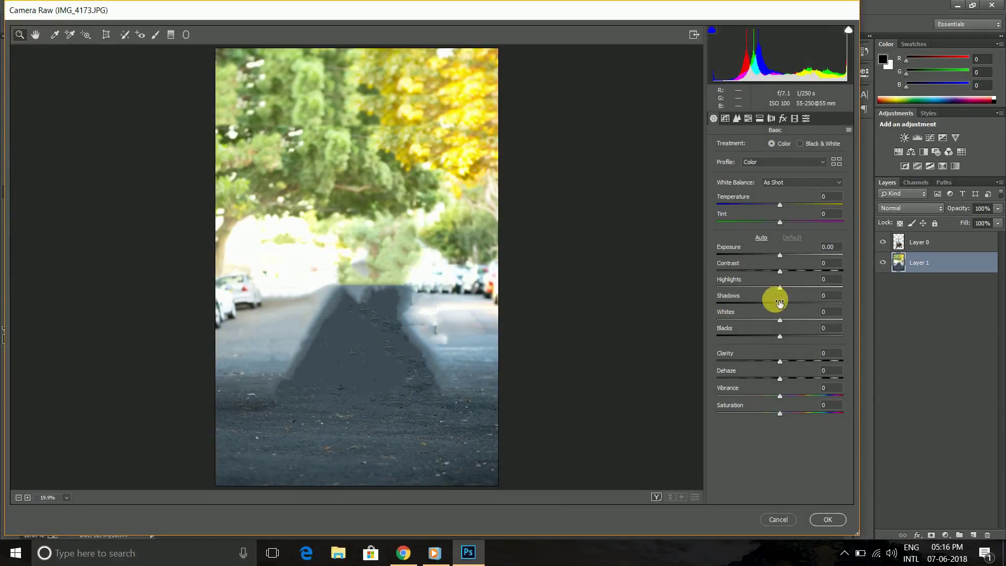
# - Raise the street background's Camera Raw Exposure to +0.20 and Saturation to +15
pyautogui.moveTo(779, 256); pyautogui.dragTo(781, 256)
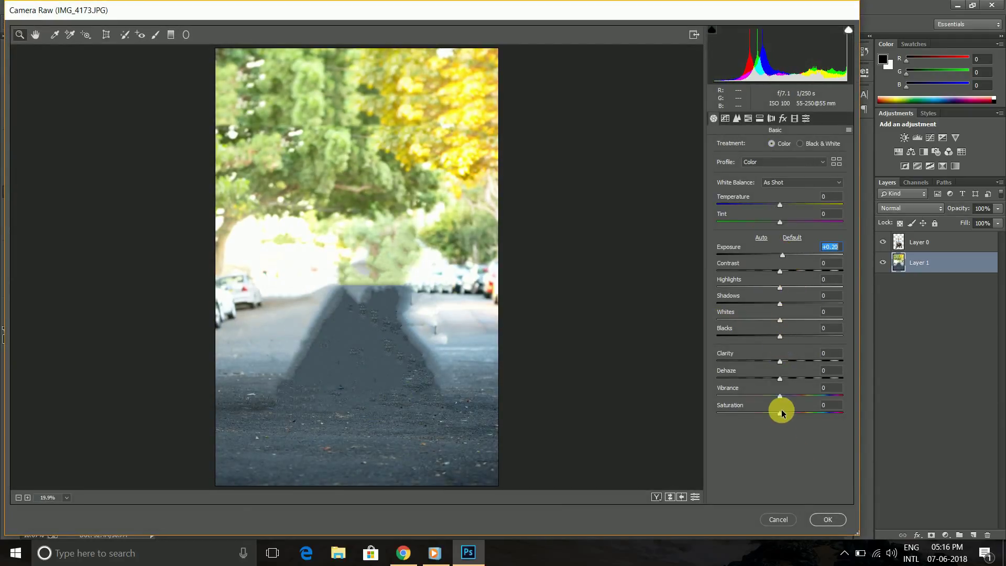
pyautogui.moveTo(781, 417); pyautogui.dragTo(788, 416)
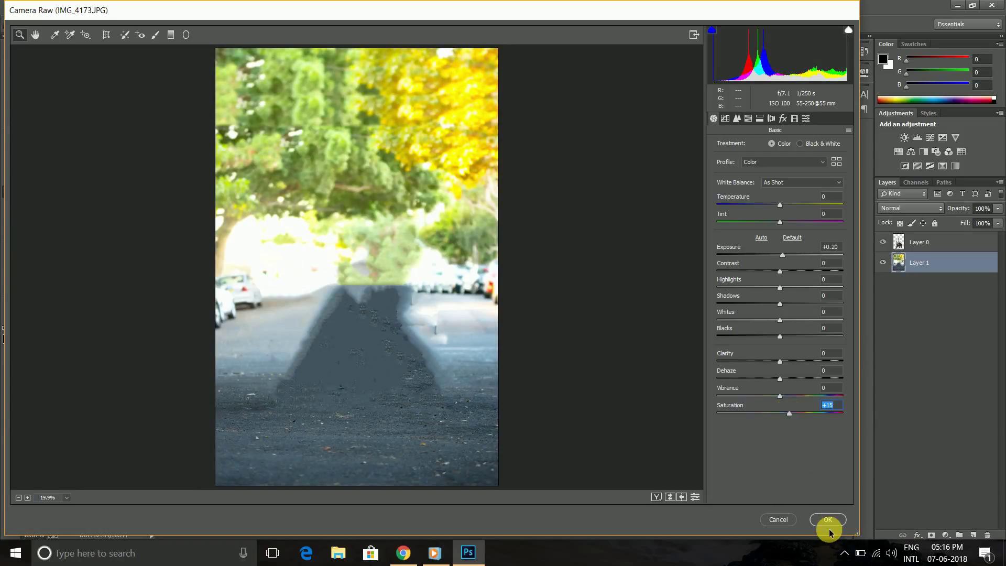
pyautogui.click(827, 519)
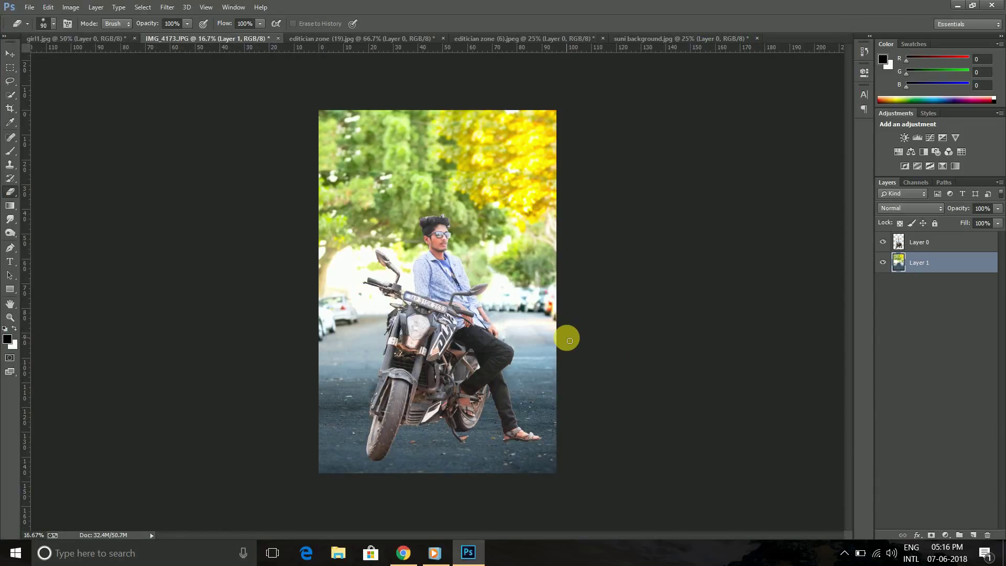
# - In Camera Raw HSL, set Greens luminance +8 and Greens and Yellows saturation +100
pyautogui.click(169, 6)
pyautogui.click(194, 82)
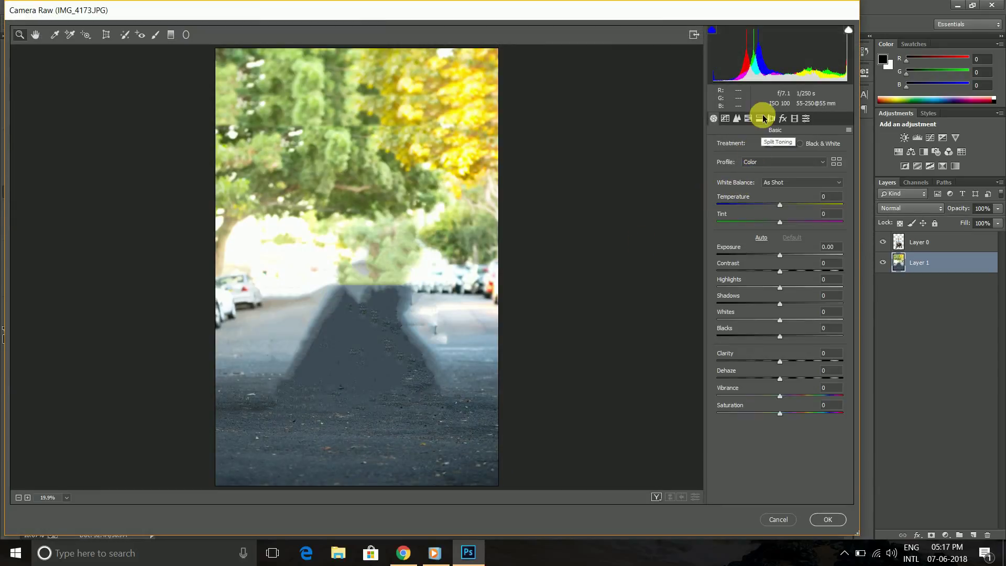
pyautogui.click(760, 118)
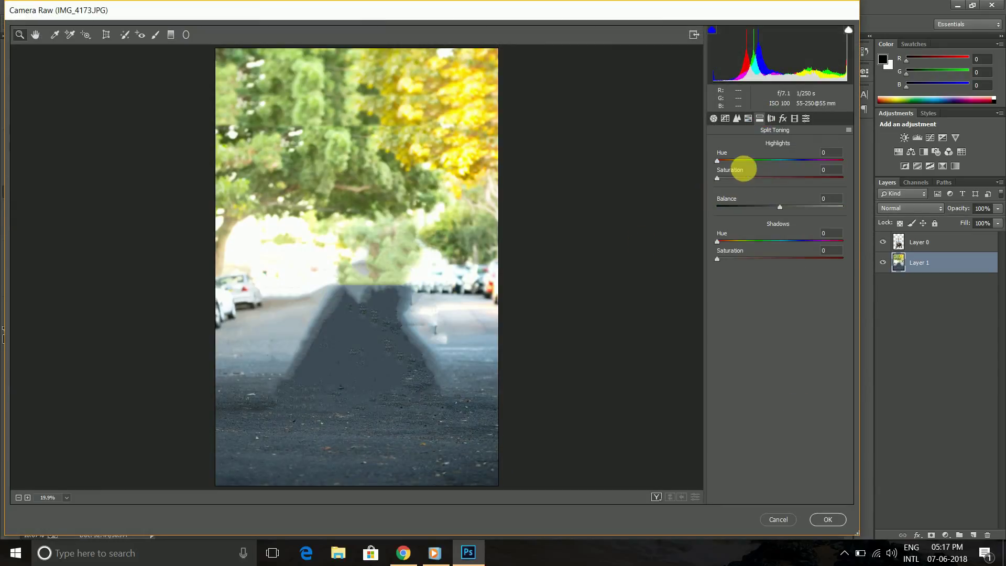
pyautogui.click(748, 119)
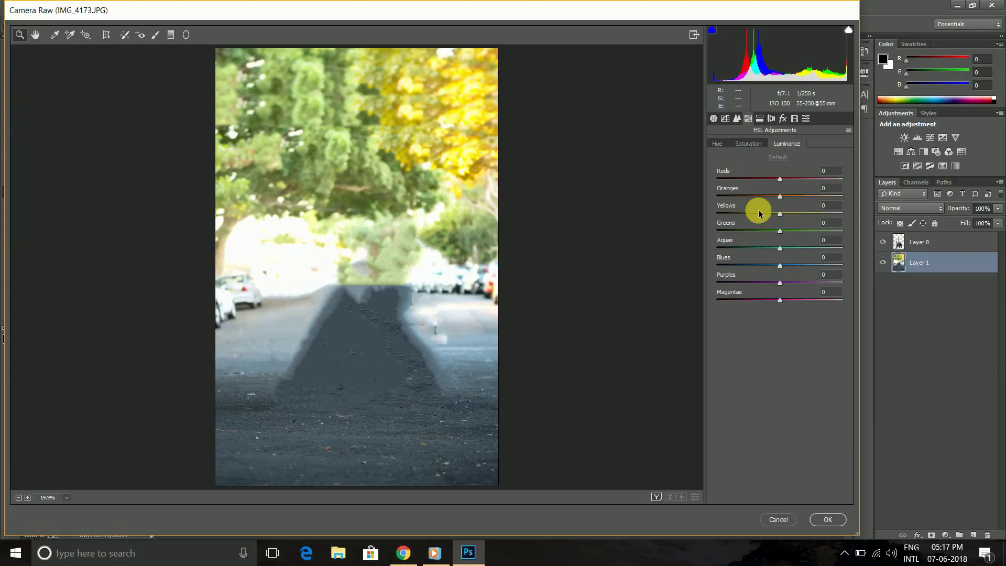
pyautogui.moveTo(781, 231); pyautogui.dragTo(709, 261)
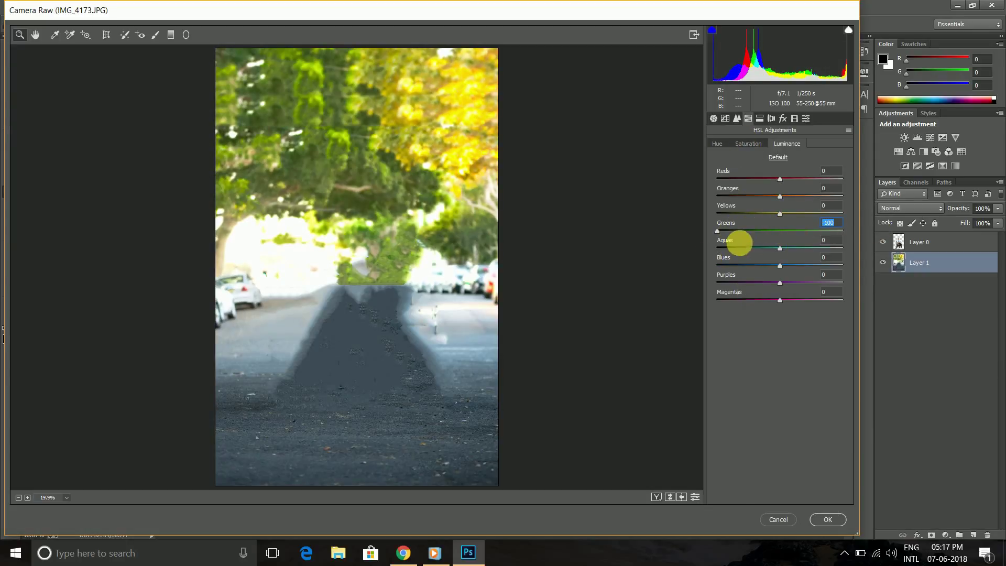
pyautogui.moveTo(718, 232); pyautogui.dragTo(785, 229)
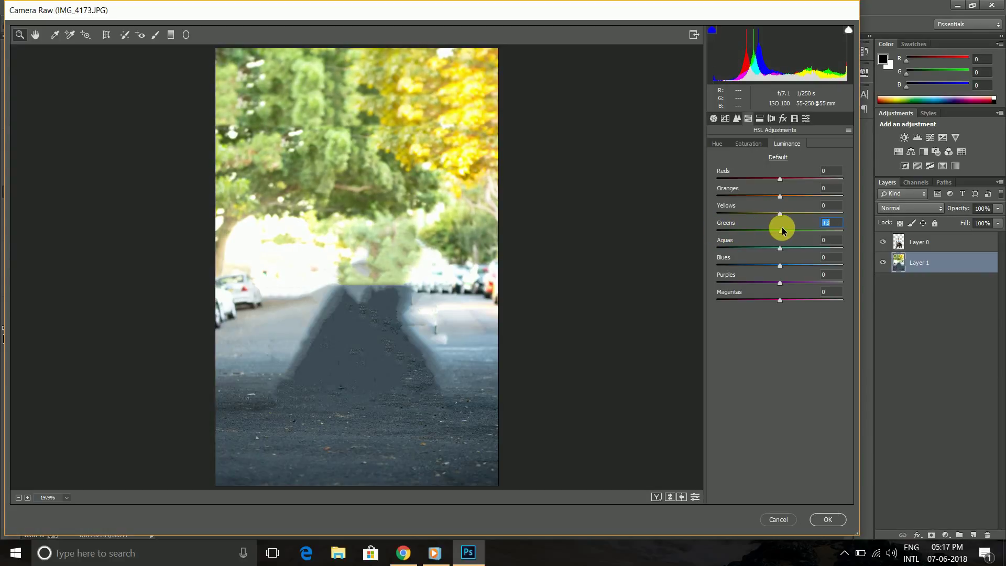
pyautogui.click(752, 143)
pyautogui.moveTo(781, 231); pyautogui.dragTo(886, 234)
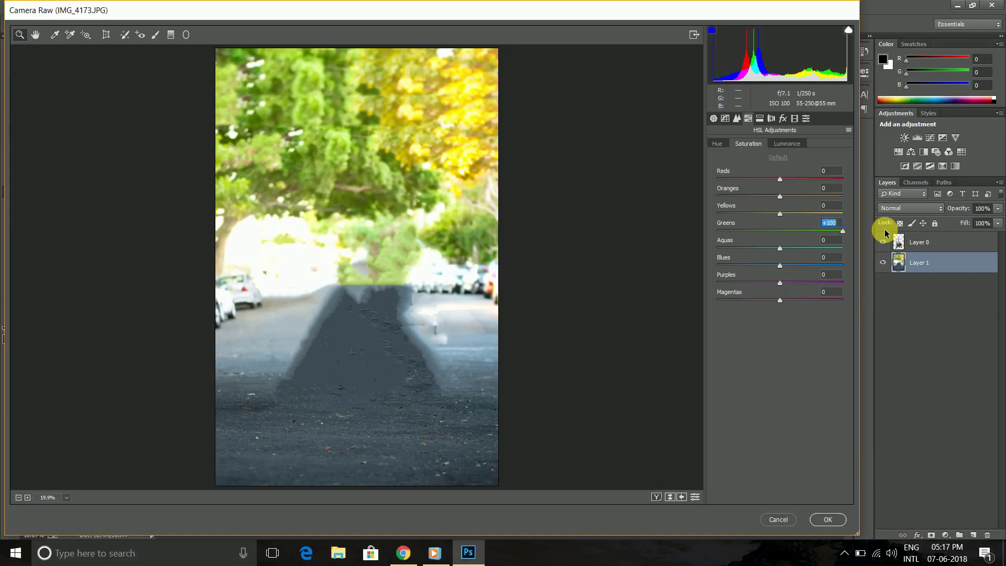
pyautogui.moveTo(779, 213)
pyautogui.mouseDown()
pyautogui.moveTo(694, 231)
pyautogui.moveTo(756, 213)
pyautogui.mouseUp()
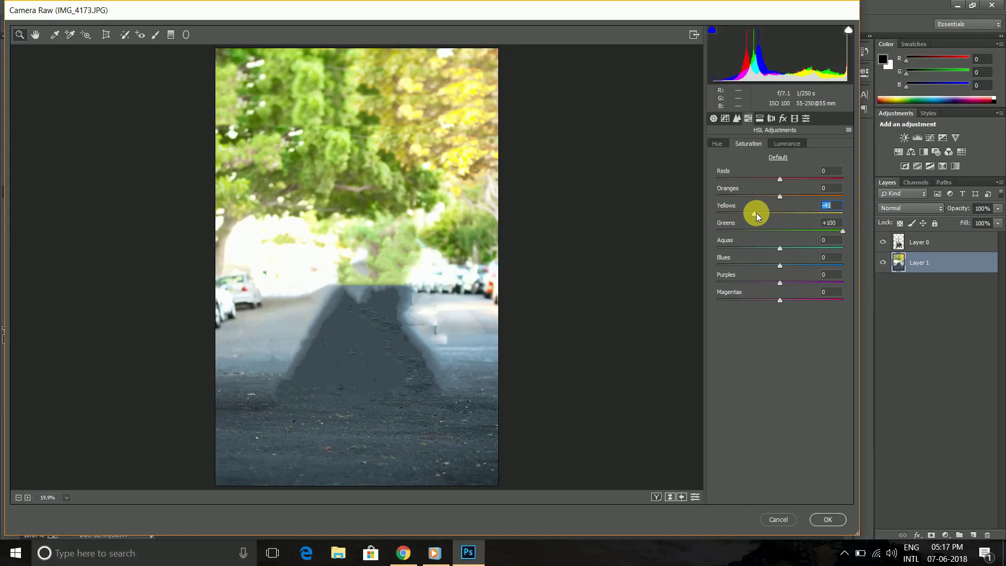
pyautogui.moveTo(756, 212)
pyautogui.mouseDown()
pyautogui.moveTo(1000, 214)
pyautogui.moveTo(580, 274)
pyautogui.moveTo(753, 244)
pyautogui.moveTo(764, 257)
pyautogui.mouseUp()
pyautogui.click(822, 520)
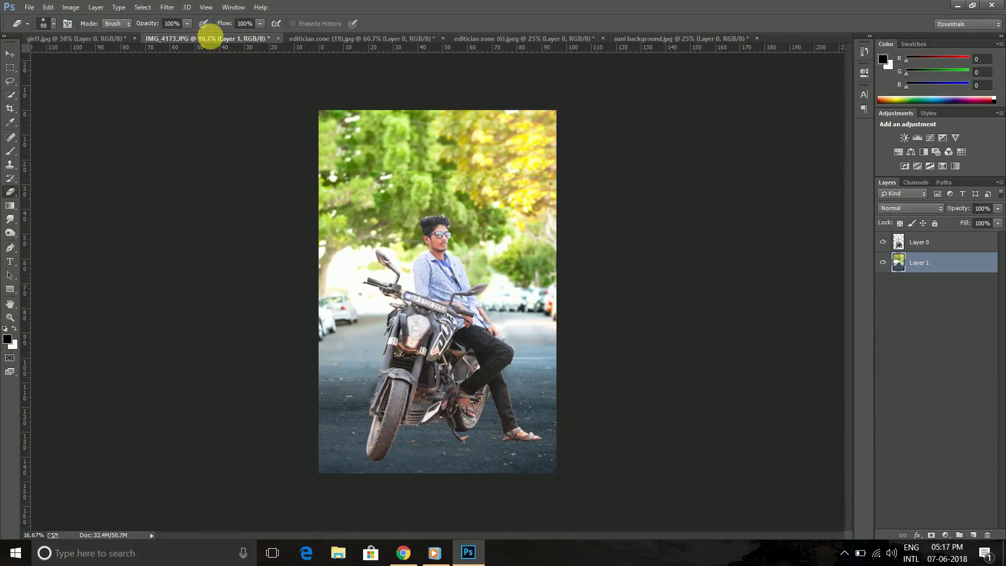
pyautogui.click(166, 6)
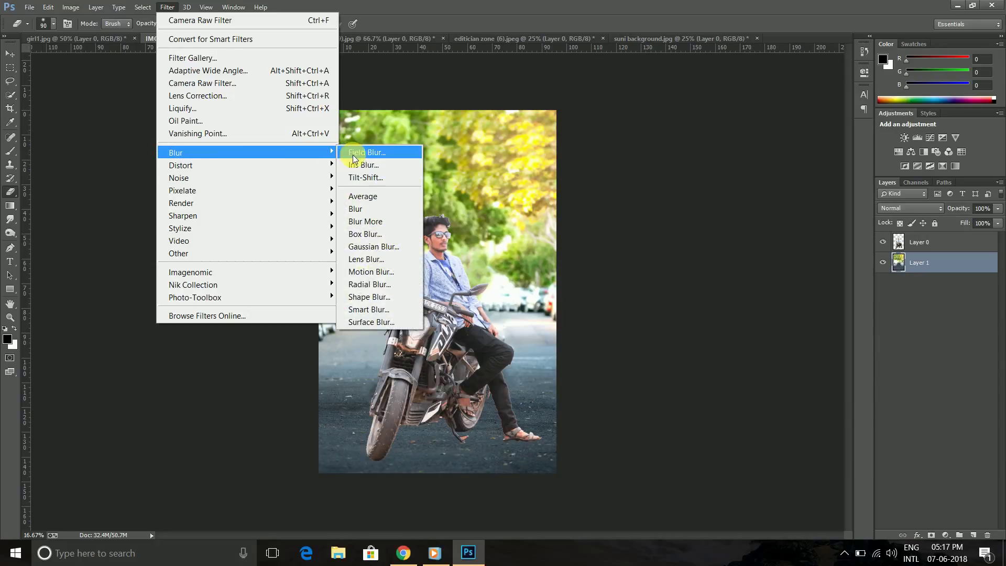
# - Apply a 33 px Tilt-Shift blur with the sharp focus band moved down to the bike
pyautogui.click(372, 180)
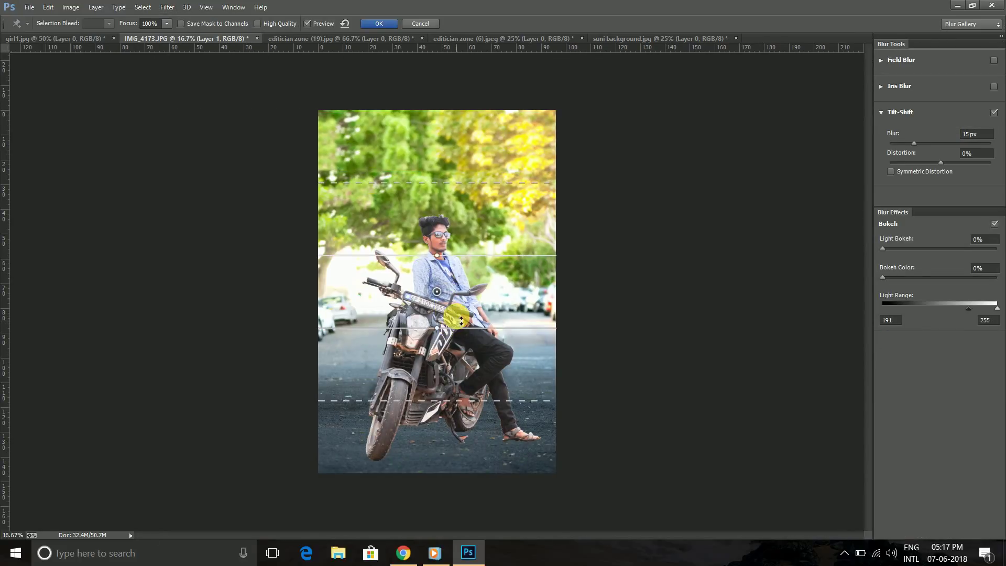
pyautogui.moveTo(437, 293); pyautogui.dragTo(430, 439)
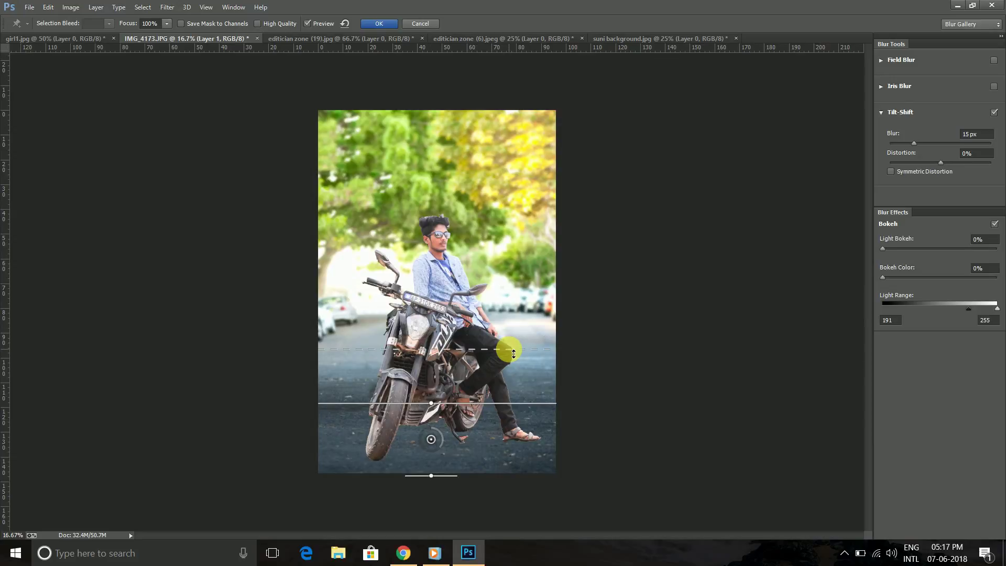
pyautogui.click(975, 152)
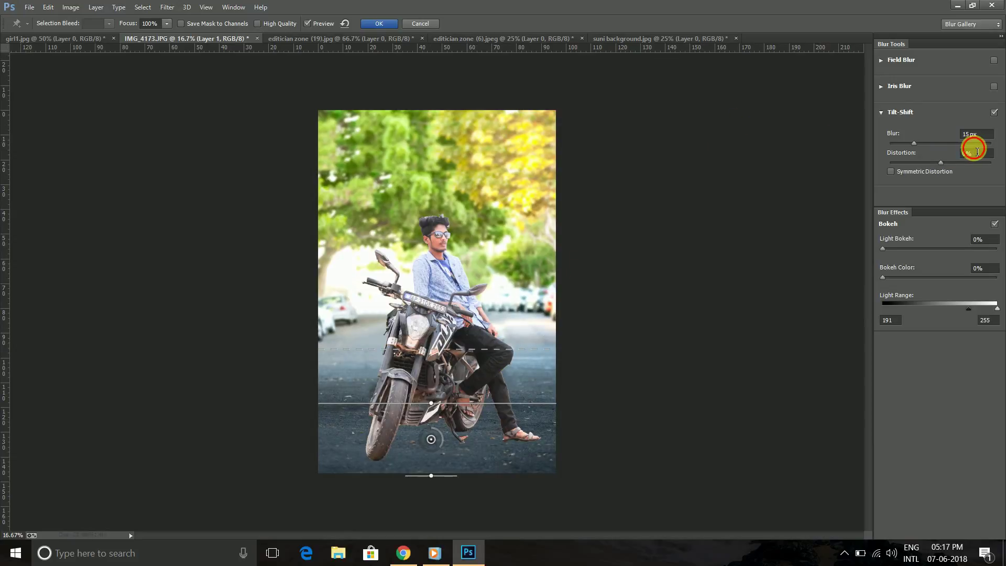
pyautogui.click(936, 143)
pyautogui.click(928, 143)
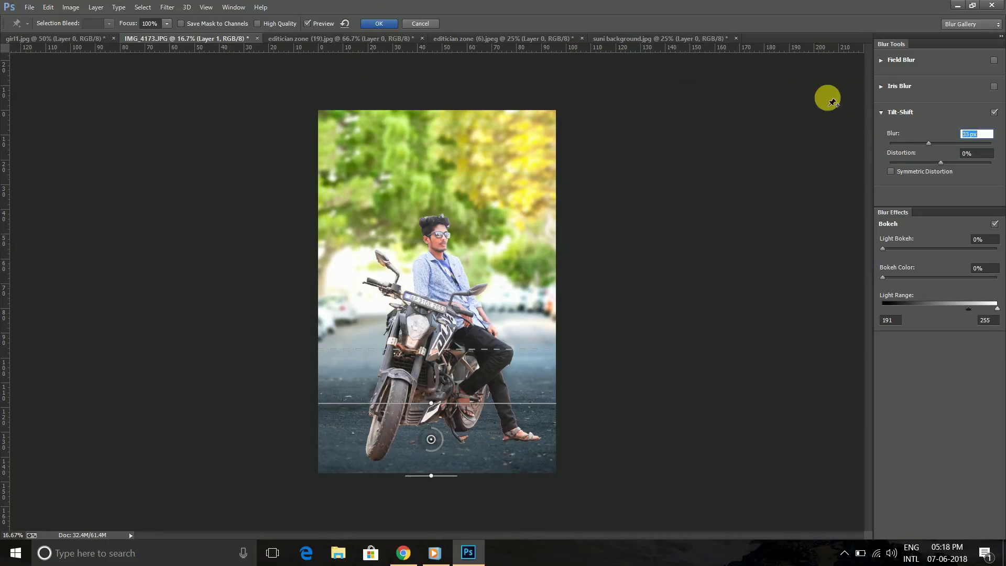
pyautogui.click(379, 23)
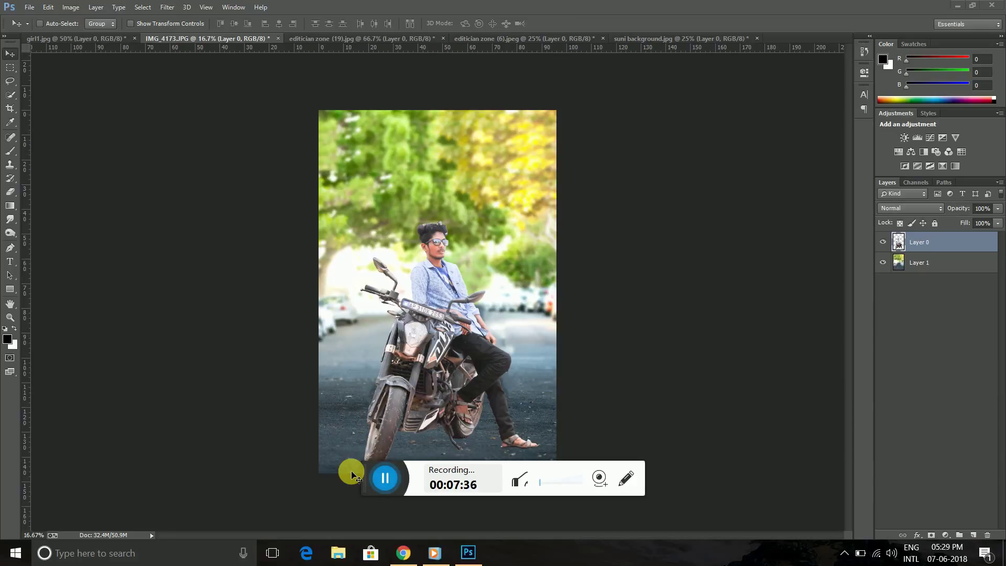
# - Zoom in to frame the man's head for hair retouching
pyautogui.hotkey('ctrl', '1')
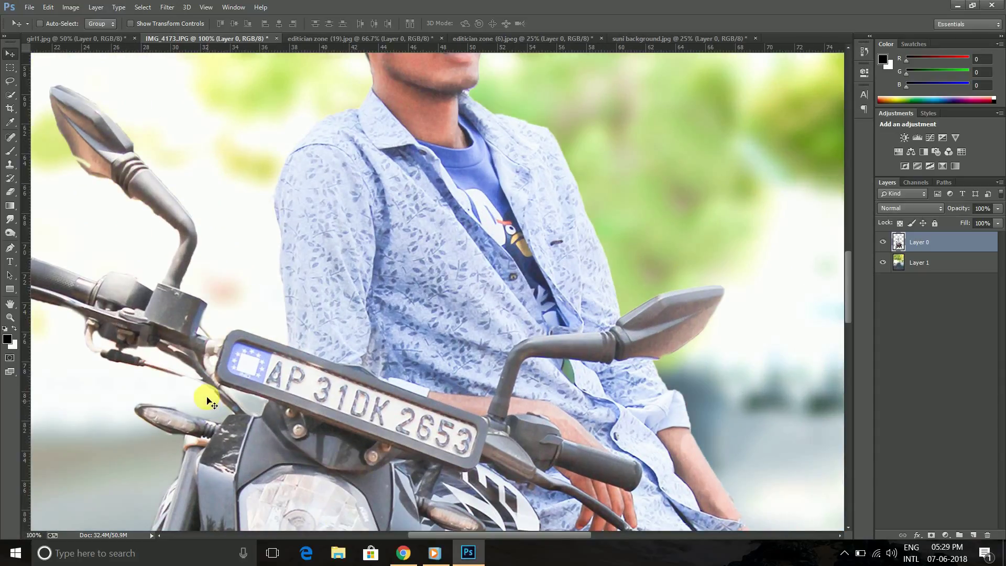
pyautogui.moveTo(335, 385); pyautogui.dragTo(359, 394)
pyautogui.scroll(6, 359, 394)
pyautogui.scroll(1, 370, 353)
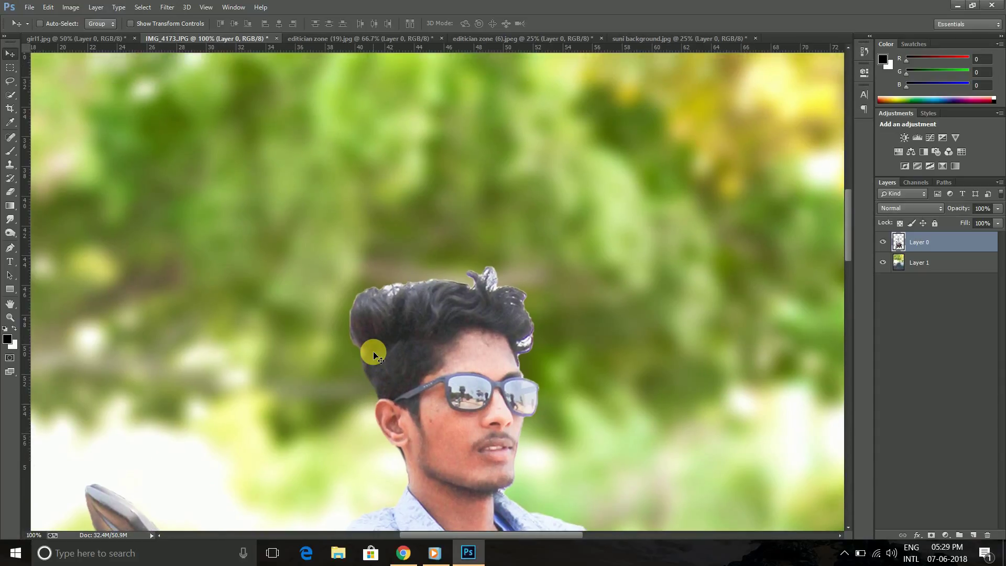
pyautogui.hotkey('ctrl', '+')
pyautogui.moveTo(364, 286); pyautogui.dragTo(307, 164)
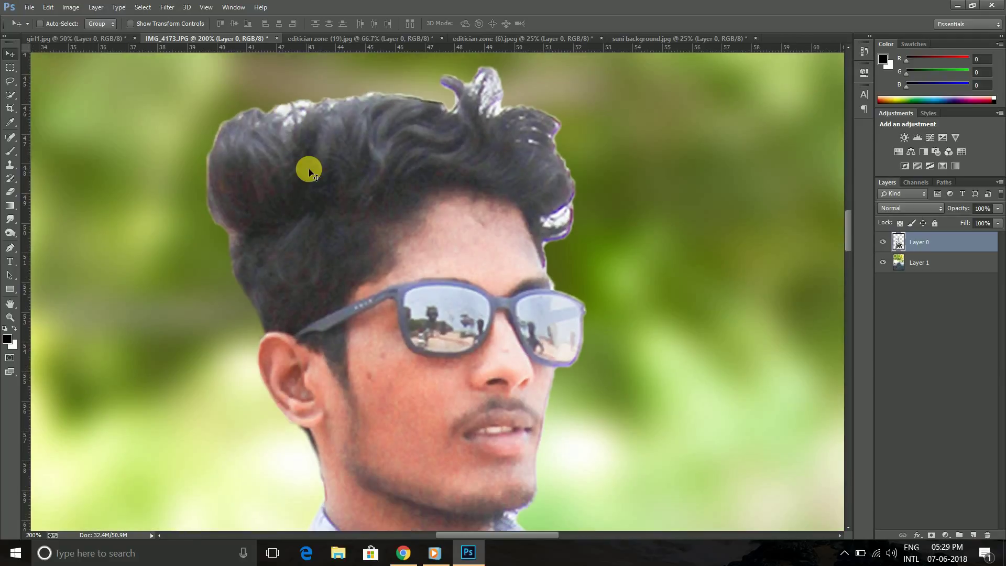
pyautogui.hotkey('ctrl', '-')
pyautogui.press('j')
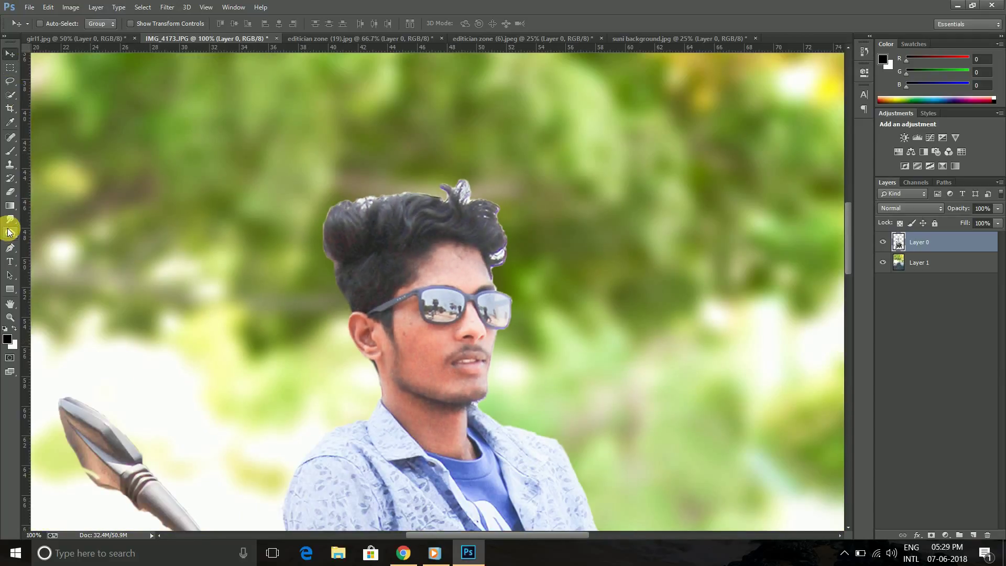
pyautogui.click(10, 221)
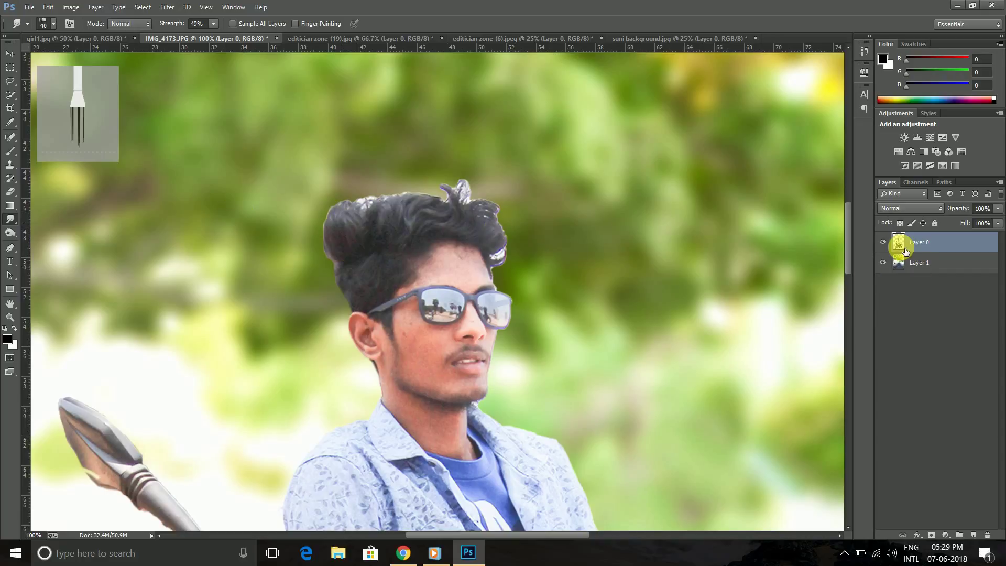
# - Mask out the stray hair tuft on Layer 0 with a black brush and apply the mask
pyautogui.click(931, 535)
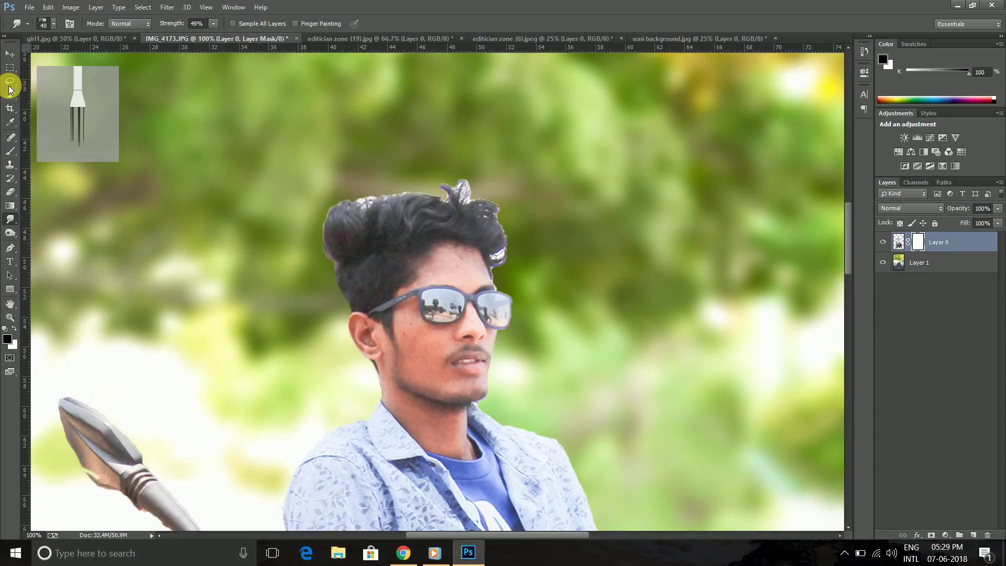
pyautogui.click(10, 150)
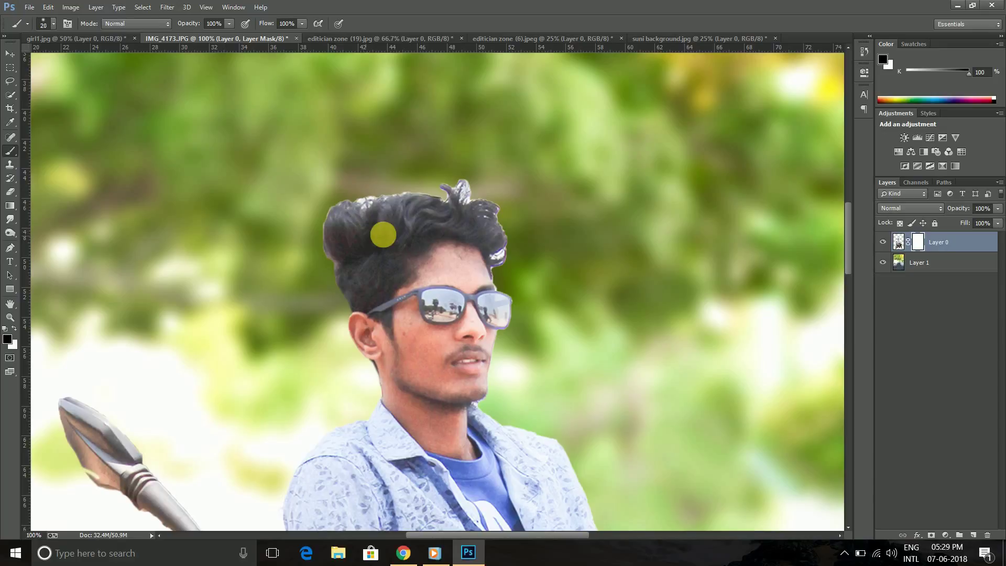
pyautogui.press(']')
pyautogui.press(']')
pyautogui.press(']')
pyautogui.moveTo(503, 192)
pyautogui.mouseDown()
pyautogui.moveTo(458, 193)
pyautogui.moveTo(483, 197)
pyautogui.moveTo(518, 275)
pyautogui.mouseUp()
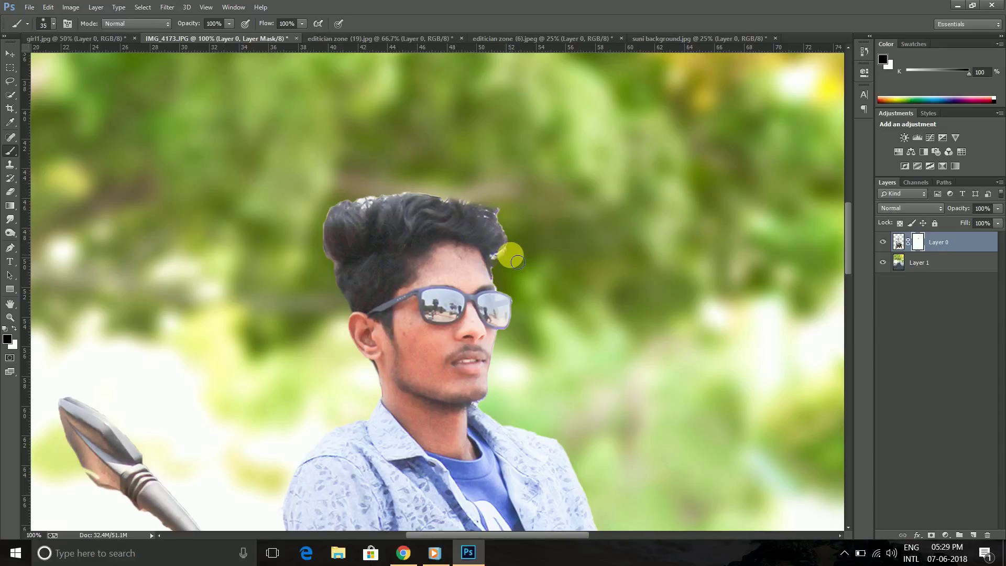
pyautogui.click(423, 192)
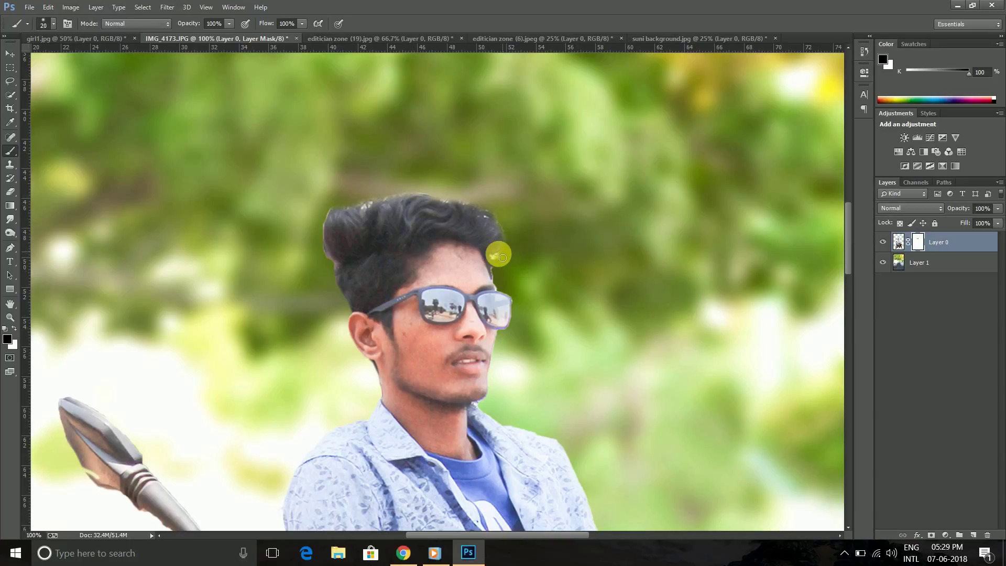
pyautogui.rightClick(918, 242)
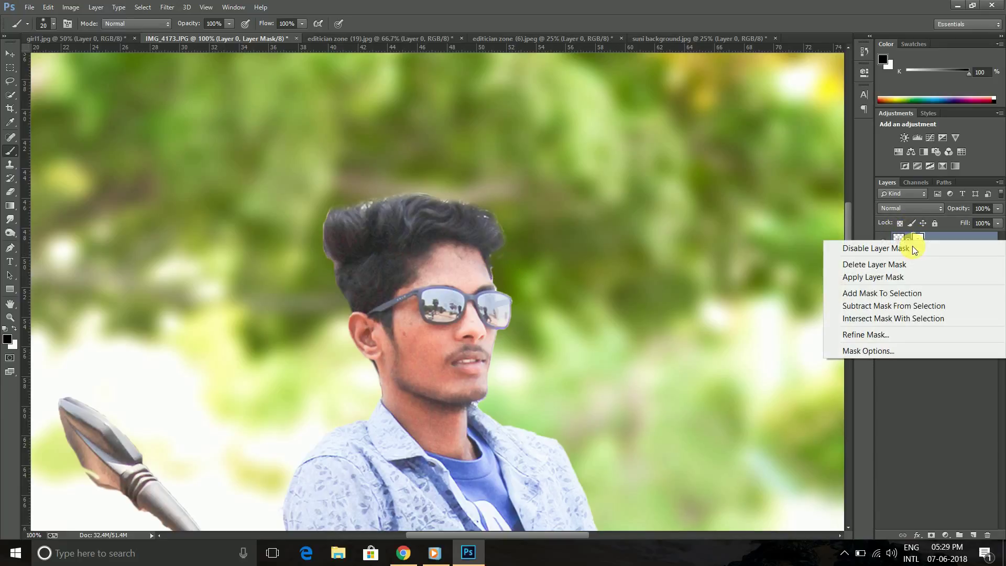
pyautogui.click(873, 277)
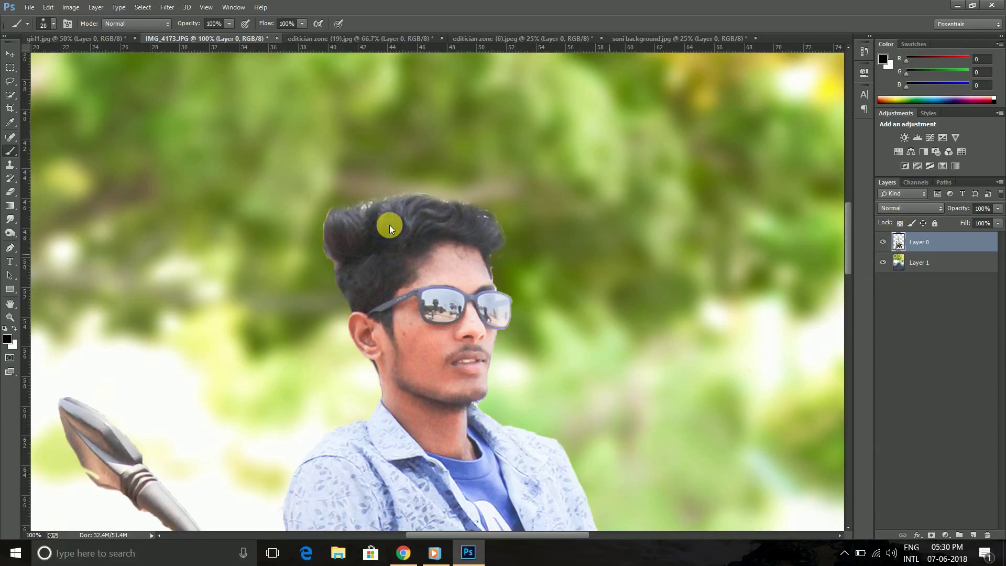
# - Smudge the hair strands upward at the top edges with slightly lower strength
pyautogui.click(10, 219)
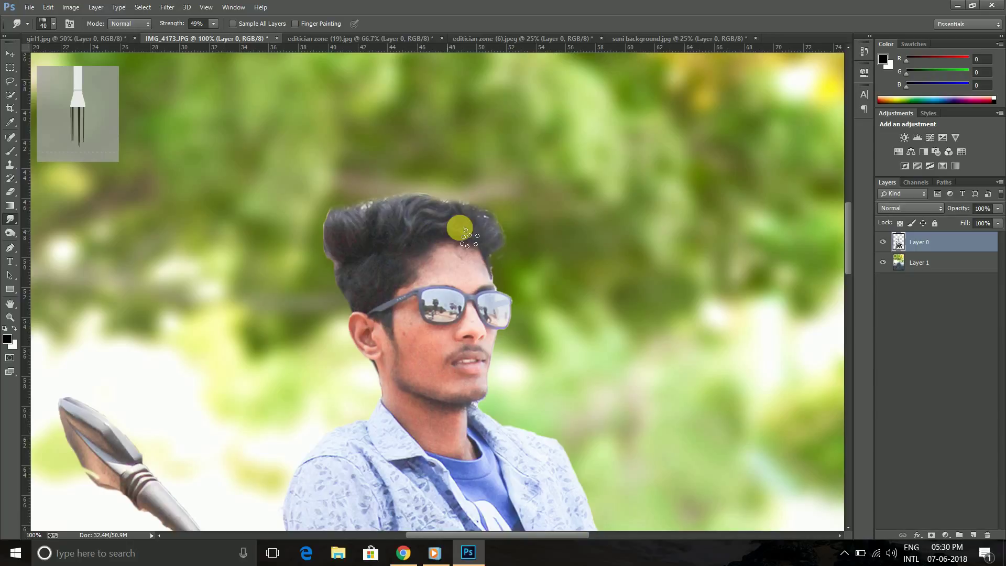
pyautogui.moveTo(491, 243)
pyautogui.mouseDown()
pyautogui.moveTo(471, 240)
pyautogui.moveTo(479, 191)
pyautogui.mouseUp()
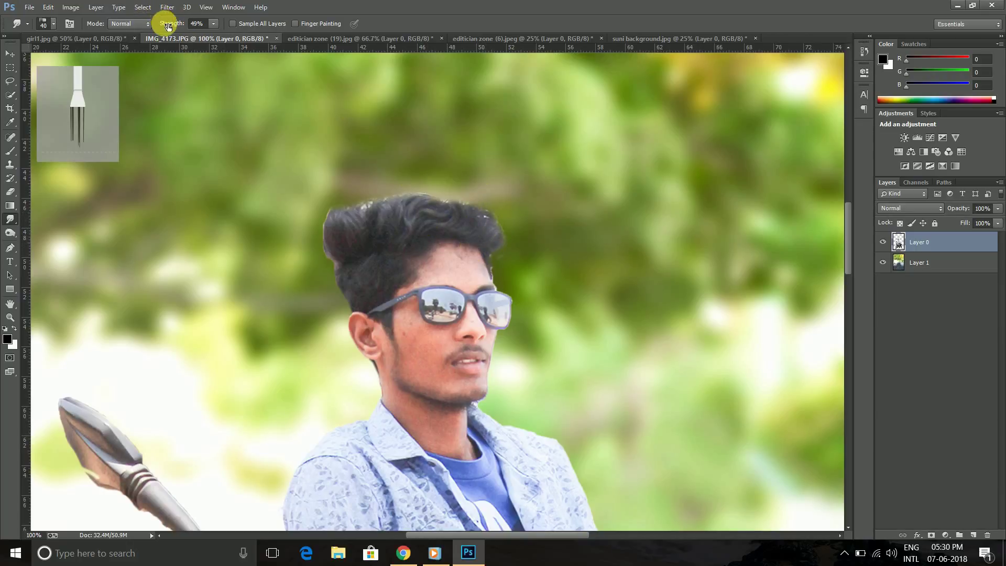
pyautogui.moveTo(178, 24); pyautogui.dragTo(176, 24)
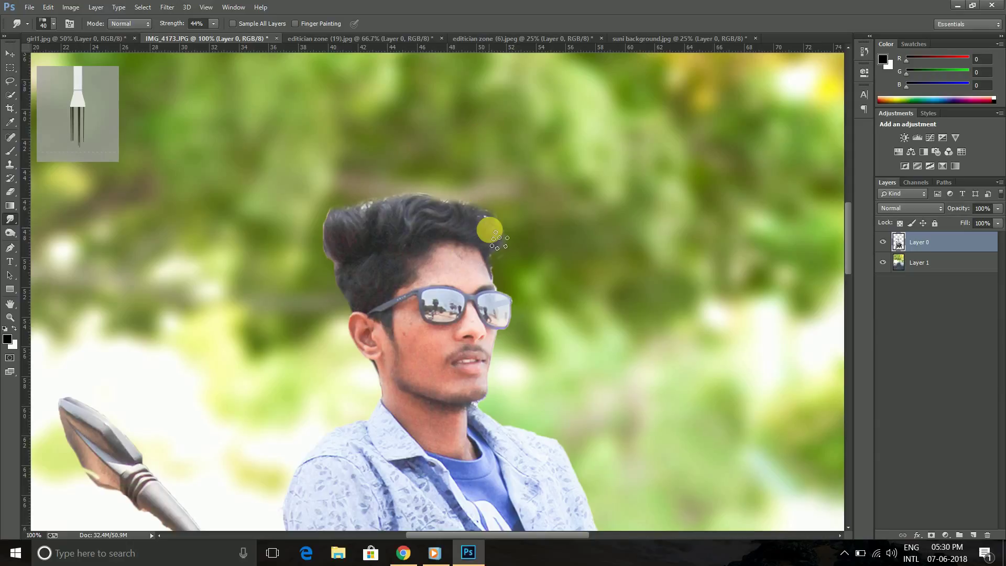
pyautogui.moveTo(493, 250)
pyautogui.mouseDown()
pyautogui.moveTo(506, 231)
pyautogui.moveTo(486, 199)
pyautogui.mouseUp()
pyautogui.moveTo(349, 248)
pyautogui.mouseDown()
pyautogui.moveTo(341, 222)
pyautogui.moveTo(357, 236)
pyautogui.moveTo(370, 213)
pyautogui.moveTo(360, 207)
pyautogui.moveTo(366, 241)
pyautogui.moveTo(386, 246)
pyautogui.moveTo(426, 227)
pyautogui.moveTo(431, 236)
pyautogui.moveTo(449, 202)
pyautogui.moveTo(404, 253)
pyautogui.moveTo(403, 188)
pyautogui.moveTo(347, 254)
pyautogui.moveTo(456, 255)
pyautogui.moveTo(440, 206)
pyautogui.moveTo(434, 222)
pyautogui.moveTo(462, 228)
pyautogui.moveTo(465, 199)
pyautogui.moveTo(498, 196)
pyautogui.moveTo(297, 295)
pyautogui.mouseUp()
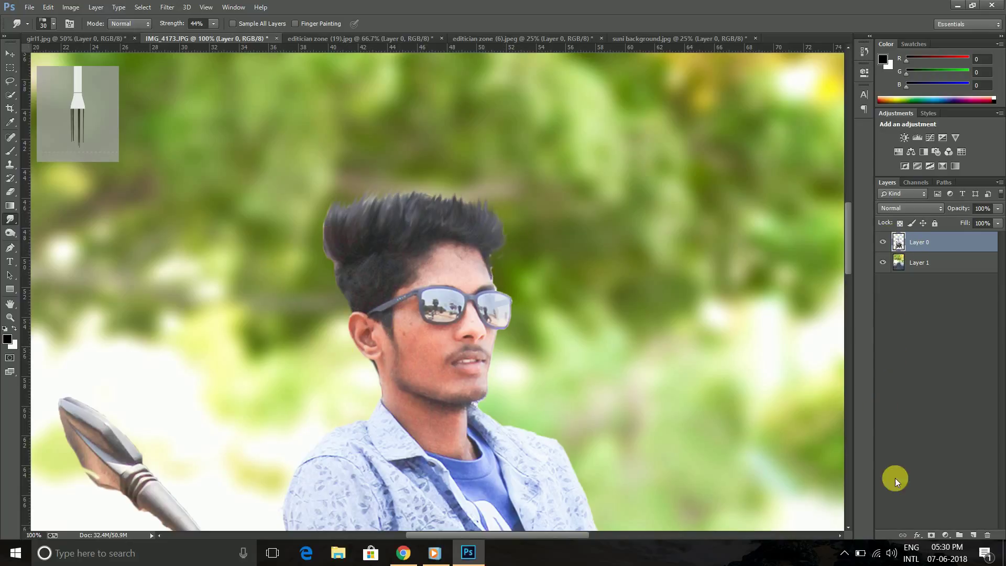
# - Add a mask to Layer 0 and paint out the pale halos beside the glasses and upper-left hair
pyautogui.click(932, 535)
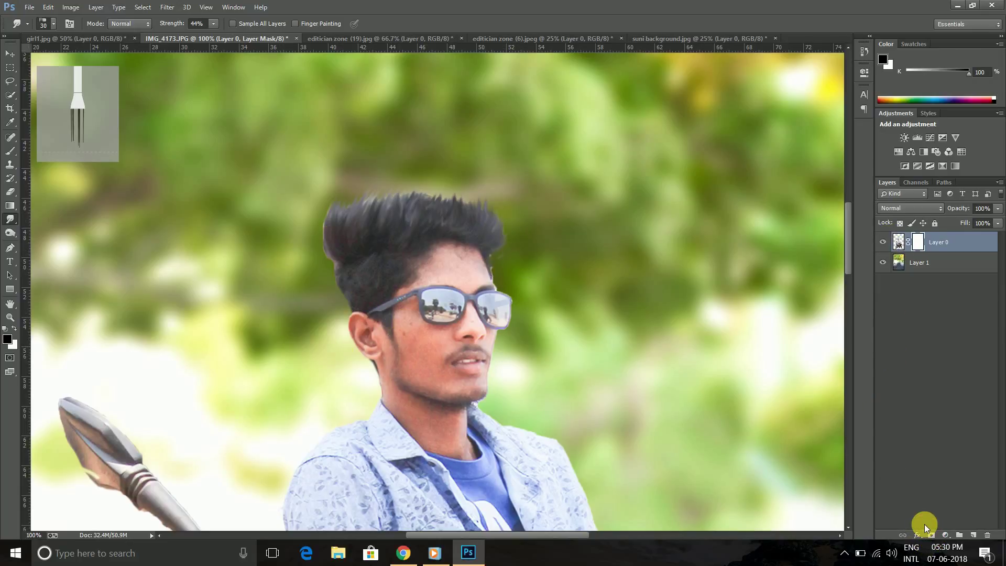
pyautogui.hotkey('ctrl', '+')
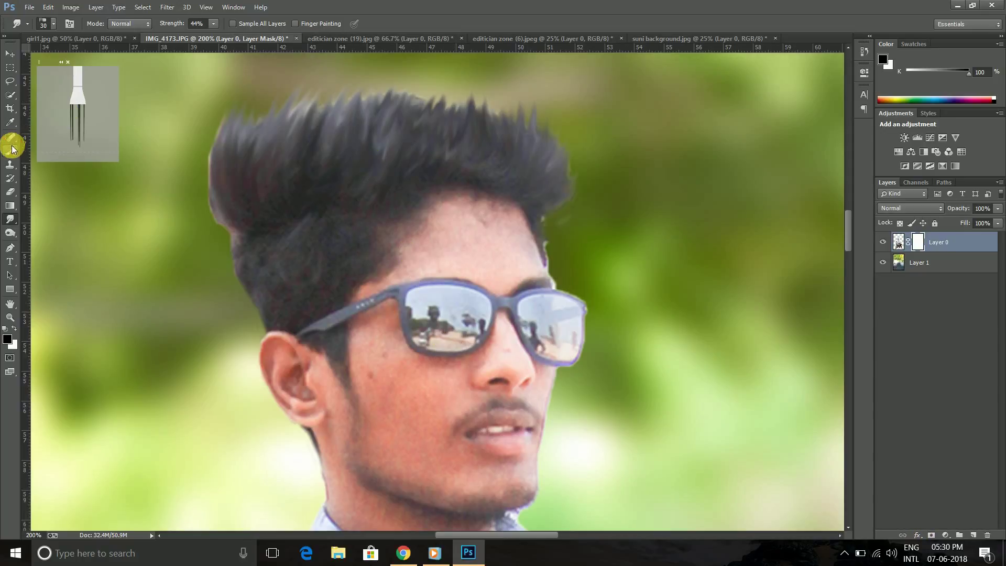
pyautogui.click(10, 150)
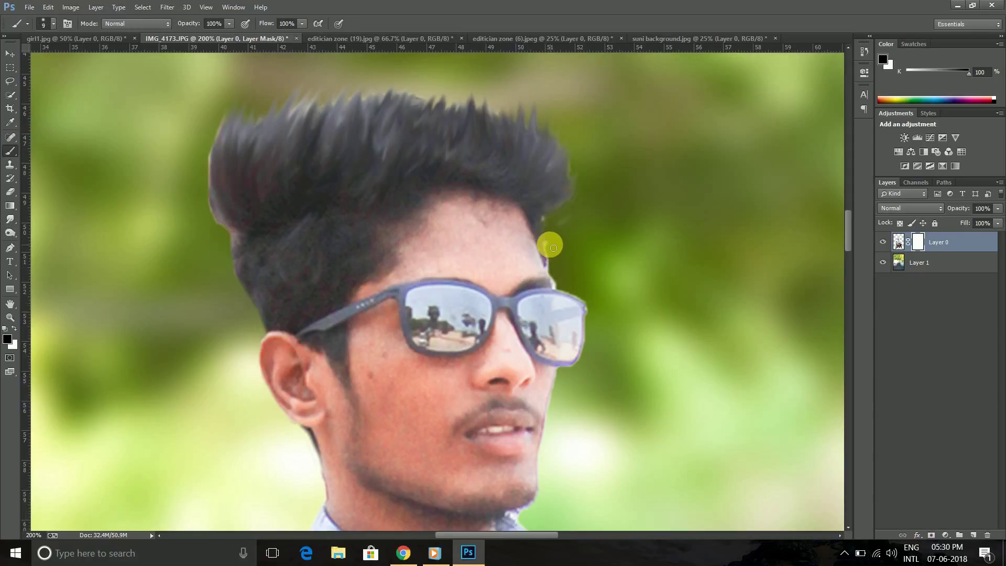
pyautogui.moveTo(554, 276)
pyautogui.mouseDown()
pyautogui.moveTo(546, 218)
pyautogui.moveTo(551, 247)
pyautogui.moveTo(576, 214)
pyautogui.mouseUp()
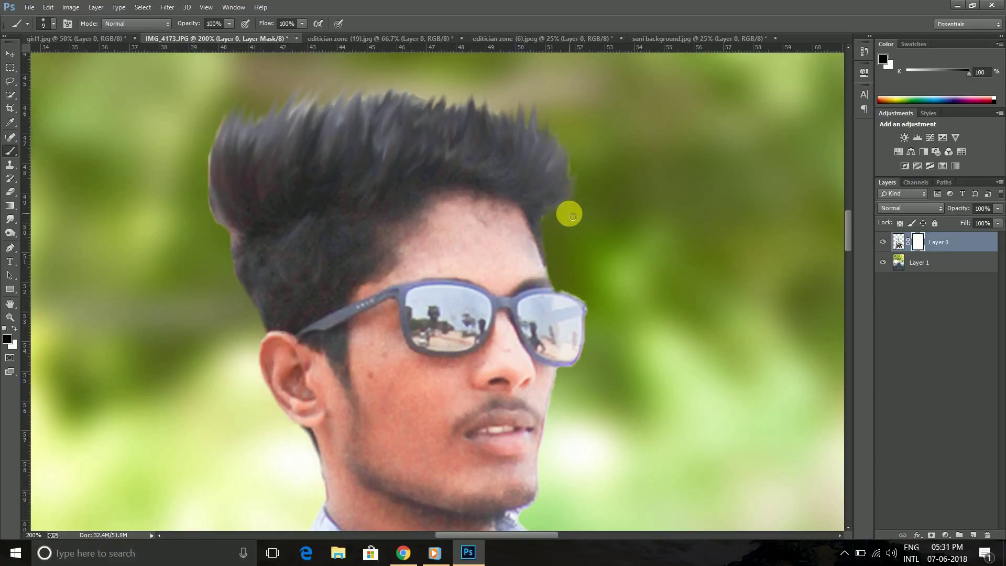
pyautogui.moveTo(224, 129)
pyautogui.mouseDown()
pyautogui.moveTo(206, 175)
pyautogui.moveTo(231, 240)
pyautogui.moveTo(223, 252)
pyautogui.mouseUp()
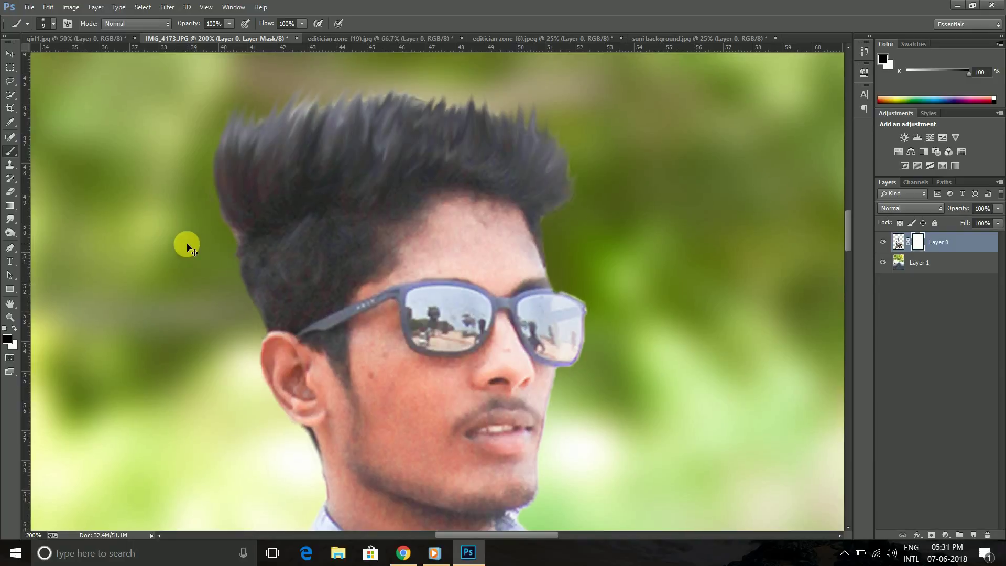
pyautogui.hotkey('ctrl', '-')
pyautogui.hotkey('ctrl', '-')
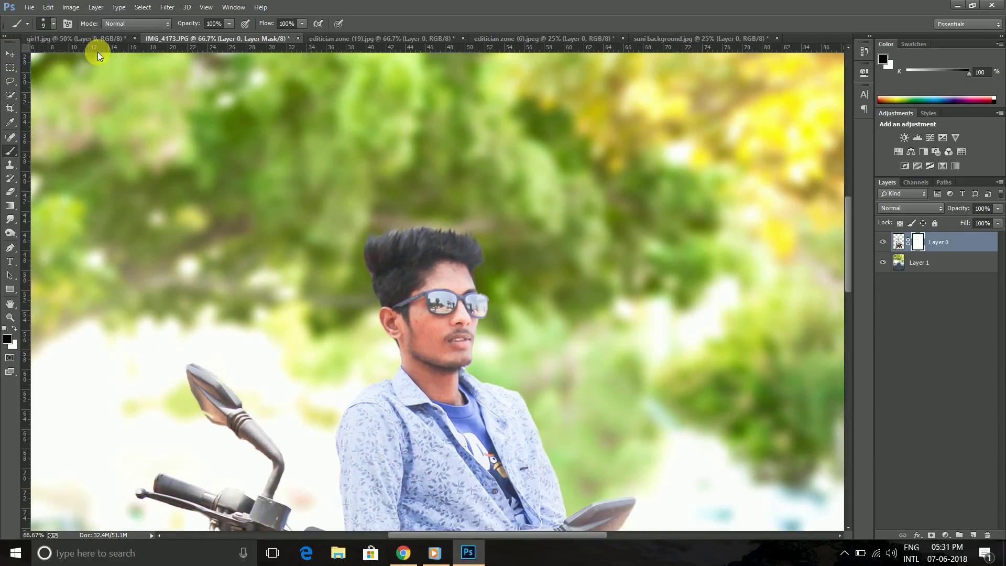
# - Smudge strands along the hair's left edge with a smaller brush
pyautogui.click(10, 220)
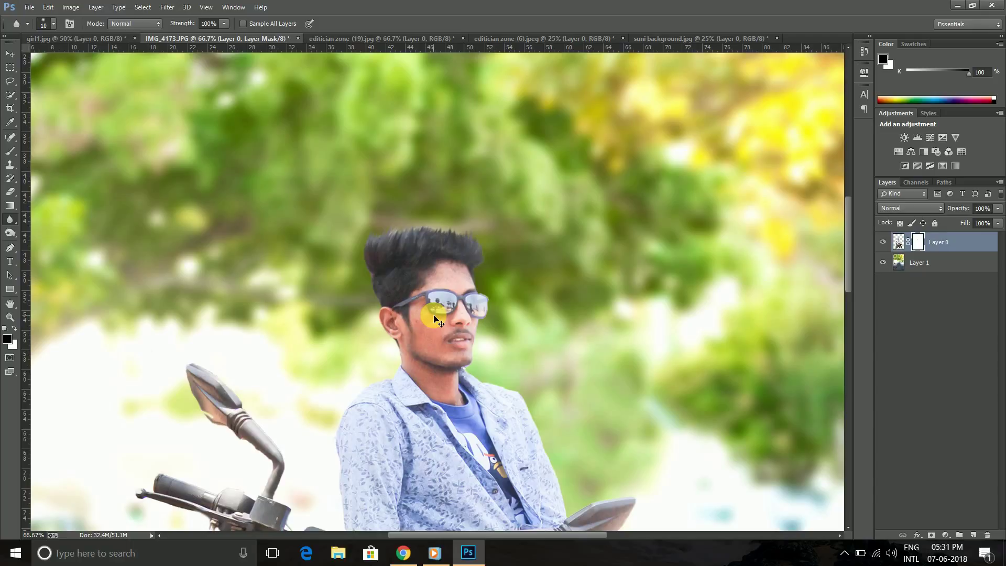
pyautogui.hotkey('ctrl', '+')
pyautogui.hotkey('ctrl', '+')
pyautogui.rightClick(15, 224)
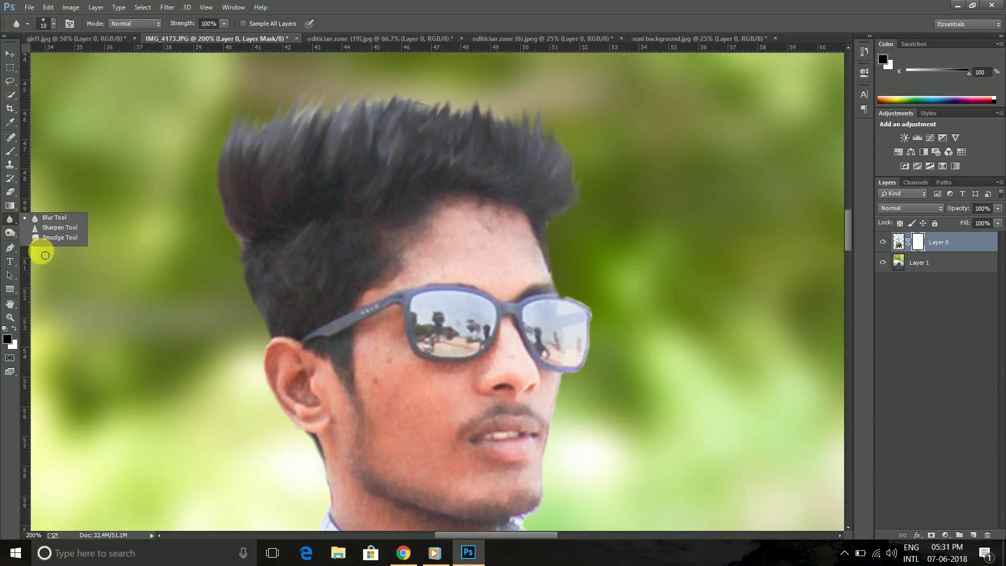
pyautogui.click(94, 235)
pyautogui.press('[')
pyautogui.moveTo(254, 251)
pyautogui.mouseDown()
pyautogui.moveTo(242, 257)
pyautogui.moveTo(241, 296)
pyautogui.mouseUp()
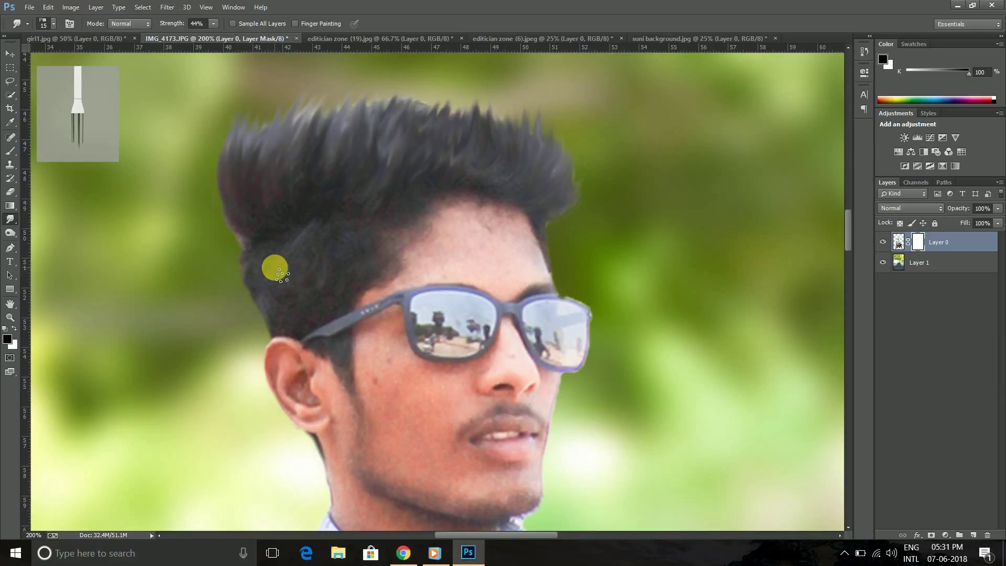
# - Apply Layer 0's mask permanently to the layer
pyautogui.rightClick(924, 243)
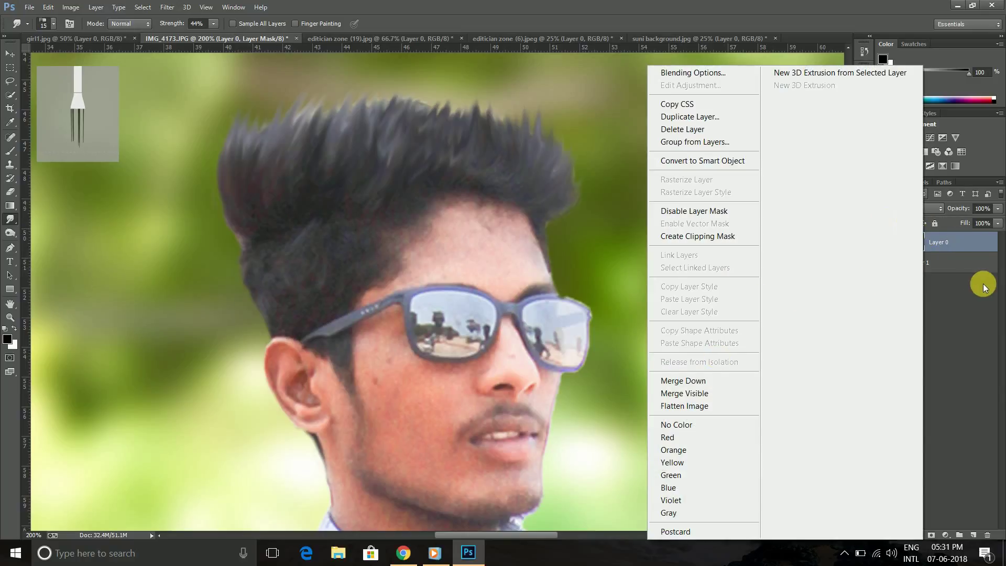
pyautogui.click(990, 270)
pyautogui.rightClick(917, 238)
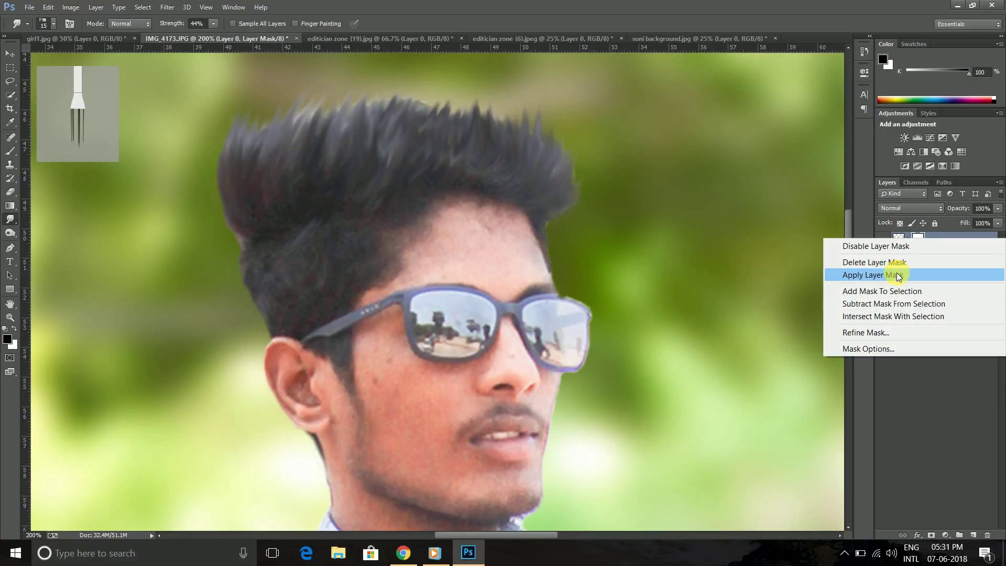
pyautogui.click(893, 281)
# - Smudge the hair edges behind the ear and at the temple smoother, then view the whole image
pyautogui.moveTo(263, 267); pyautogui.dragTo(257, 313)
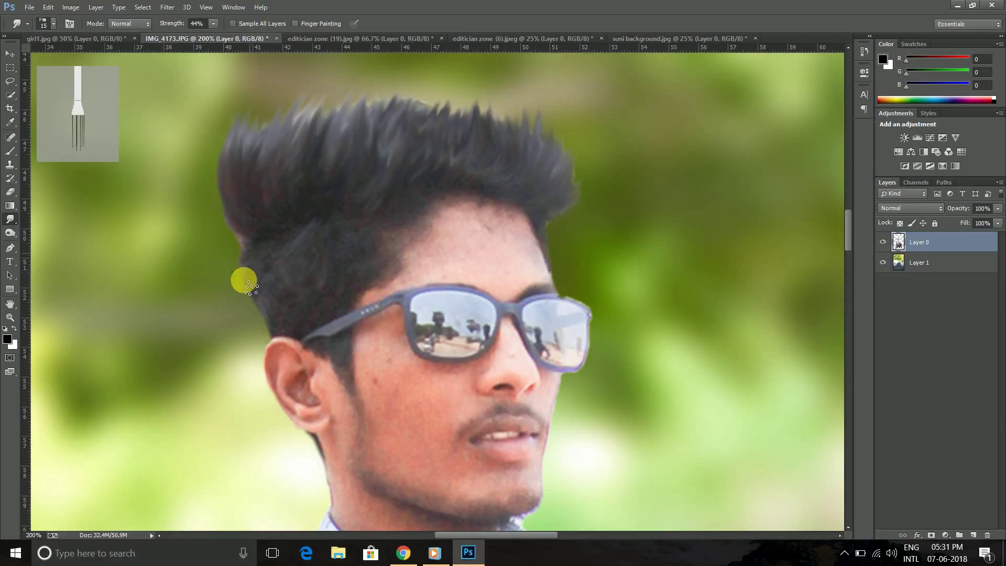
pyautogui.moveTo(247, 321)
pyautogui.mouseDown()
pyautogui.moveTo(280, 320)
pyautogui.moveTo(251, 285)
pyautogui.mouseUp()
pyautogui.moveTo(327, 259); pyautogui.dragTo(346, 290)
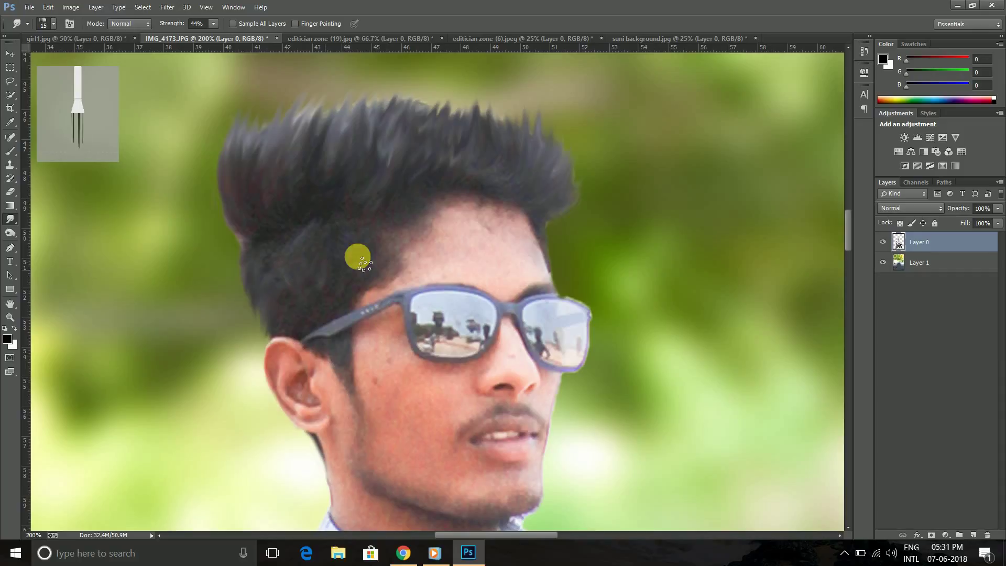
pyautogui.press('[')
pyautogui.moveTo(540, 230)
pyautogui.mouseDown()
pyautogui.moveTo(556, 238)
pyautogui.moveTo(531, 210)
pyautogui.mouseUp()
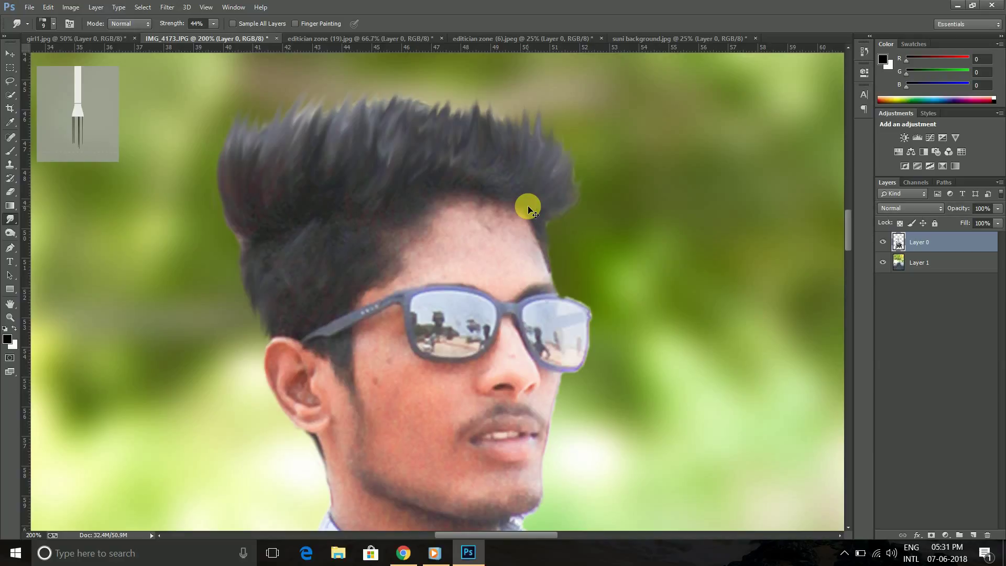
pyautogui.hotkey('ctrl', '0')
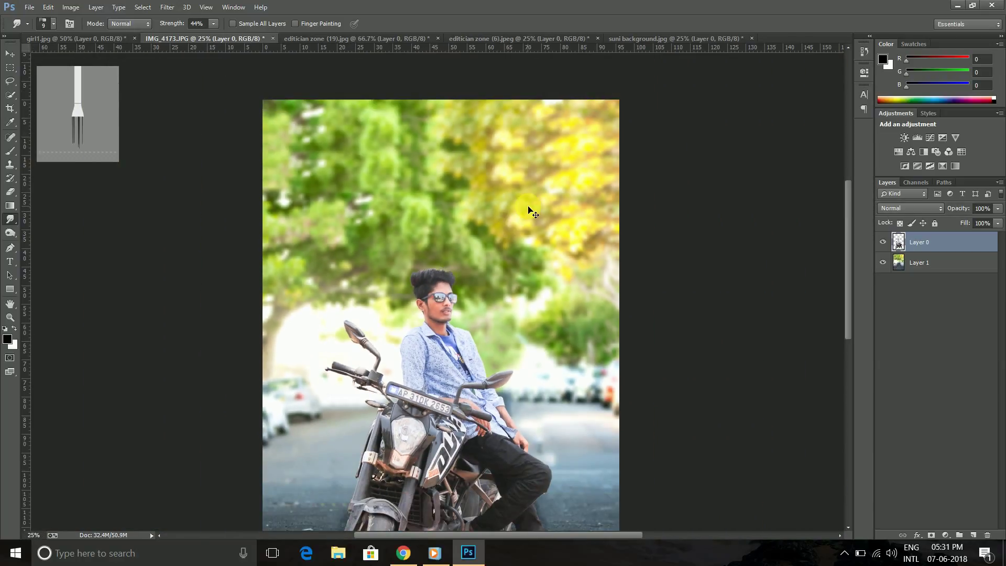
# - Create a new shadow layer and place it beneath the man-and-bike layer
pyautogui.hotkey('ctrl', '-')
pyautogui.hotkey('ctrl', 'shift', 'n')
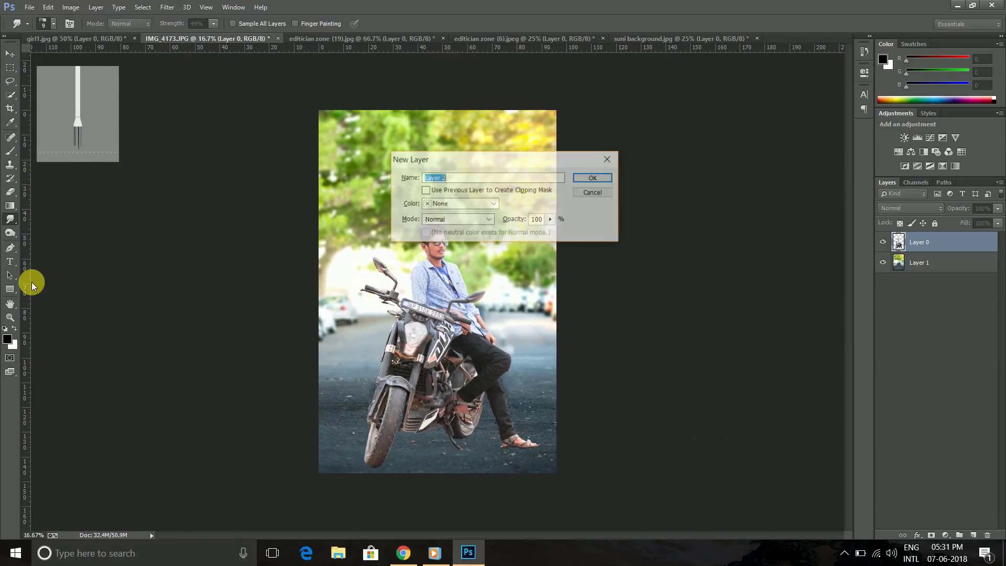
pyautogui.click(593, 177)
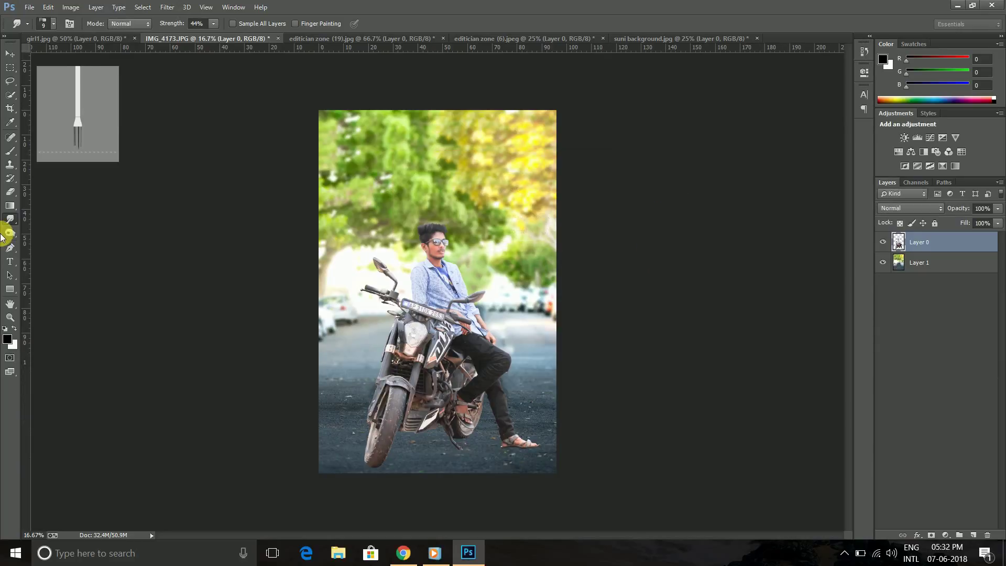
pyautogui.click(10, 155)
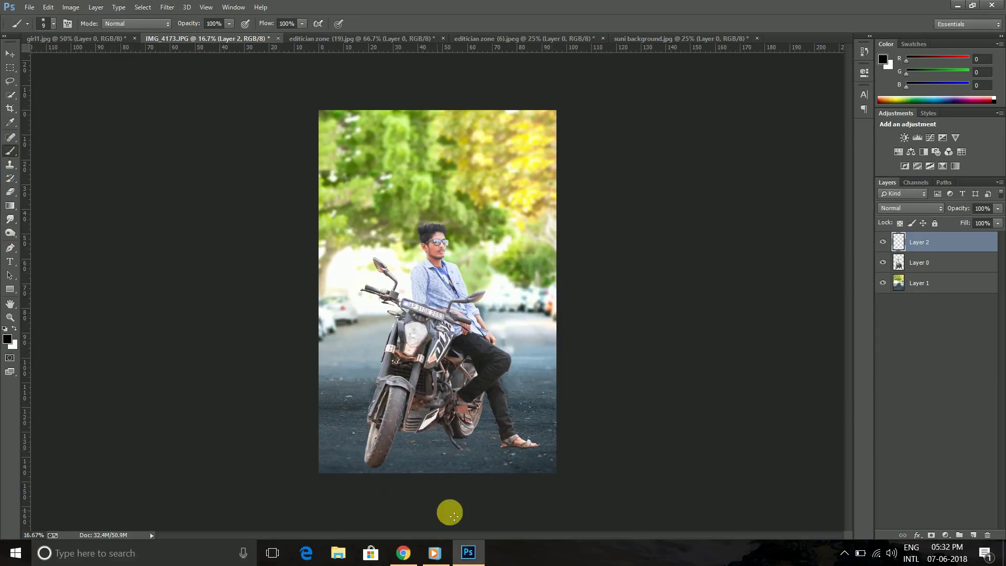
pyautogui.press(']')
pyautogui.press(']')
pyautogui.press(']')
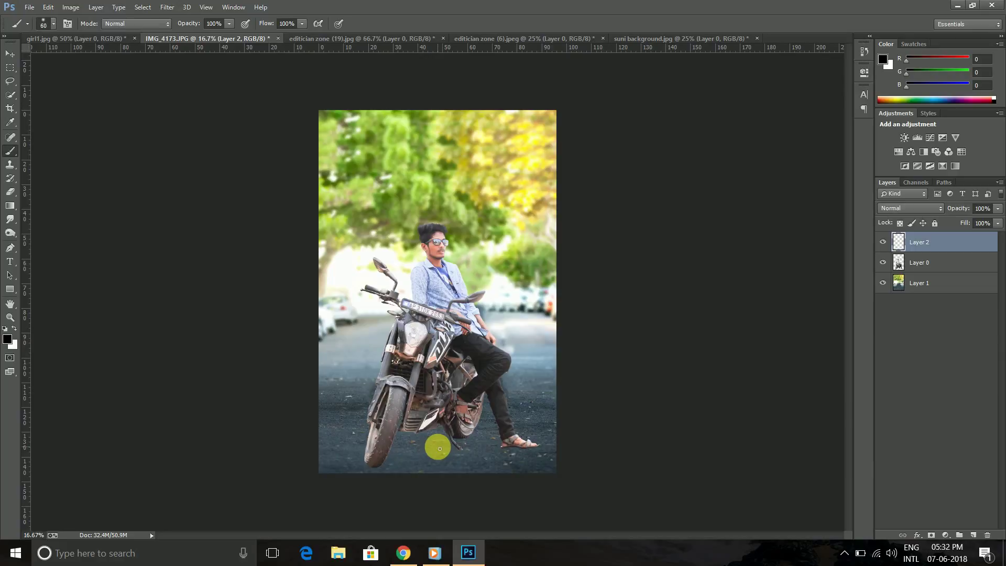
pyautogui.moveTo(456, 448); pyautogui.dragTo(366, 467)
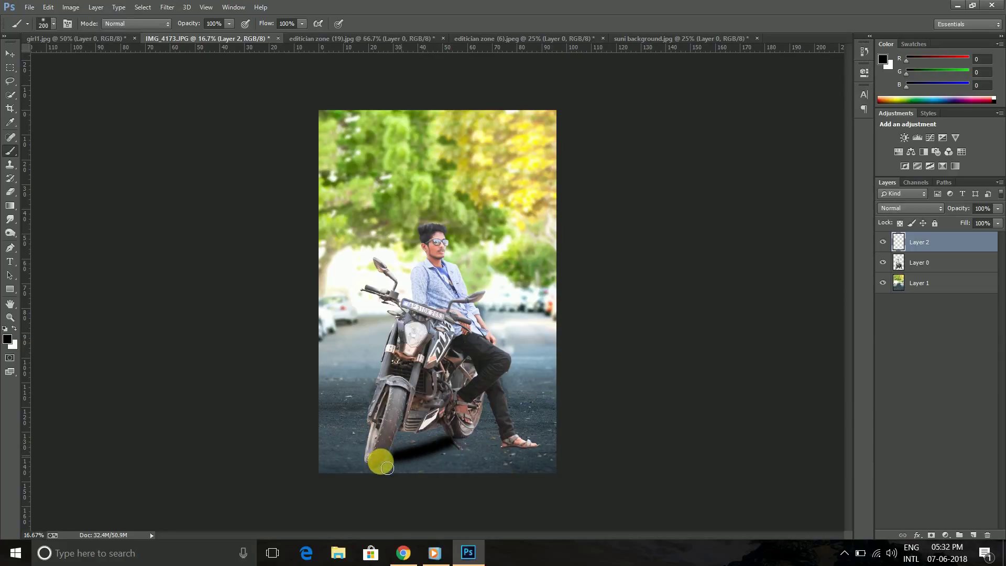
pyautogui.moveTo(959, 245); pyautogui.dragTo(954, 274)
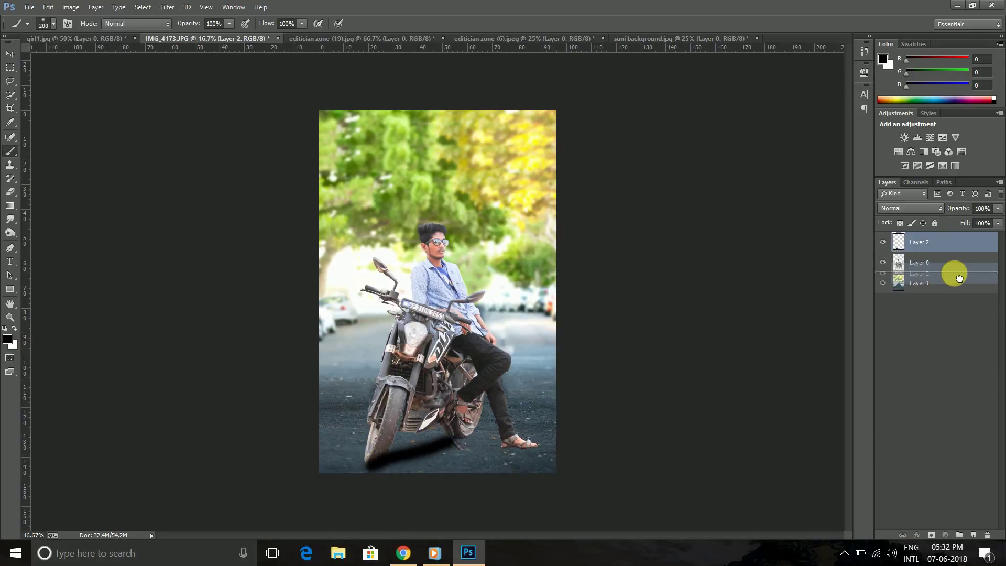
pyautogui.hotkey('ctrl', ']')
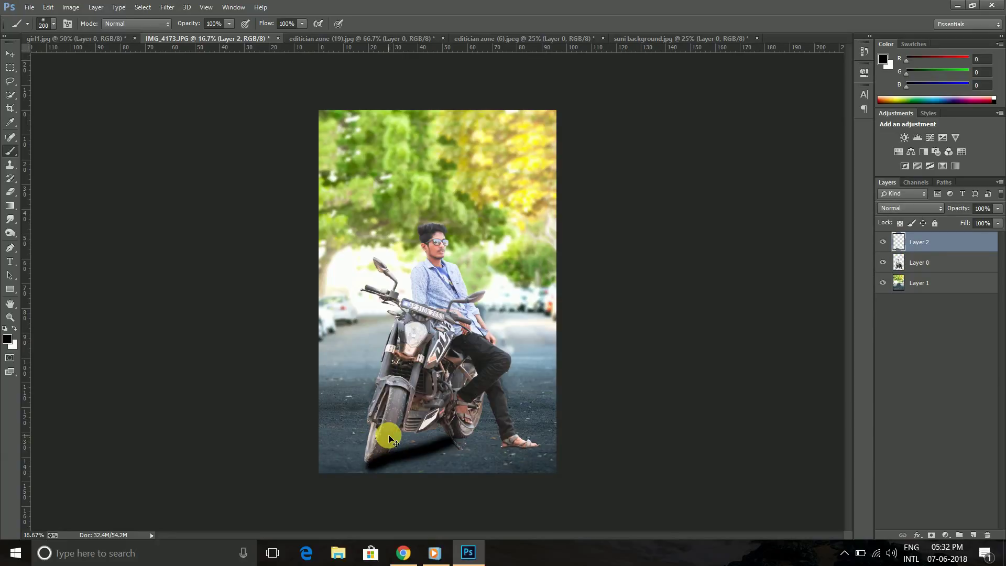
pyautogui.moveTo(954, 242); pyautogui.dragTo(943, 277)
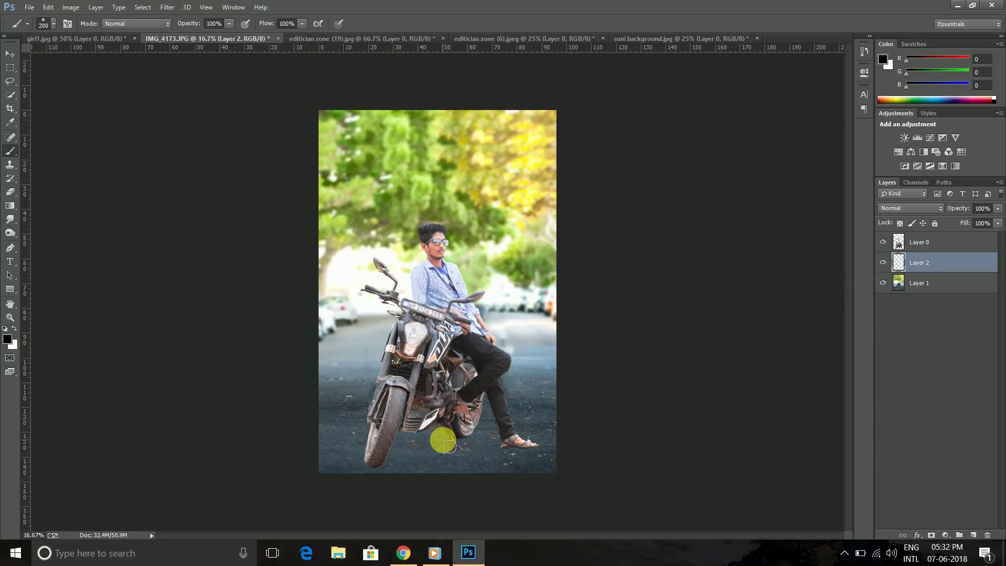
# - Paint a dark shadow under the motorcycle from front tyre to rear wheel, at 85% opacity
pyautogui.moveTo(455, 443); pyautogui.dragTo(377, 464)
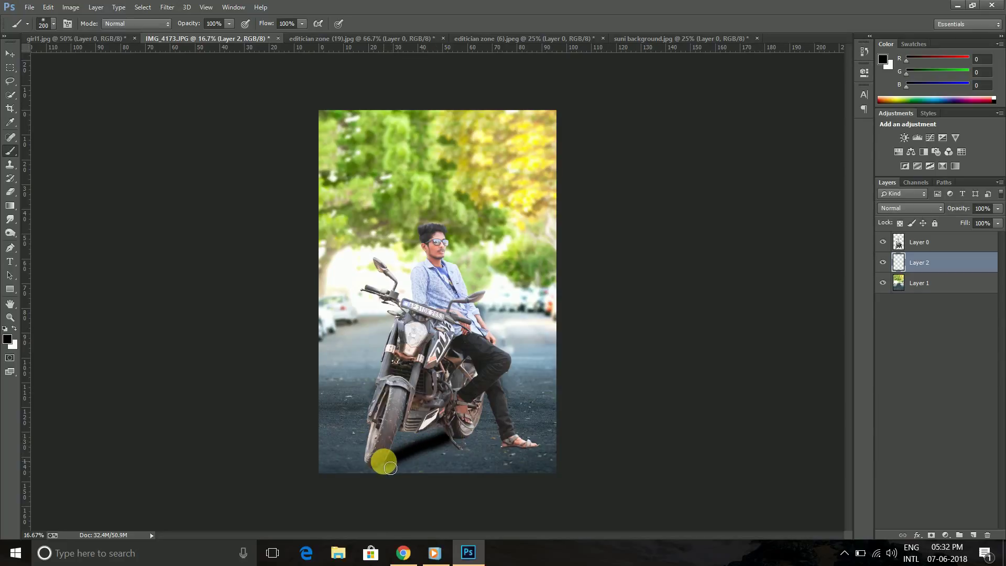
pyautogui.moveTo(457, 447); pyautogui.dragTo(392, 465)
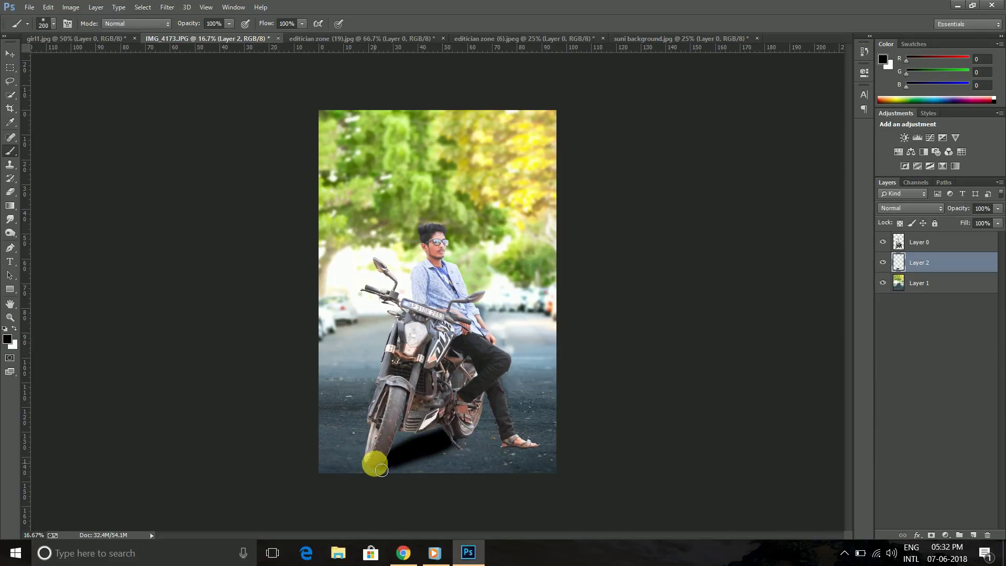
pyautogui.moveTo(379, 469)
pyautogui.mouseDown()
pyautogui.moveTo(442, 449)
pyautogui.moveTo(465, 427)
pyautogui.moveTo(453, 447)
pyautogui.moveTo(466, 433)
pyautogui.moveTo(469, 455)
pyautogui.mouseUp()
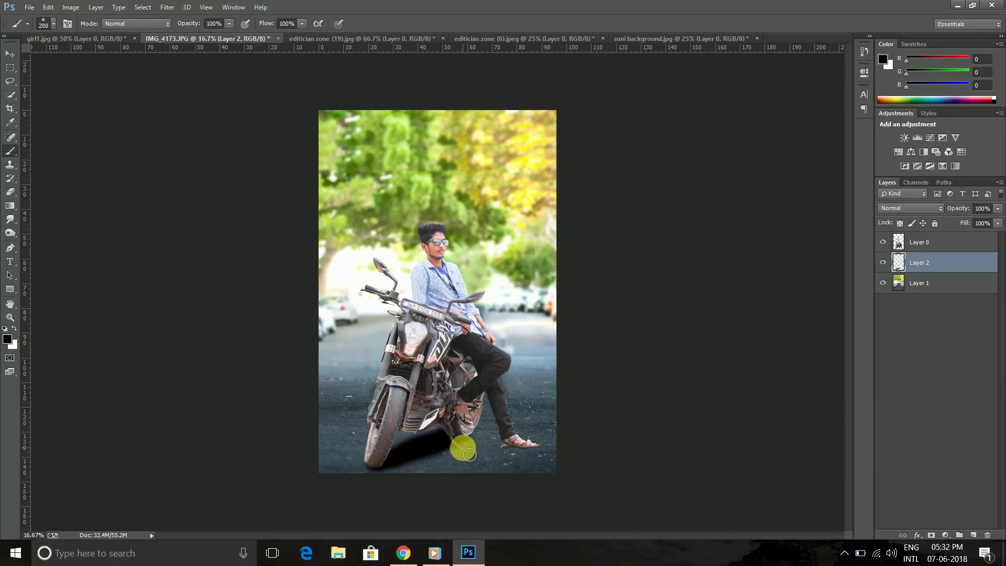
pyautogui.moveTo(465, 452); pyautogui.dragTo(402, 450)
pyautogui.click(948, 189)
pyautogui.moveTo(967, 210); pyautogui.dragTo(950, 211)
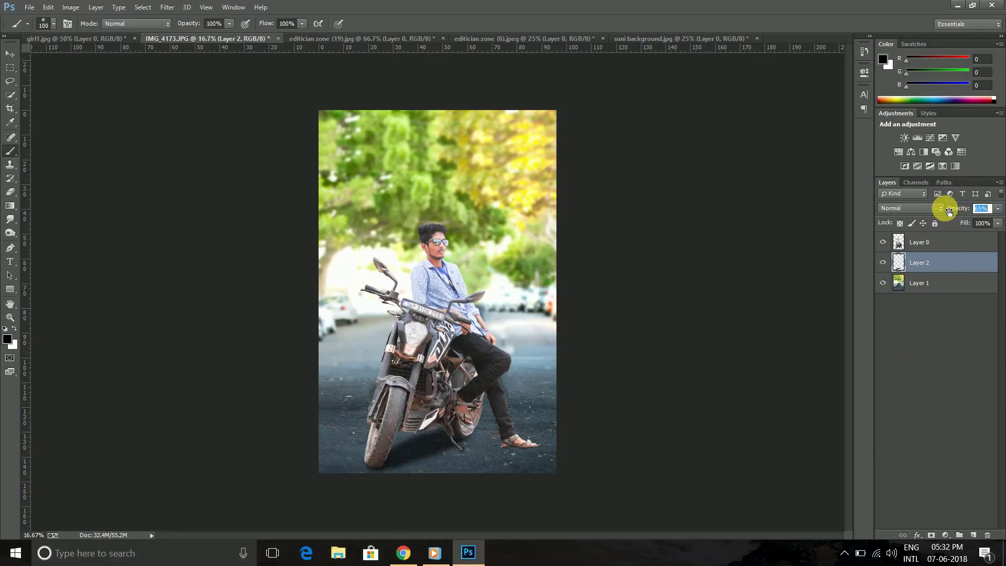
# - Extend the shadow from the kickstand under the wheel and fade the layer to 44% opacity
pyautogui.click(449, 437)
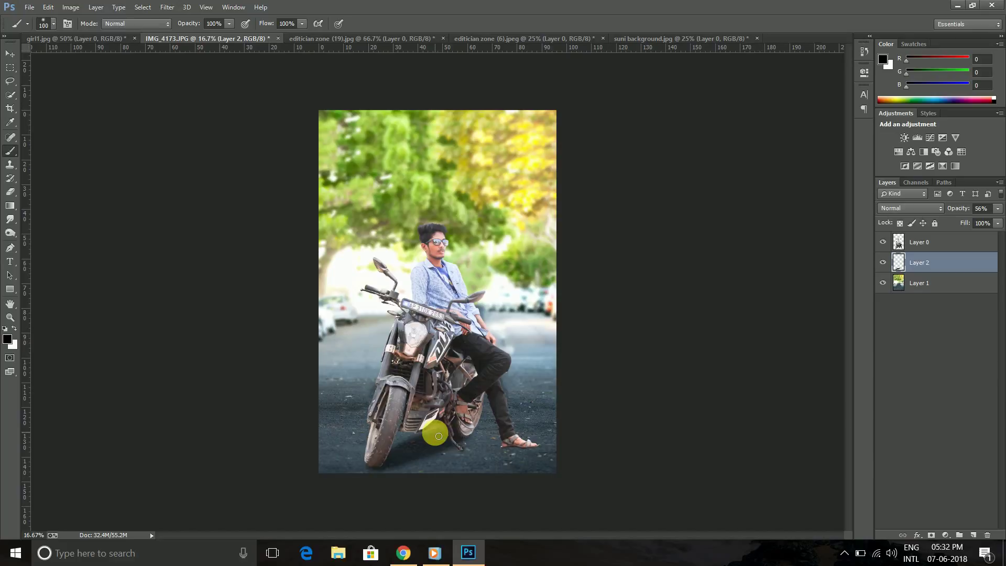
pyautogui.moveTo(443, 435)
pyautogui.mouseDown()
pyautogui.moveTo(377, 467)
pyautogui.moveTo(539, 420)
pyautogui.moveTo(462, 440)
pyautogui.moveTo(457, 458)
pyautogui.moveTo(388, 469)
pyautogui.moveTo(386, 456)
pyautogui.moveTo(461, 453)
pyautogui.mouseUp()
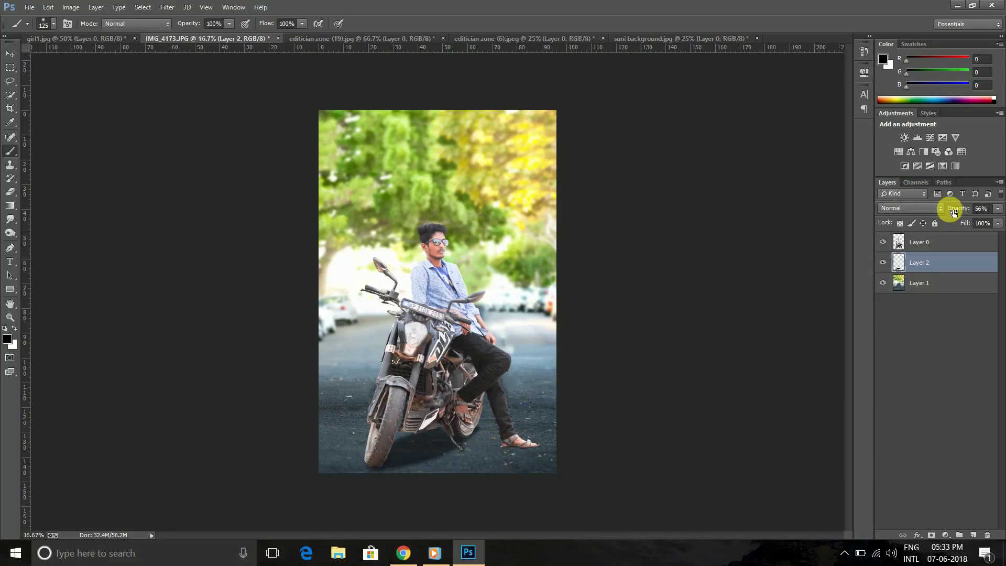
pyautogui.moveTo(968, 210); pyautogui.dragTo(963, 212)
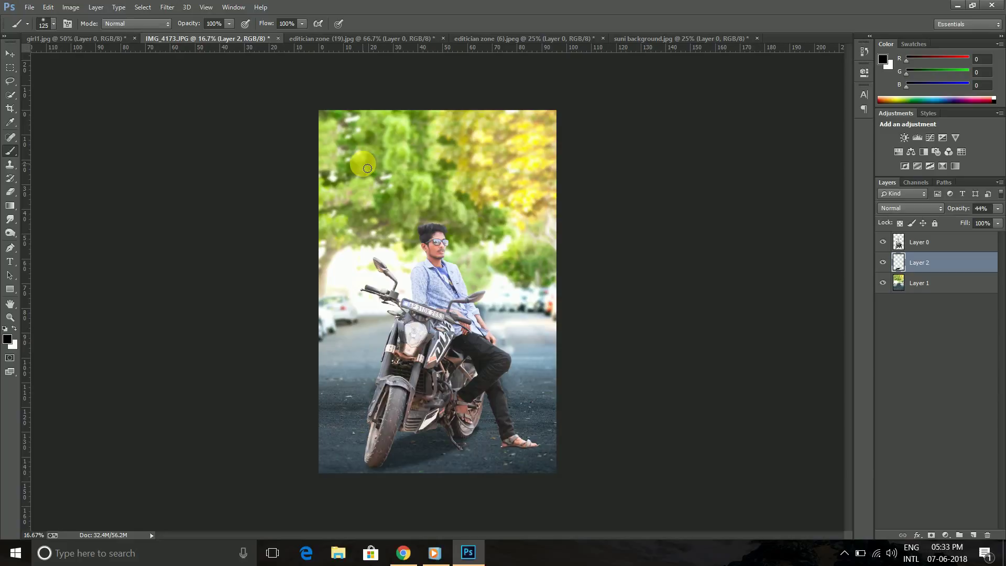
pyautogui.hotkey('ctrl', 'shift', 'n')
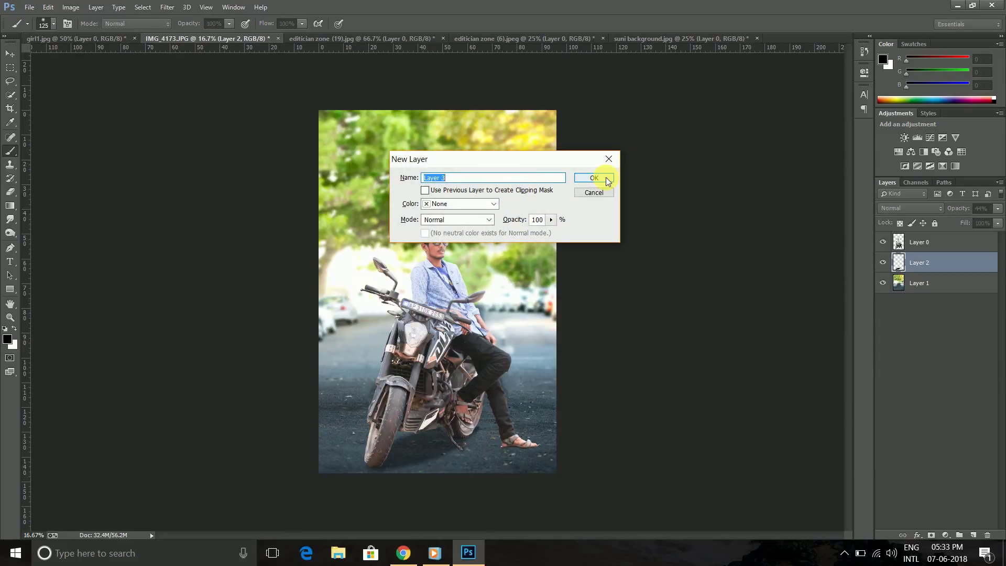
# - On new Layer 3, squash a painted blob into a flat ellipse and move it near the foot
pyautogui.click(603, 175)
pyautogui.press(']')
pyautogui.press(']')
pyautogui.press(']')
pyautogui.hotkey('ctrl', 't')
pyautogui.moveTo(528, 246); pyautogui.dragTo(524, 280)
pyautogui.click(504, 23)
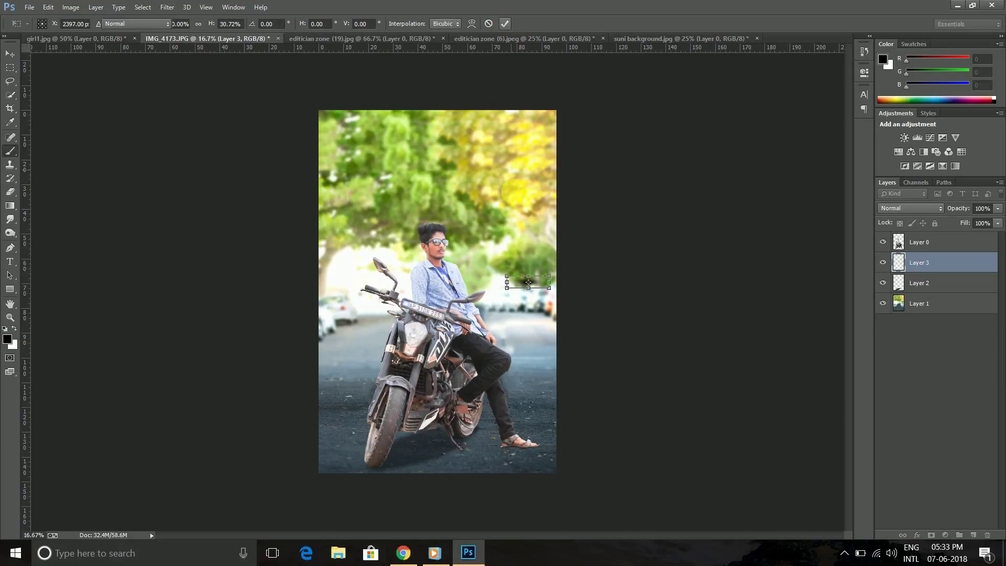
pyautogui.moveTo(531, 313); pyautogui.dragTo(529, 453)
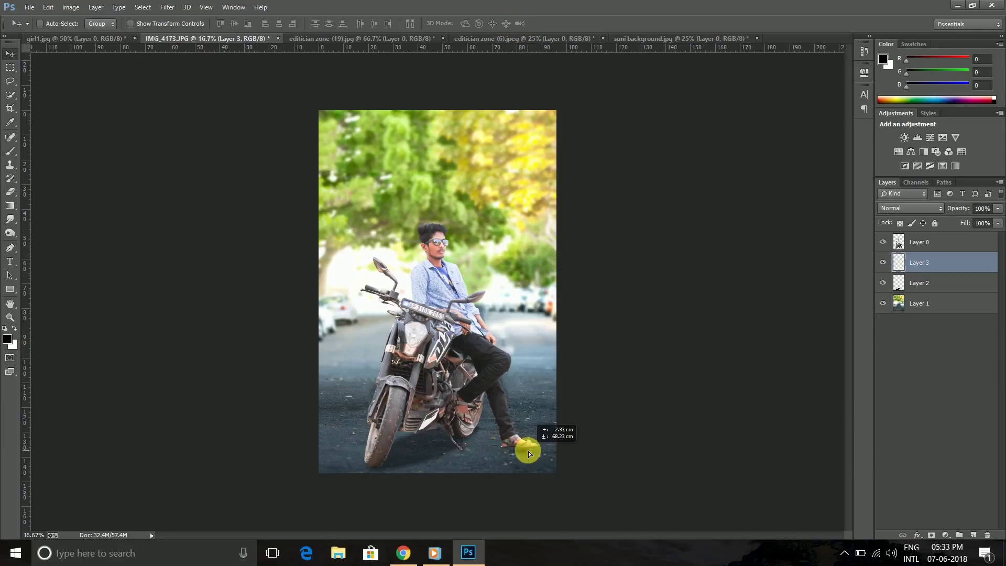
# - Enlarge the sandal shadow to about 193% and shift it left under the sandal
pyautogui.hotkey('ctrl', '+')
pyautogui.hotkey('ctrl', '+')
pyautogui.hotkey('ctrl', '+')
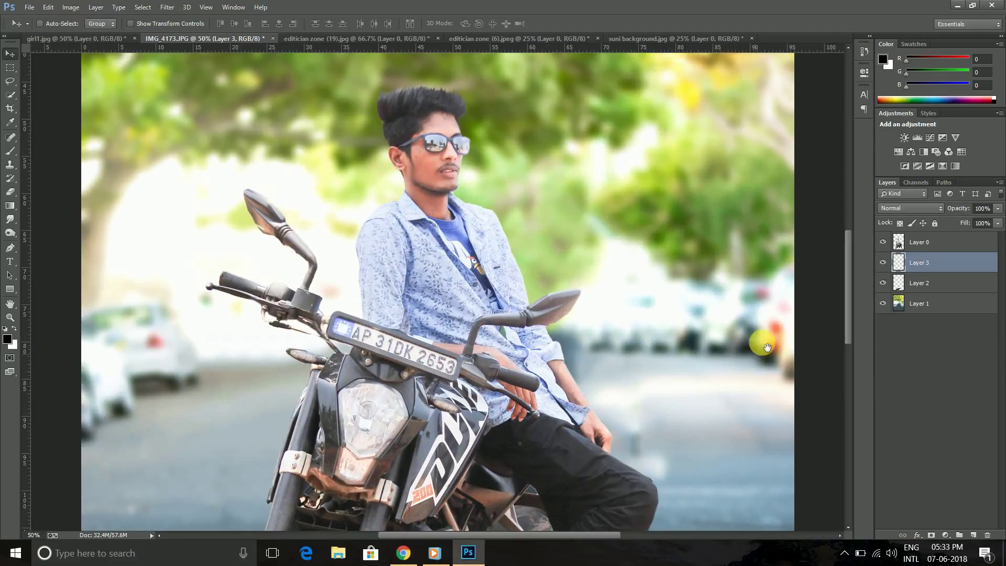
pyautogui.scroll(-3, 678, 123)
pyautogui.scroll(-7, 634, 156)
pyautogui.scroll(-2, 634, 156)
pyautogui.hotkey('ctrl', 't')
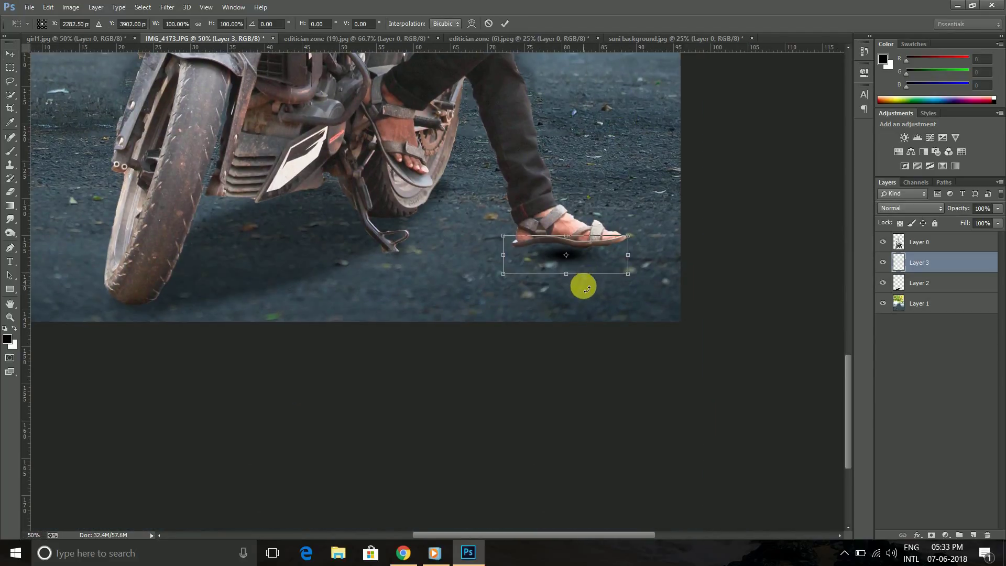
pyautogui.moveTo(631, 279)
pyautogui.mouseDown()
pyautogui.moveTo(613, 269)
pyautogui.moveTo(656, 258)
pyautogui.mouseUp()
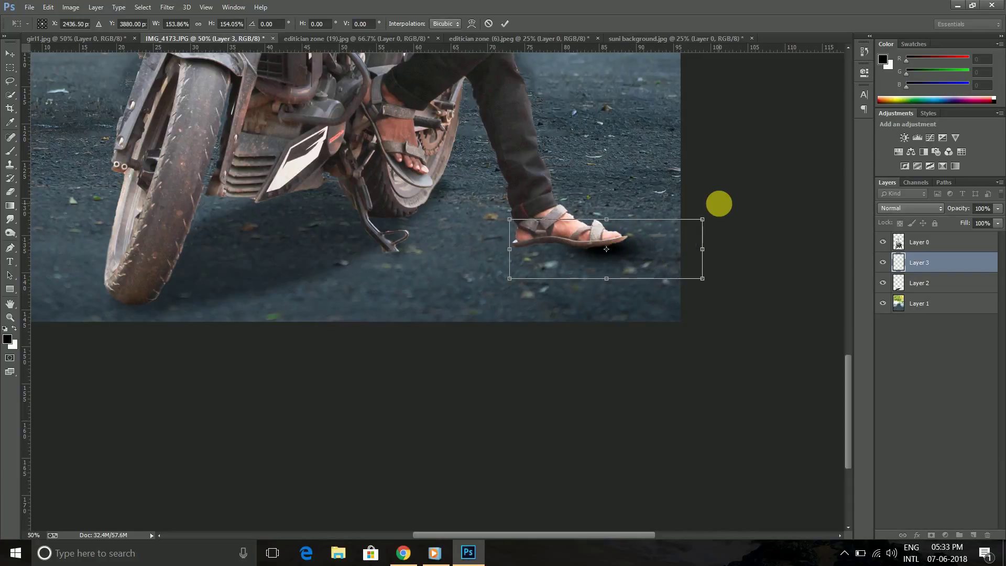
pyautogui.moveTo(709, 224); pyautogui.dragTo(725, 209)
pyautogui.moveTo(678, 236)
pyautogui.mouseDown()
pyautogui.moveTo(625, 231)
pyautogui.moveTo(647, 231)
pyautogui.mouseUp()
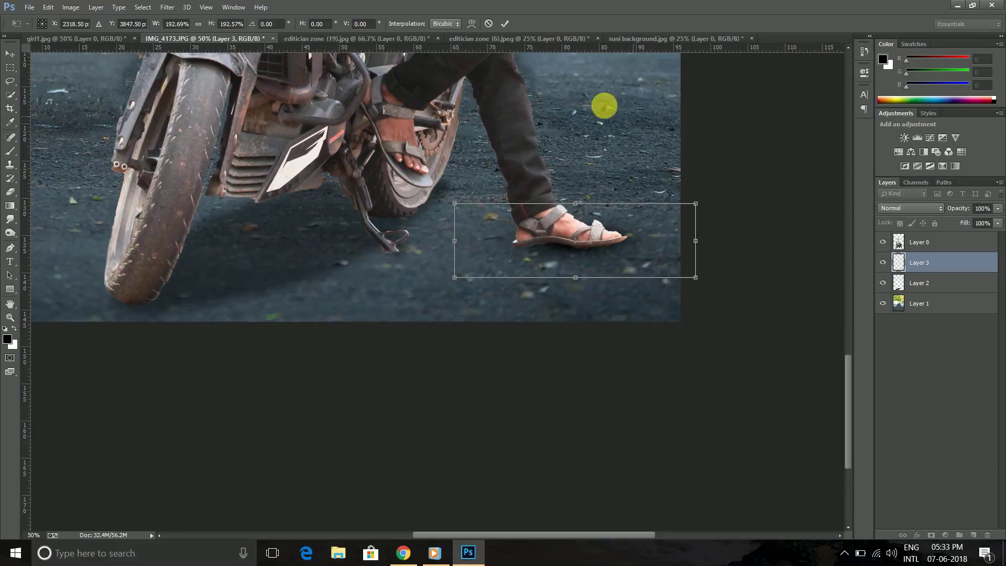
pyautogui.click(504, 23)
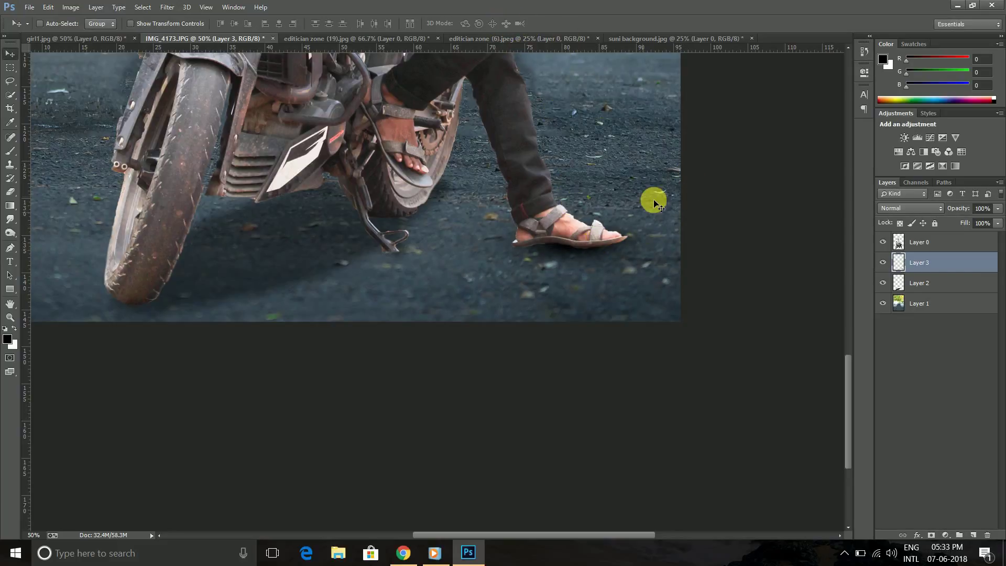
# - Rotate the sandal shadow to about 8 degrees and nudge it into place
pyautogui.hotkey('ctrl', 't')
pyautogui.moveTo(703, 189); pyautogui.dragTo(712, 206)
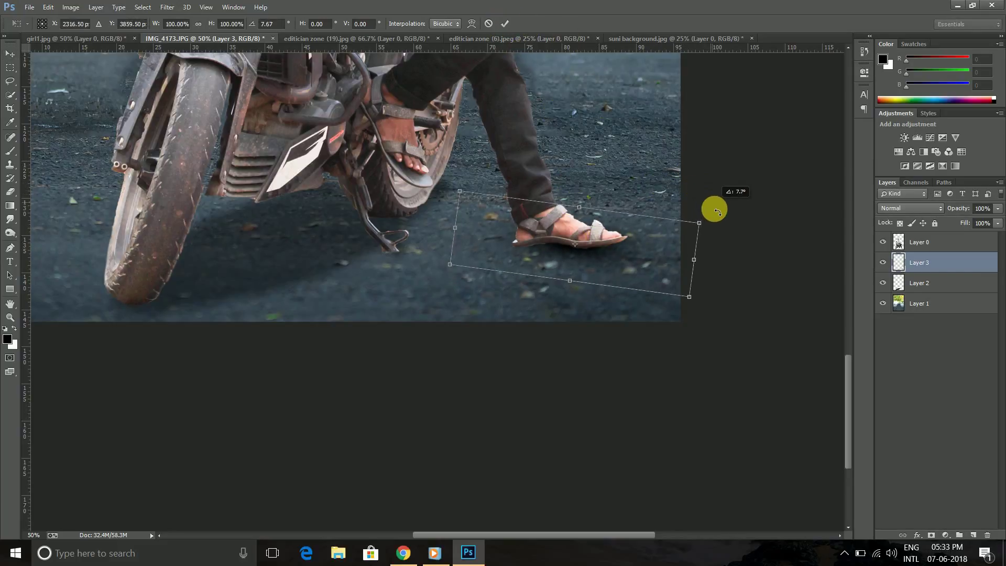
pyautogui.moveTo(645, 267); pyautogui.dragTo(647, 273)
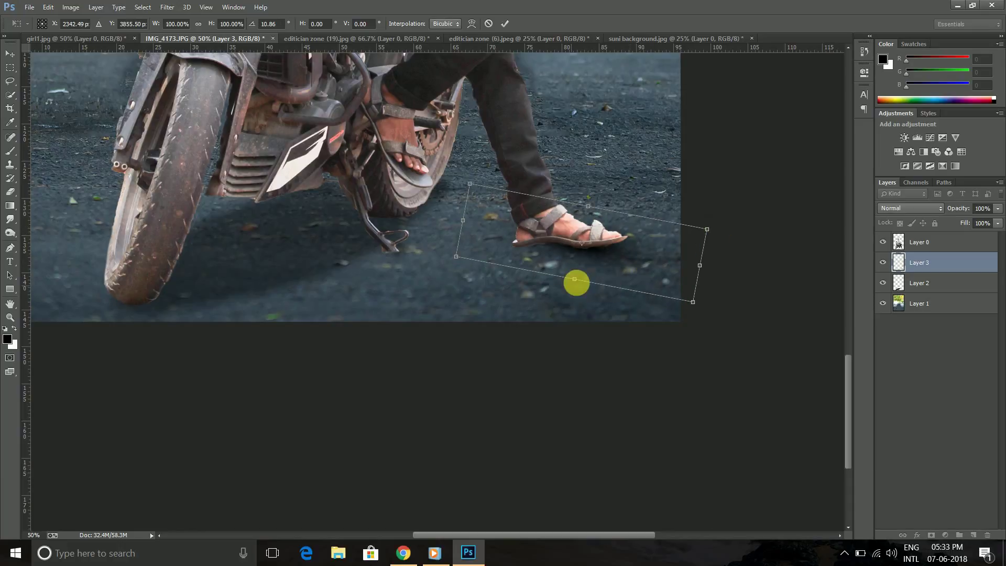
pyautogui.moveTo(737, 213); pyautogui.dragTo(709, 222)
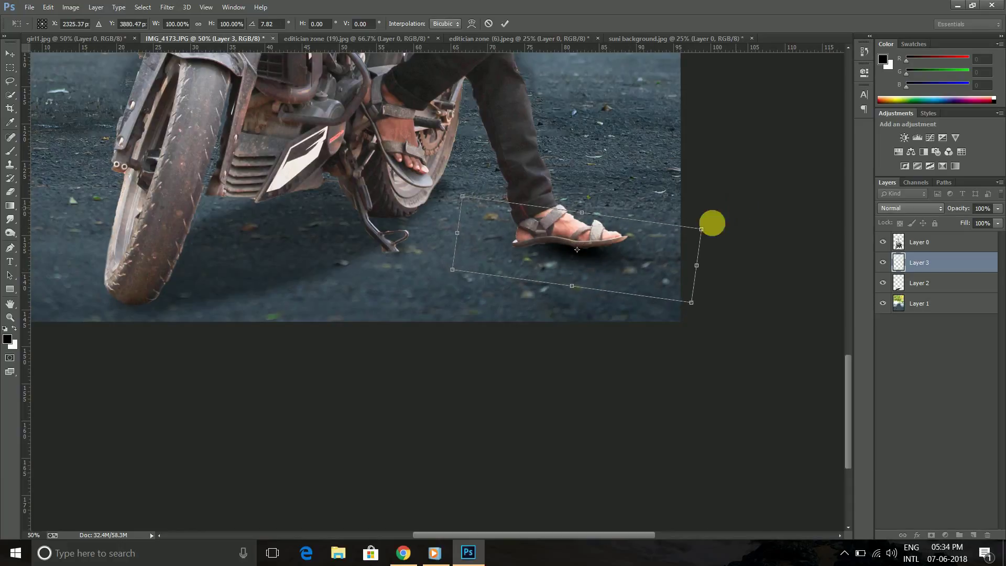
pyautogui.moveTo(669, 256); pyautogui.dragTo(673, 258)
pyautogui.click(504, 23)
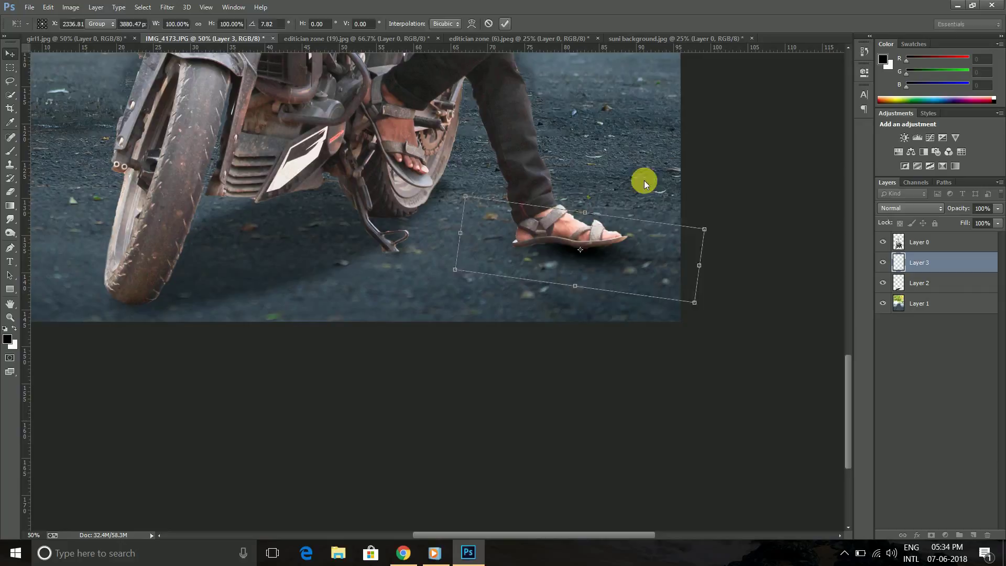
# - Fade the sandal shadow to 73% opacity and shift it right so the toe shows
pyautogui.moveTo(965, 211); pyautogui.dragTo(958, 214)
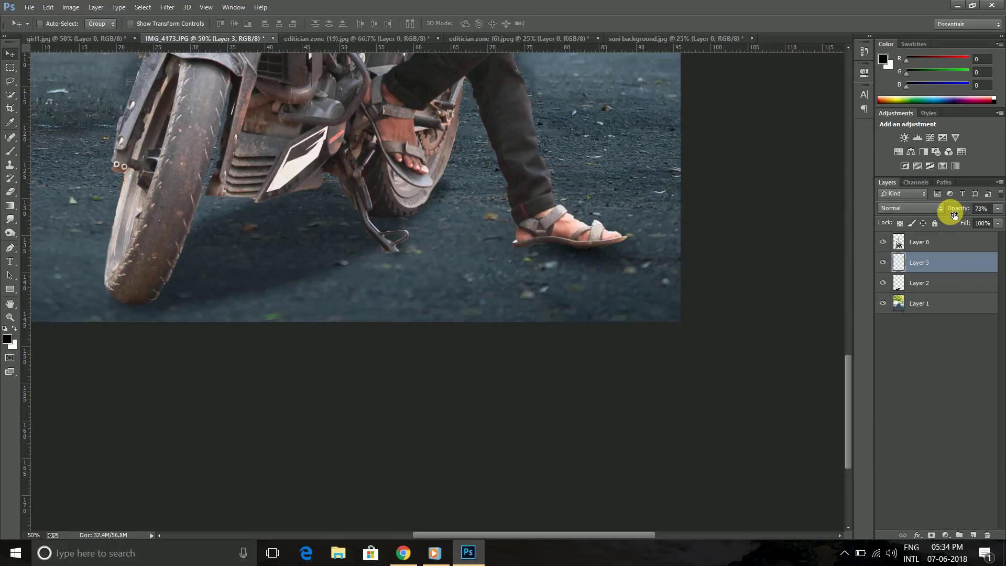
pyautogui.moveTo(585, 255); pyautogui.dragTo(599, 255)
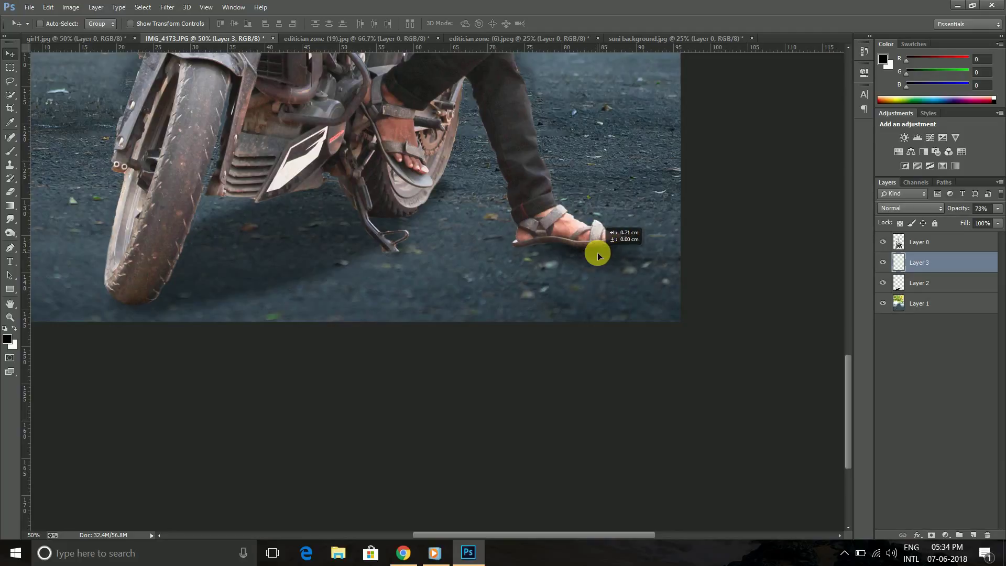
pyautogui.moveTo(598, 256); pyautogui.dragTo(595, 256)
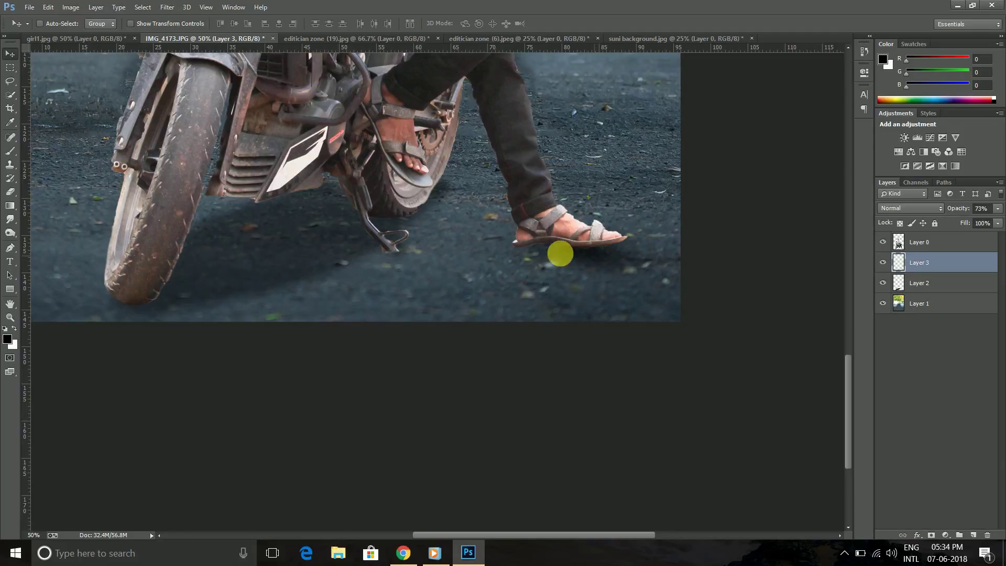
pyautogui.scroll(-4, 523, 265)
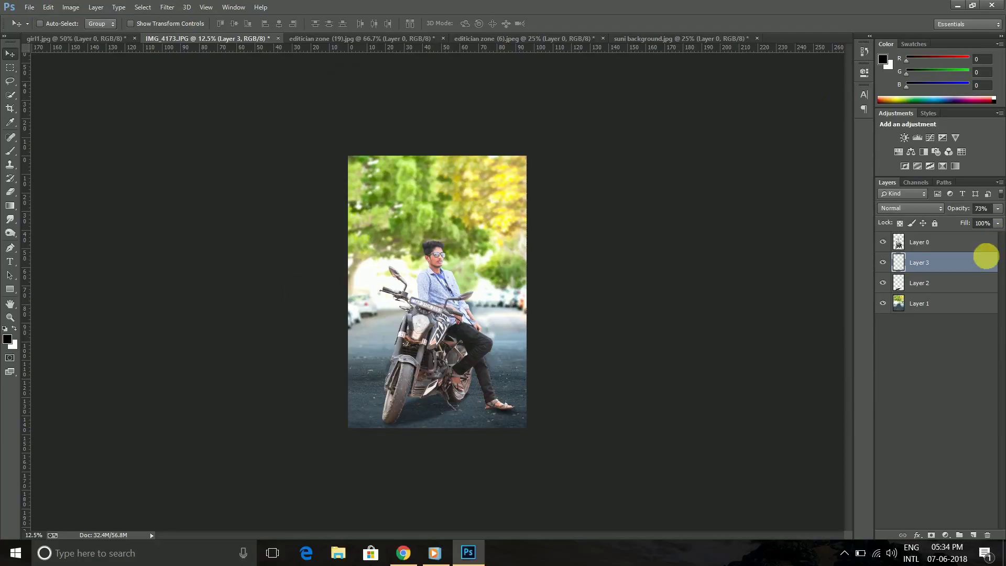
# - Camera Raw on Layer 0: Blacks -17, Clarity +3, Dehaze +15, Vibrance +9
pyautogui.click(946, 241)
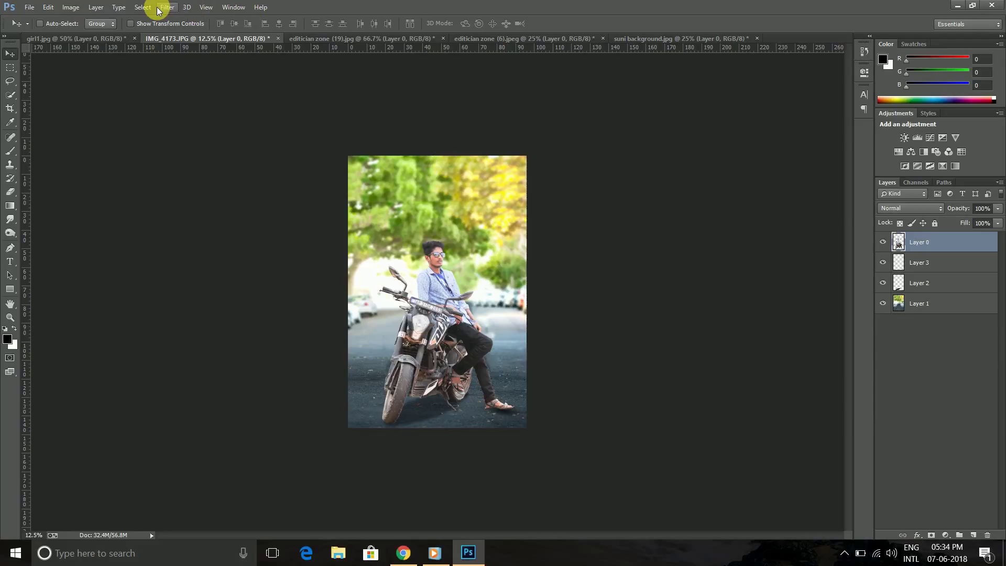
pyautogui.click(167, 7)
pyautogui.click(230, 82)
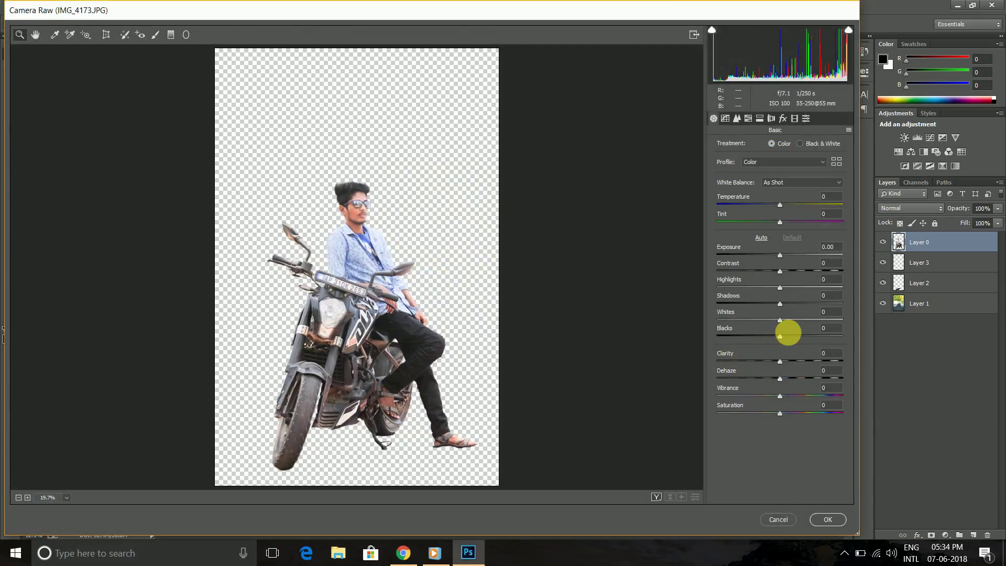
pyautogui.moveTo(780, 336)
pyautogui.mouseDown()
pyautogui.moveTo(734, 338)
pyautogui.moveTo(767, 340)
pyautogui.mouseUp()
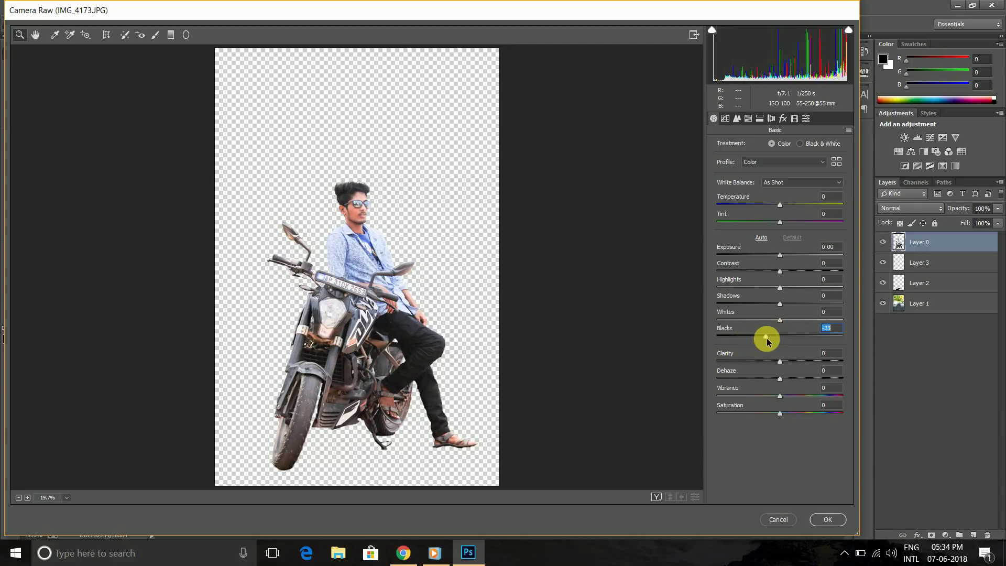
pyautogui.click(781, 361)
pyautogui.moveTo(780, 381)
pyautogui.mouseDown()
pyautogui.moveTo(730, 382)
pyautogui.moveTo(891, 393)
pyautogui.moveTo(791, 382)
pyautogui.mouseUp()
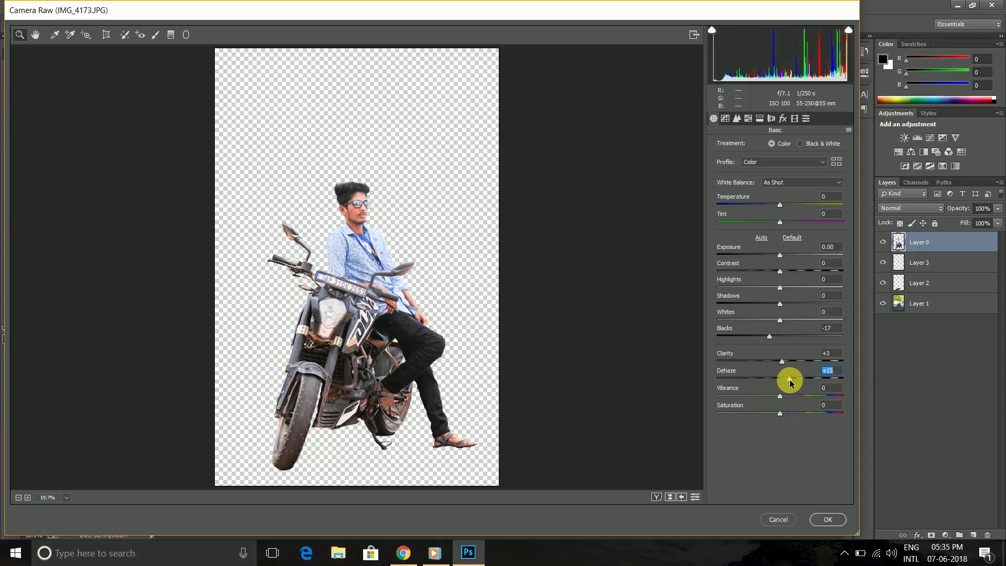
pyautogui.moveTo(780, 396)
pyautogui.mouseDown()
pyautogui.moveTo(875, 407)
pyautogui.moveTo(786, 396)
pyautogui.mouseUp()
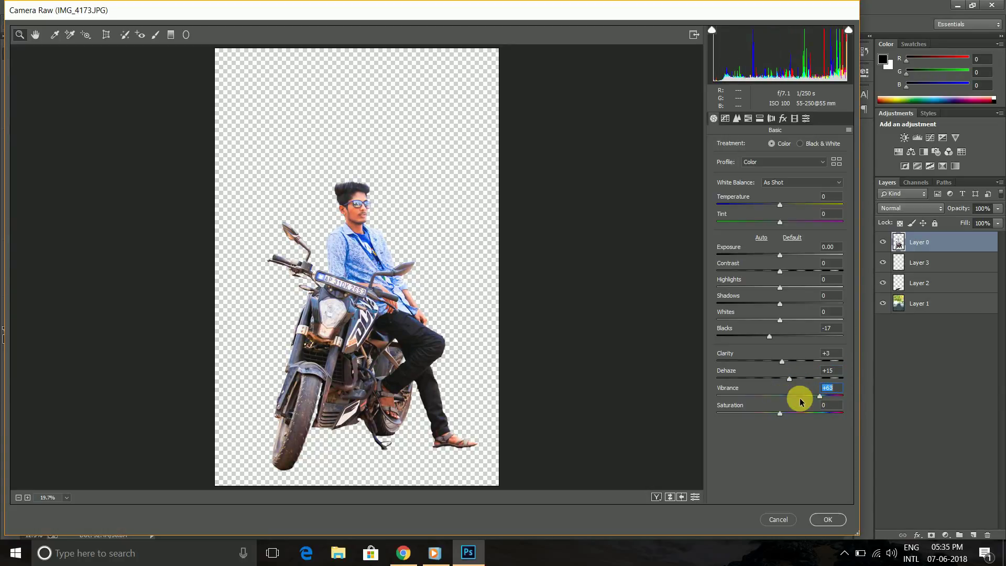
pyautogui.click(828, 519)
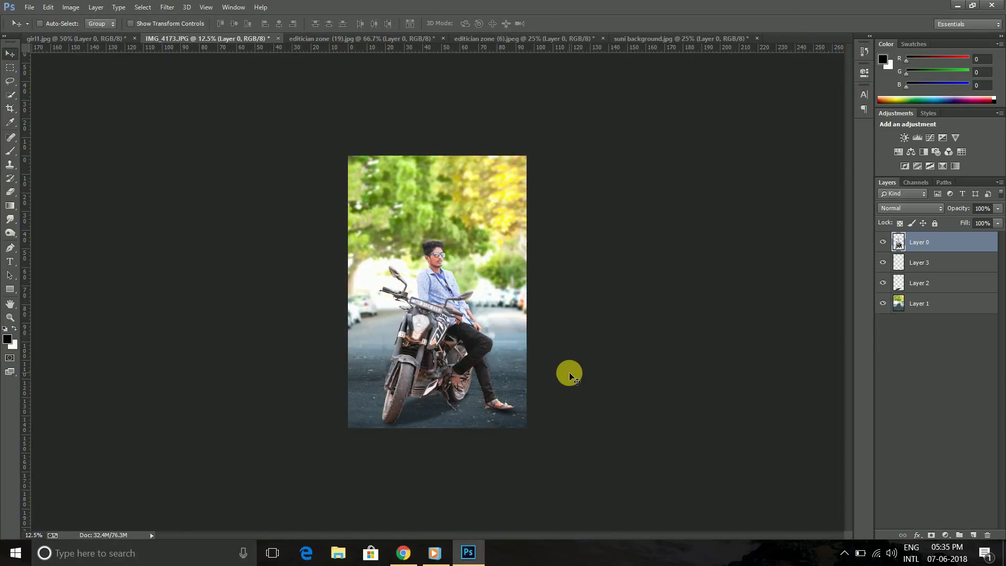
pyautogui.click(937, 308)
# - Apply a Camera Raw vignette preset to darken the street background's edges
pyautogui.click(167, 7)
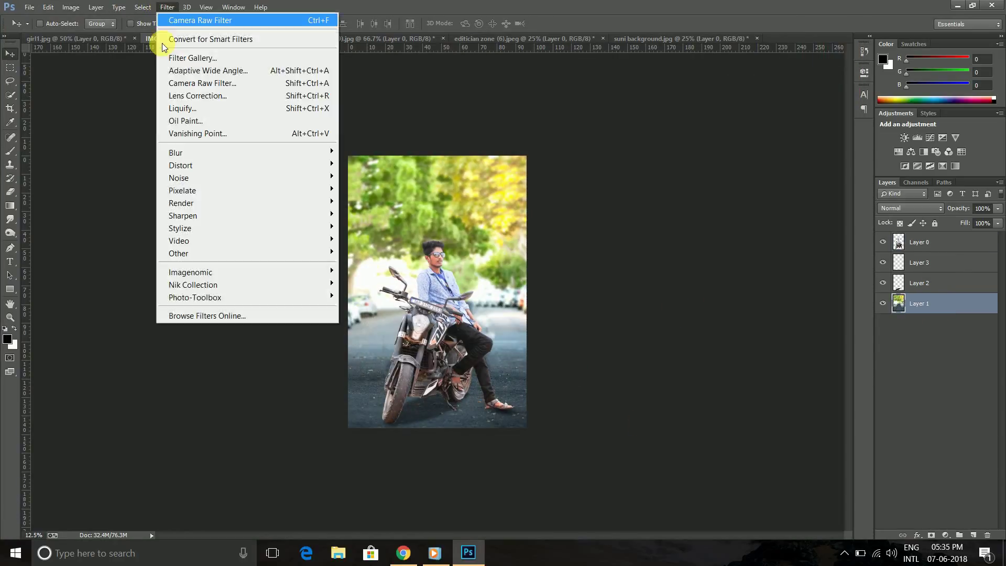
pyautogui.click(188, 84)
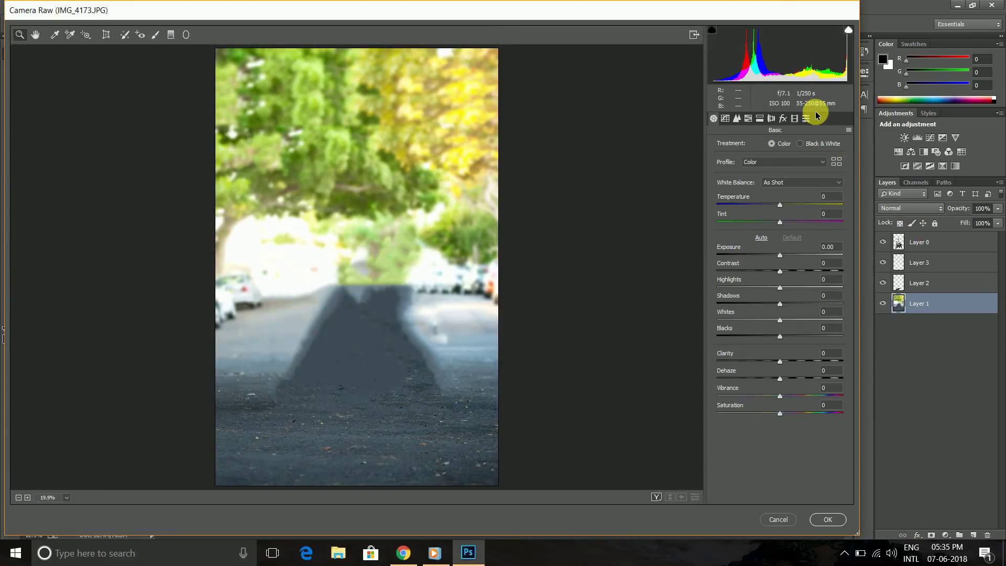
pyautogui.click(806, 118)
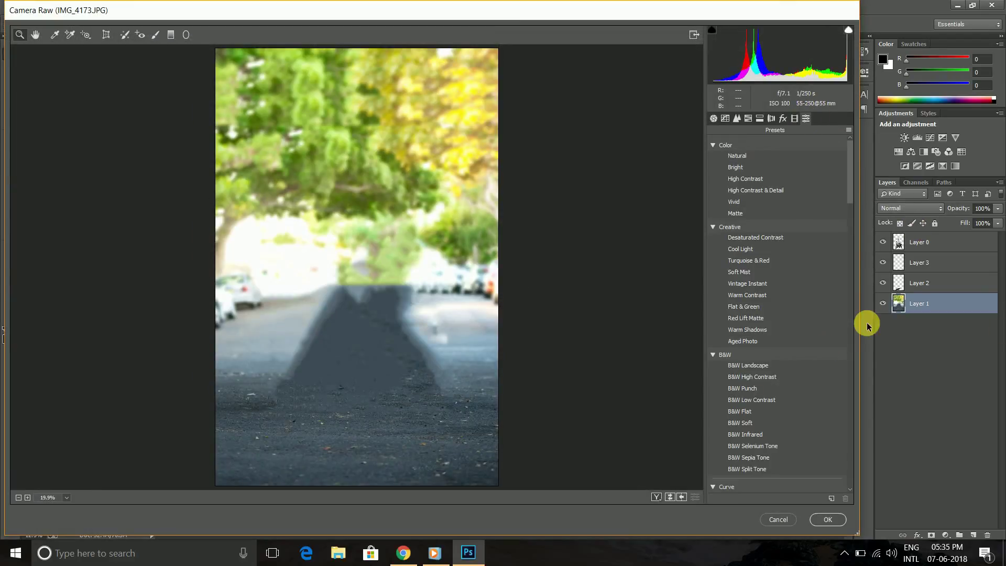
pyautogui.moveTo(850, 186); pyautogui.dragTo(879, 542)
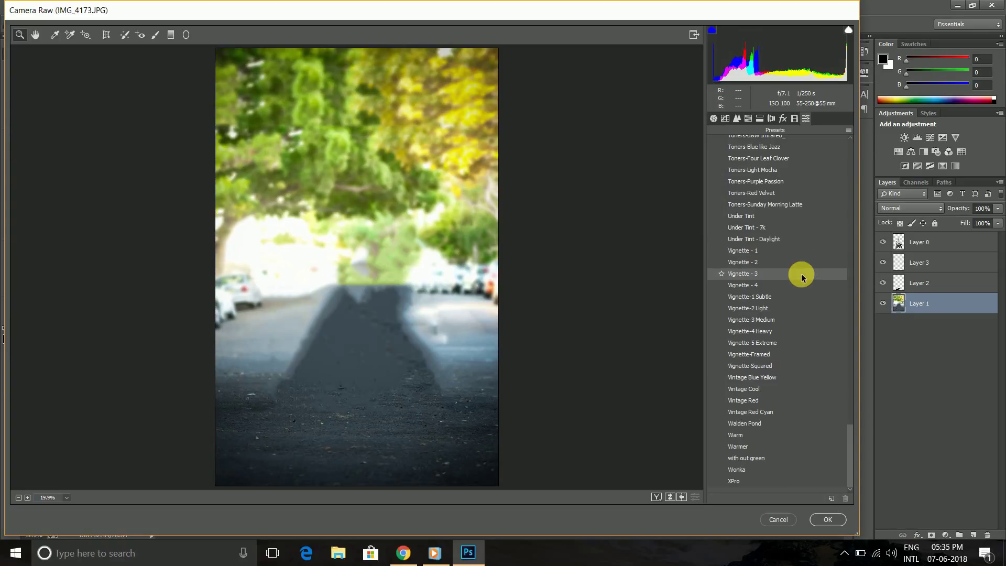
pyautogui.click(827, 519)
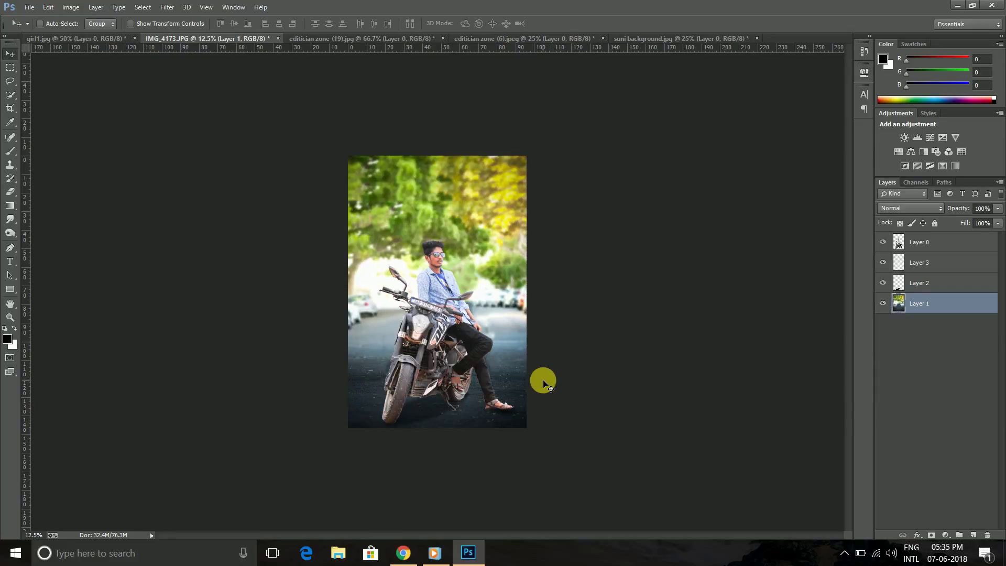
# - Select Layers 0, 3 and 2 together and nudge the man and motorcycle slightly
pyautogui.click(917, 242)
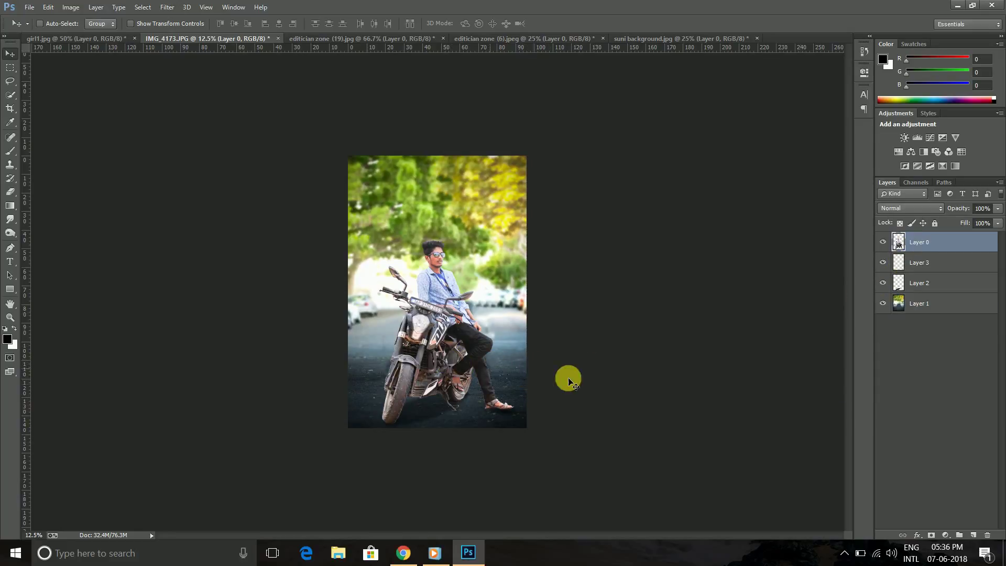
pyautogui.keyDown('shift'); pyautogui.click(921, 289); pyautogui.keyUp('shift')
pyautogui.moveTo(426, 363); pyautogui.dragTo(438, 352)
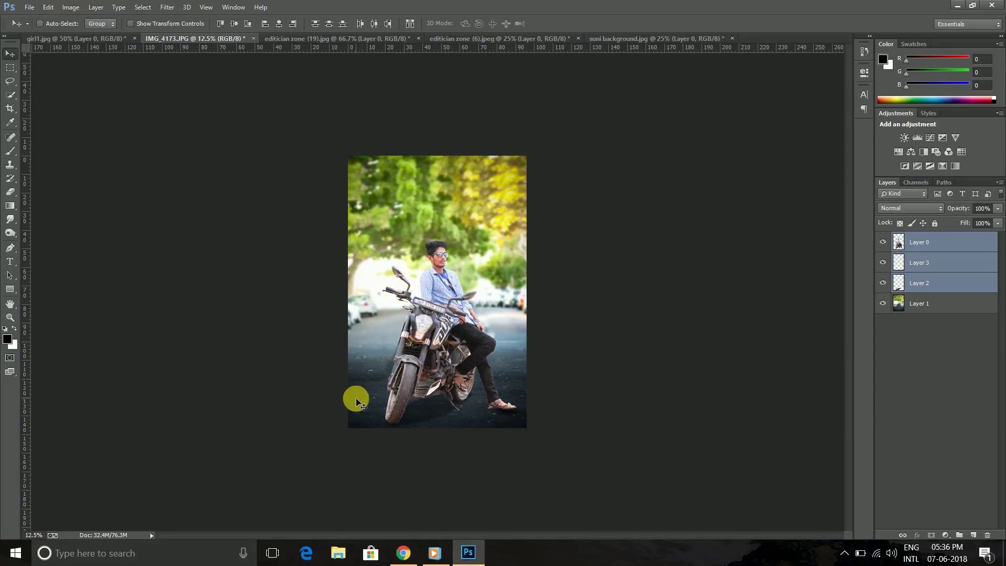
pyautogui.moveTo(462, 338)
pyautogui.mouseDown()
pyautogui.moveTo(454, 346)
pyautogui.moveTo(461, 337)
pyautogui.mouseUp()
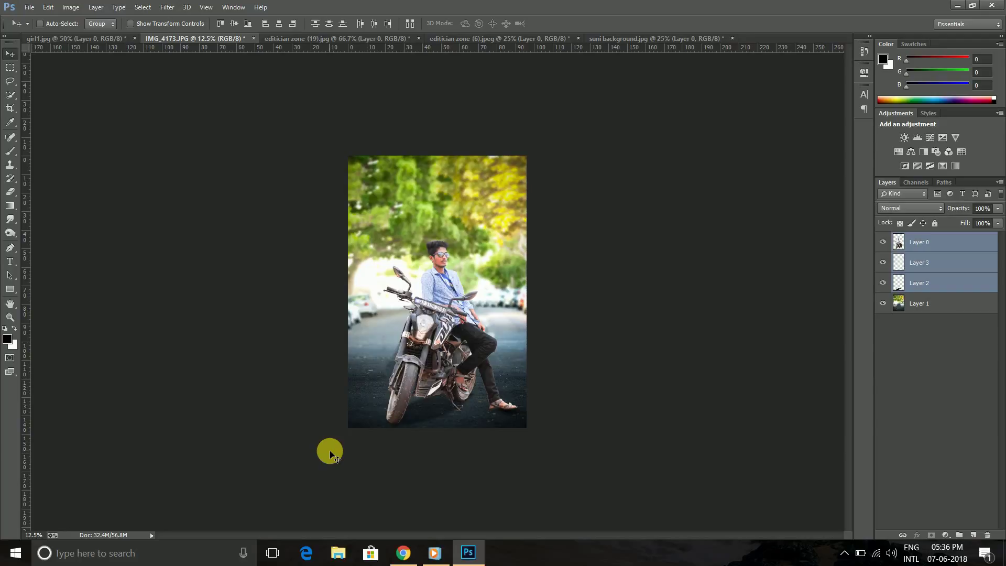
# - Open the colur_photo yellow glow image from D: photos > backgrounds
pyautogui.hotkey('ctrl', 'o')
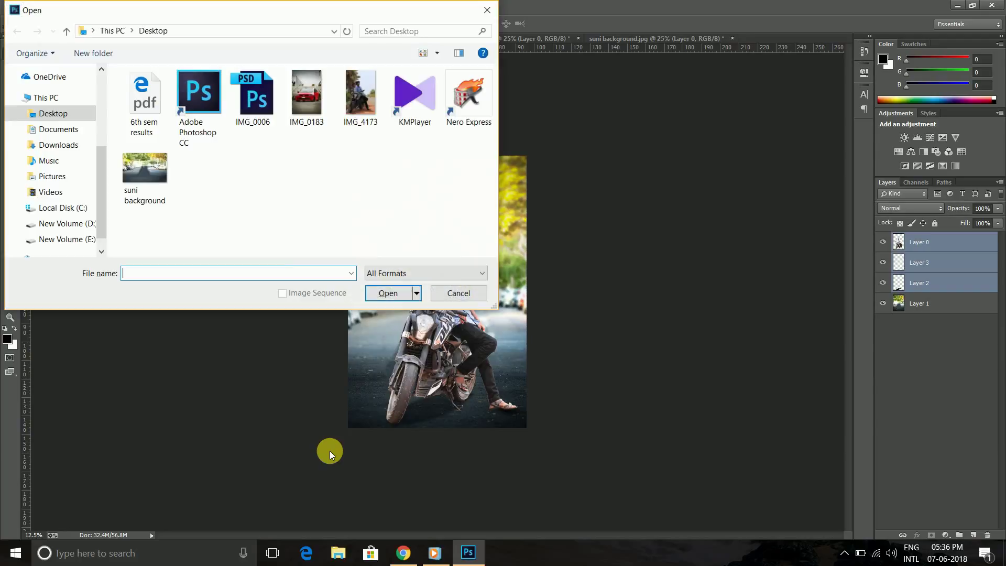
pyautogui.click(74, 221)
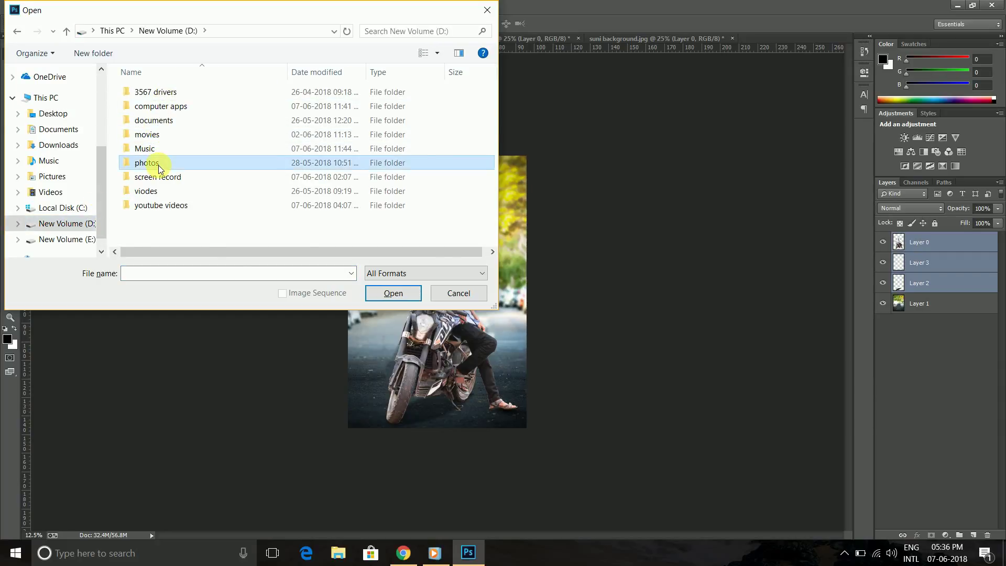
pyautogui.doubleClick(156, 162)
pyautogui.doubleClick(222, 107)
pyautogui.scroll(-5, 217, 130)
pyautogui.scroll(-5, 275, 133)
pyautogui.scroll(-5, 224, 136)
pyautogui.scroll(1, 155, 107)
pyautogui.doubleClick(155, 107)
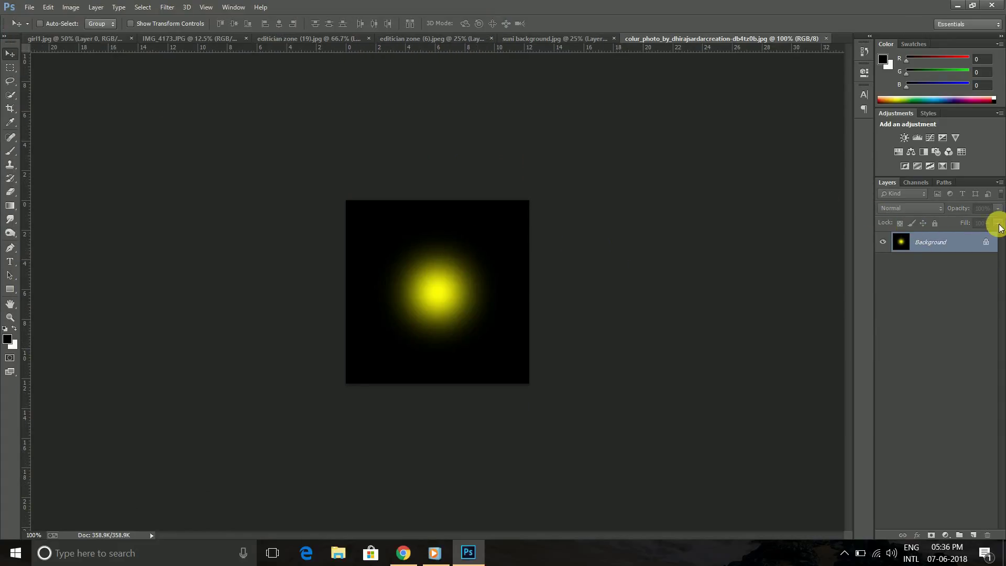
# - Unlock the glow image's layer and drag it onto the IMG_4173 composite over the man's chest
pyautogui.click(986, 242)
pyautogui.doubleClick(993, 245)
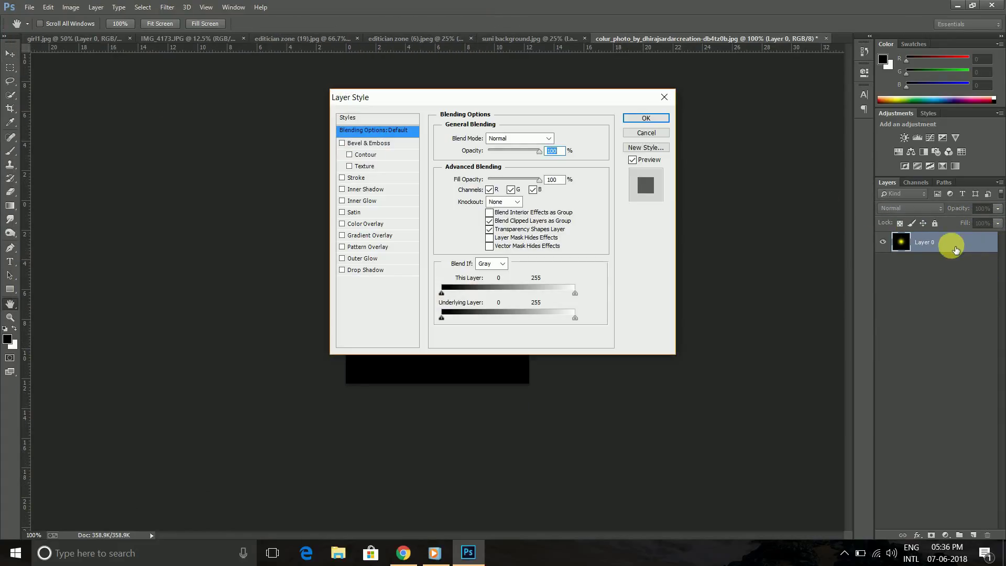
pyautogui.press('BackSpace')
pyautogui.press('Tab')
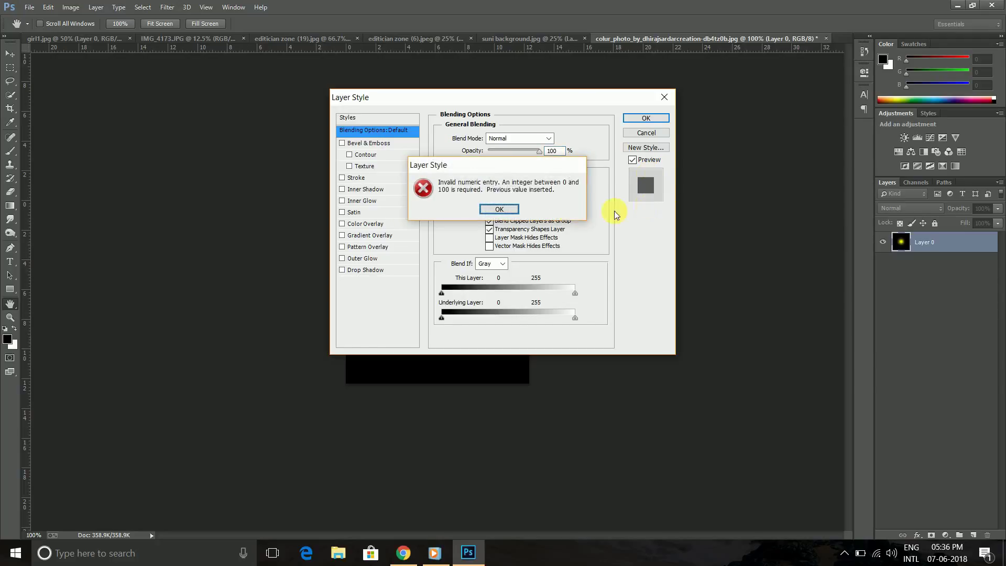
pyautogui.click(500, 212)
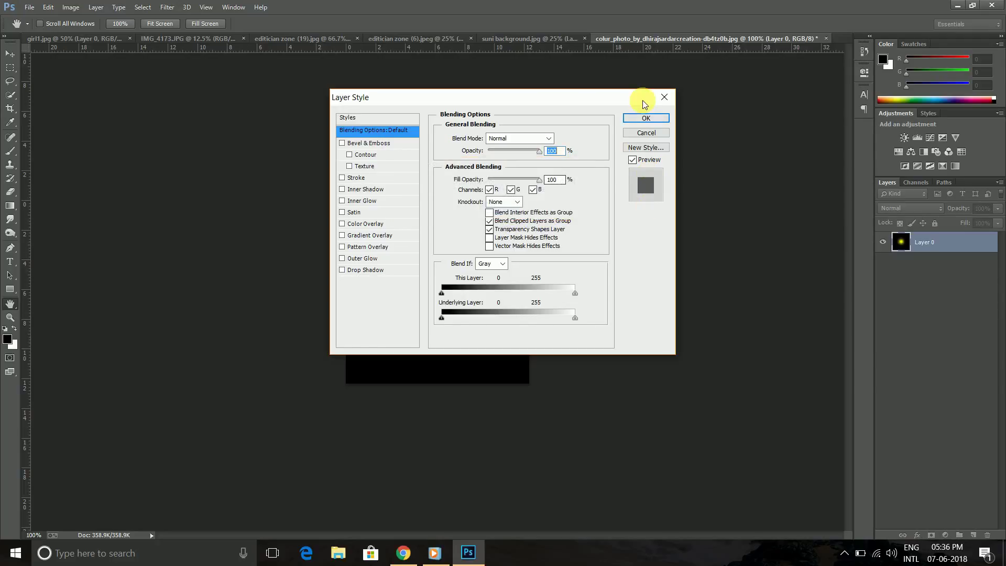
pyautogui.click(661, 120)
pyautogui.moveTo(448, 315); pyautogui.dragTo(152, 39)
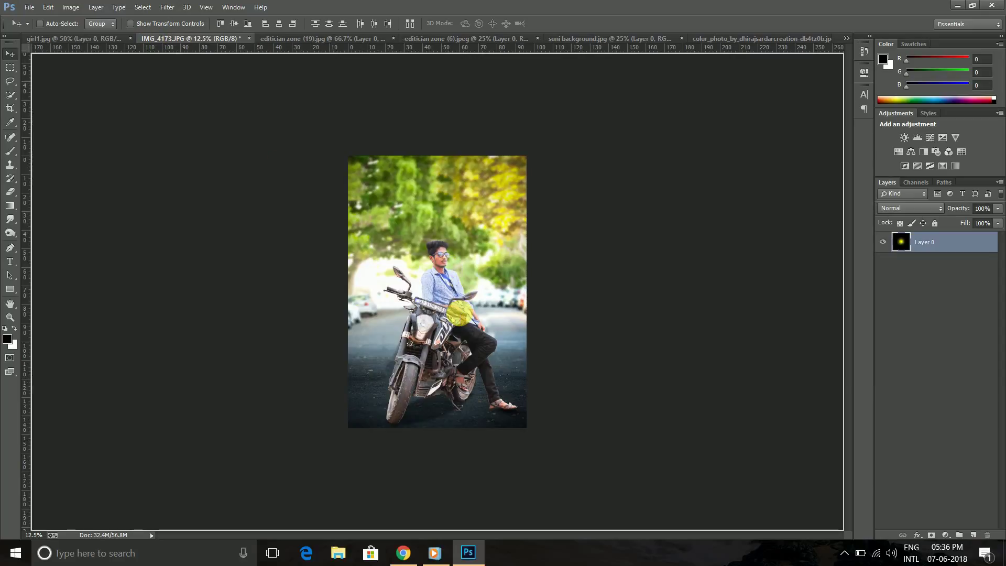
pyautogui.moveTo(152, 41); pyautogui.dragTo(458, 311)
# - Set the glow layer's blend mode to Screen and move it toward the headlight
pyautogui.click(922, 189)
pyautogui.click(936, 206)
pyautogui.click(939, 208)
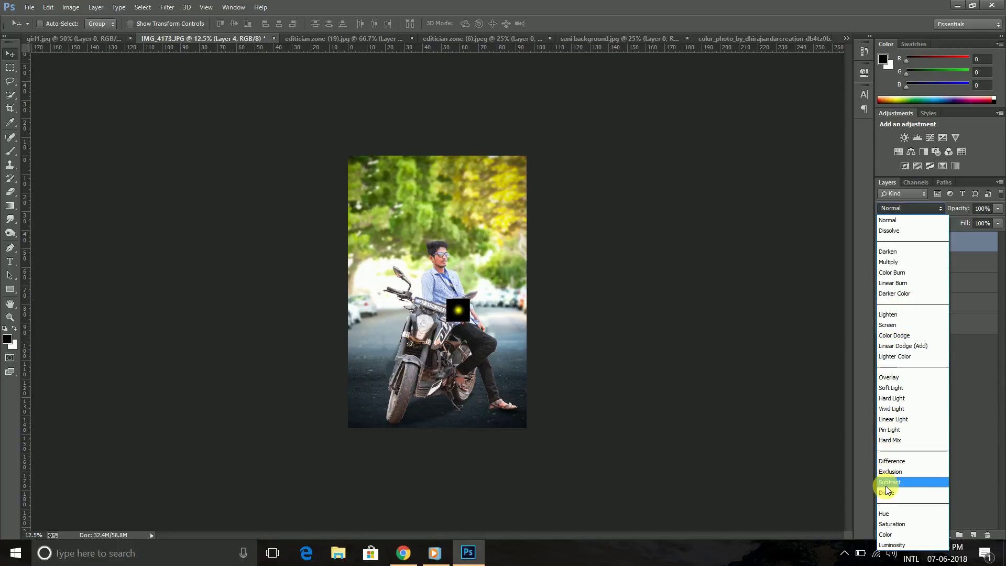
pyautogui.click(924, 326)
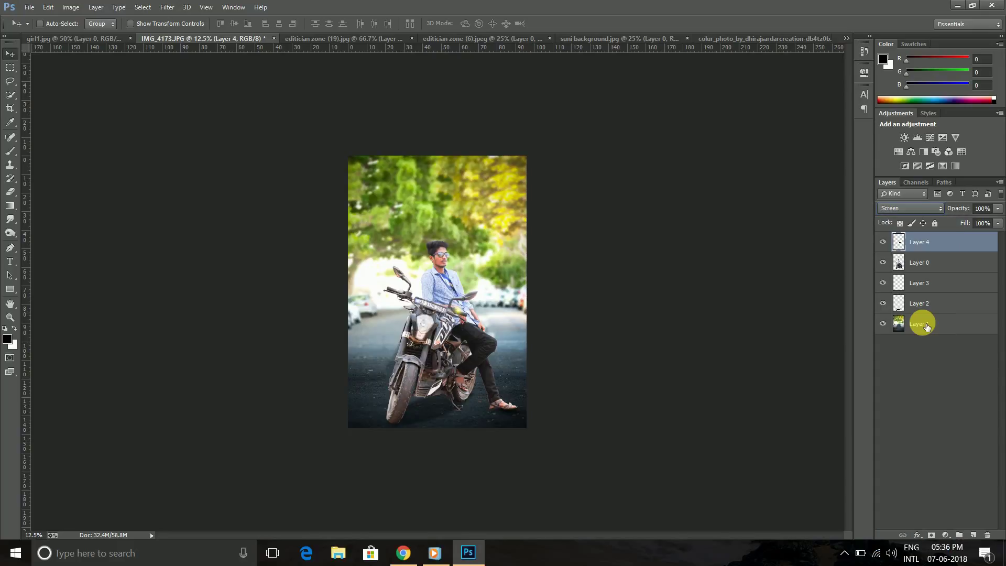
pyautogui.hotkey('ctrl', '+')
pyautogui.hotkey('ctrl', '+')
pyautogui.hotkey('ctrl', '+')
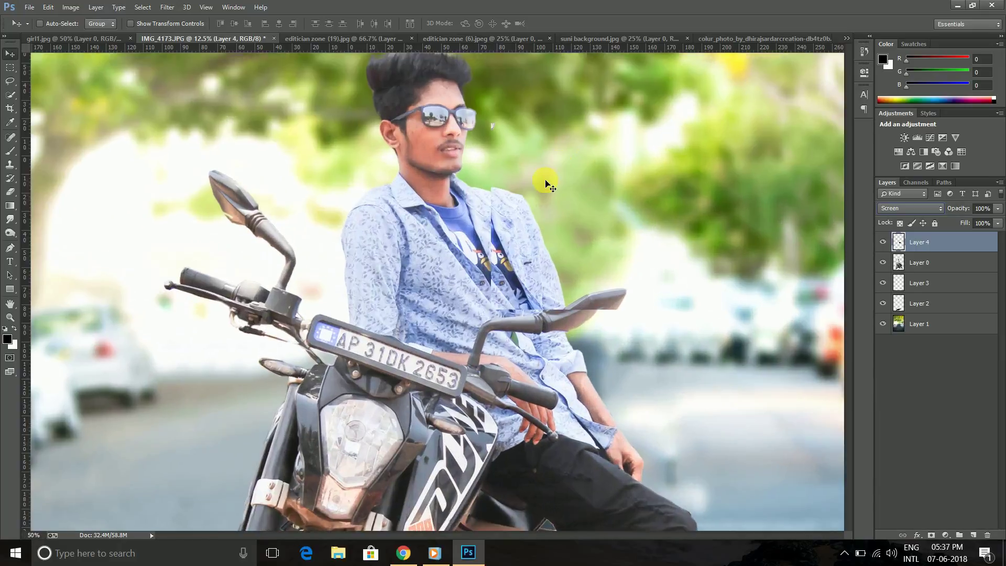
pyautogui.scroll(-5, 603, 234)
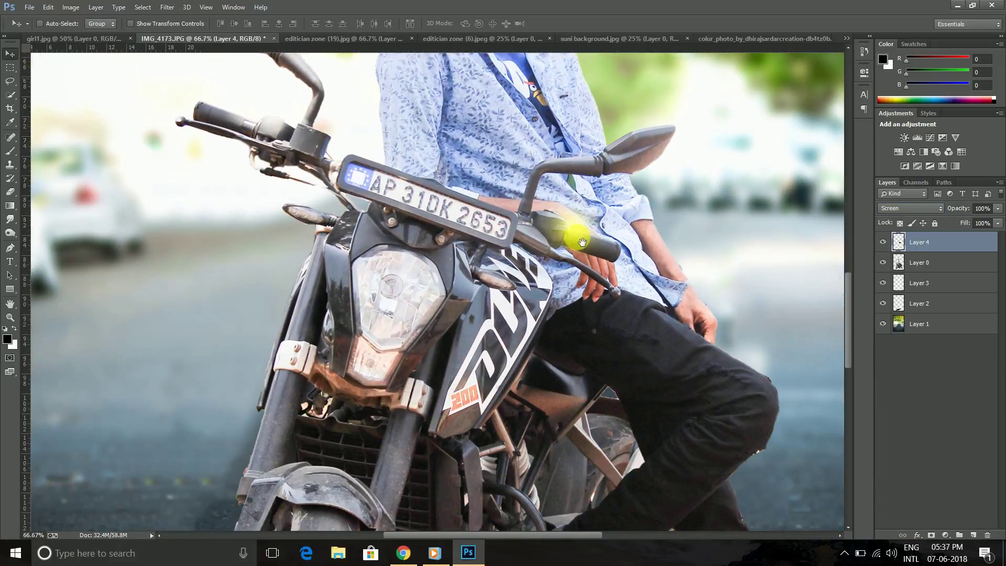
pyautogui.moveTo(580, 231)
pyautogui.mouseDown()
pyautogui.moveTo(373, 314)
pyautogui.moveTo(393, 306)
pyautogui.mouseUp()
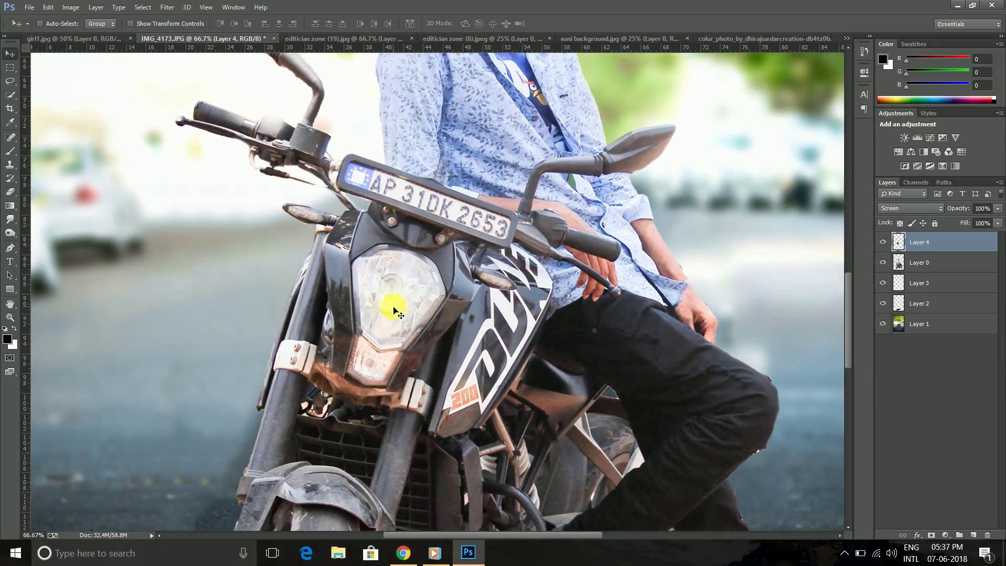
# - Scale the glow up and position it over the motorcycle headlight, then zoom out
pyautogui.hotkey('ctrl', 't')
pyautogui.moveTo(453, 242); pyautogui.dragTo(650, 115)
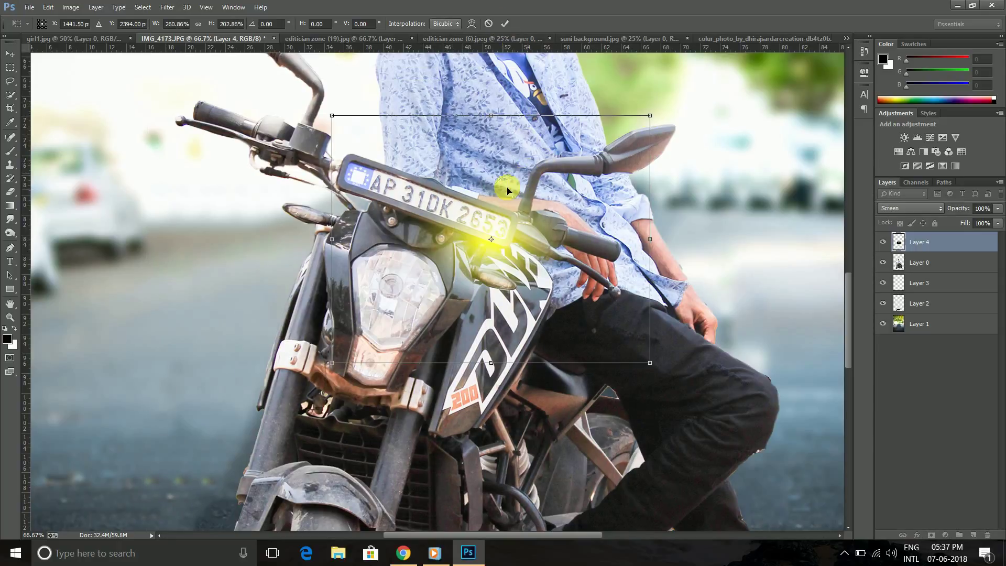
pyautogui.moveTo(527, 175); pyautogui.dragTo(436, 228)
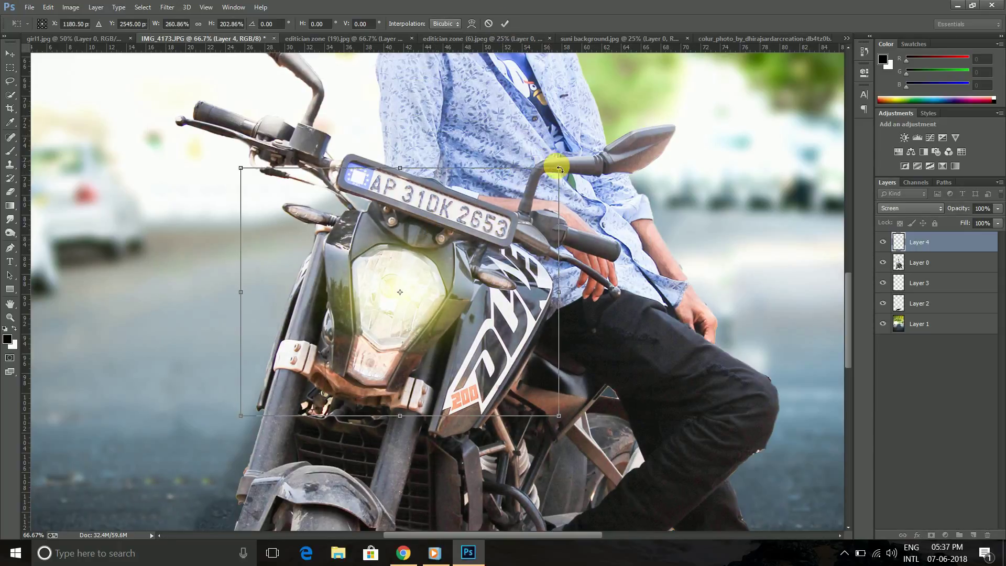
pyautogui.moveTo(558, 168); pyautogui.dragTo(587, 145)
pyautogui.moveTo(506, 224); pyautogui.dragTo(503, 232)
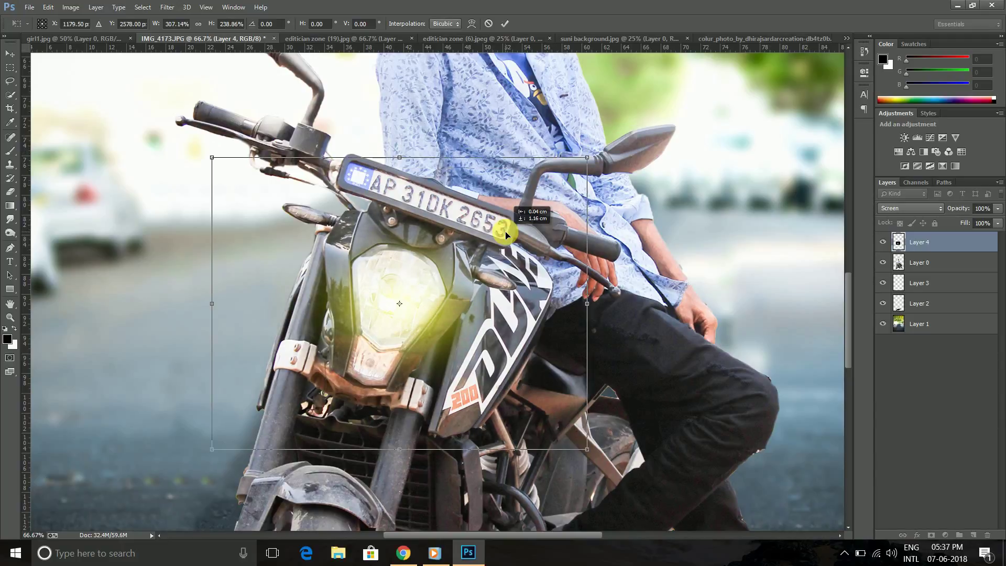
pyautogui.click(503, 24)
pyautogui.hotkey('ctrl', '-')
pyautogui.hotkey('ctrl', '-')
pyautogui.hotkey('ctrl', '-')
pyautogui.hotkey('ctrl', '-')
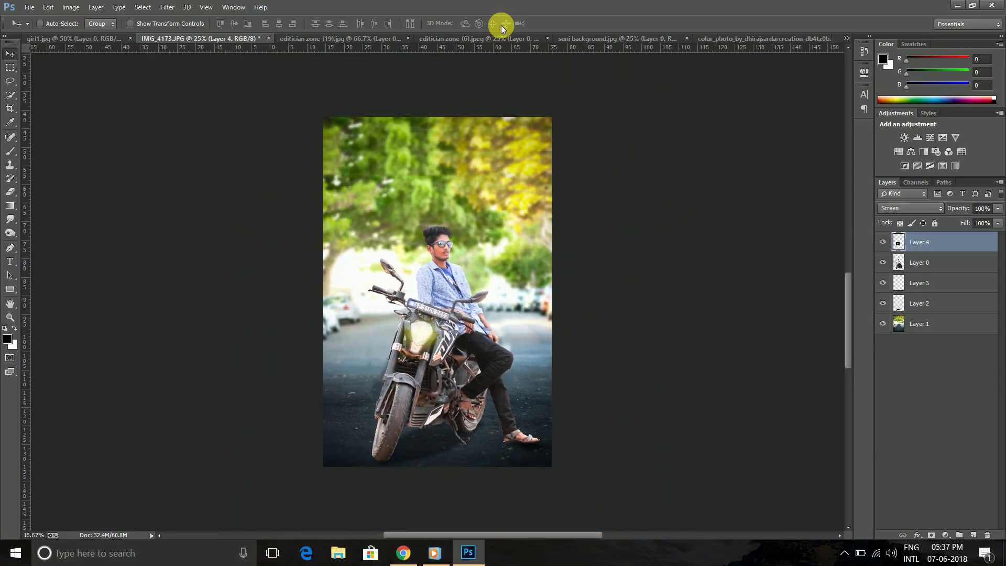
pyautogui.hotkey('ctrl', '-')
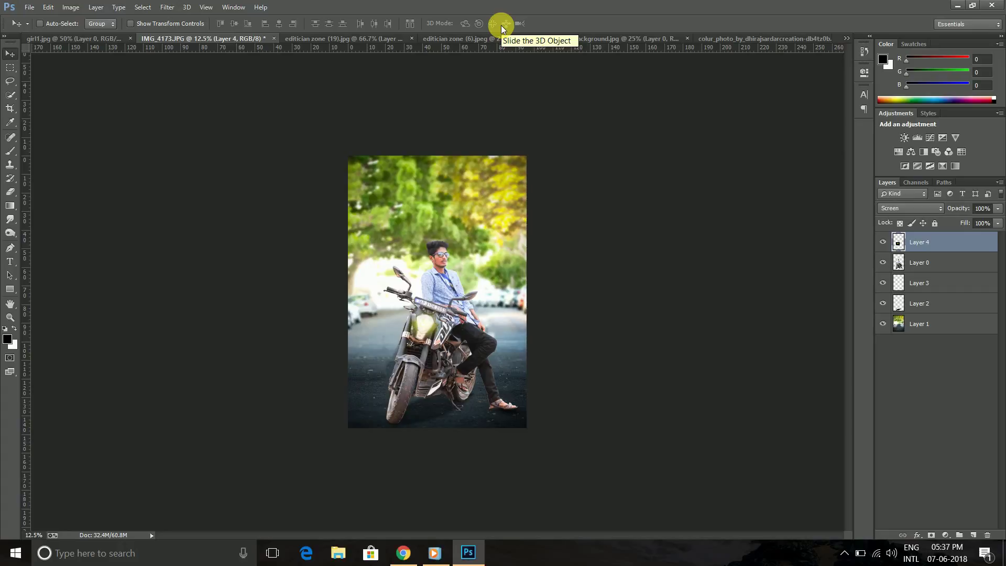
# - Zoom toward the man's face, select Layer 0 and launch Photo-Toolbox > SkinFiner
pyautogui.hotkey('ctrl', '+')
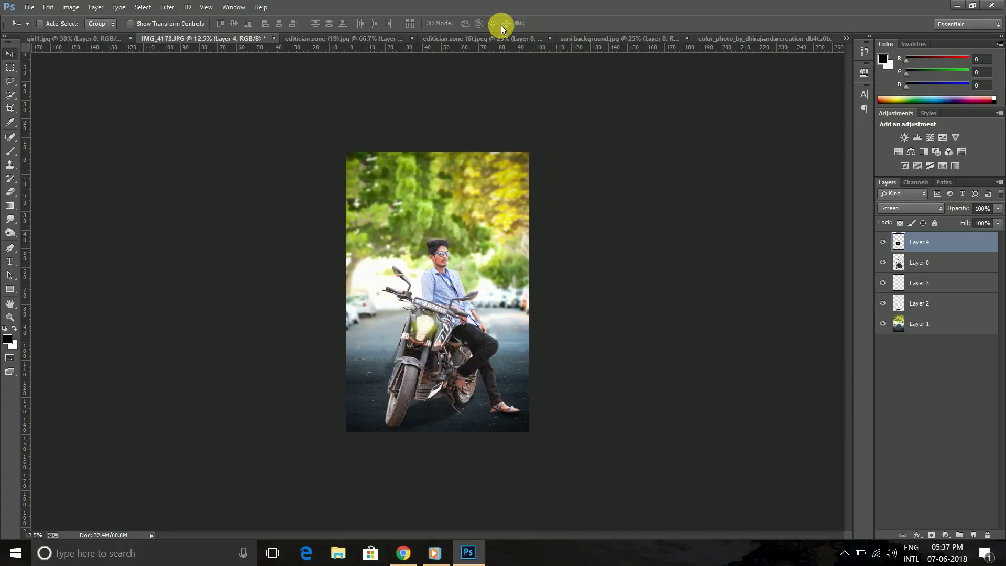
pyautogui.hotkey('ctrl', '+')
pyautogui.hotkey('ctrl', '+')
pyautogui.hotkey('ctrl', '+')
pyautogui.hotkey('ctrl', '+')
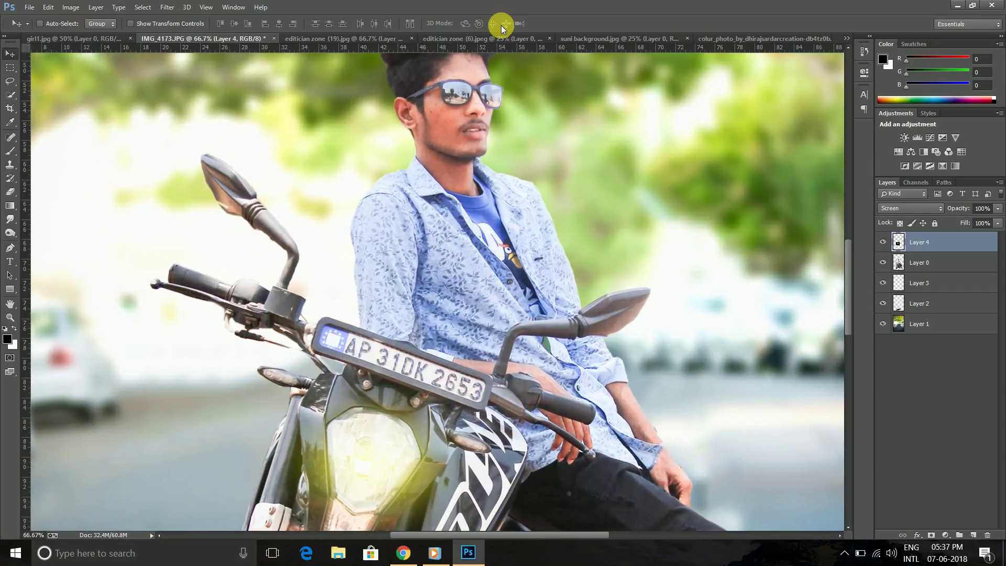
pyautogui.moveTo(546, 308); pyautogui.dragTo(471, 429)
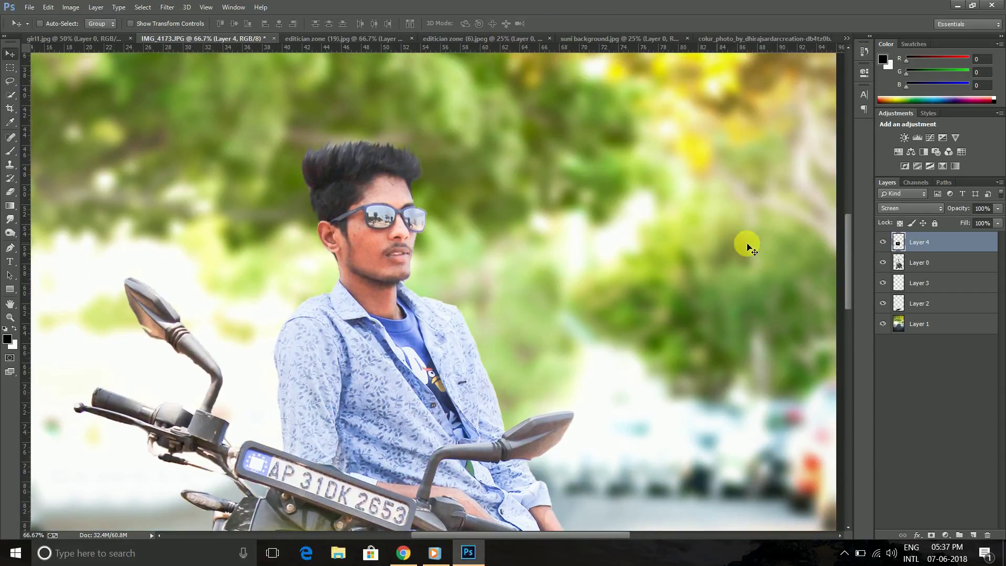
pyautogui.click(918, 265)
pyautogui.click(167, 7)
pyautogui.moveTo(195, 297)
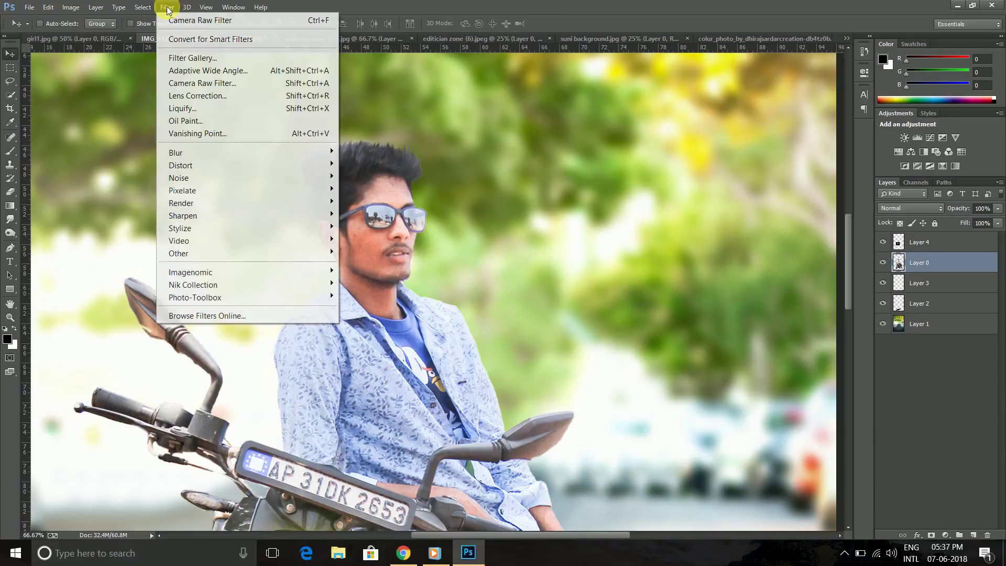
pyautogui.click(362, 297)
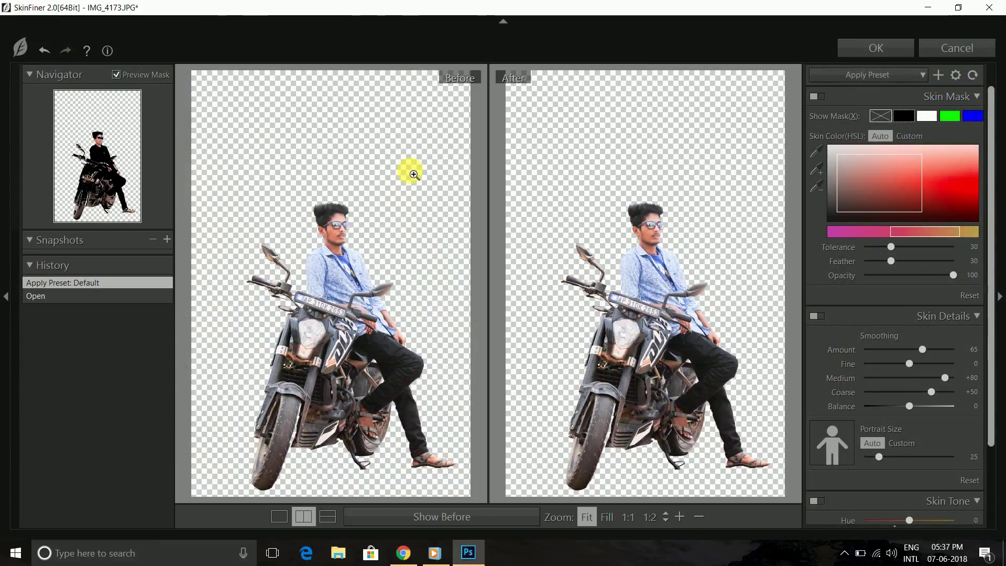
# - Inspect the man's face in SkinFiner's previews and set the portrait size for smoothing
pyautogui.click(414, 174)
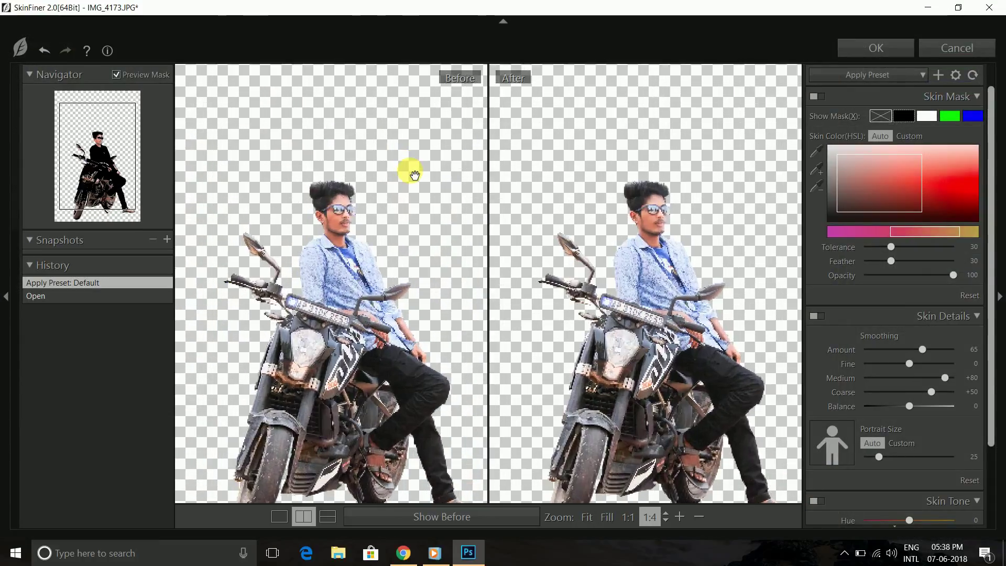
pyautogui.scroll(-1, 413, 174)
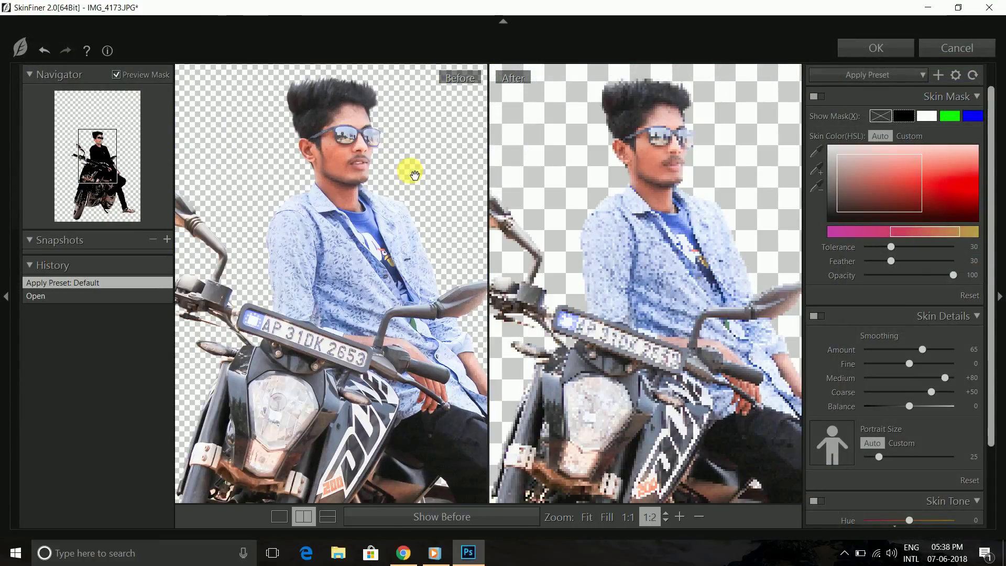
pyautogui.moveTo(577, 218); pyautogui.dragTo(575, 251)
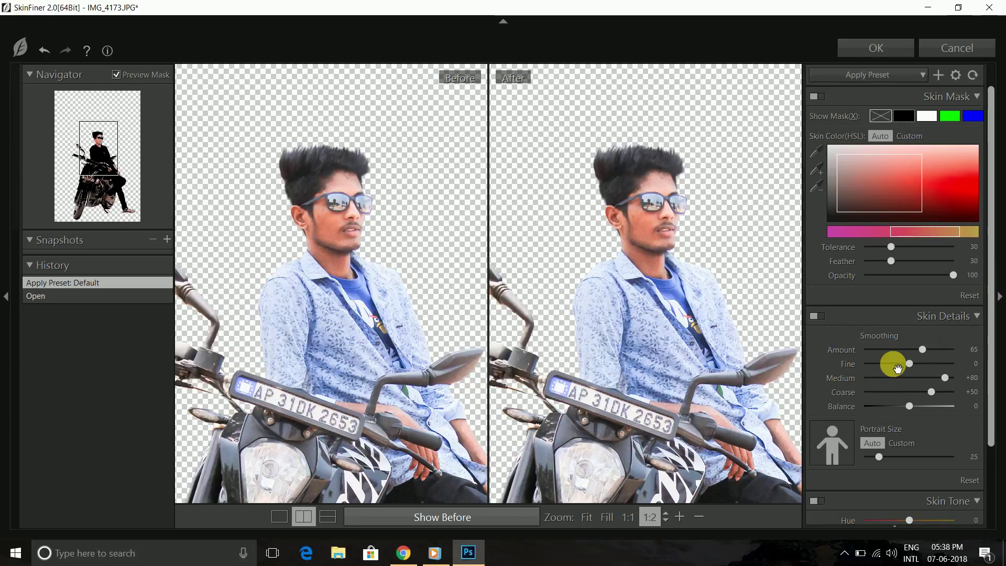
pyautogui.click(760, 294)
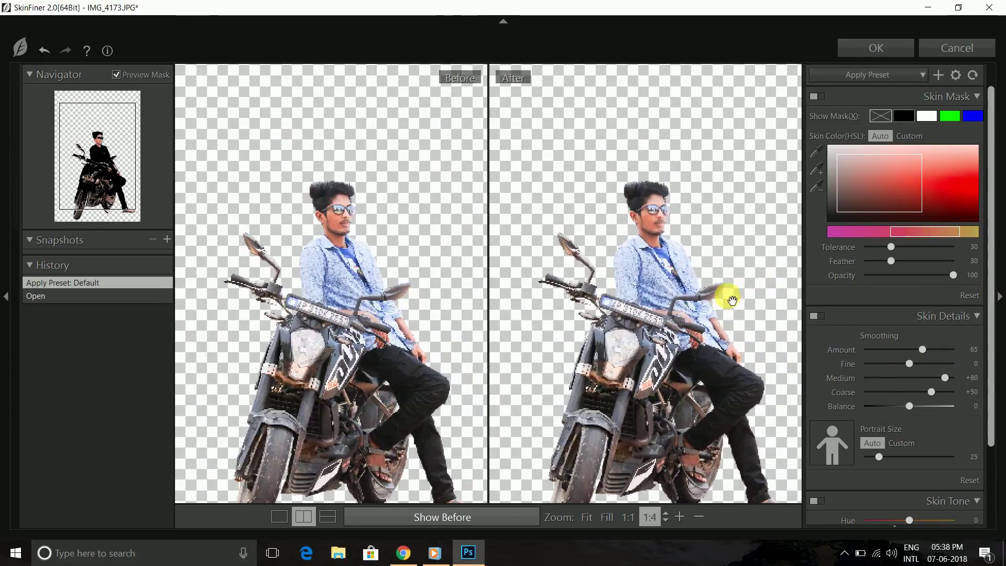
pyautogui.click(731, 299)
pyautogui.moveTo(723, 225); pyautogui.dragTo(645, 450)
pyautogui.moveTo(664, 245)
pyautogui.mouseDown()
pyautogui.moveTo(664, 295)
pyautogui.moveTo(691, 388)
pyautogui.mouseUp()
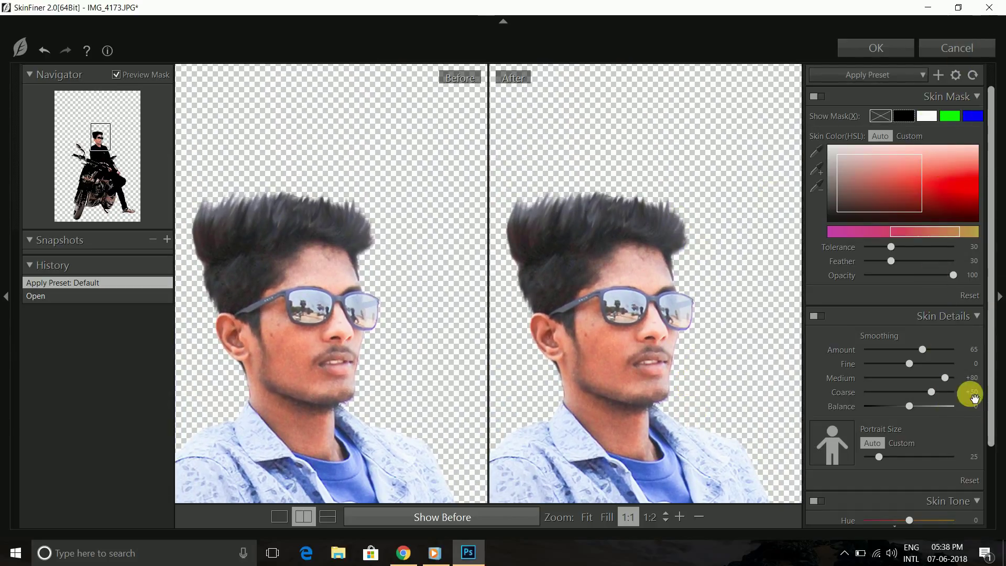
pyautogui.click(880, 456)
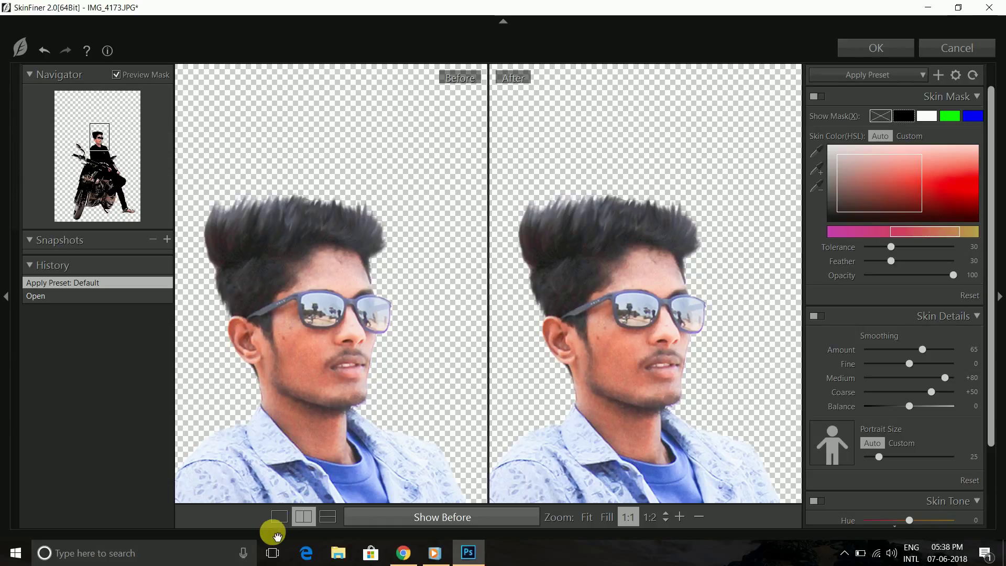
# - Refit the previews, then zoom them to half size framing the face
pyautogui.click(277, 518)
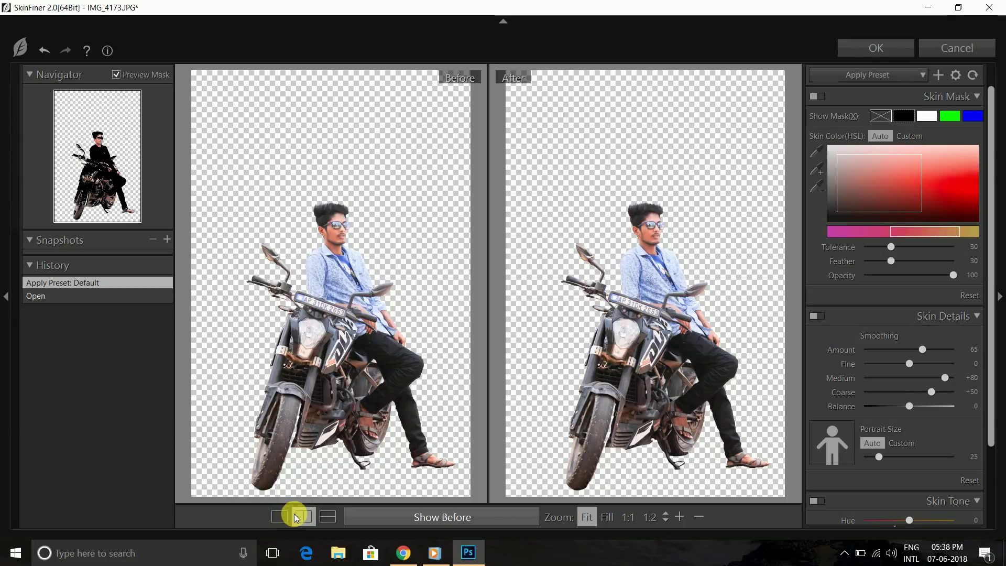
pyautogui.scroll(3, 275, 517)
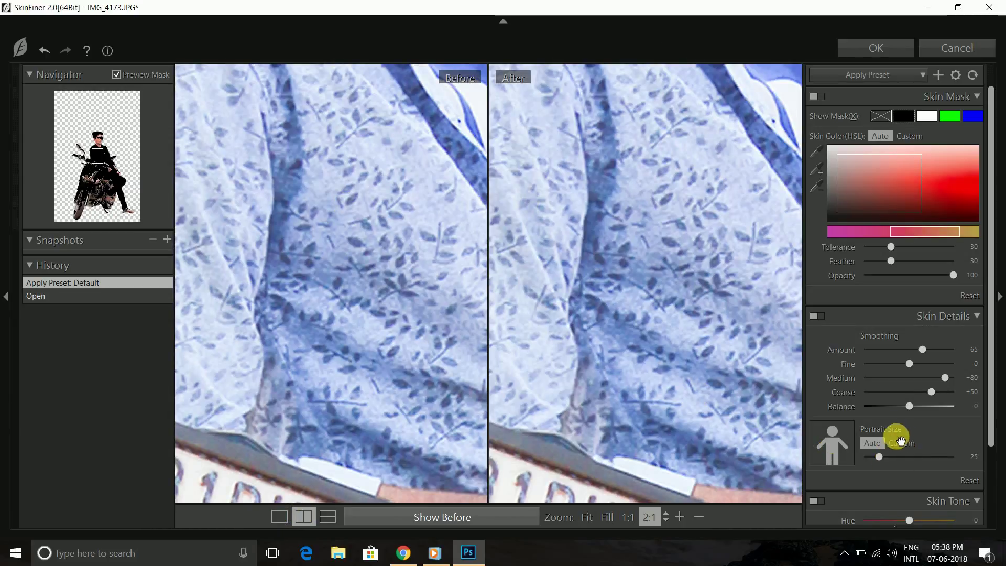
pyautogui.scroll(-3, 887, 427)
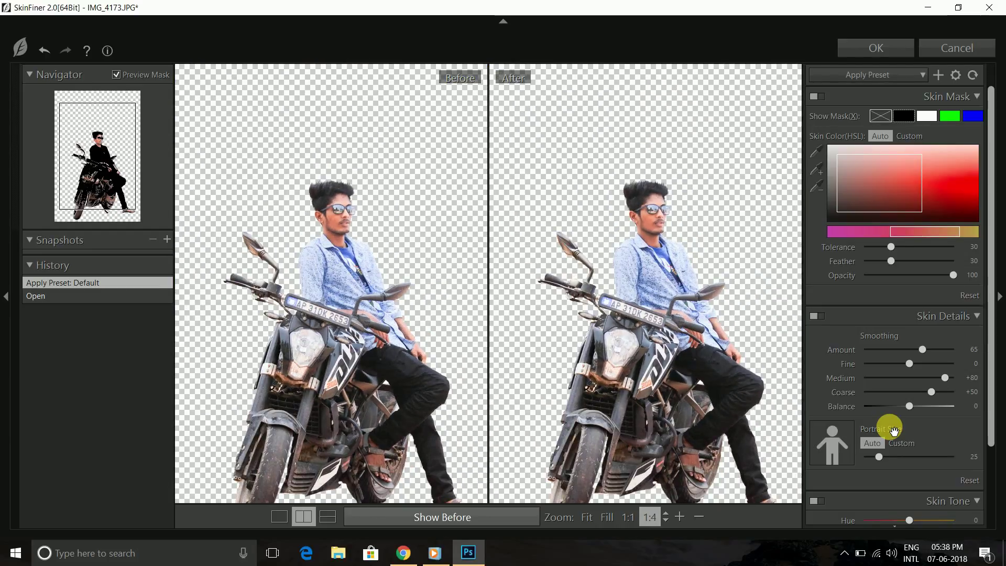
pyautogui.scroll(-3, 893, 431)
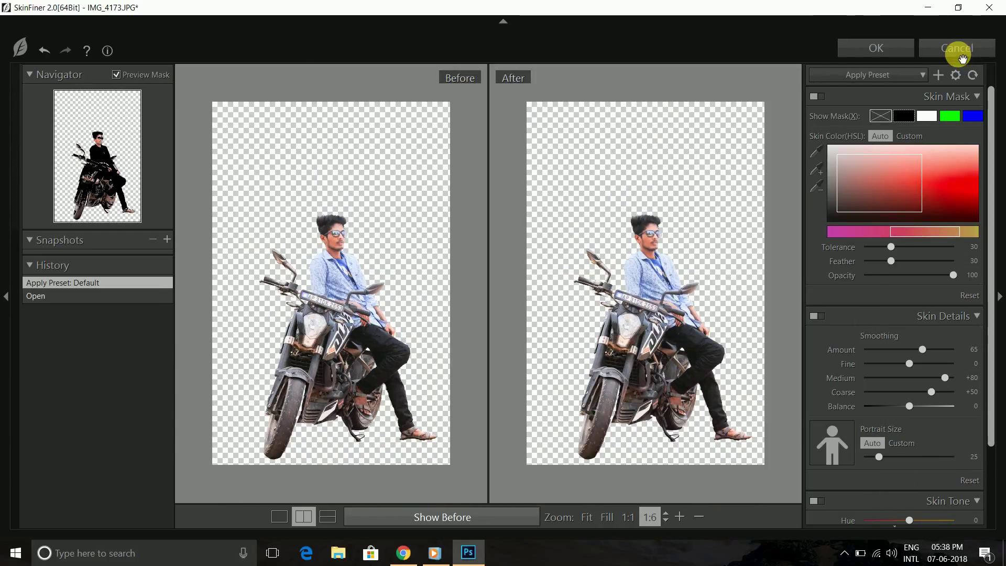
pyautogui.hotkey('ctrl', '0')
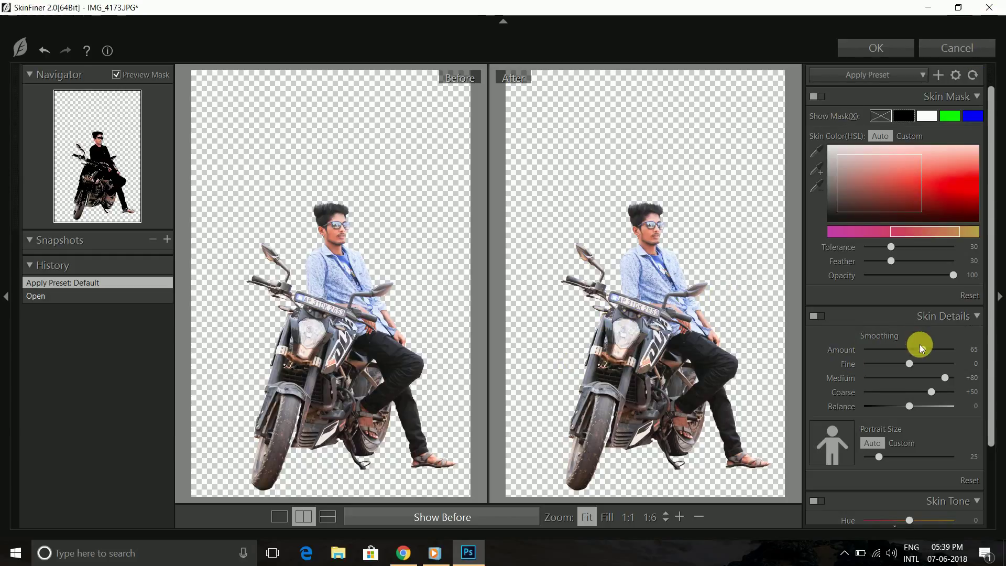
pyautogui.hotkey('ctrl', '+')
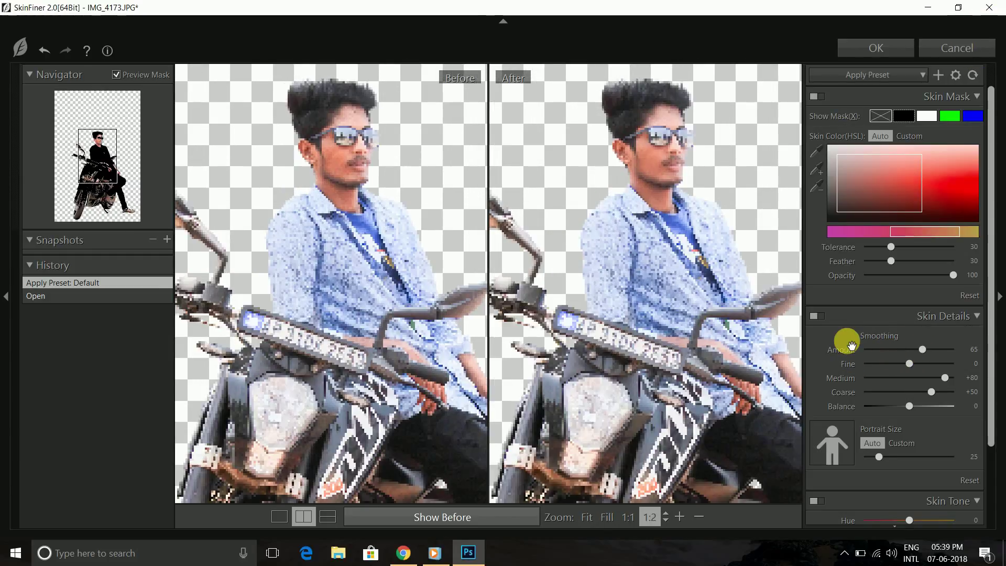
pyautogui.moveTo(765, 344); pyautogui.dragTo(733, 478)
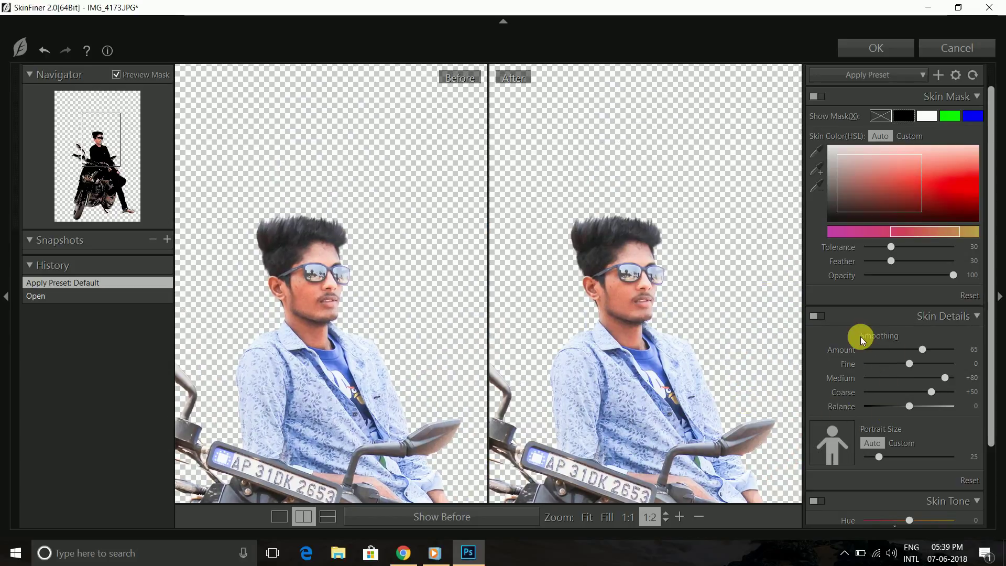
pyautogui.scroll(-2, 917, 383)
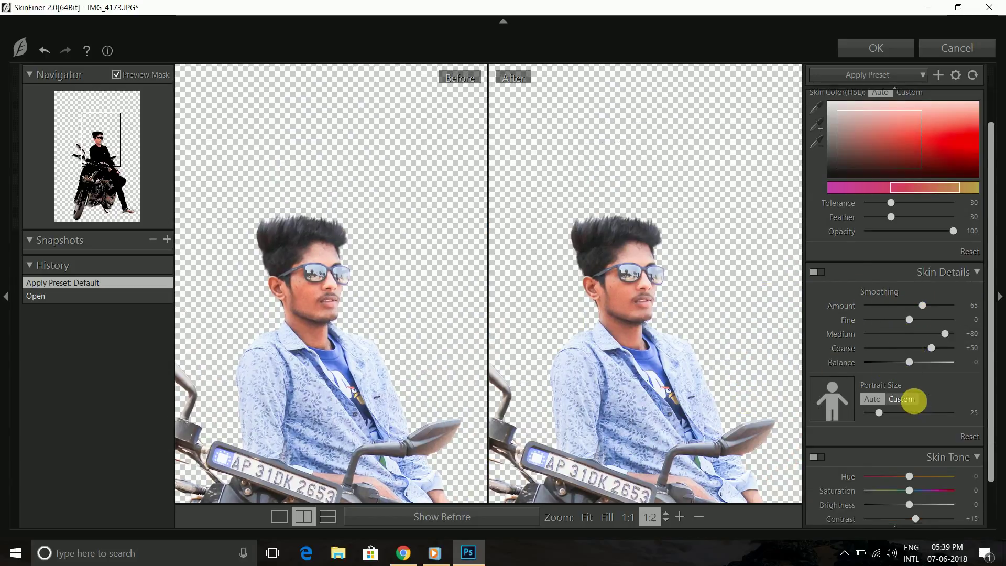
pyautogui.scroll(-2, 912, 419)
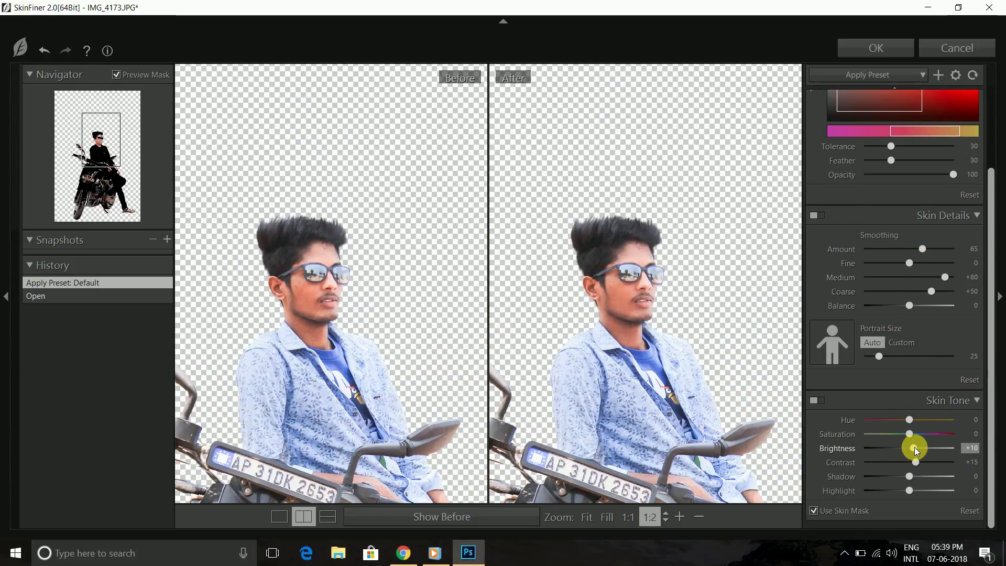
# - Set Skin Tone Brightness +19 and Contrast +3, then apply the retouch
pyautogui.moveTo(914, 448); pyautogui.dragTo(927, 451)
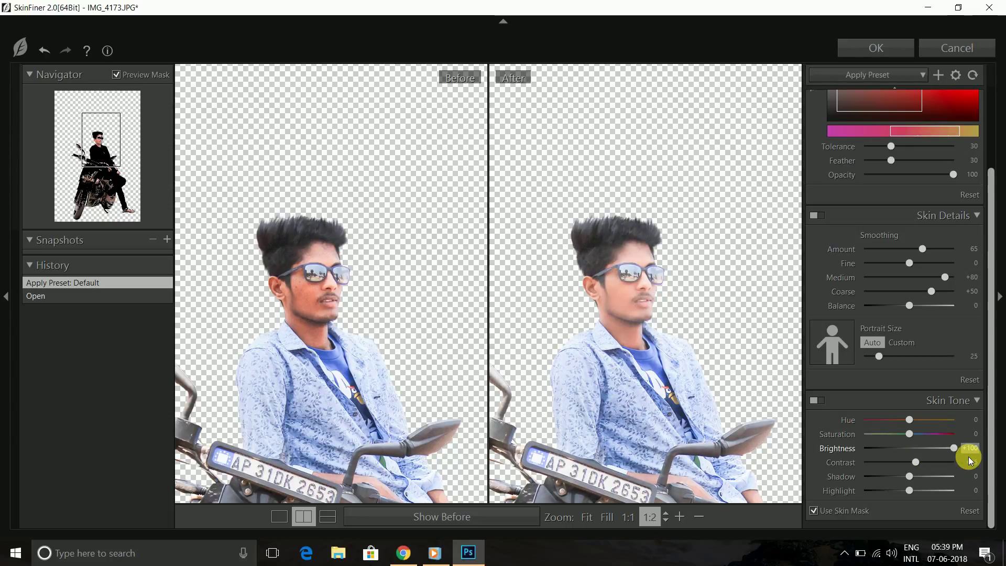
pyautogui.moveTo(967, 457)
pyautogui.mouseDown()
pyautogui.moveTo(819, 477)
pyautogui.moveTo(1002, 487)
pyautogui.mouseUp()
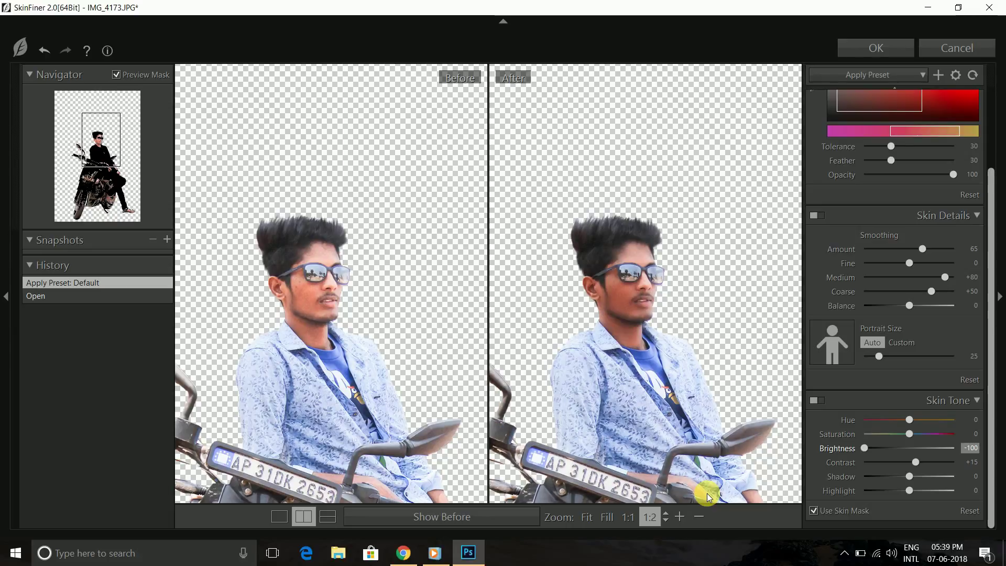
pyautogui.moveTo(904, 470); pyautogui.dragTo(910, 470)
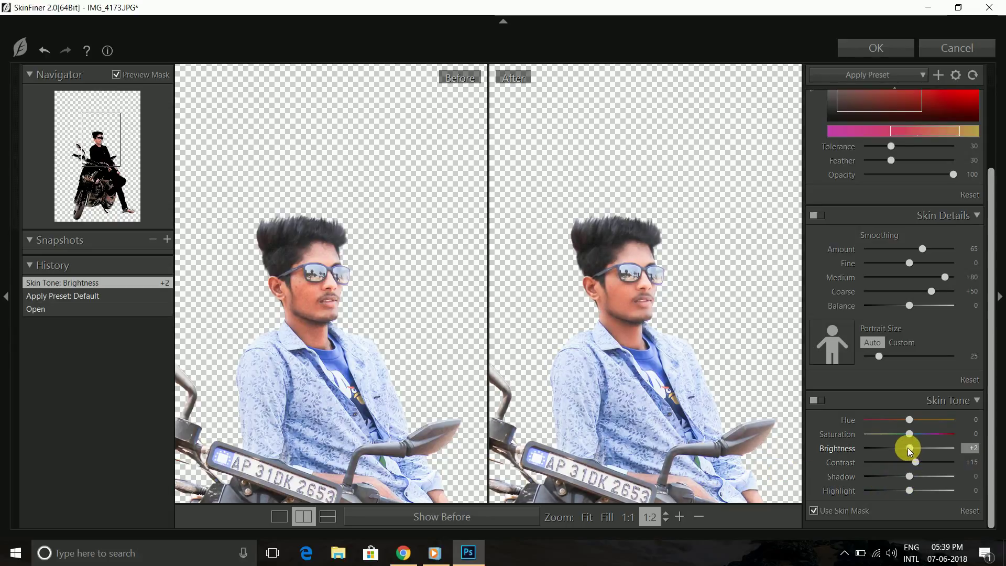
pyautogui.moveTo(916, 461)
pyautogui.mouseDown()
pyautogui.moveTo(930, 449)
pyautogui.moveTo(988, 445)
pyautogui.mouseUp()
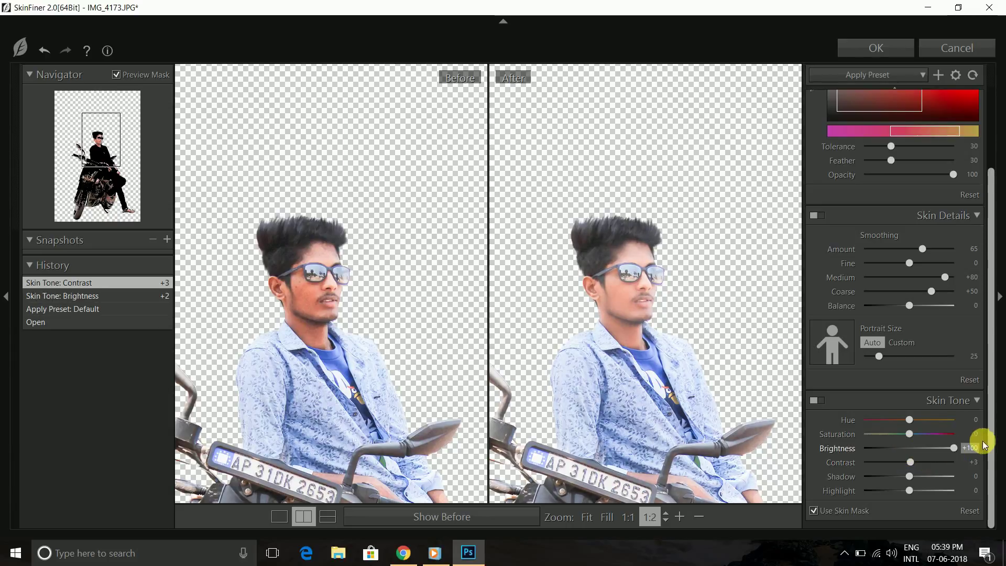
pyautogui.moveTo(984, 444); pyautogui.dragTo(917, 448)
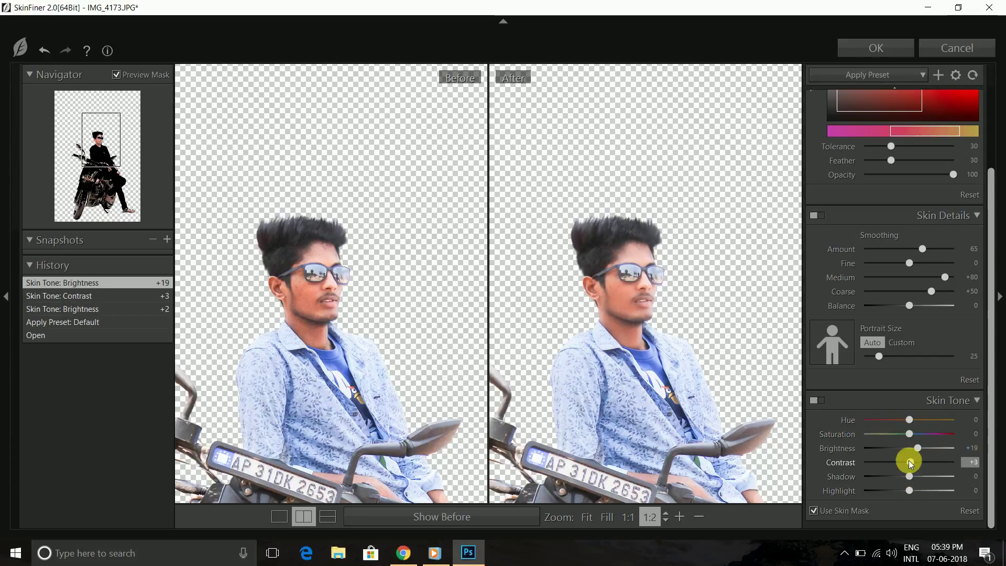
pyautogui.moveTo(922, 249); pyautogui.dragTo(957, 252)
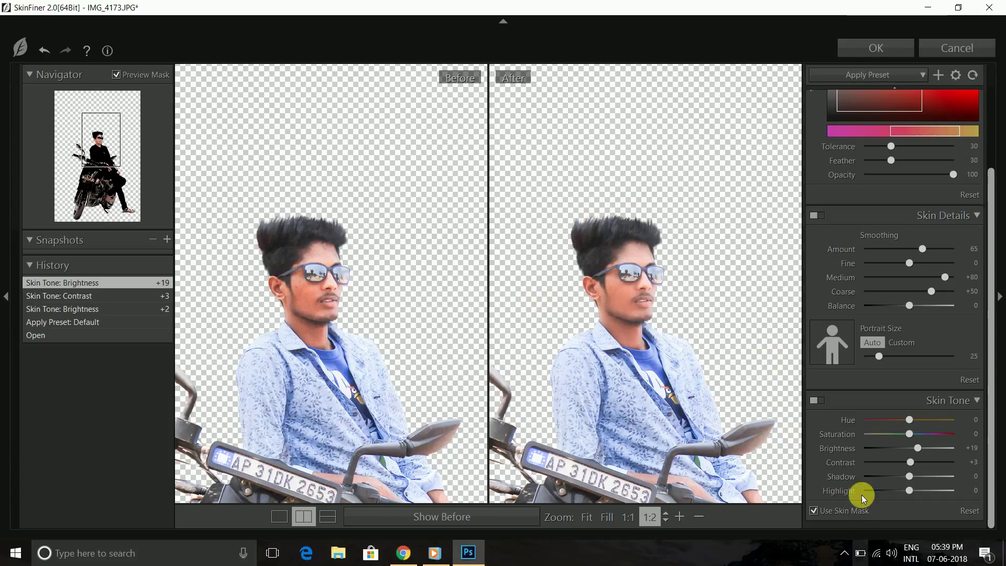
pyautogui.click(875, 46)
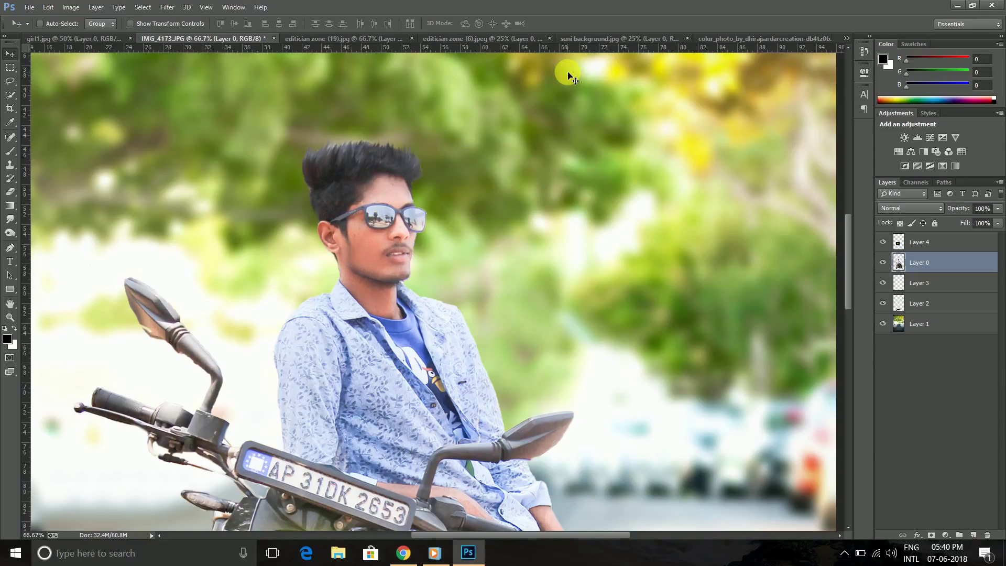
# - Apply a Camera Raw Exposure lift of +0.10 to the man's layer
pyautogui.hotkey('ctrl', '-')
pyautogui.hotkey('ctrl', '-')
pyautogui.hotkey('ctrl', '-')
pyautogui.hotkey('ctrl', '-')
pyautogui.hotkey('ctrl', '-')
pyautogui.hotkey('ctrl', '+')
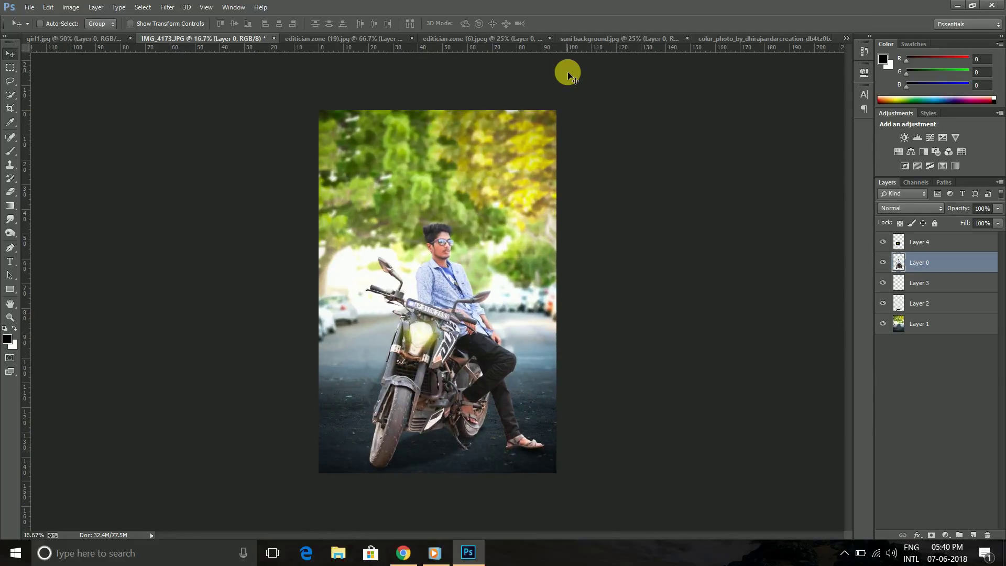
pyautogui.hotkey('ctrl', '+')
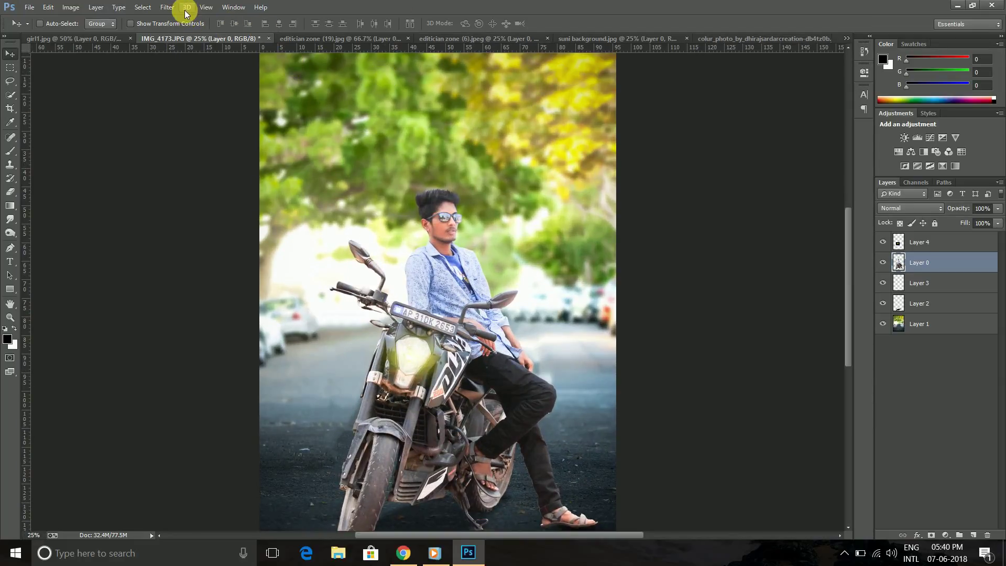
pyautogui.click(166, 7)
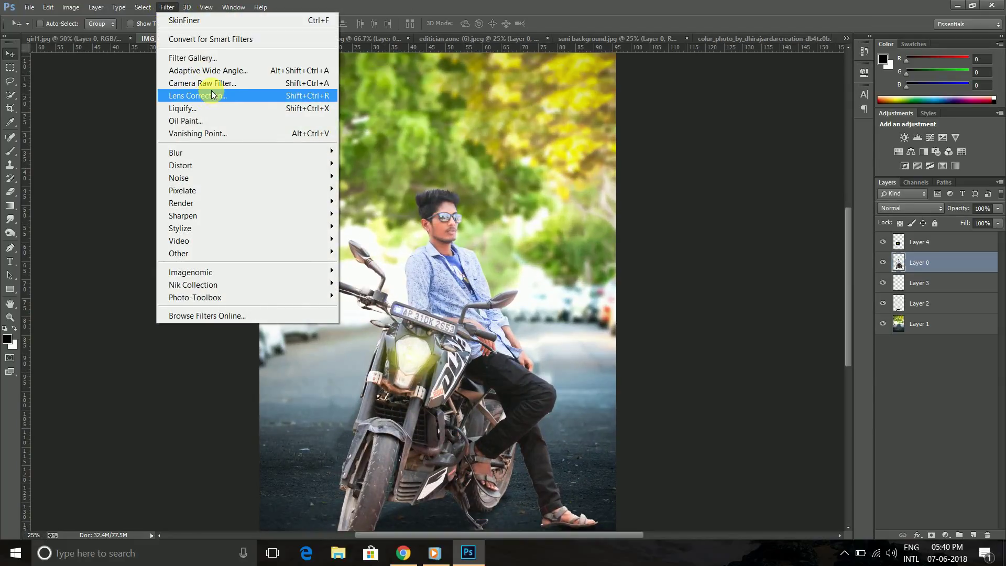
pyautogui.click(212, 95)
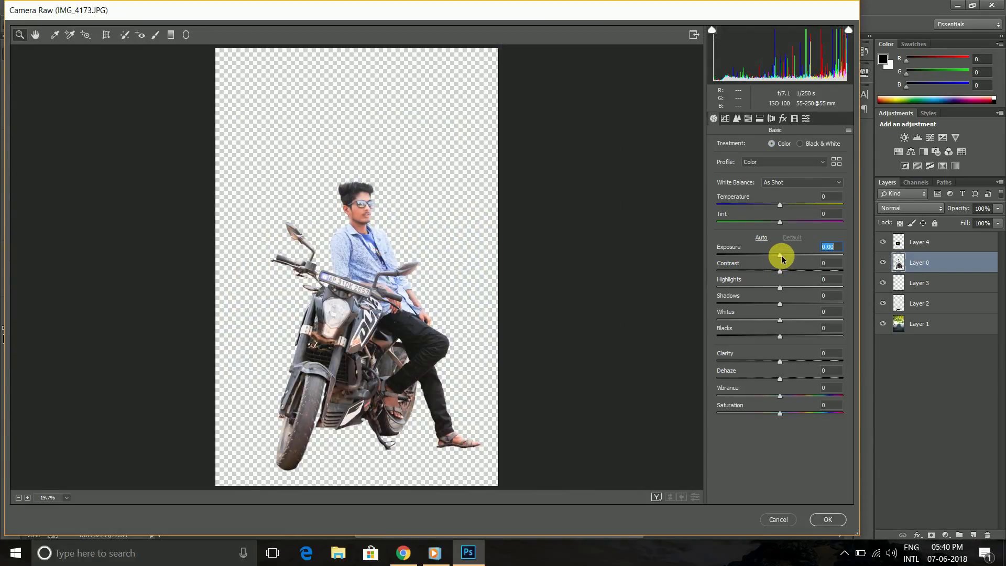
pyautogui.click(781, 256)
pyautogui.click(828, 519)
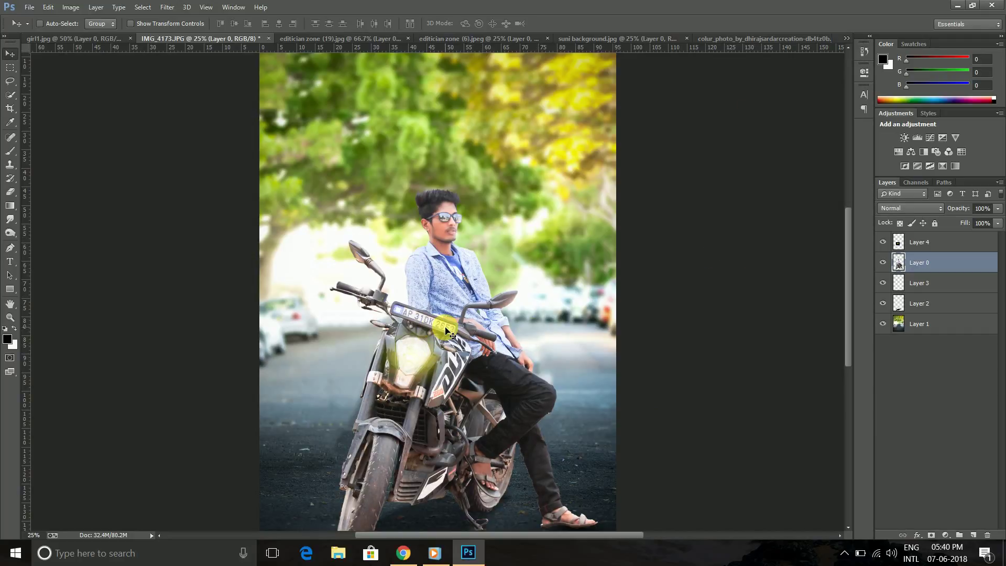
# - Select Layer 1, the street background, and open the Filter menu
pyautogui.moveTo(513, 316); pyautogui.dragTo(516, 253)
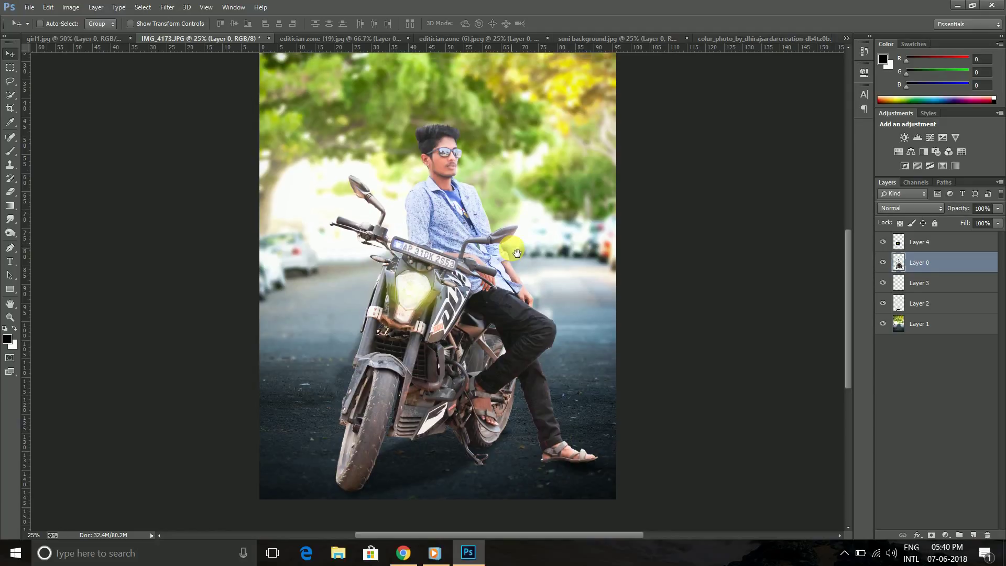
pyautogui.moveTo(512, 291); pyautogui.dragTo(541, 353)
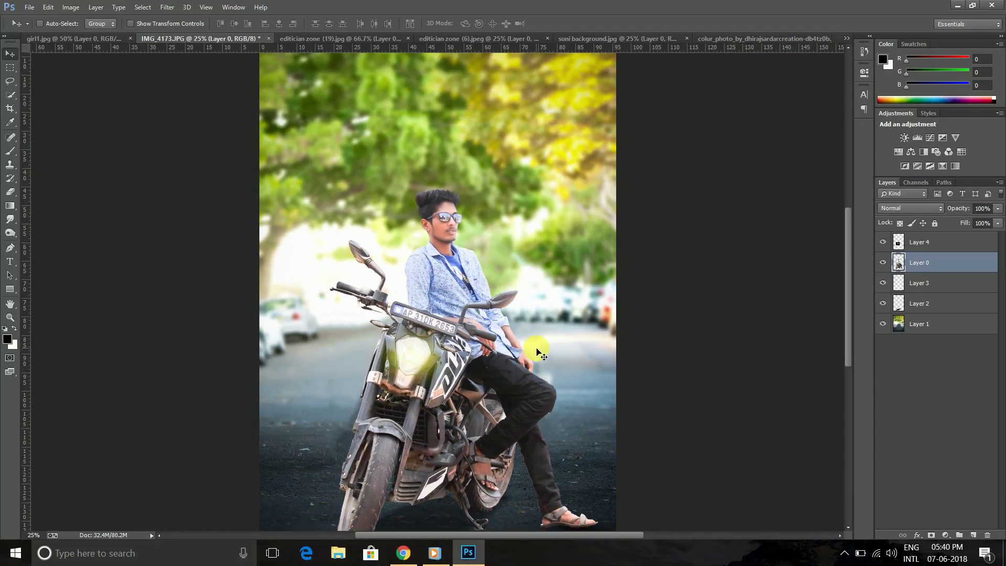
pyautogui.click(914, 323)
pyautogui.click(206, 7)
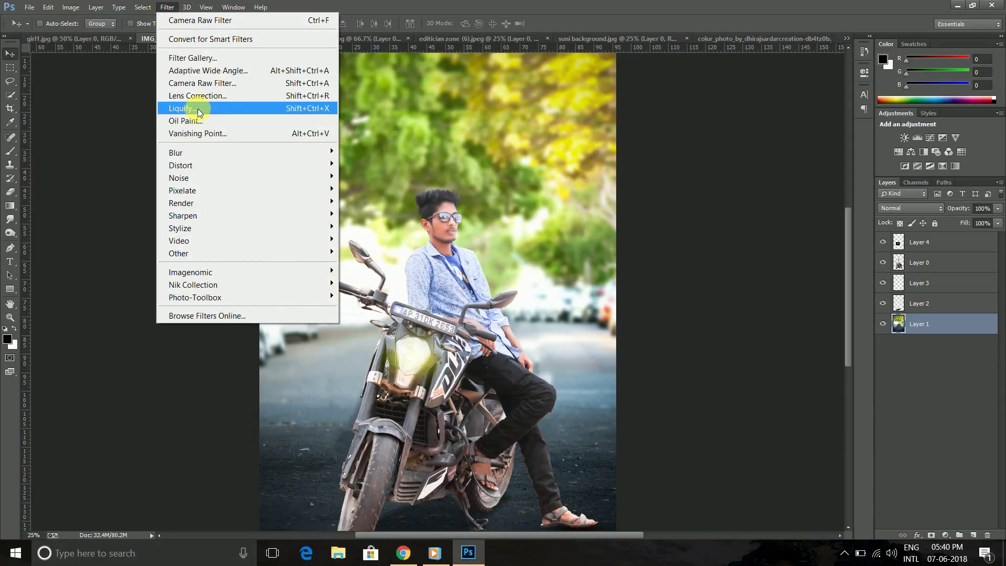
# - Tweak the street background's tint and colour temperature in Camera Raw
pyautogui.press('Escape')
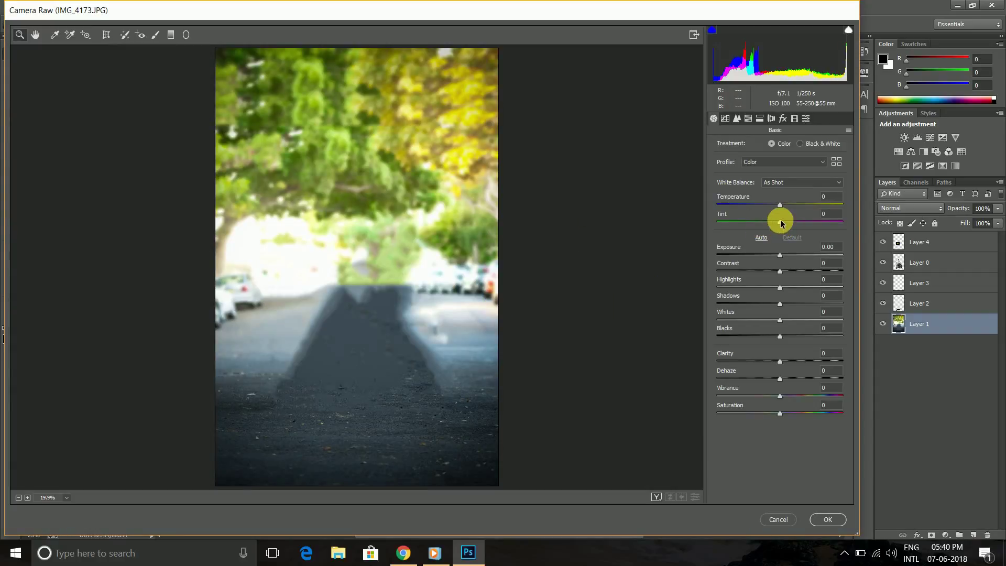
pyautogui.moveTo(781, 222)
pyautogui.mouseDown()
pyautogui.moveTo(905, 249)
pyautogui.moveTo(753, 236)
pyautogui.mouseUp()
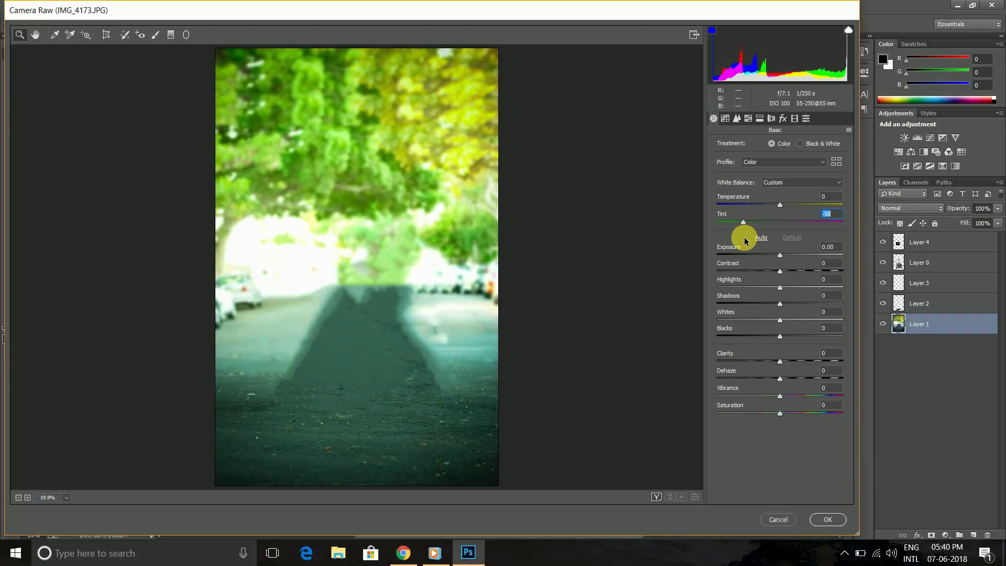
pyautogui.moveTo(753, 236); pyautogui.dragTo(775, 236)
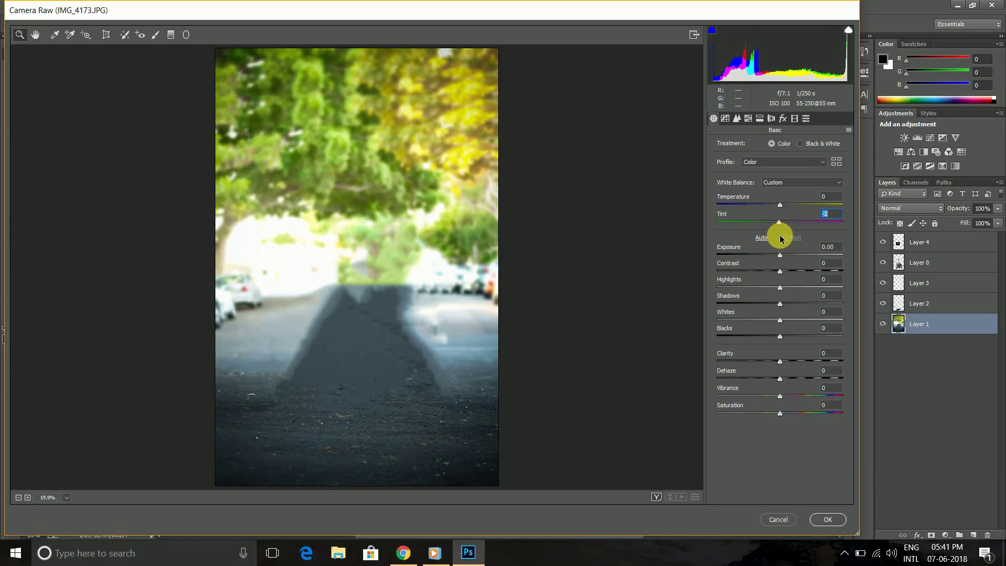
pyautogui.click(461, 413)
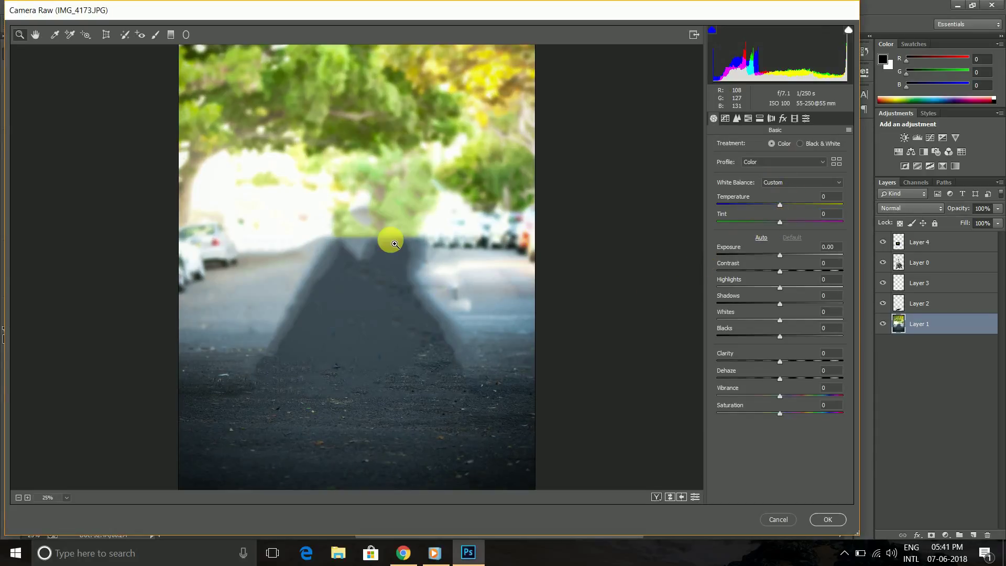
pyautogui.moveTo(394, 248); pyautogui.dragTo(414, 353)
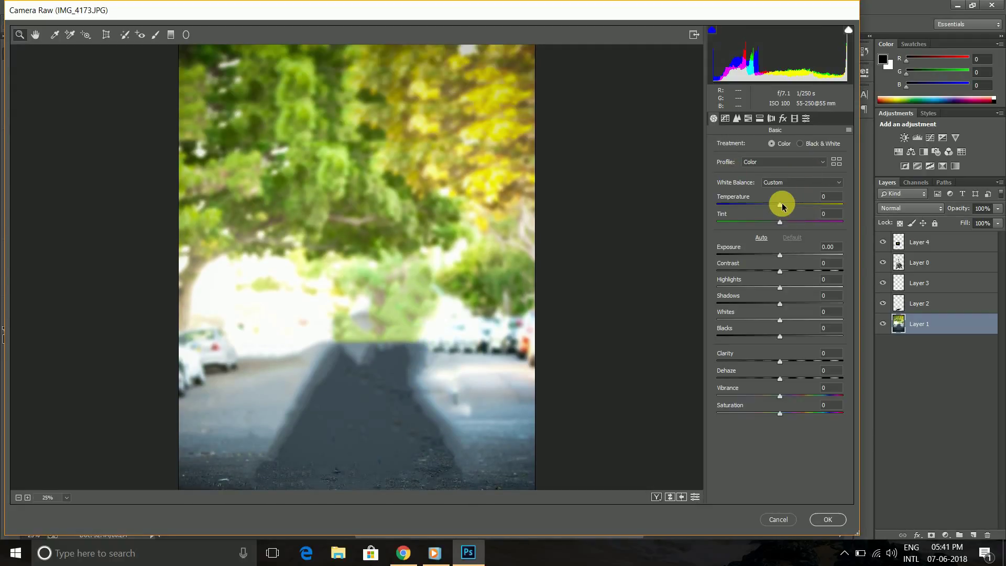
pyautogui.moveTo(781, 205); pyautogui.dragTo(784, 225)
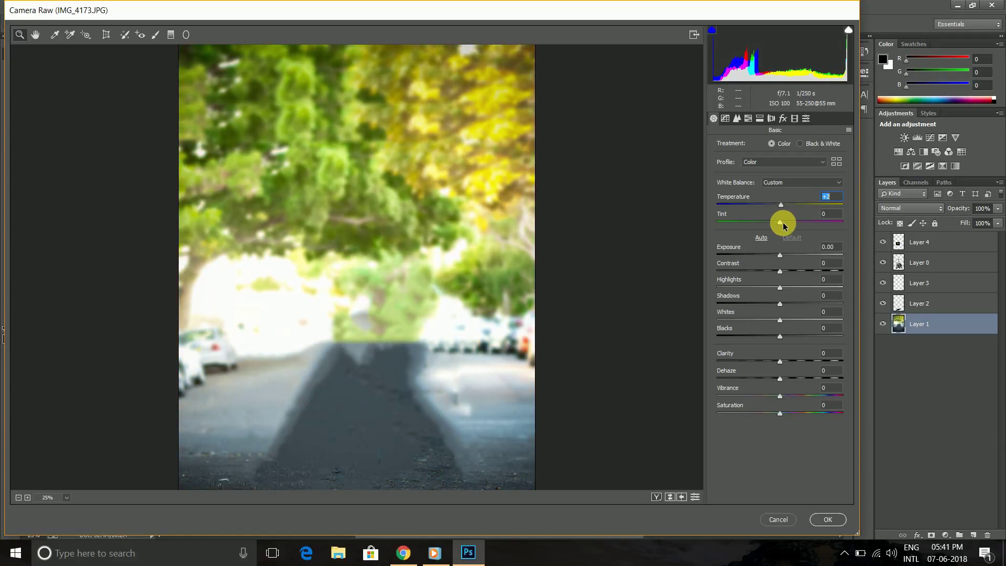
pyautogui.press('Down')
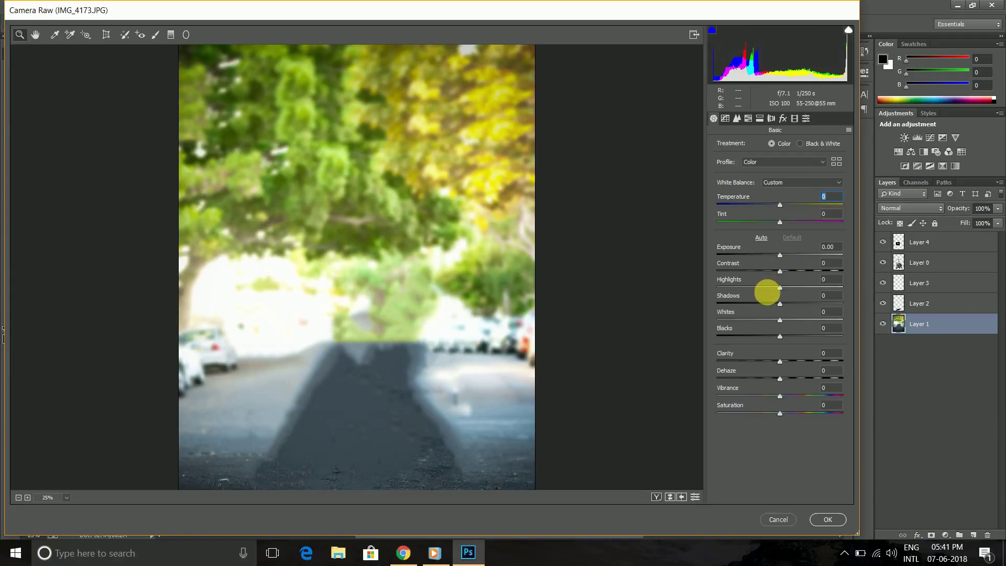
# - Keep vibrance near normal, raise Dehaze, and apply the Camera Raw filter
pyautogui.moveTo(781, 398)
pyautogui.mouseDown()
pyautogui.moveTo(860, 382)
pyautogui.moveTo(629, 427)
pyautogui.mouseUp()
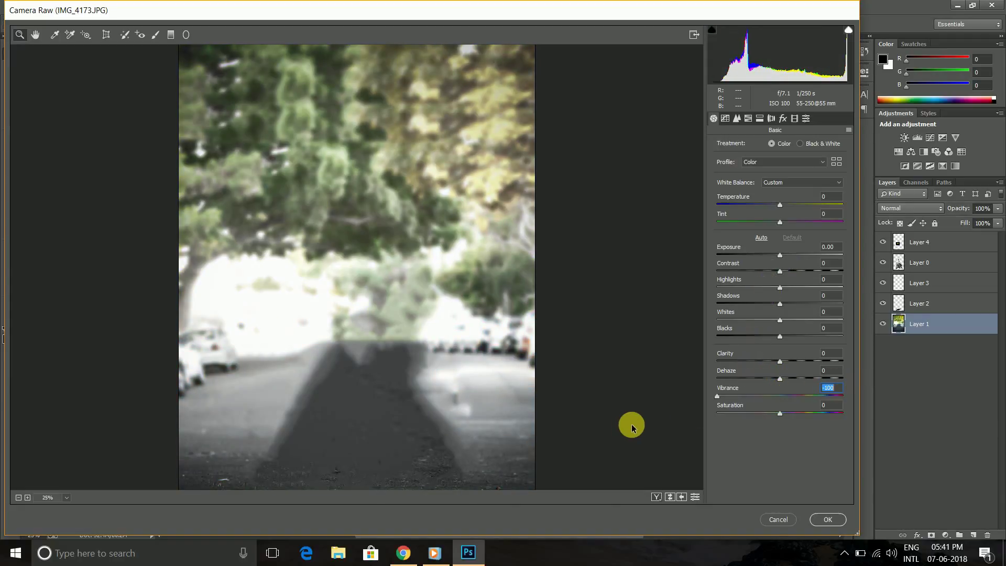
pyautogui.moveTo(632, 427); pyautogui.dragTo(782, 420)
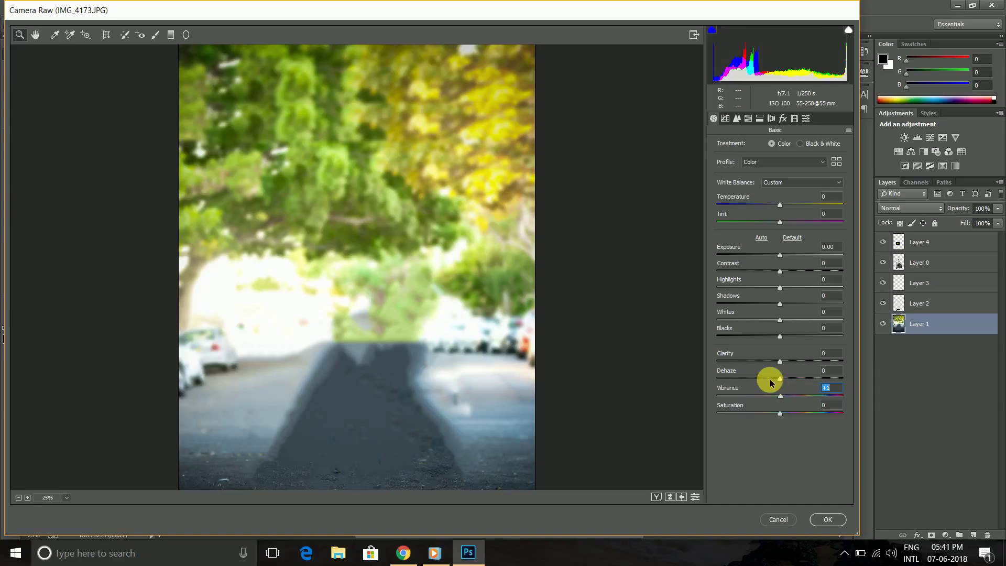
pyautogui.moveTo(781, 383)
pyautogui.mouseDown()
pyautogui.moveTo(853, 394)
pyautogui.moveTo(805, 399)
pyautogui.mouseUp()
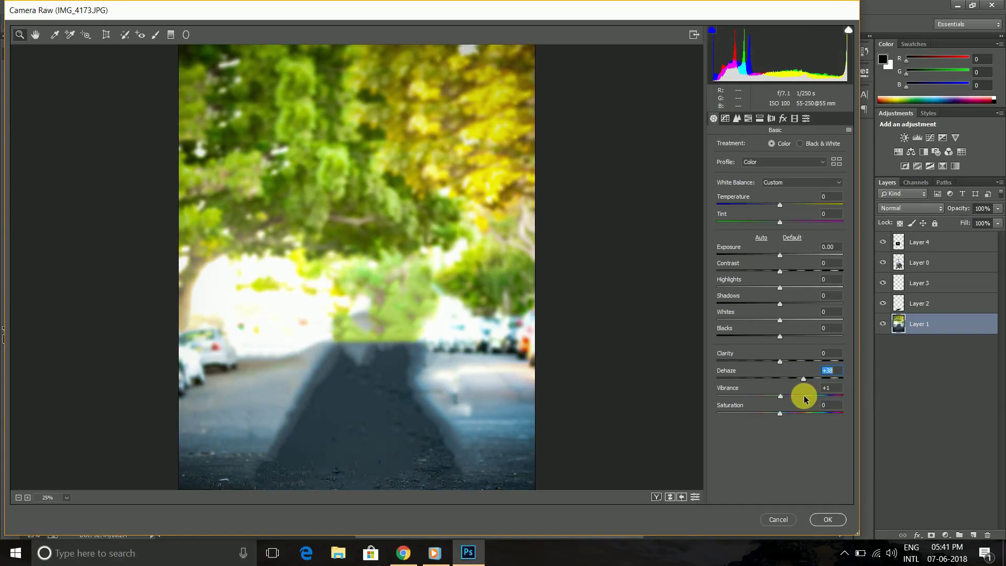
pyautogui.click(828, 519)
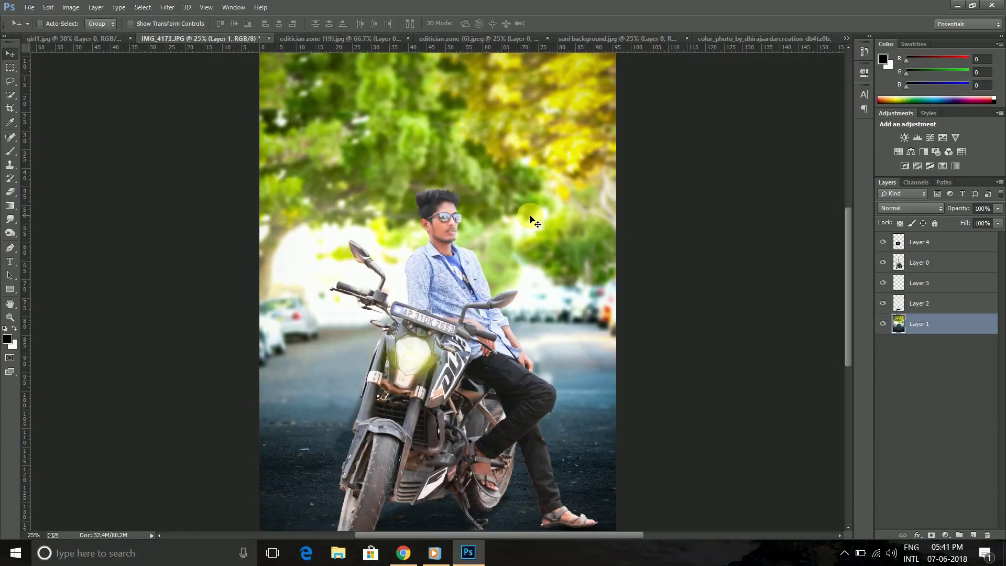
# - Select Layers 2 to 4 and move the rider, bike and glow slightly left
pyautogui.hotkey('ctrl', '-')
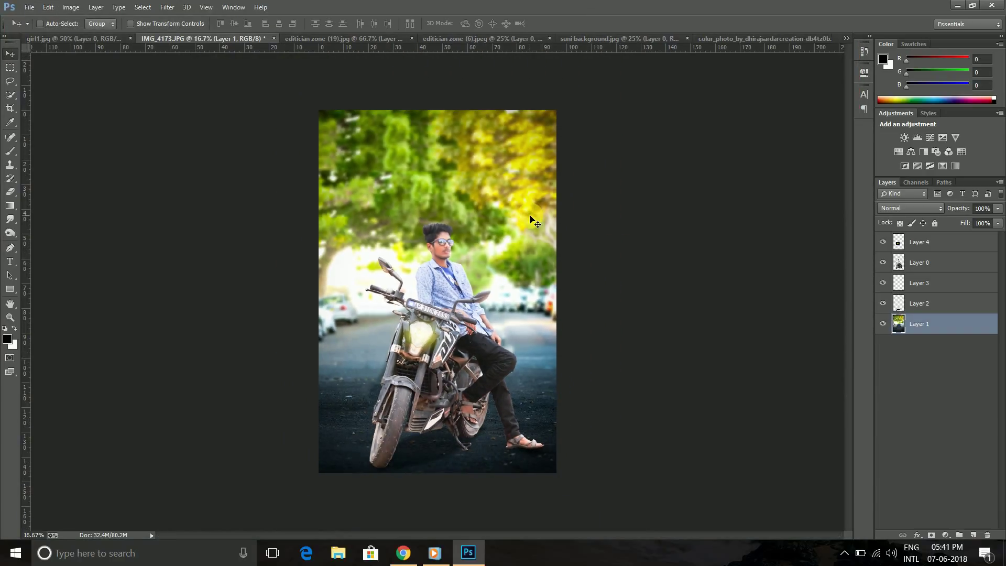
pyautogui.click(915, 289)
pyautogui.click(922, 305)
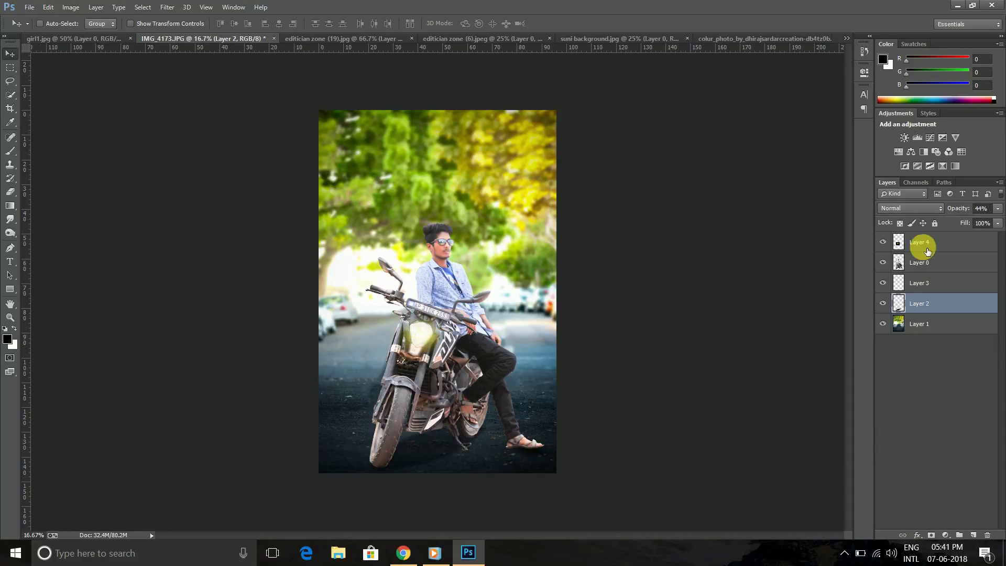
pyautogui.keyDown('shift'); pyautogui.click(918, 242); pyautogui.keyUp('shift')
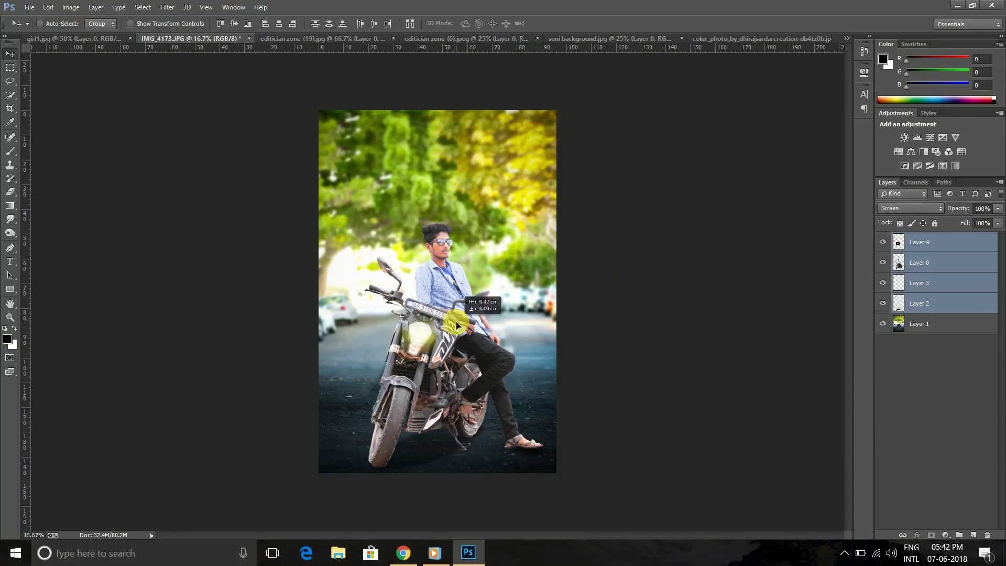
pyautogui.moveTo(459, 331); pyautogui.dragTo(459, 325)
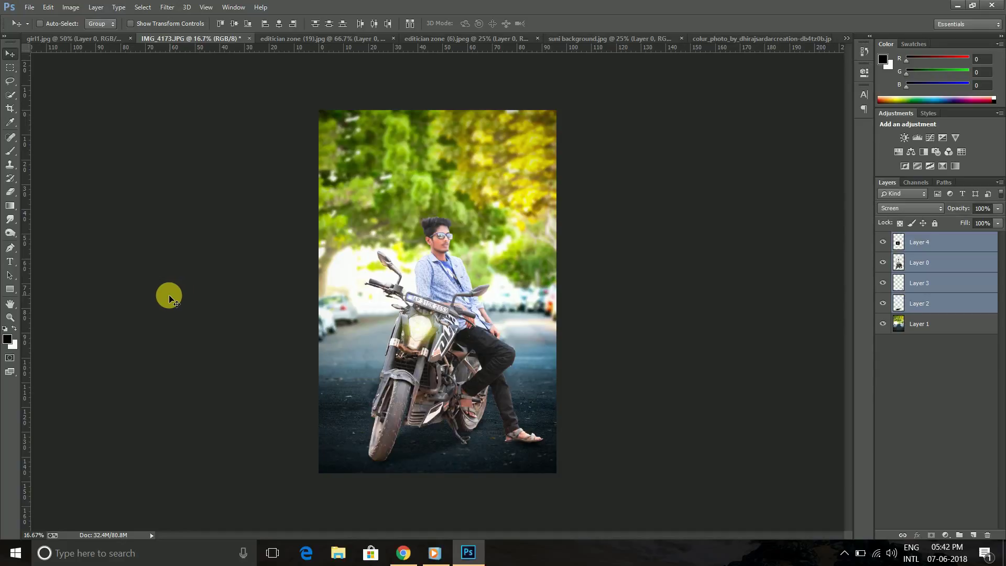
pyautogui.moveTo(409, 352); pyautogui.dragTo(418, 352)
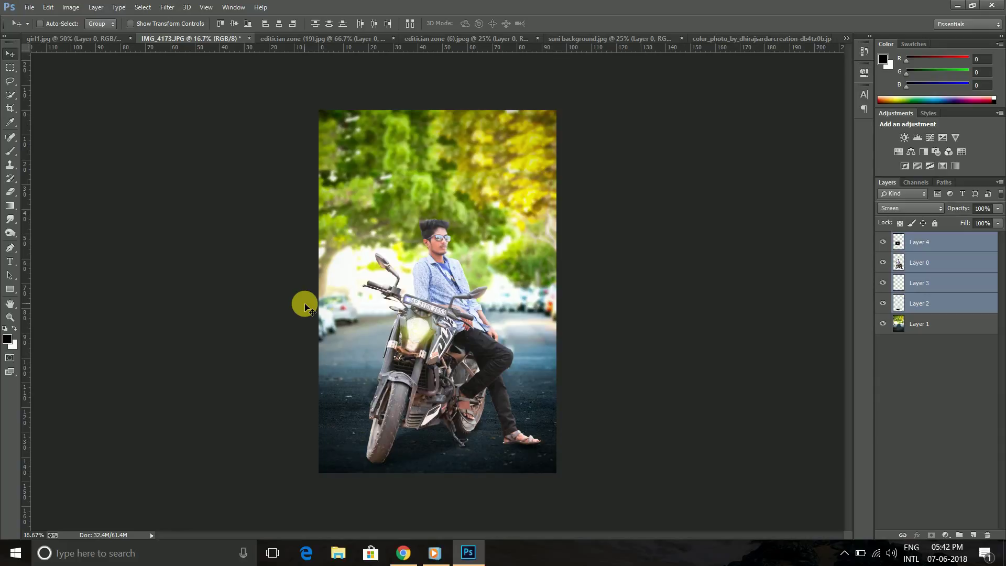
# - Select Layer 4, zoom in on the headlight, and move the glow slightly left
pyautogui.click(918, 242)
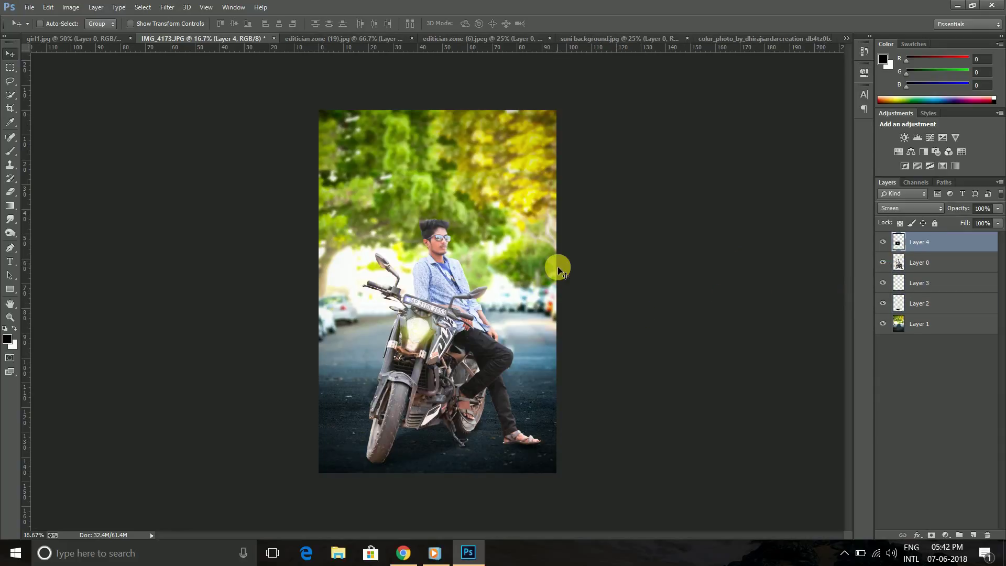
pyautogui.hotkey('ctrl', 'BackSpace')
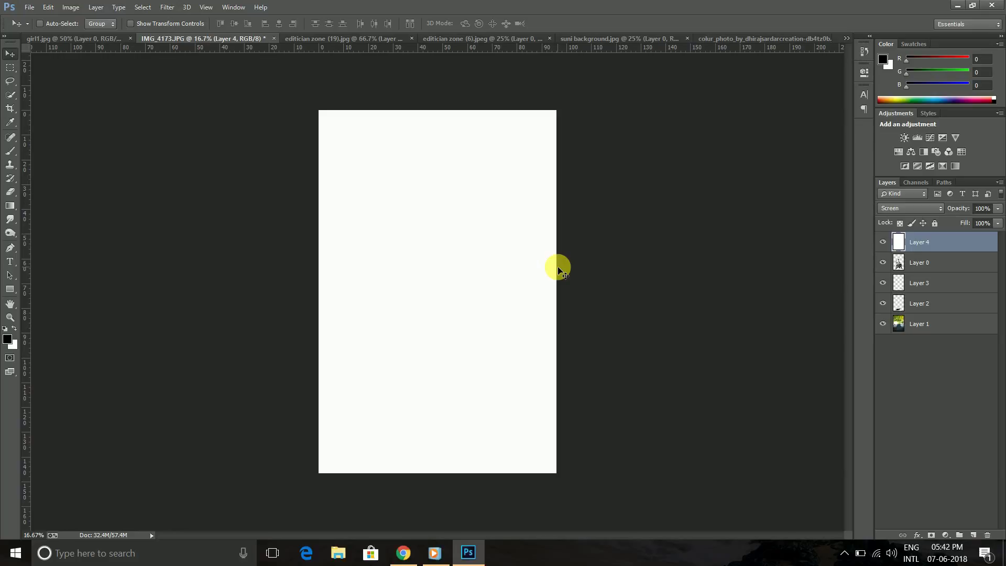
pyautogui.hotkey('ctrl', 'i')
pyautogui.hotkey('ctrl', '+')
pyautogui.hotkey('ctrl', '+')
pyautogui.hotkey('ctrl', '+')
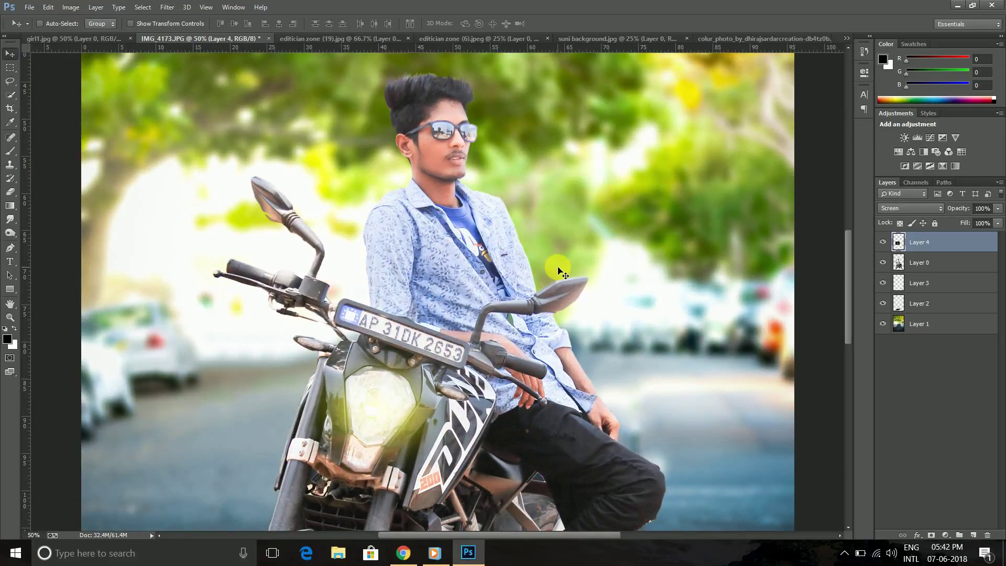
pyautogui.hotkey('ctrl', '+')
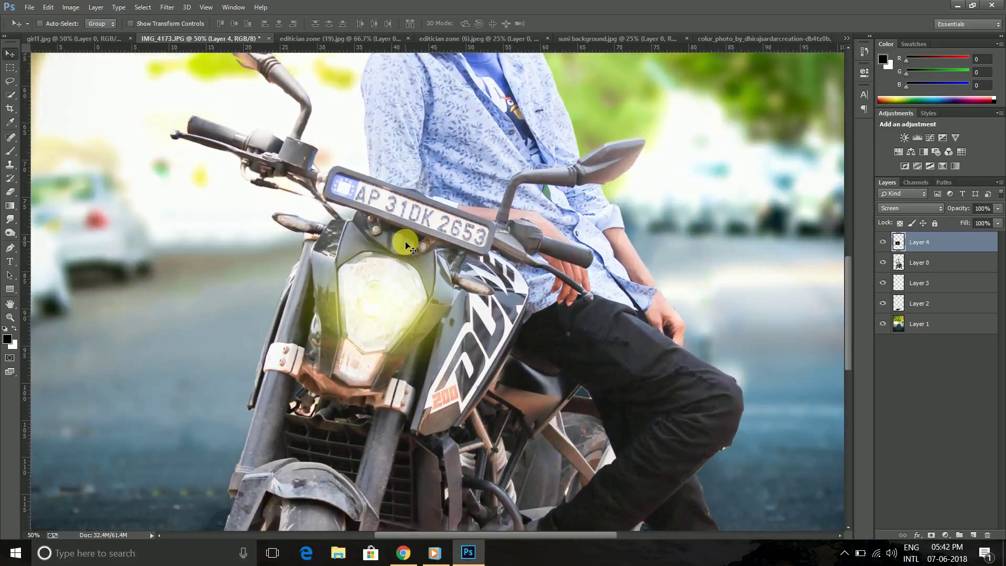
pyautogui.hotkey('ctrl', '+')
pyautogui.hotkey('ctrl', '+')
pyautogui.moveTo(333, 333)
pyautogui.mouseDown()
pyautogui.moveTo(302, 313)
pyautogui.moveTo(341, 311)
pyautogui.mouseUp()
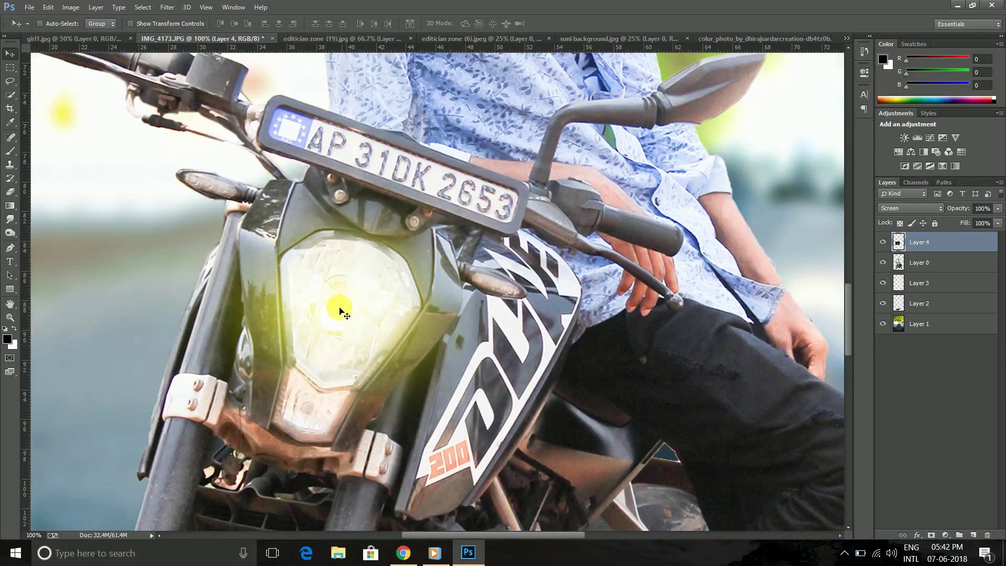
# - Set Camera Raw HSL Hue Yellows to -100 on the glow, warming it to orange
pyautogui.click(166, 7)
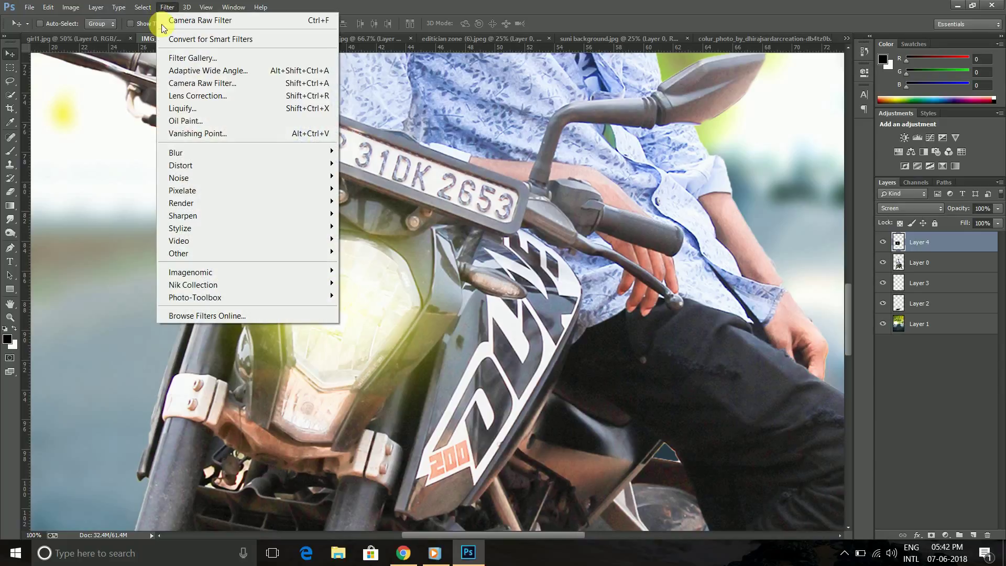
pyautogui.click(225, 89)
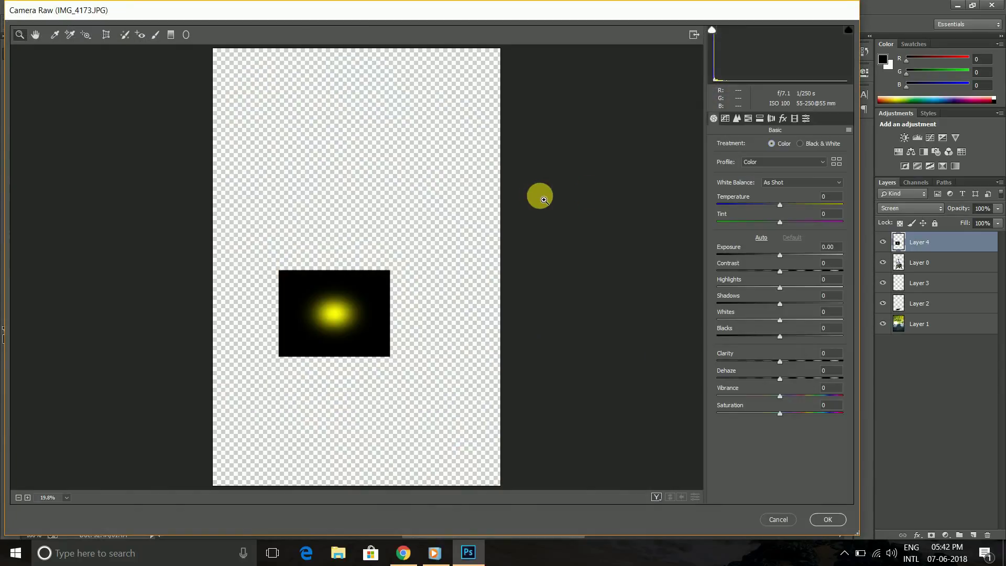
pyautogui.click(748, 118)
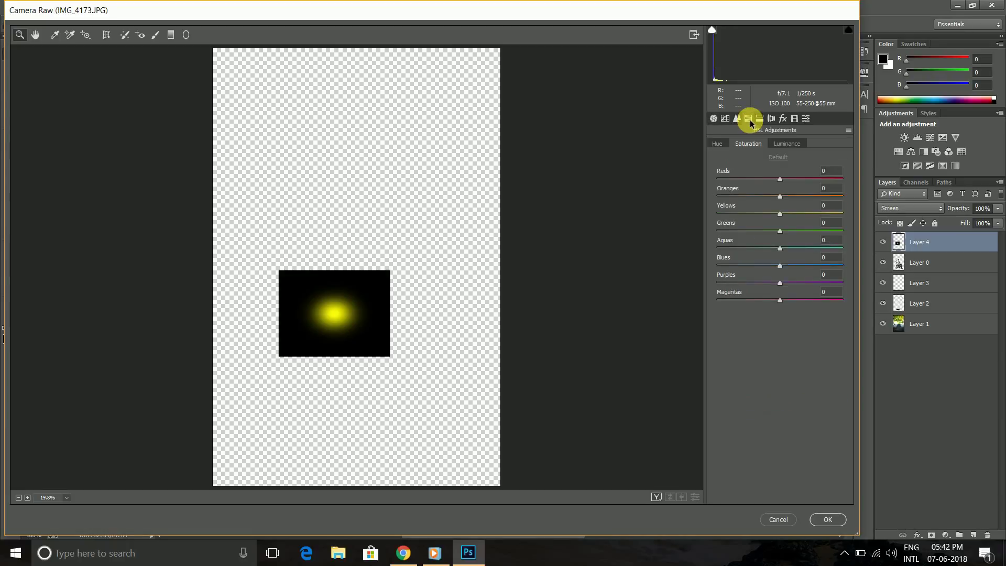
pyautogui.click(717, 144)
pyautogui.moveTo(780, 213)
pyautogui.mouseDown()
pyautogui.moveTo(898, 208)
pyautogui.moveTo(677, 247)
pyautogui.mouseUp()
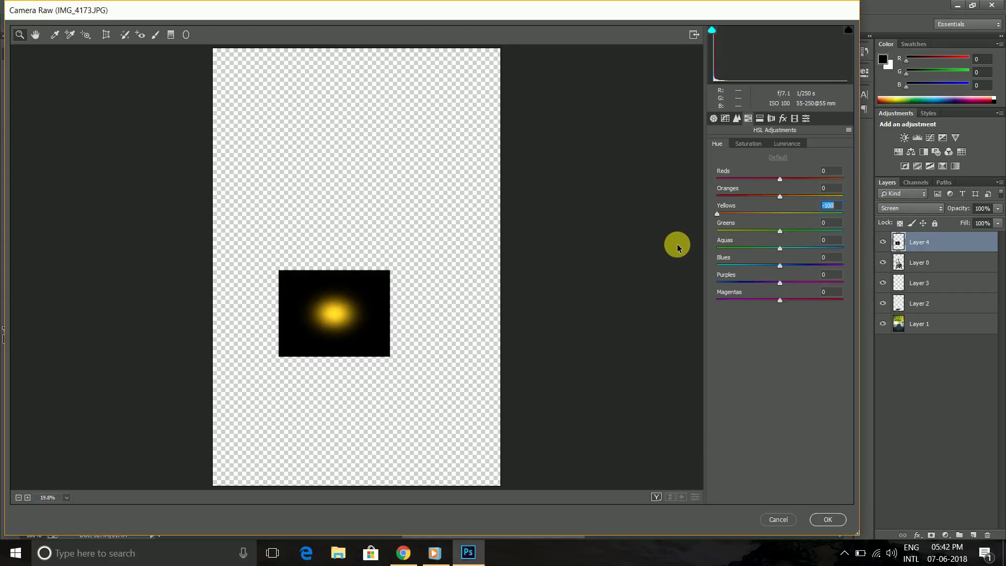
pyautogui.click(827, 519)
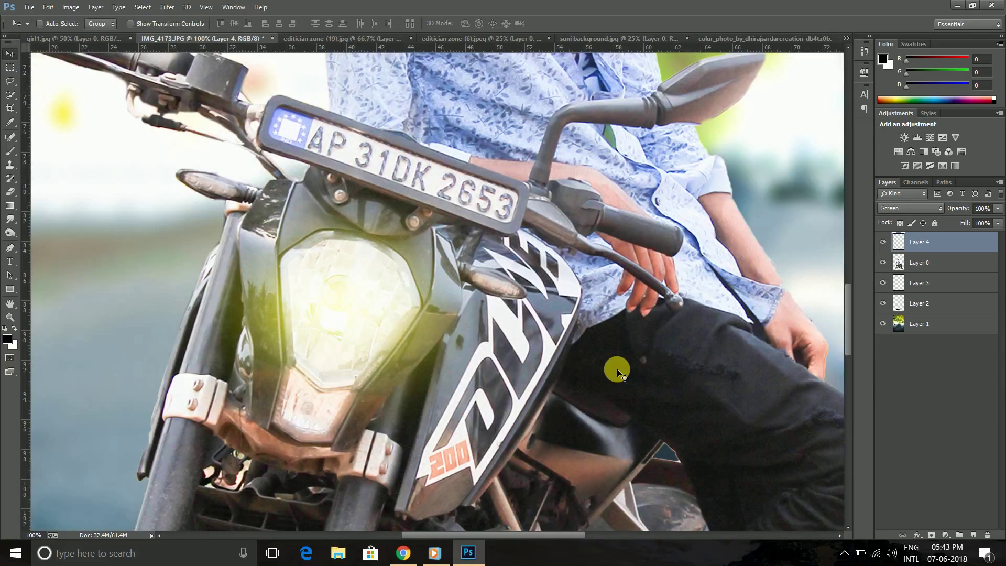
pyautogui.hotkey('ctrl', '-')
pyautogui.hotkey('ctrl', '-')
pyautogui.hotkey('ctrl', '-')
pyautogui.hotkey('ctrl', '-')
# - Move the glow onto the headlight and scale it to about 114% by 121%
pyautogui.moveTo(415, 301); pyautogui.dragTo(419, 330)
pyautogui.hotkey('ctrl', 't')
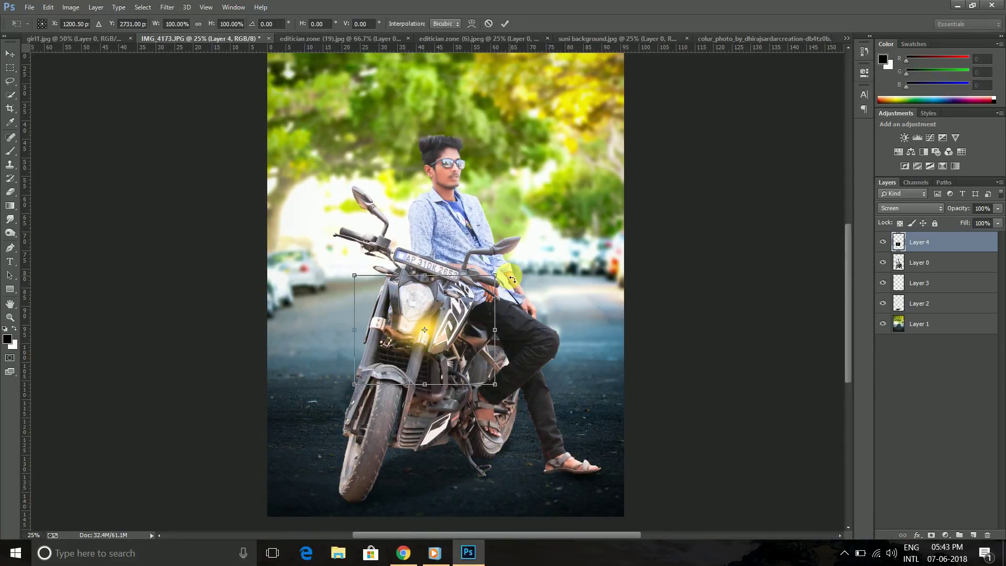
pyautogui.moveTo(498, 283); pyautogui.dragTo(517, 259)
pyautogui.moveTo(473, 303); pyautogui.dragTo(451, 291)
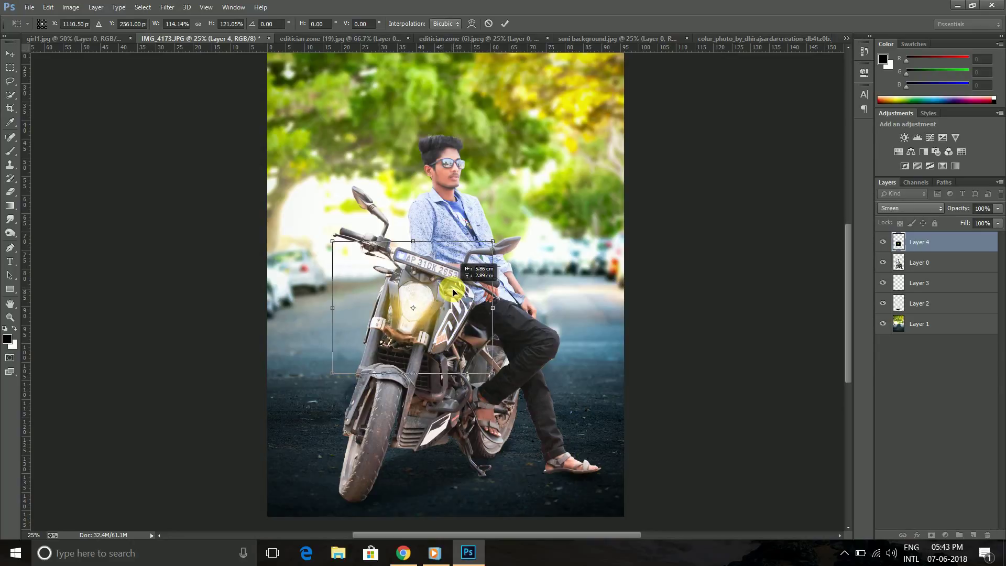
pyautogui.moveTo(454, 290); pyautogui.dragTo(454, 289)
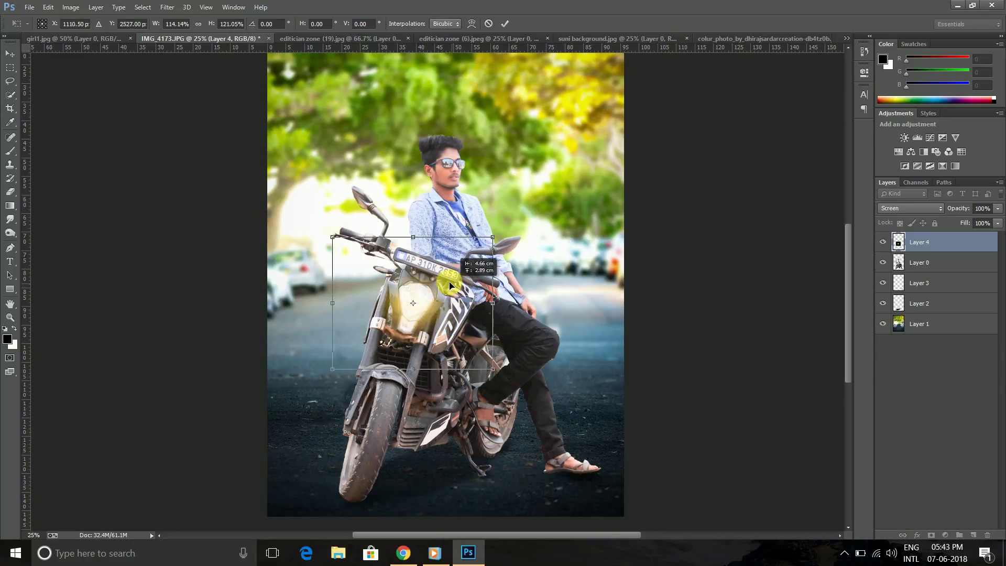
pyautogui.click(504, 23)
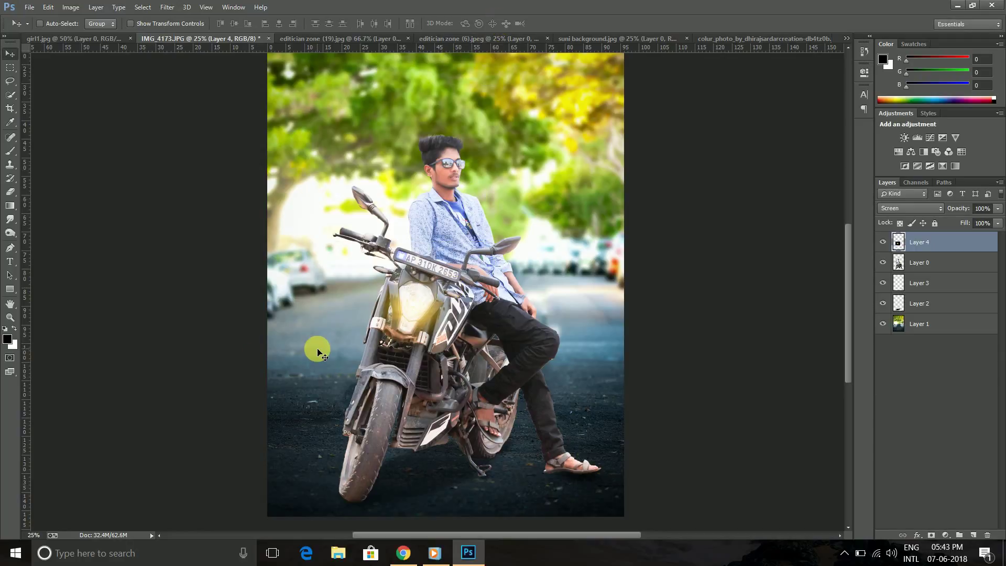
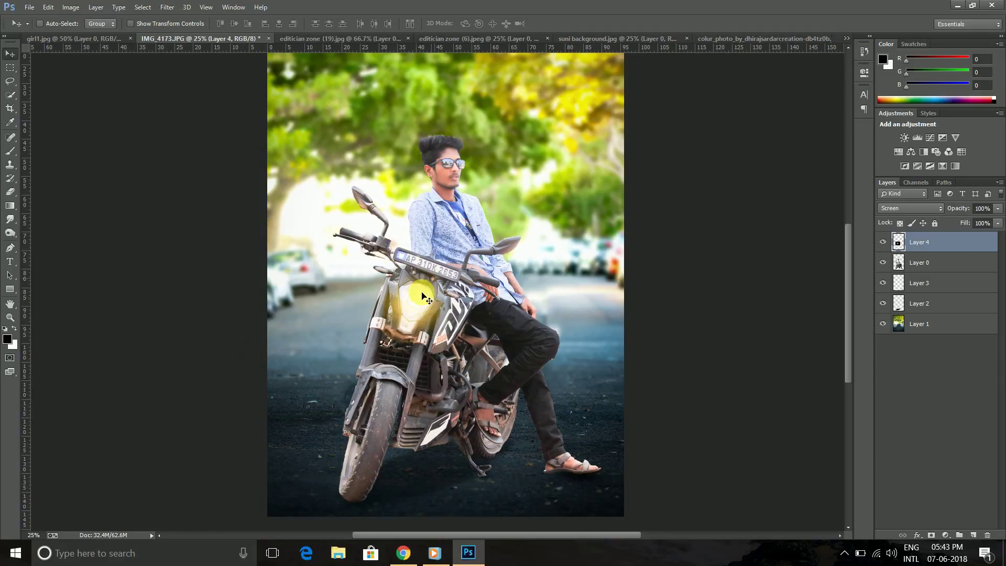
# - Duplicate Layer 4 twice to brighten the headlight glow, and move the top copy beside the sunglasses
pyautogui.hotkey('ctrl', 'j')
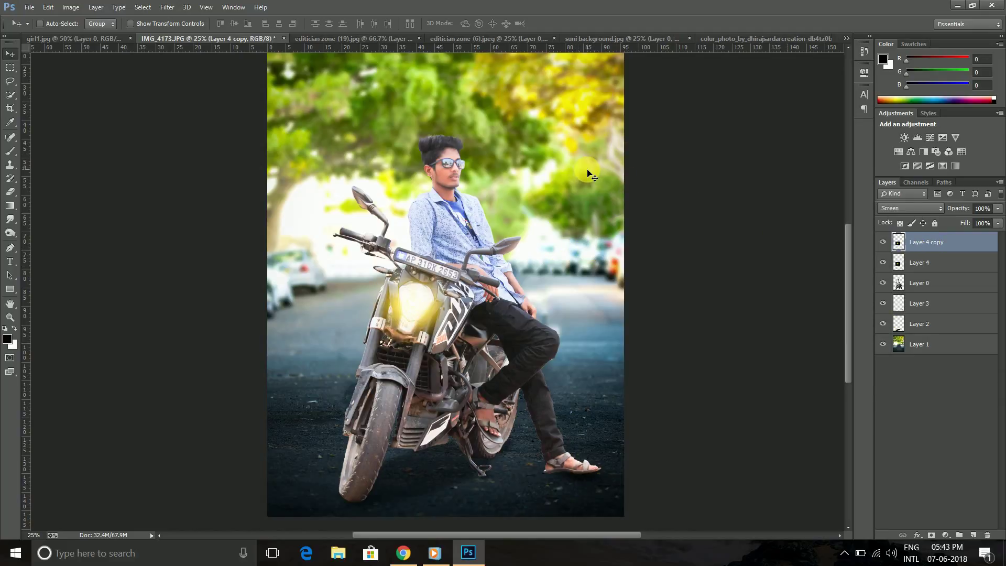
pyautogui.hotkey('ctrl', 'j')
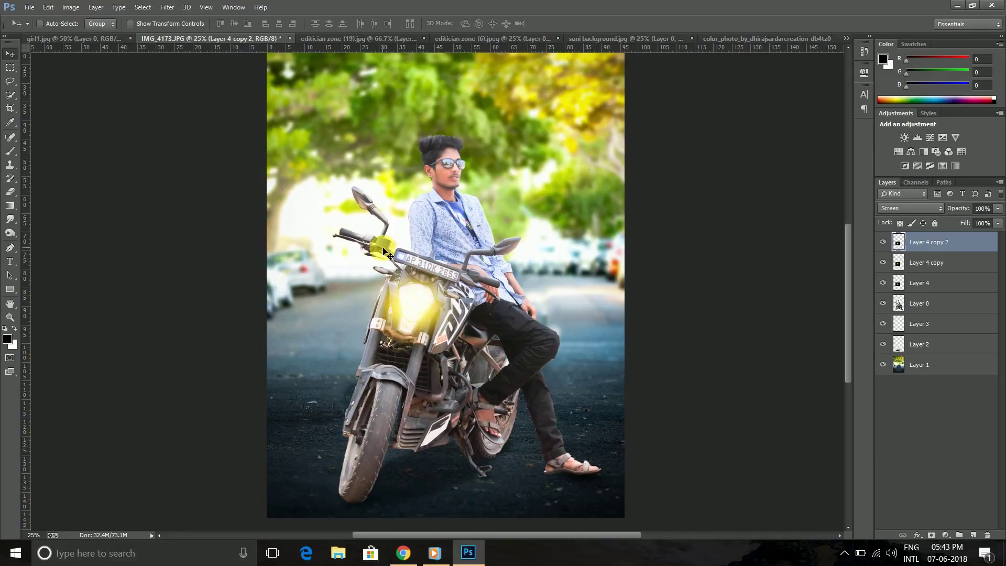
pyautogui.hotkey('ctrl', '+')
pyautogui.hotkey('ctrl', '+')
pyautogui.scroll(5, 385, 252)
pyautogui.moveTo(387, 478)
pyautogui.mouseDown()
pyautogui.moveTo(407, 469)
pyautogui.moveTo(492, 215)
pyautogui.mouseUp()
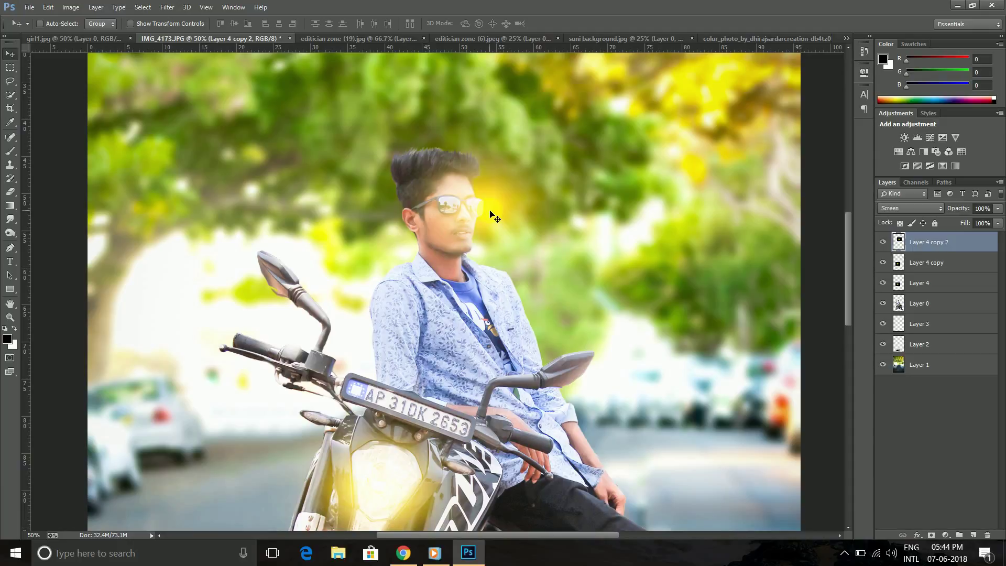
pyautogui.hotkey('ctrl', '+')
pyautogui.hotkey('ctrl', '+')
pyautogui.scroll(3, 614, 248)
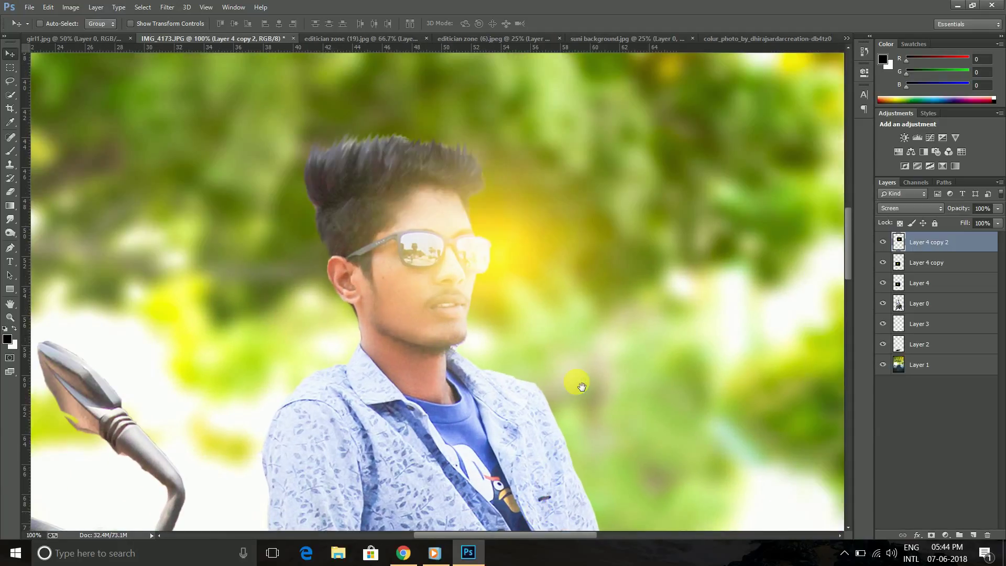
# - Scale the glow copy down to about 22% and place it over the right sunglasses lens
pyautogui.hotkey('ctrl', 't')
pyautogui.moveTo(714, 191); pyautogui.dragTo(596, 393)
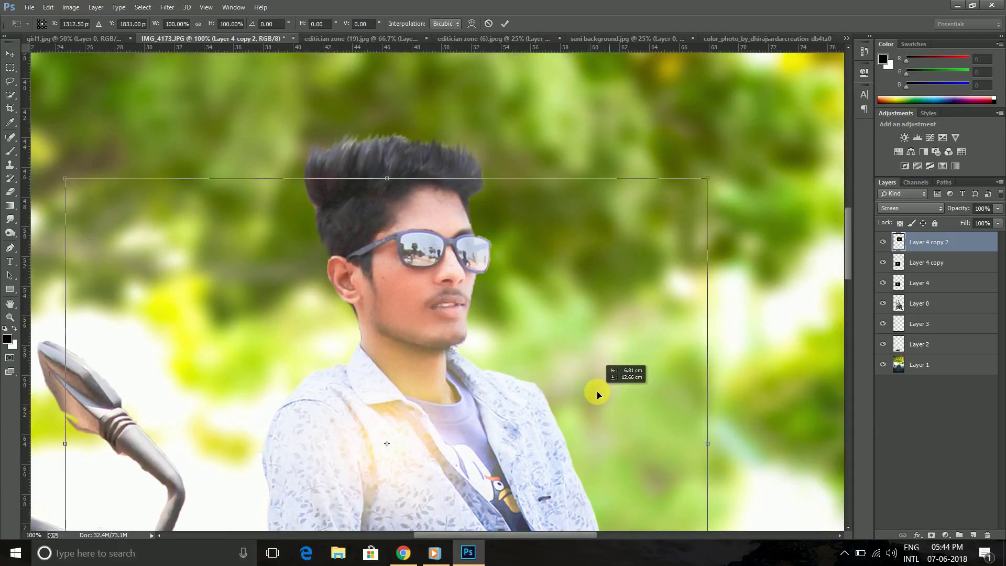
pyautogui.moveTo(691, 195)
pyautogui.mouseDown()
pyautogui.moveTo(505, 349)
pyautogui.moveTo(574, 183)
pyautogui.moveTo(512, 240)
pyautogui.moveTo(520, 222)
pyautogui.mouseUp()
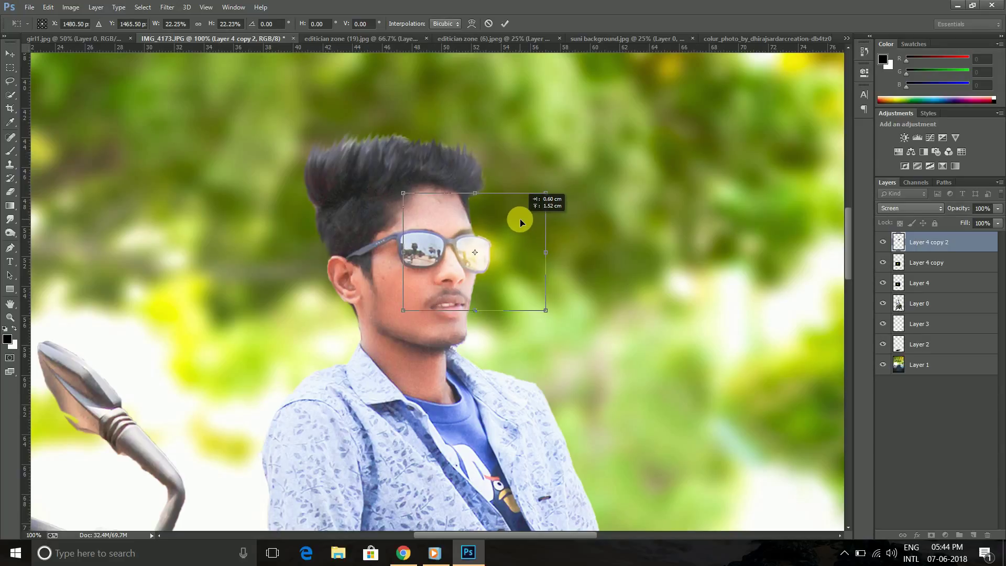
pyautogui.click(504, 23)
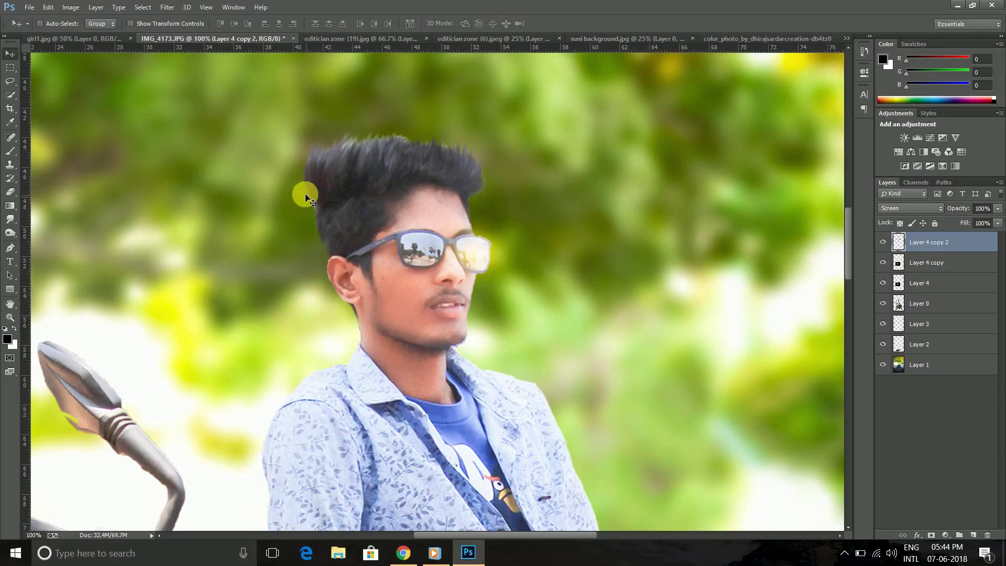
pyautogui.click(12, 194)
# - Zoom in on the sunglasses and nudge the glow copy onto the right lens
pyautogui.hotkey('ctrl', '+')
pyautogui.hotkey('ctrl', '+')
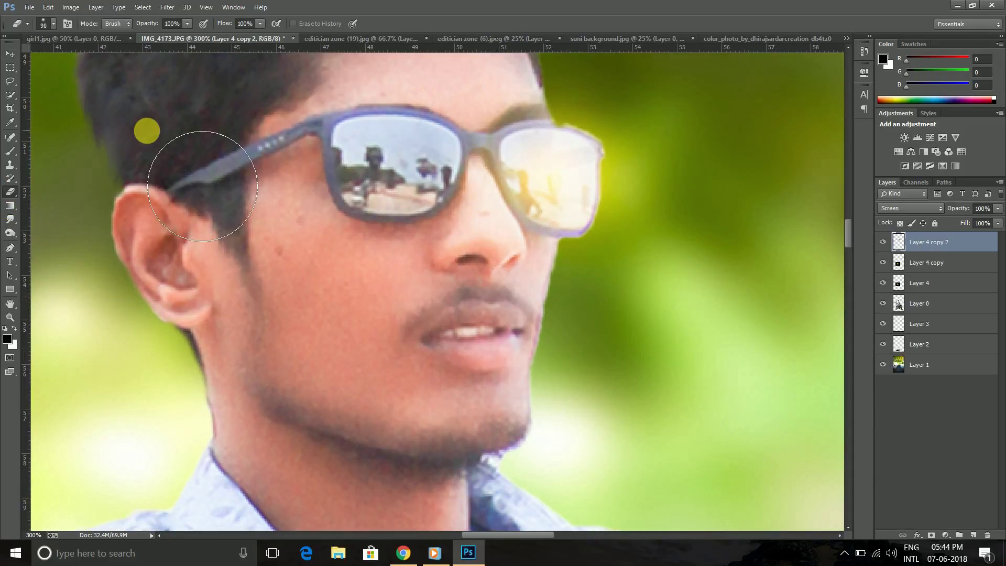
pyautogui.moveTo(523, 337); pyautogui.dragTo(456, 360)
pyautogui.press('v')
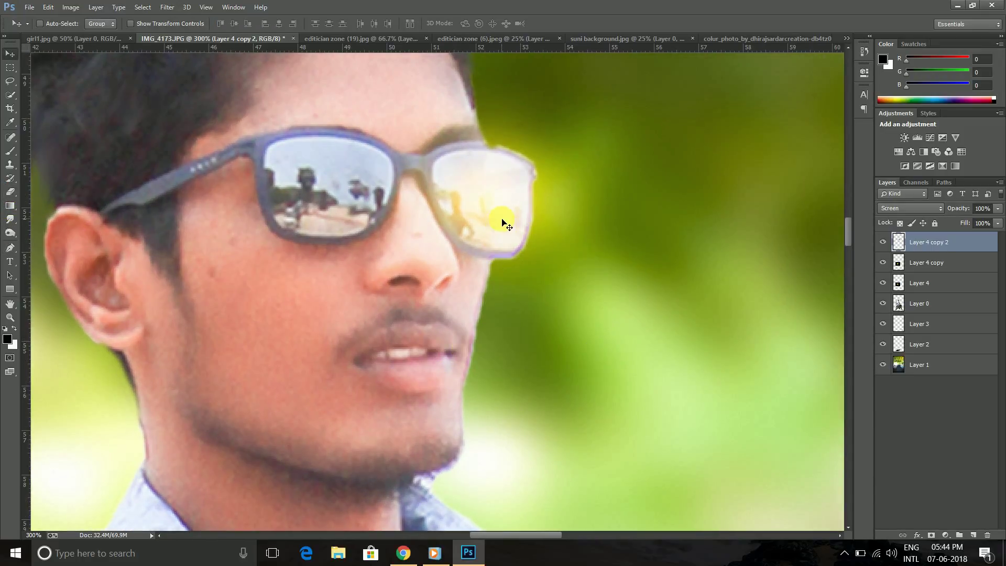
pyautogui.moveTo(505, 218); pyautogui.dragTo(490, 215)
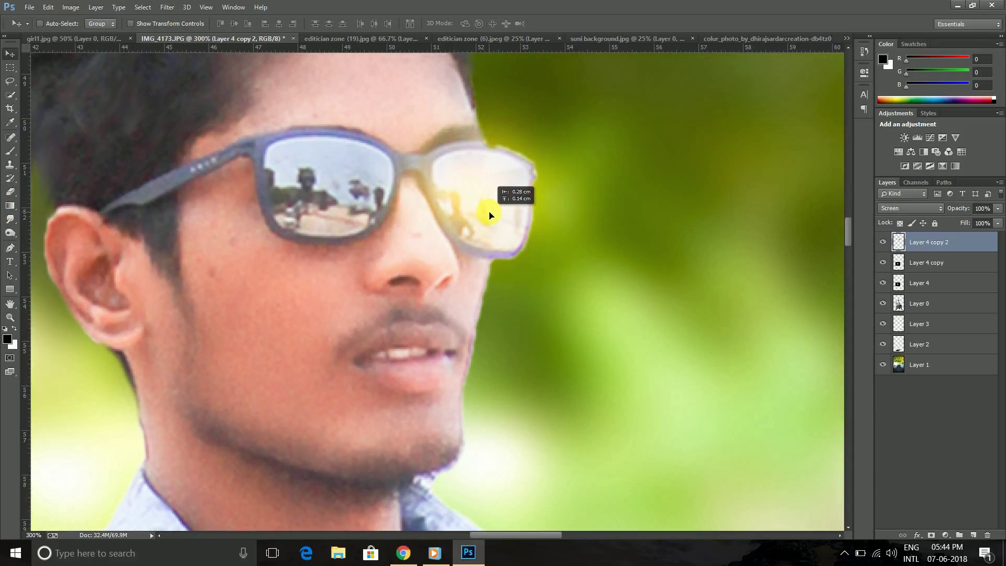
# - Erase glow spilling past the right lens and nose bridge, using eraser sizes 50 then 15
pyautogui.click(10, 191)
pyautogui.press('[')
pyautogui.press('[')
pyautogui.press('[')
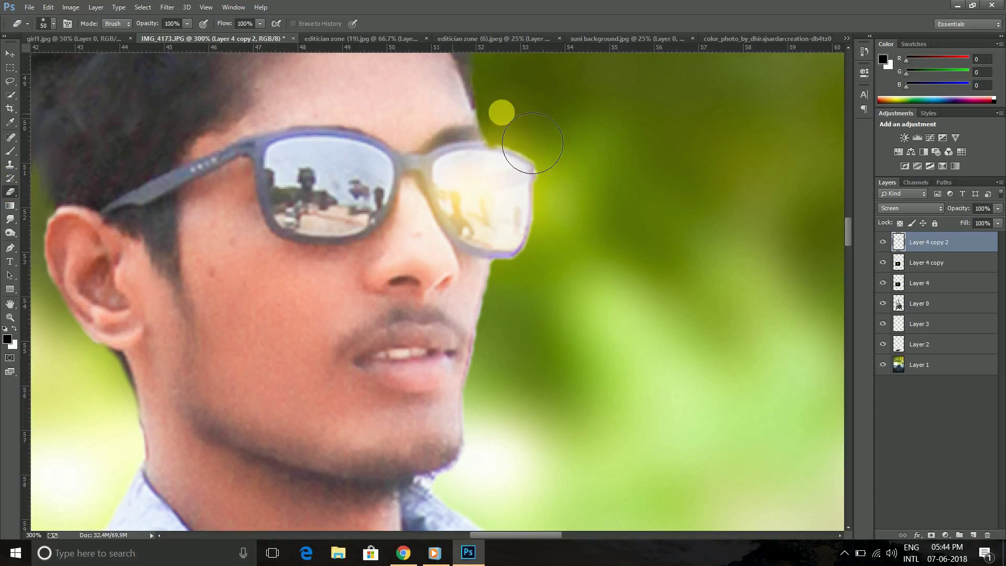
pyautogui.moveTo(548, 155); pyautogui.dragTo(582, 220)
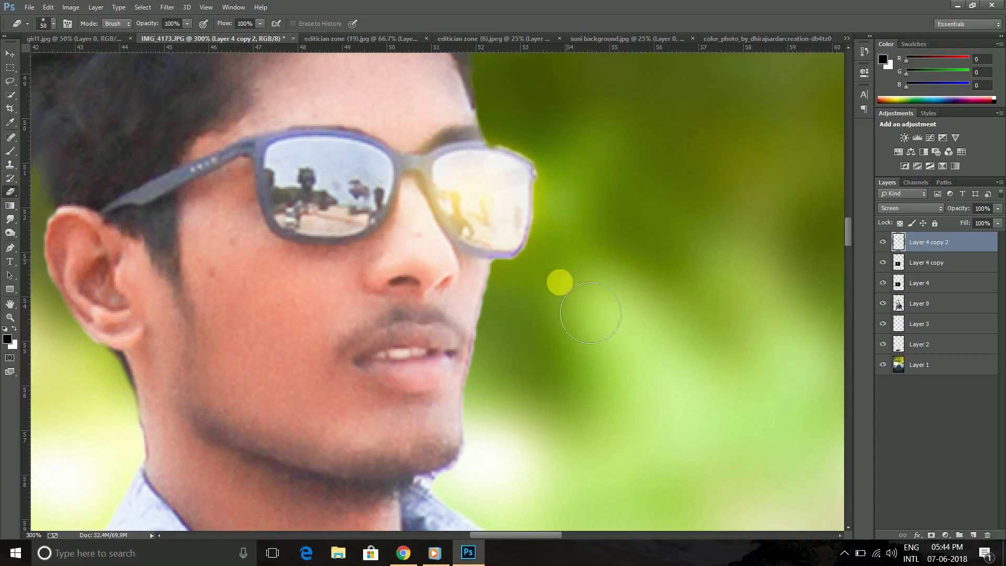
pyautogui.moveTo(448, 323); pyautogui.dragTo(409, 200)
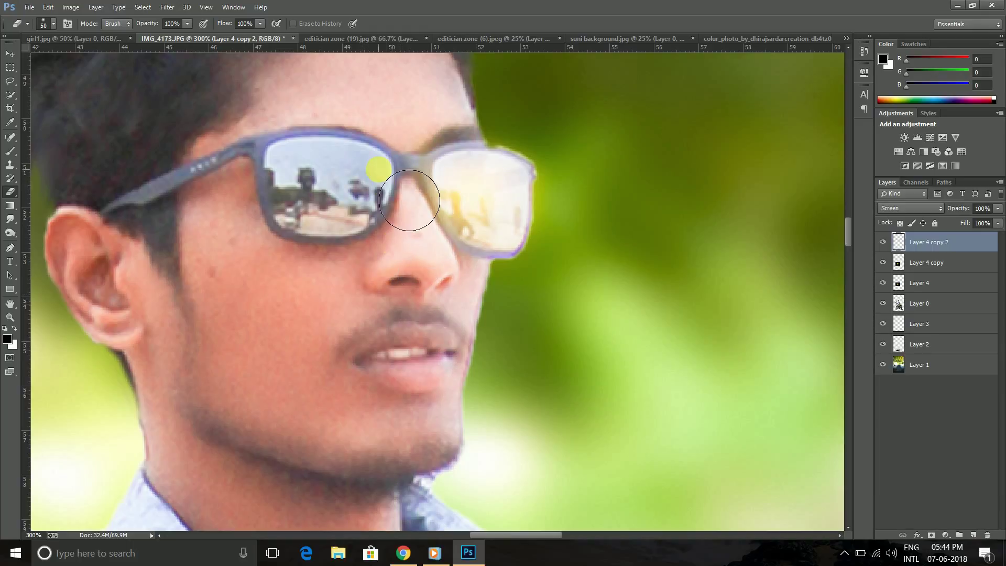
pyautogui.press('[')
pyautogui.press('[')
pyautogui.press('[')
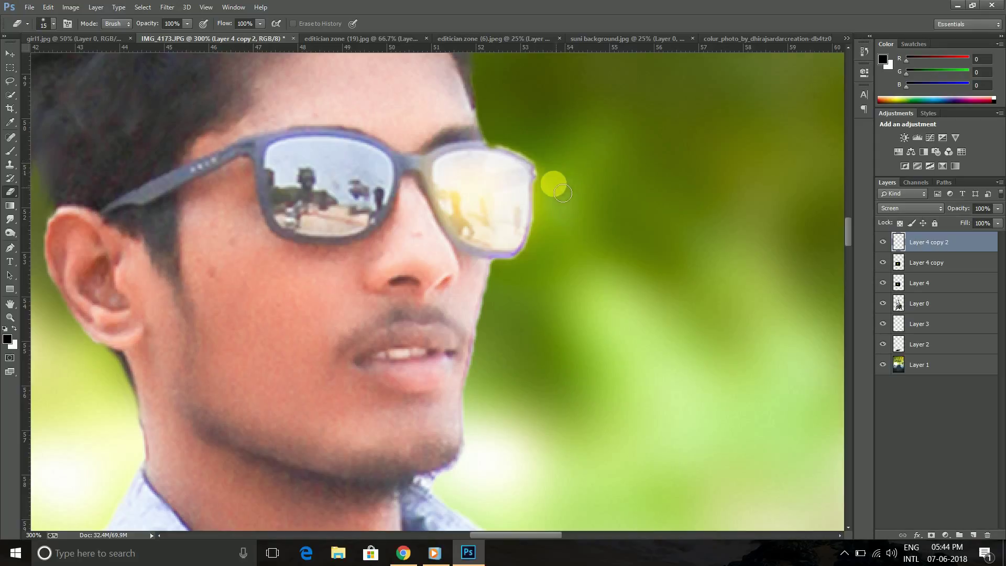
pyautogui.moveTo(550, 238); pyautogui.dragTo(470, 270)
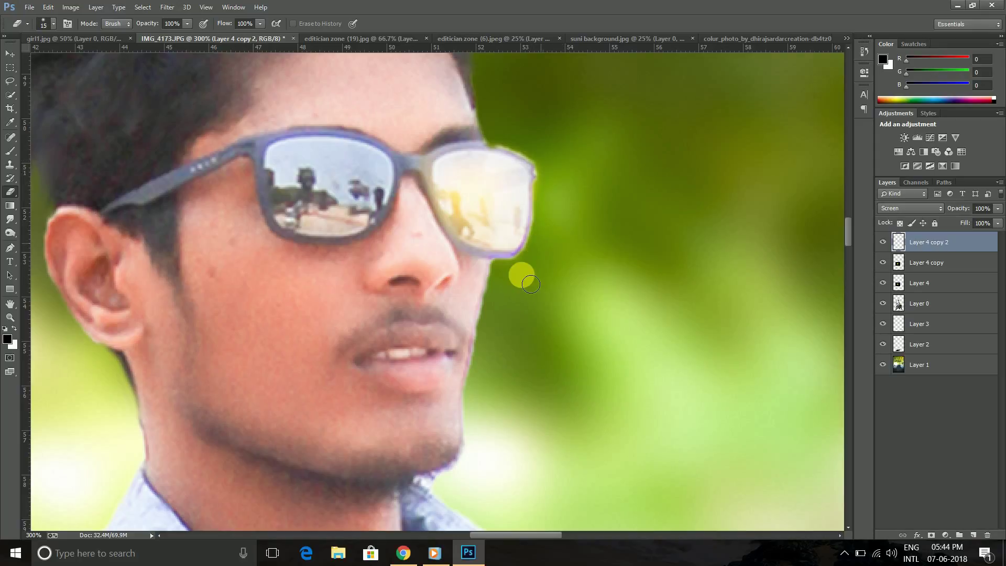
pyautogui.moveTo(426, 261); pyautogui.dragTo(409, 169)
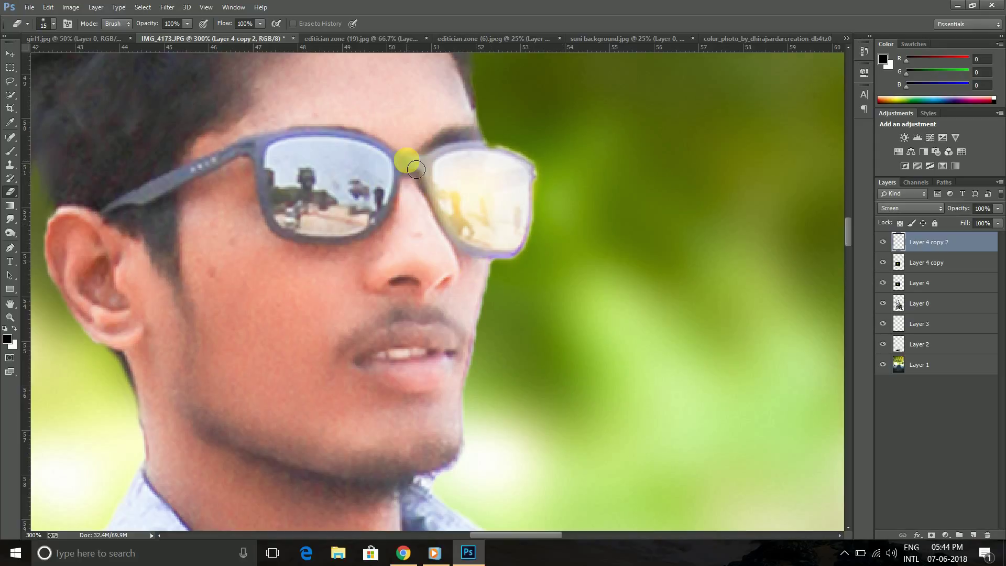
pyautogui.moveTo(416, 169)
pyautogui.mouseDown()
pyautogui.moveTo(539, 134)
pyautogui.moveTo(358, 208)
pyautogui.moveTo(493, 197)
pyautogui.mouseUp()
pyautogui.press('v')
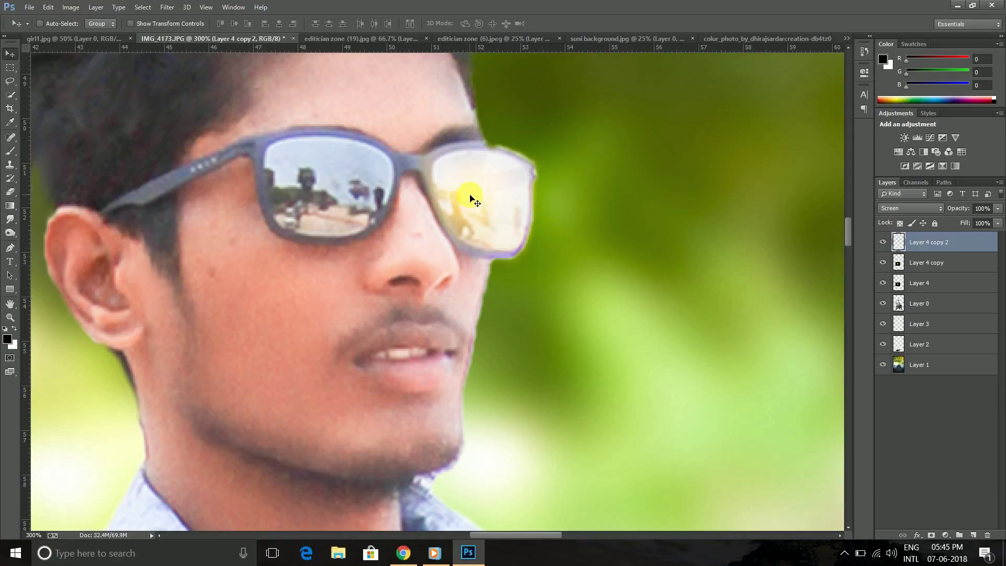
# - Duplicate the lens glow layer and move the copy onto the left lens
pyautogui.hotkey('ctrl', 'j')
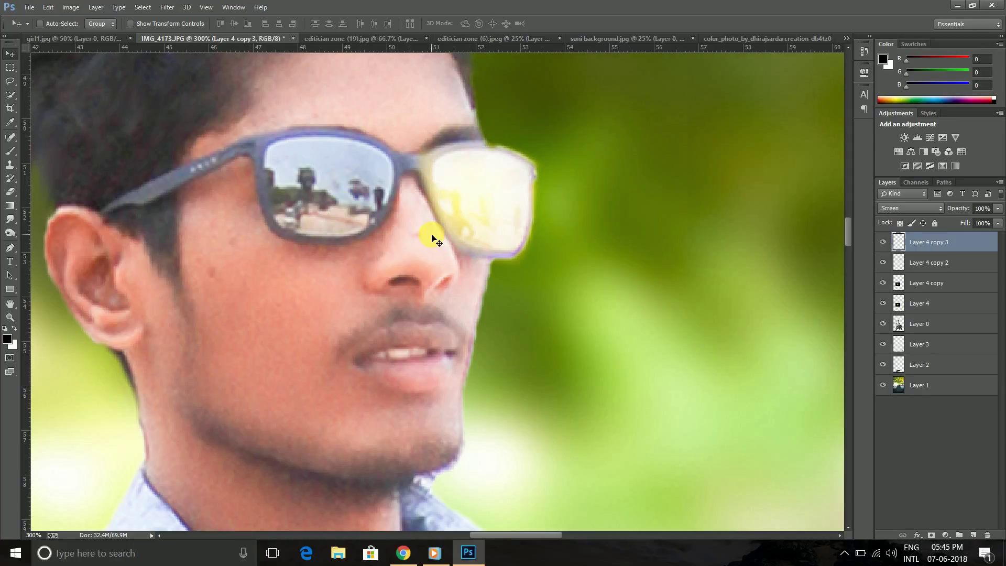
pyautogui.moveTo(477, 210); pyautogui.dragTo(330, 191)
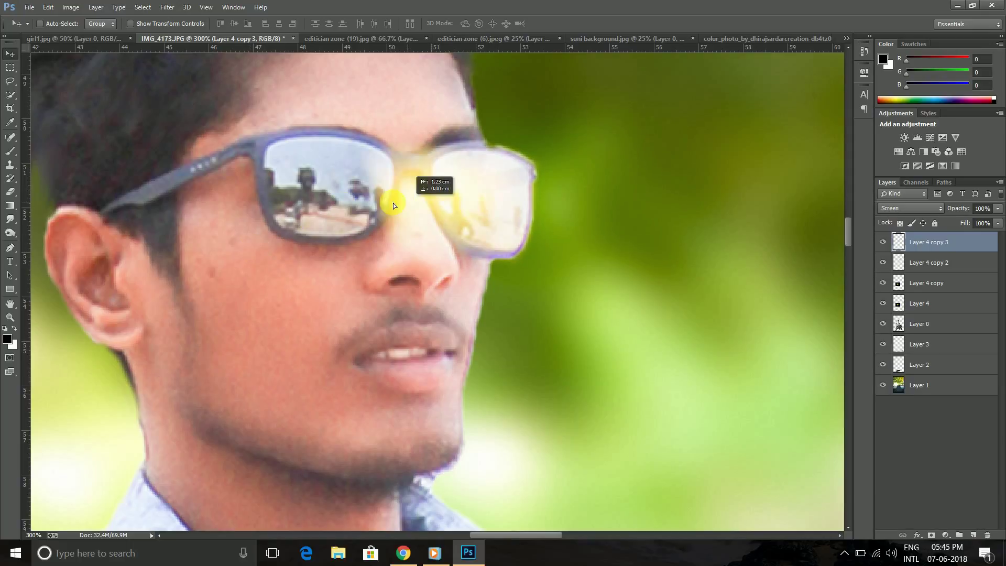
pyautogui.rightClick(330, 190)
pyautogui.click(386, 100)
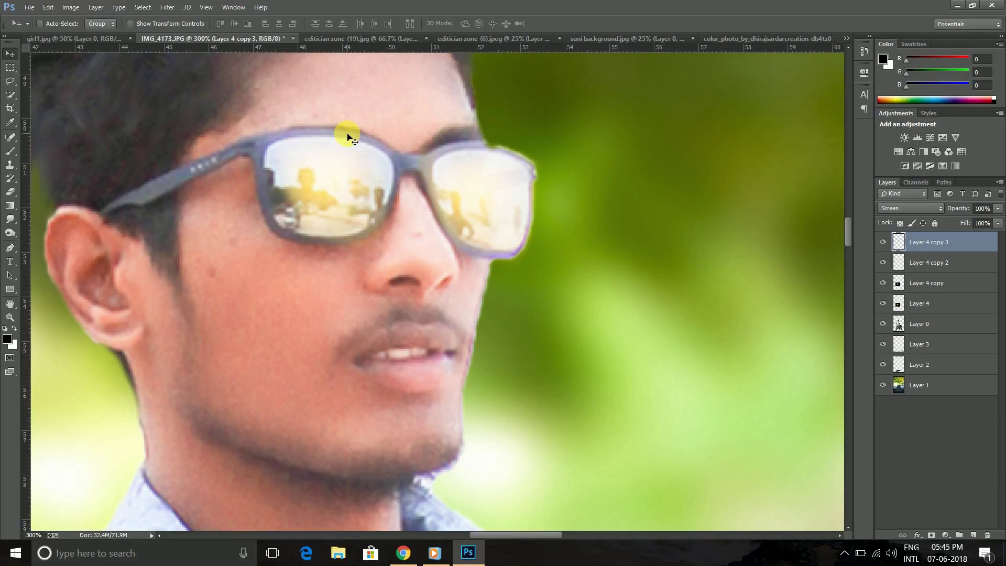
# - Mirror the left-lens copy horizontally, fit it inside the lens, and tilt it about 3 degrees
pyautogui.hotkey('ctrl', 't')
pyautogui.rightClick(356, 190)
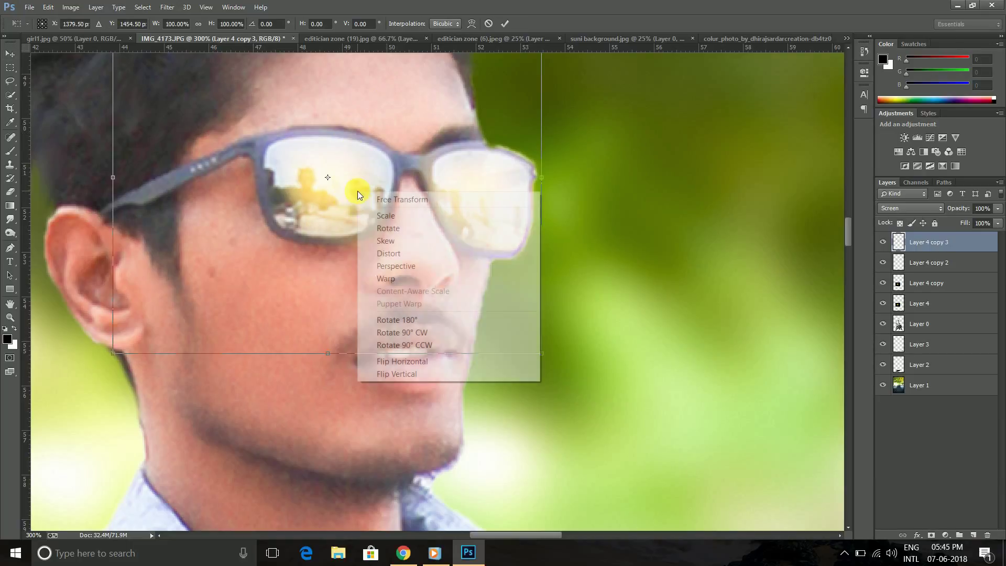
pyautogui.click(401, 362)
pyautogui.click(505, 24)
pyautogui.moveTo(367, 178); pyautogui.dragTo(376, 146)
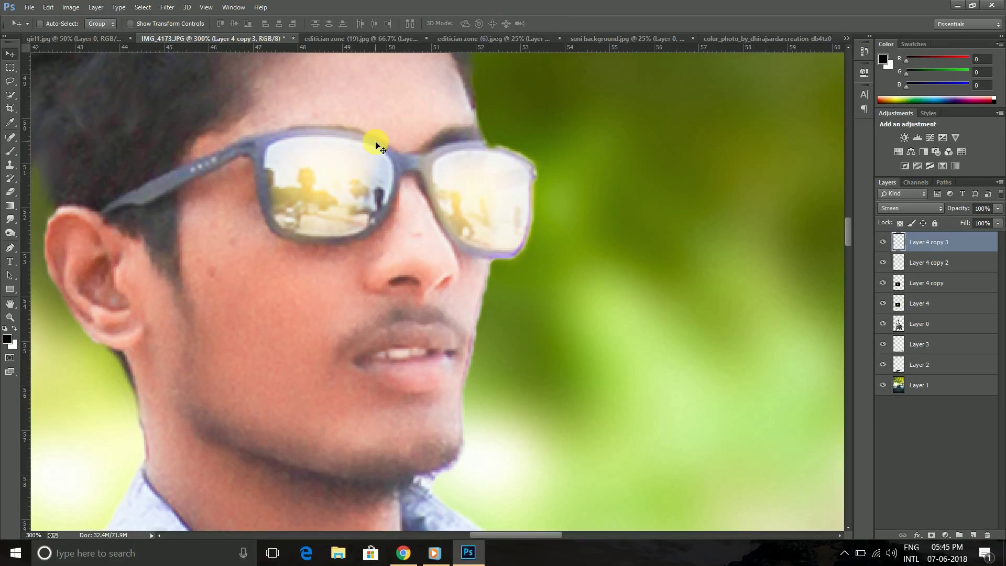
pyautogui.hotkey('ctrl', 't')
pyautogui.moveTo(112, 366); pyautogui.dragTo(101, 359)
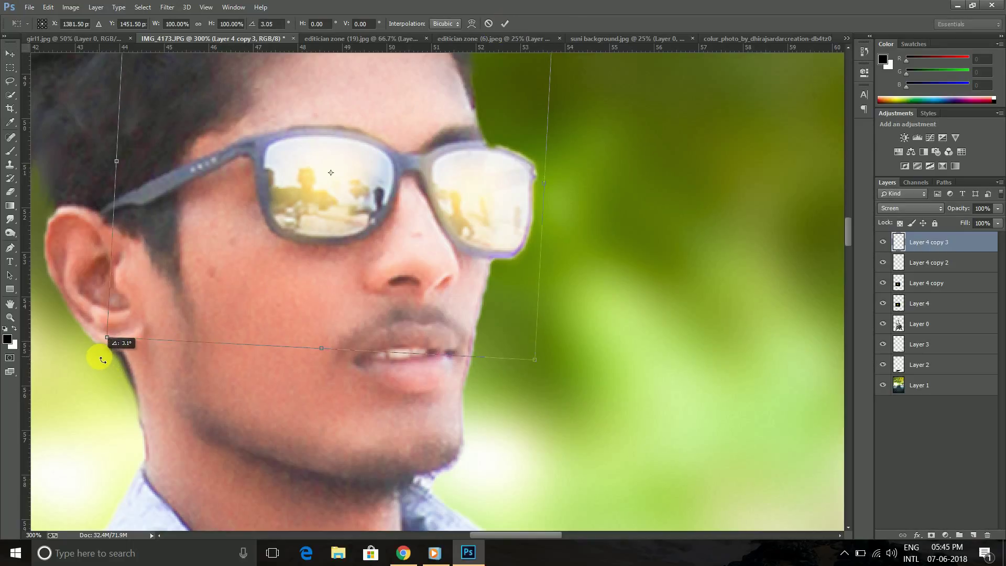
pyautogui.click(504, 23)
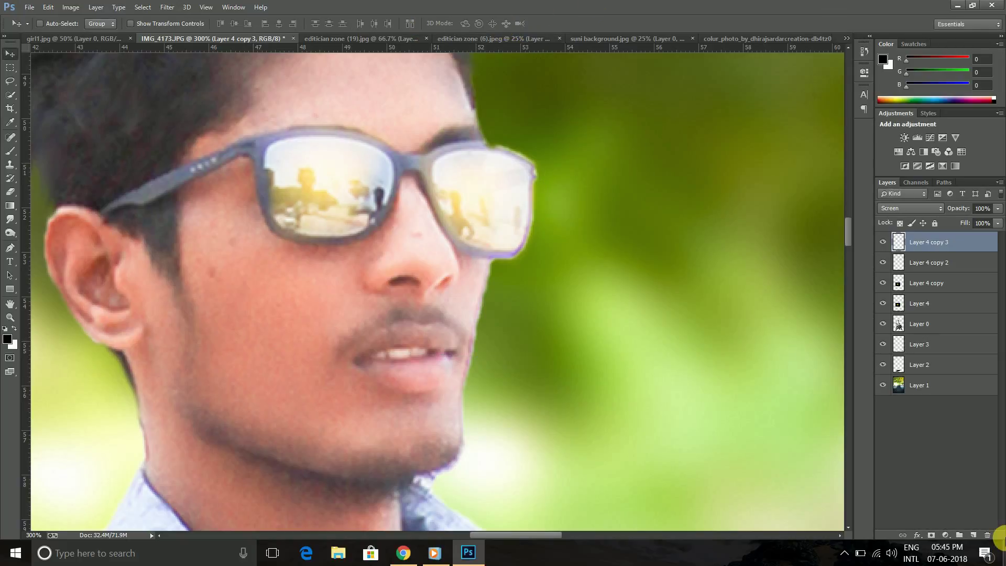
# - Select both lens glow layers and merge them, then undo the merge
pyautogui.keyDown('shift'); pyautogui.click(938, 271); pyautogui.keyUp('shift')
pyautogui.click(167, 7)
pyautogui.click(296, 158)
pyautogui.hotkey('ctrl', 'e')
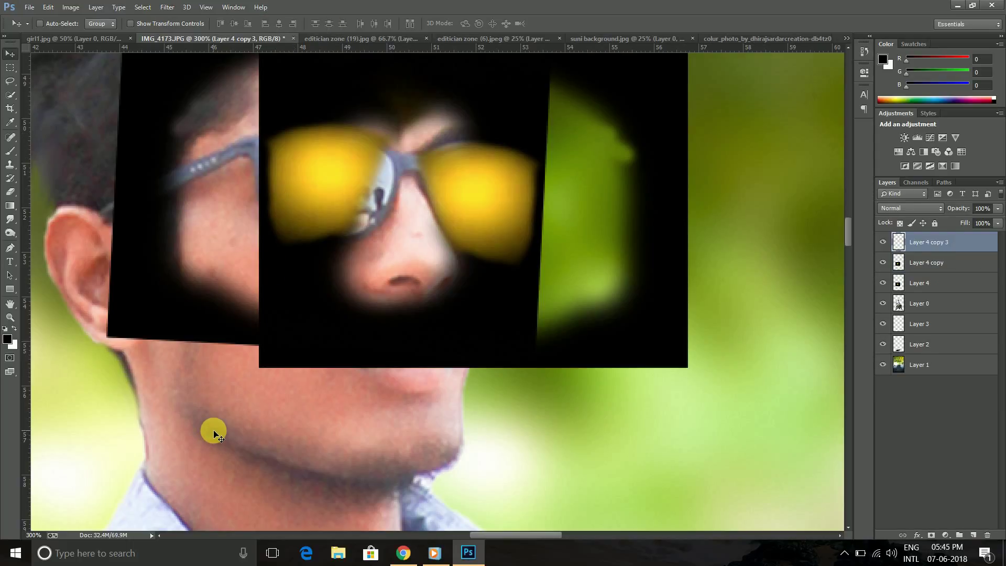
pyautogui.hotkey('ctrl', 'z')
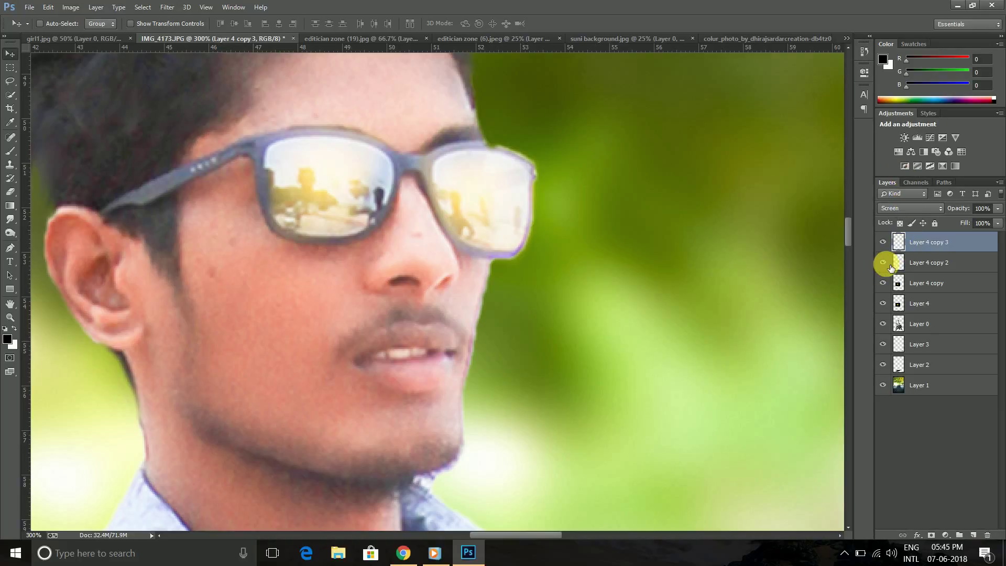
# - Toggle the reflection layer to compare, then nudge the left-lens reflection slightly
pyautogui.click(883, 263)
pyautogui.click(883, 242)
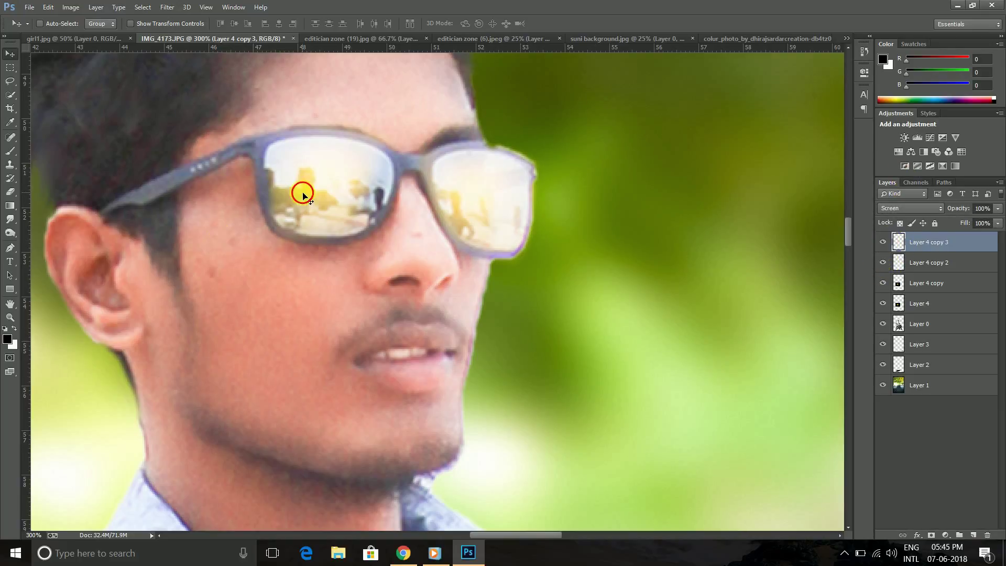
pyautogui.moveTo(312, 206); pyautogui.dragTo(306, 204)
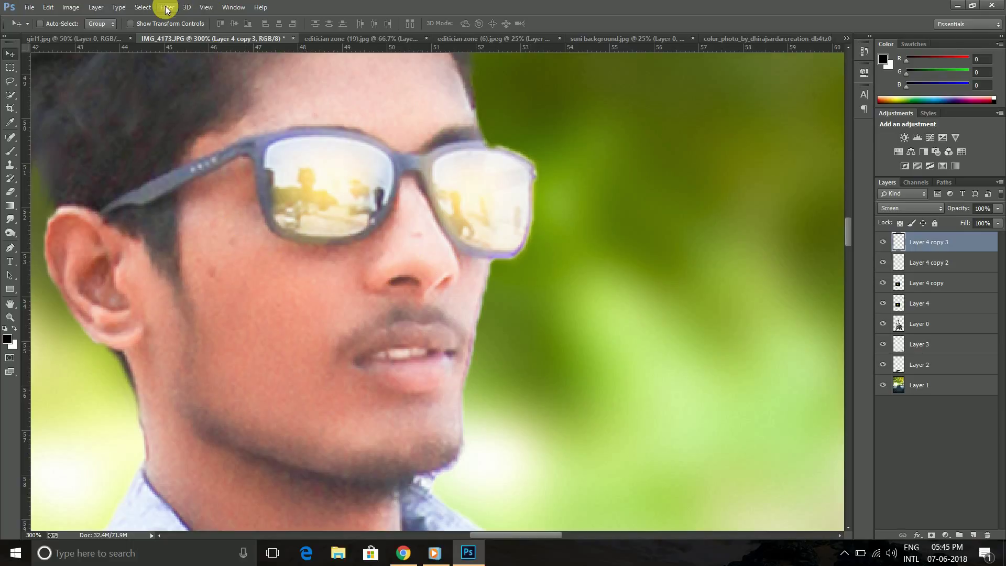
# - Select Layer 4 copy 2 alone and open the Camera Raw Filter on it
pyautogui.click(936, 269)
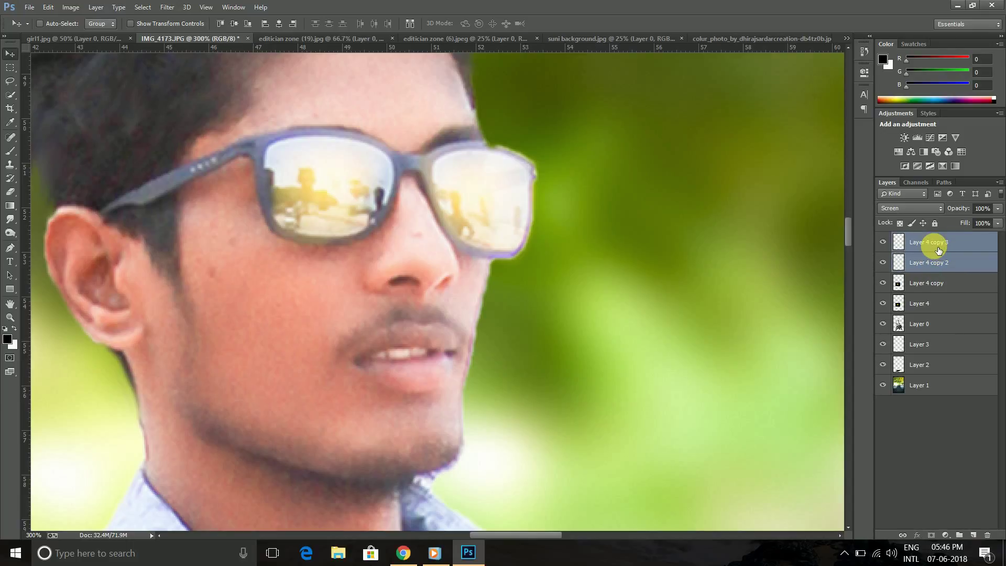
pyautogui.moveTo(939, 250); pyautogui.dragTo(933, 397)
pyautogui.hotkey('ctrl', 'z')
pyautogui.click(928, 263)
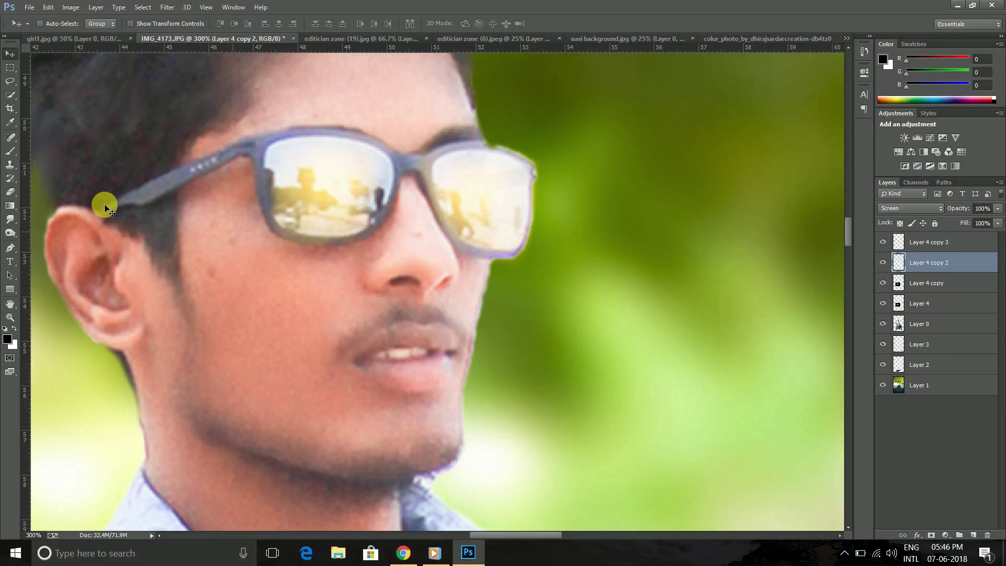
pyautogui.click(167, 8)
pyautogui.click(202, 83)
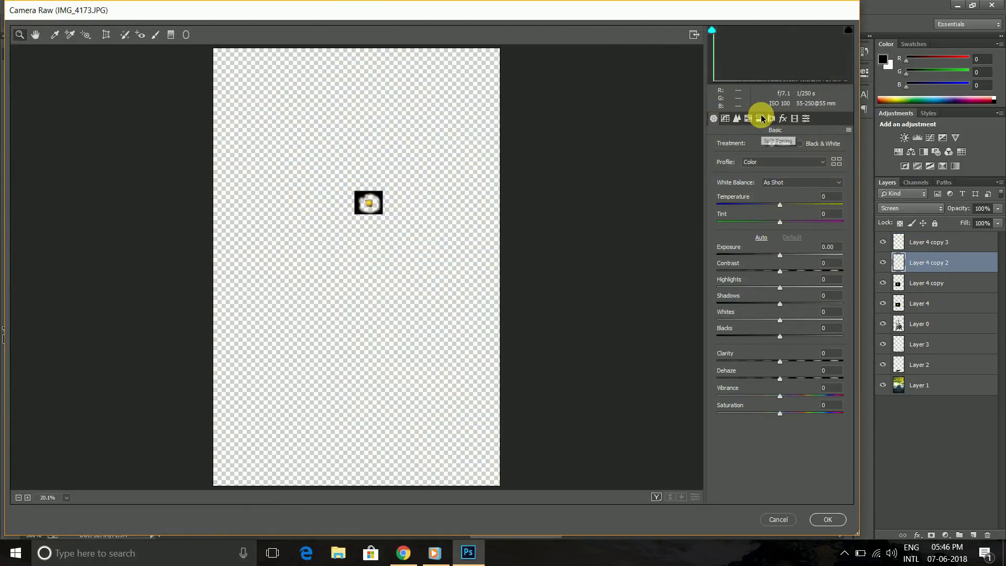
# - Try a Split Toning highlights hue of 228, then cancel the Camera Raw Filter
pyautogui.click(760, 119)
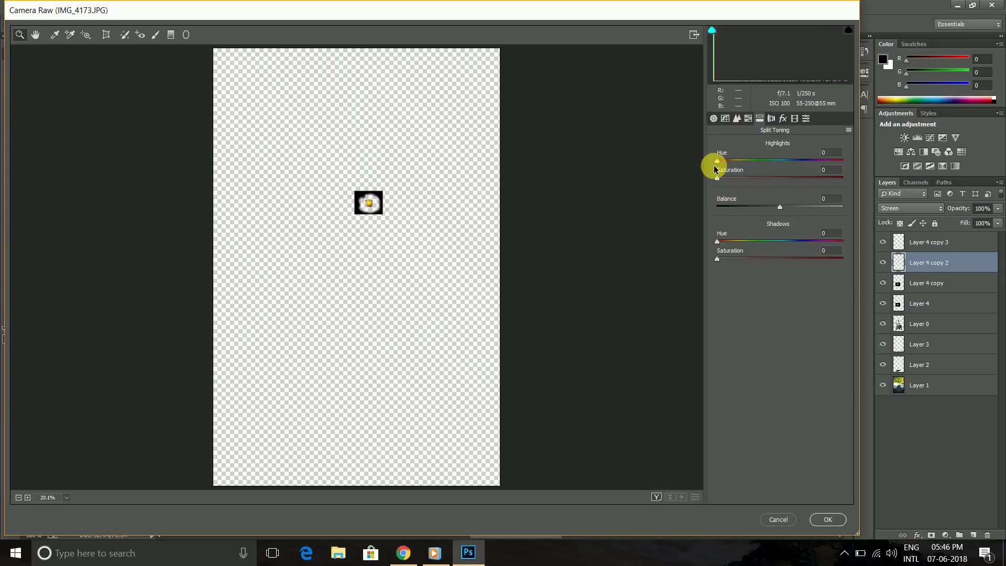
pyautogui.moveTo(719, 162); pyautogui.dragTo(861, 162)
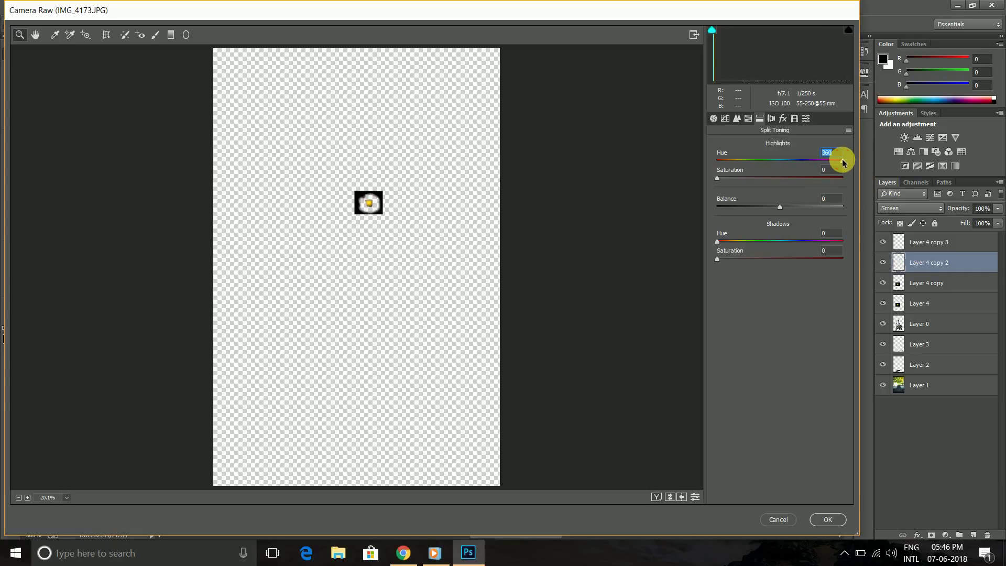
pyautogui.click(779, 520)
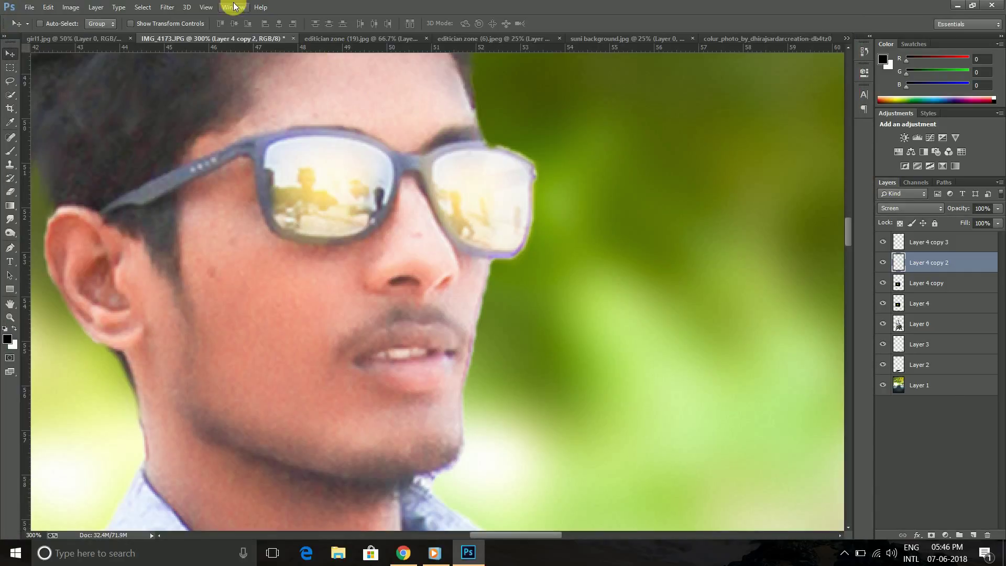
# - Set the HSL Yellows hue to +100 in Camera Raw and nudge the reflection within the right lens
pyautogui.click(167, 7)
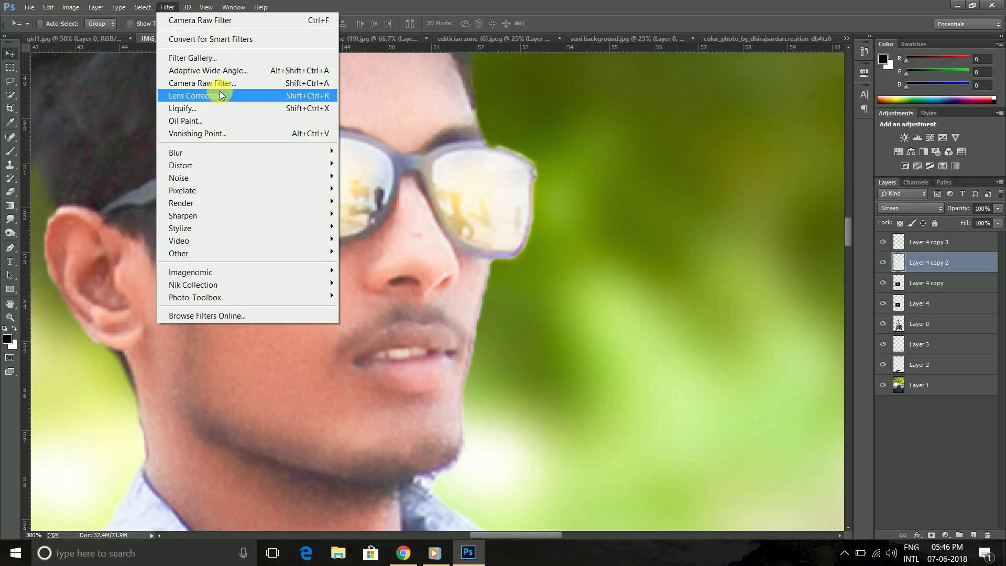
pyautogui.click(231, 83)
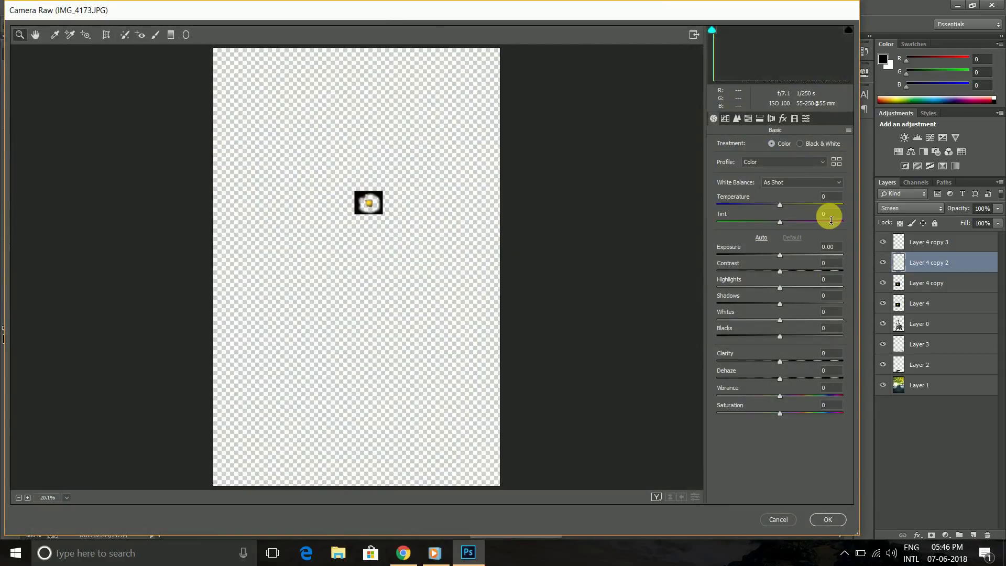
pyautogui.click(749, 119)
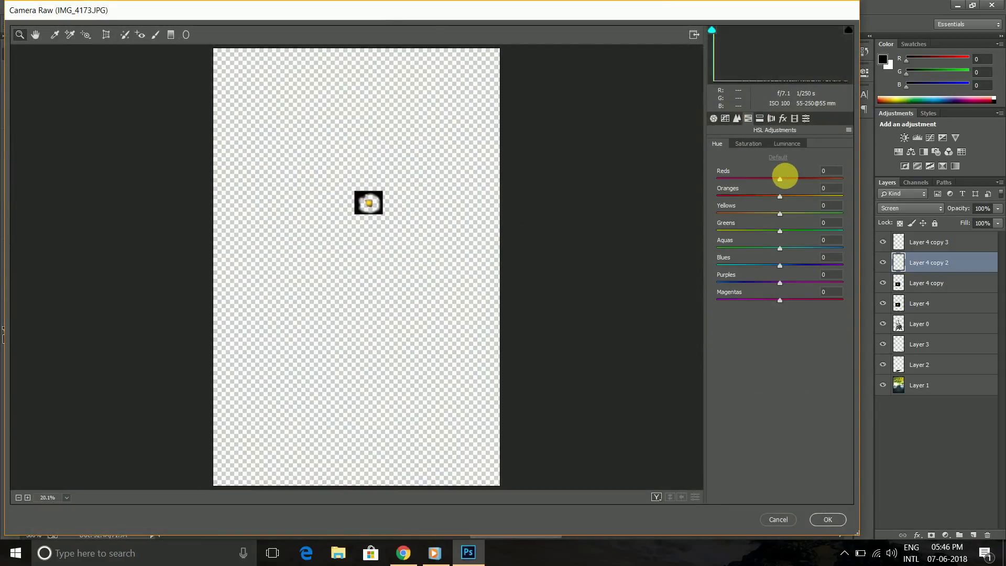
pyautogui.moveTo(781, 217); pyautogui.dragTo(882, 226)
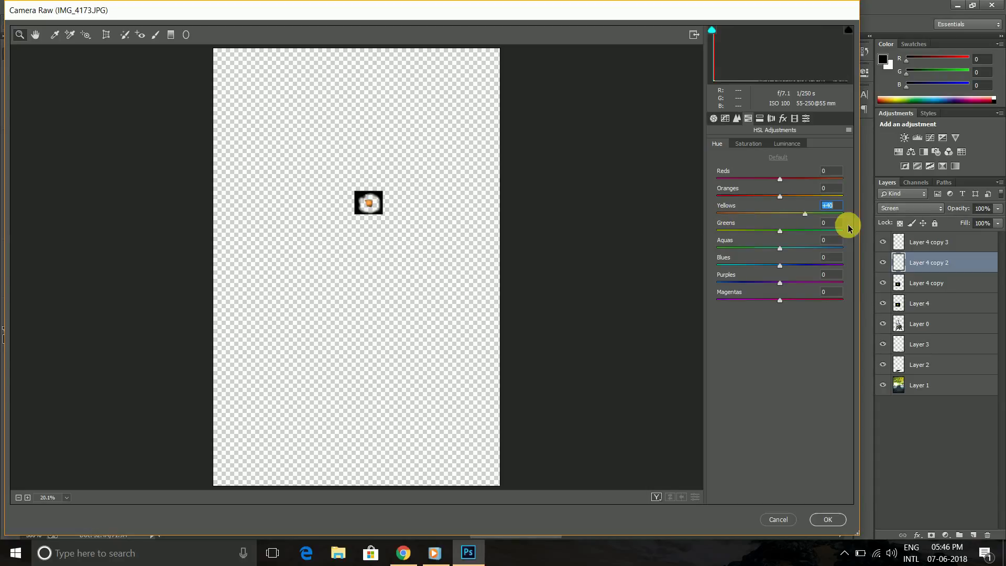
pyautogui.click(827, 519)
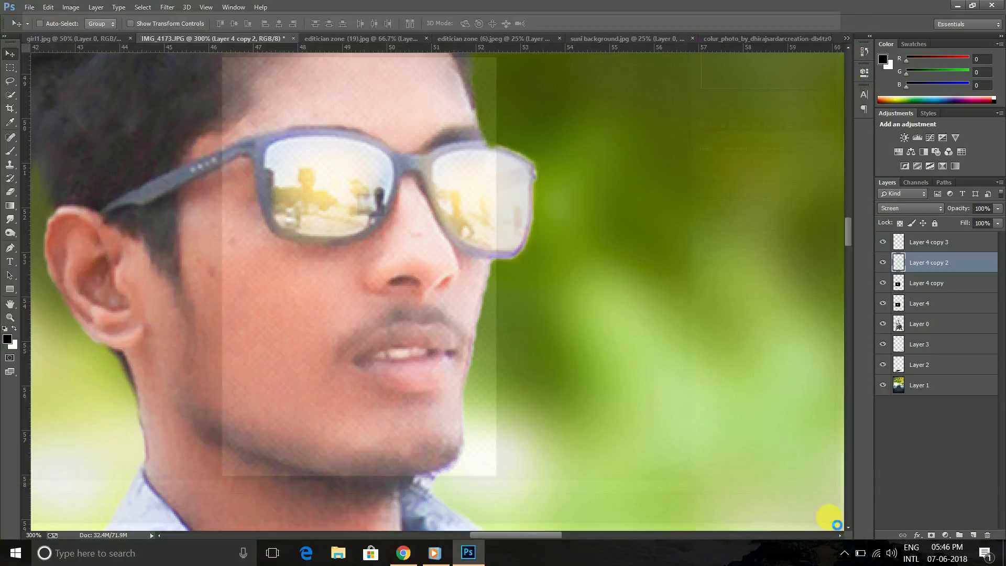
pyautogui.moveTo(464, 194); pyautogui.dragTo(461, 207)
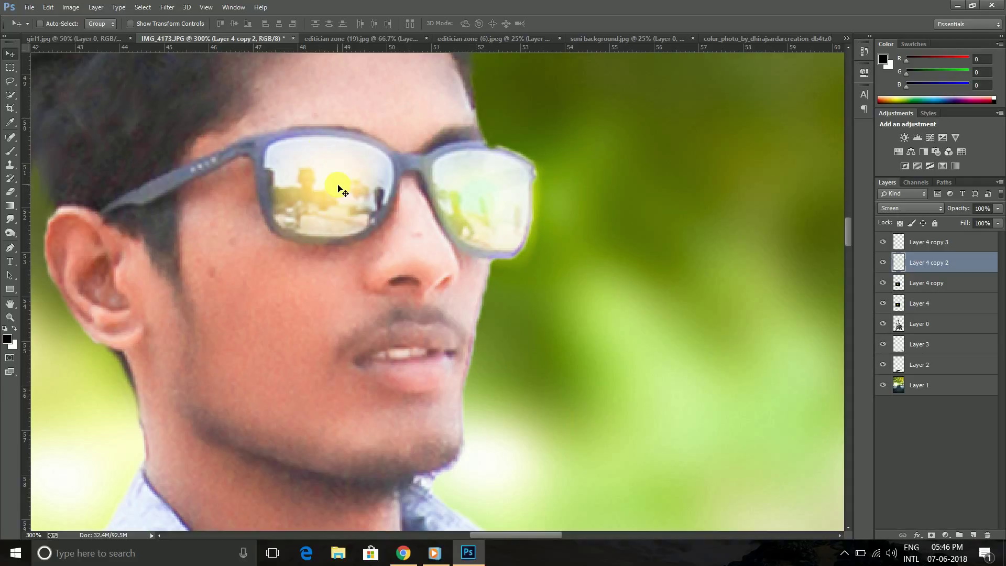
# - Delete the Layer 4 copy 3 and Layer 4 copy 2 lens glow layers and zoom out
pyautogui.click(959, 246)
pyautogui.press('Delete')
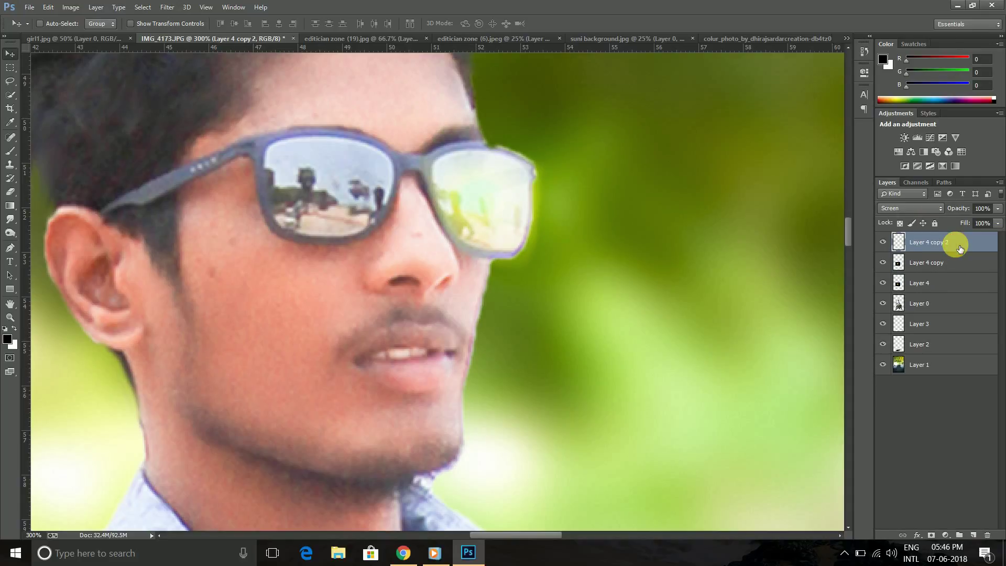
pyautogui.press('Delete')
pyautogui.hotkey('ctrl', '-')
pyautogui.hotkey('ctrl', '-')
pyautogui.hotkey('ctrl', '-')
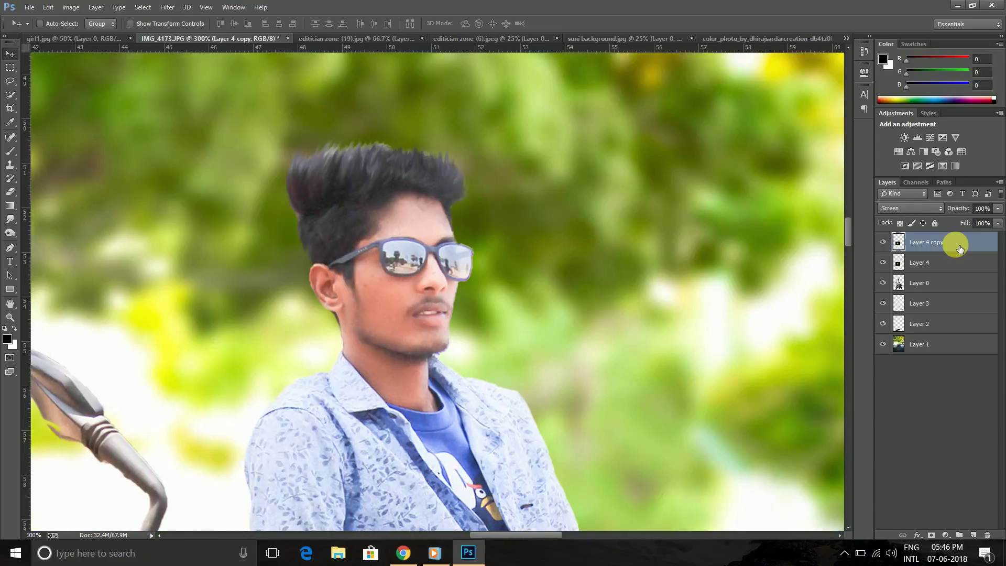
pyautogui.hotkey('ctrl', '-')
pyautogui.hotkey('ctrl', '-')
pyautogui.hotkey('ctrl', '-')
pyautogui.hotkey('ctrl', '-')
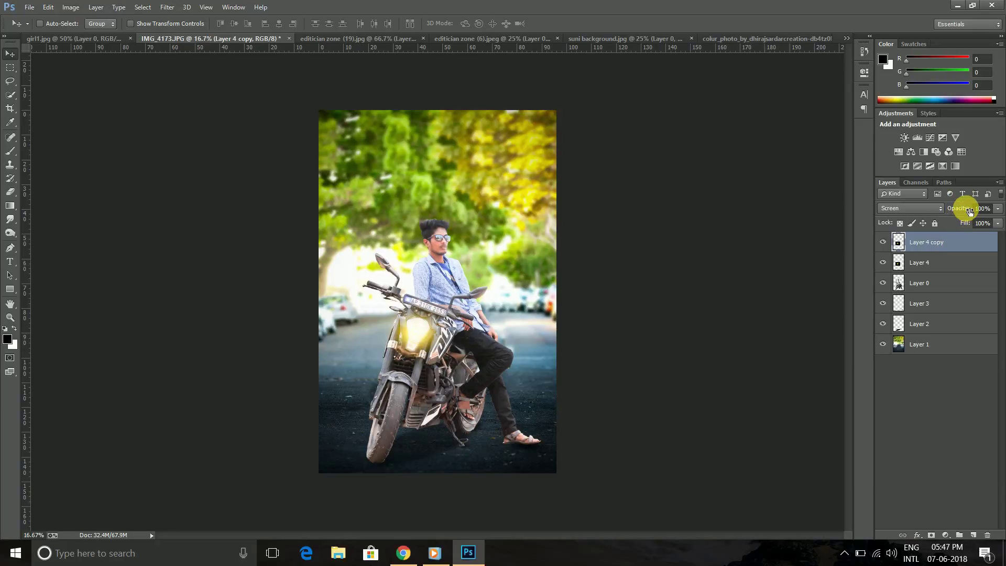
# - Lower the headlight glow layers' opacity to about 49%, toggling visibility to compare
pyautogui.moveTo(969, 211); pyautogui.dragTo(943, 210)
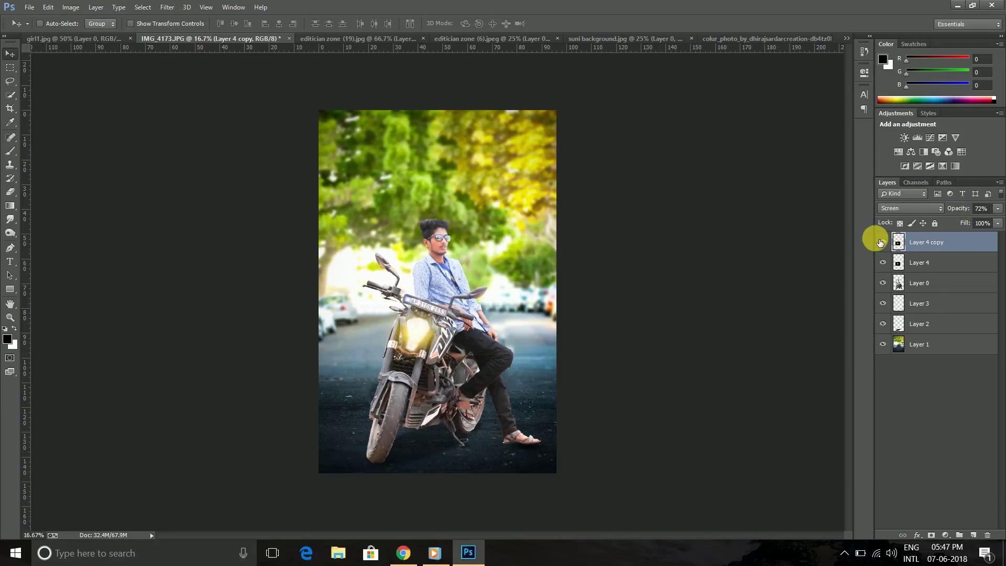
pyautogui.click(885, 243)
pyautogui.click(885, 243)
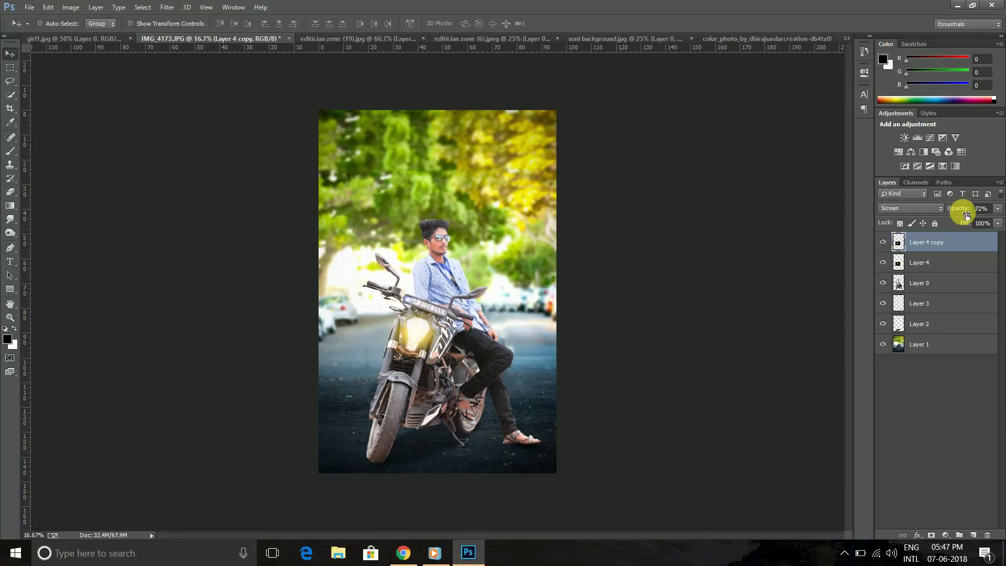
pyautogui.click(938, 262)
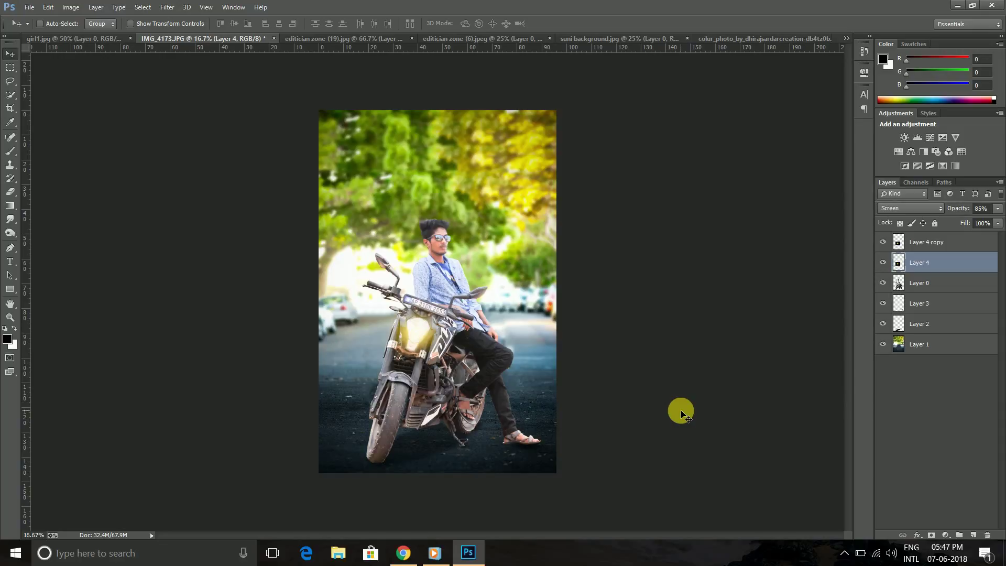
pyautogui.moveTo(961, 208)
pyautogui.mouseDown()
pyautogui.moveTo(953, 217)
pyautogui.moveTo(963, 211)
pyautogui.mouseUp()
pyautogui.click(951, 242)
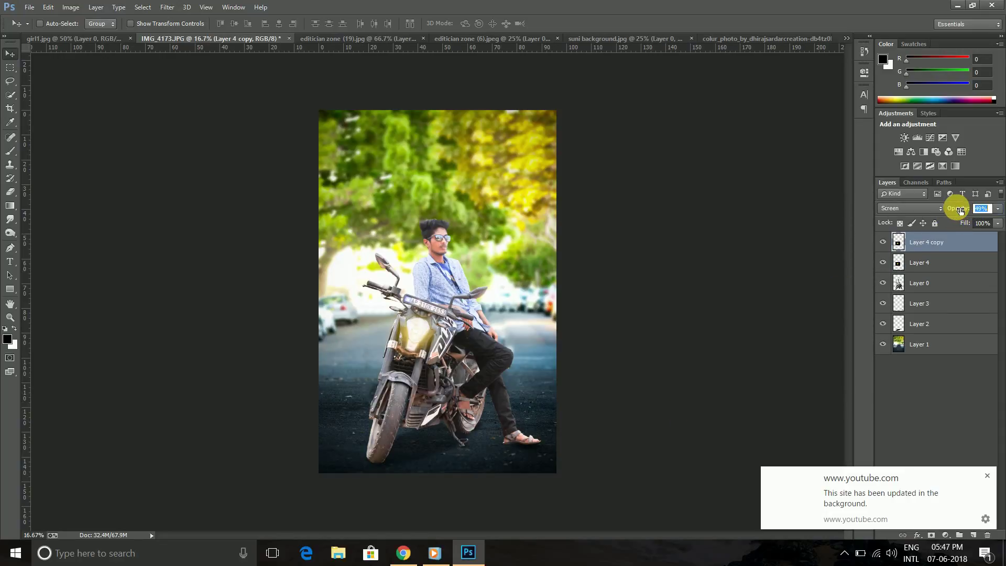
pyautogui.click(883, 242)
pyautogui.click(883, 242)
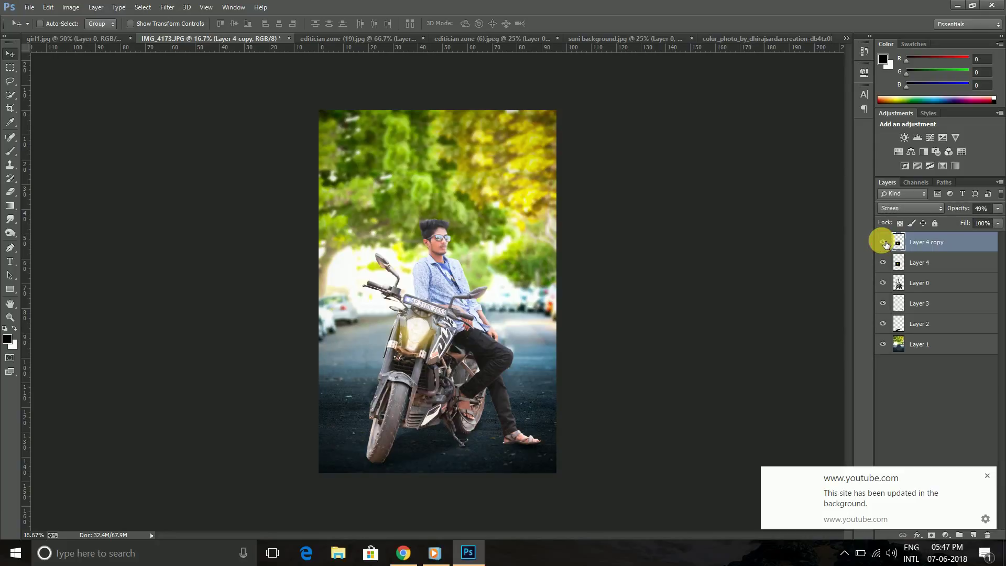
pyautogui.click(987, 477)
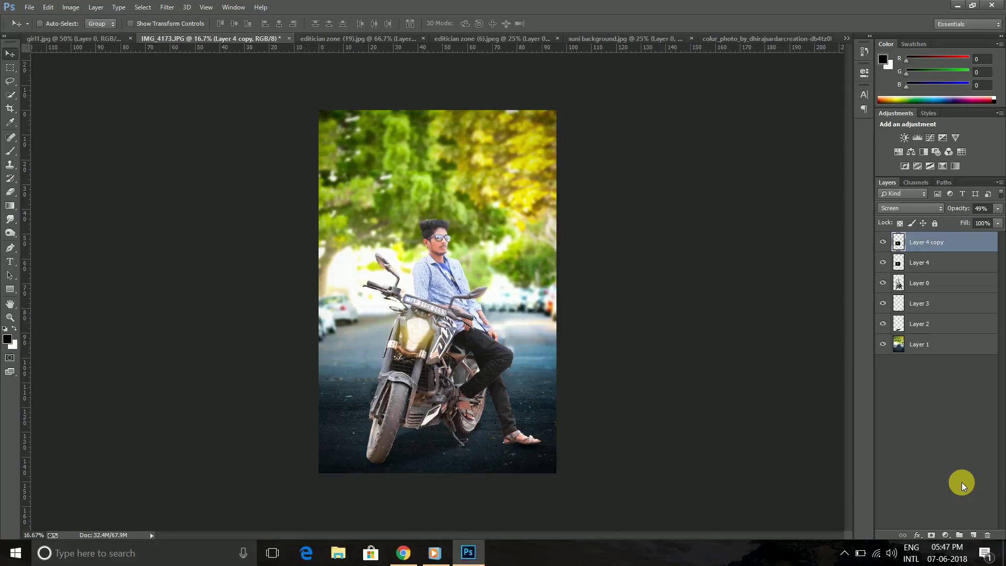
# - Zoom to 100% on the rider and create a new empty Layer 5
pyautogui.hotkey('ctrl', '1')
pyautogui.scroll(5, 437, 341)
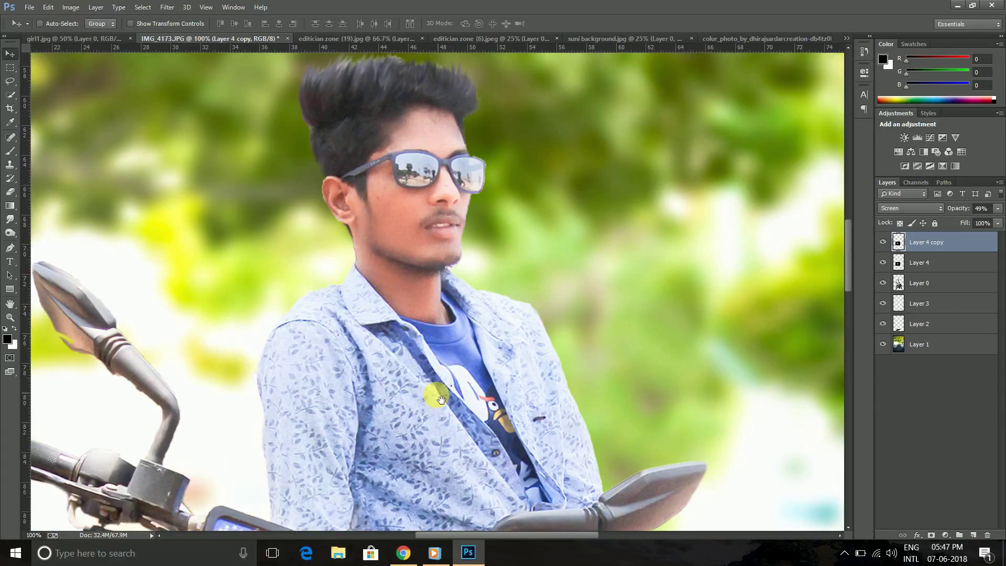
pyautogui.scroll(3, 437, 338)
pyautogui.scroll(2, 438, 341)
pyautogui.scroll(1, 438, 343)
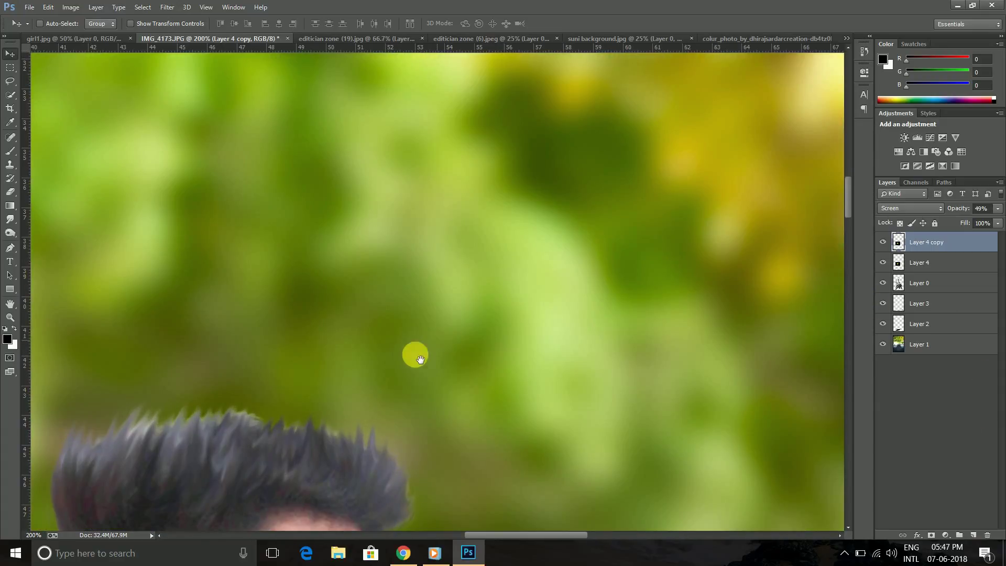
pyautogui.scroll(-5, 414, 353)
pyautogui.scroll(-4, 364, 141)
pyautogui.scroll(-1, 308, 233)
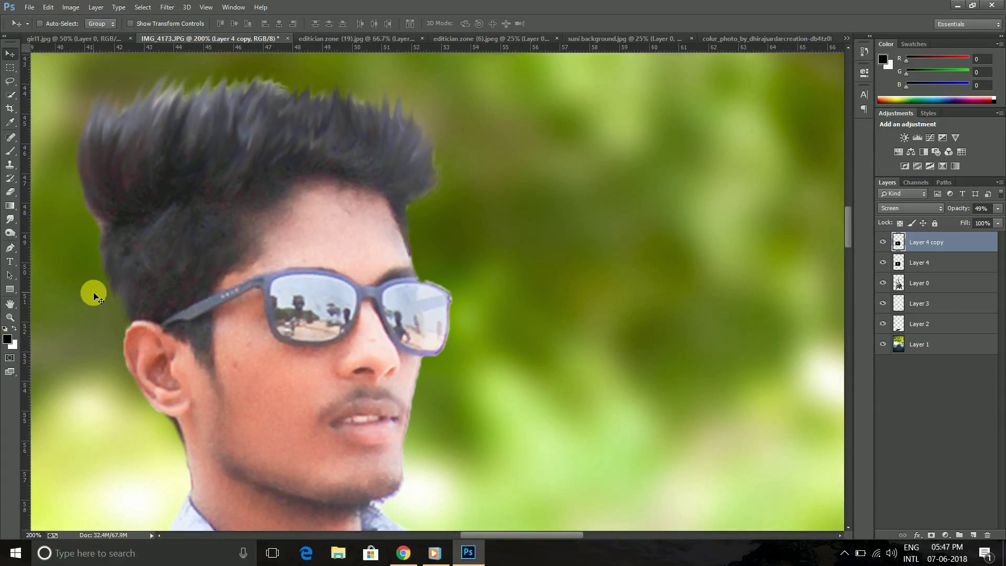
pyautogui.hotkey('ctrl', 'shift', 'n')
pyautogui.click(593, 178)
# - Paint a soft black patch over the left lens and enlarge it to about 120%
pyautogui.click(10, 151)
pyautogui.press('[')
pyautogui.press('[')
pyautogui.press('[')
pyautogui.moveTo(312, 303); pyautogui.dragTo(315, 353)
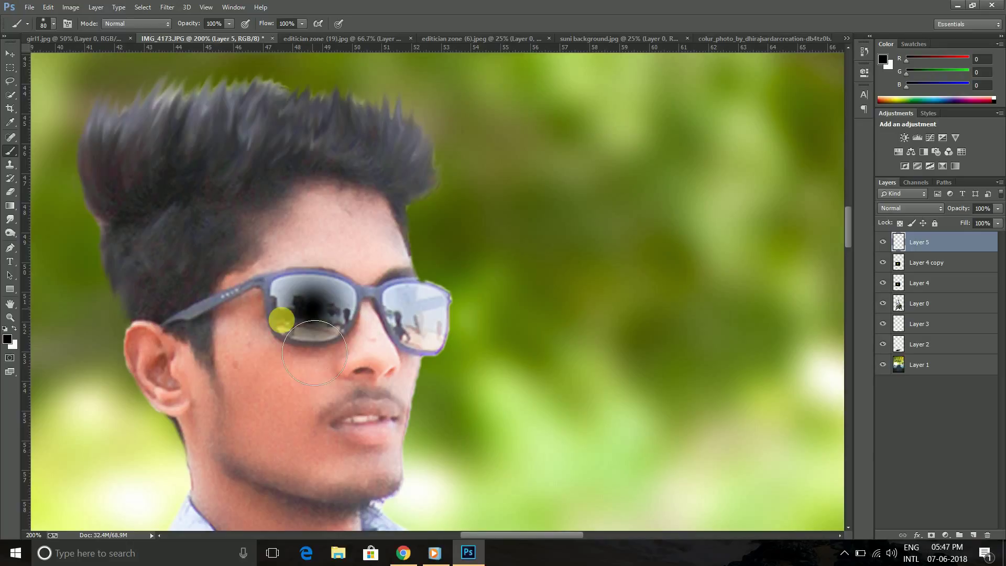
pyautogui.hotkey('ctrl', 't')
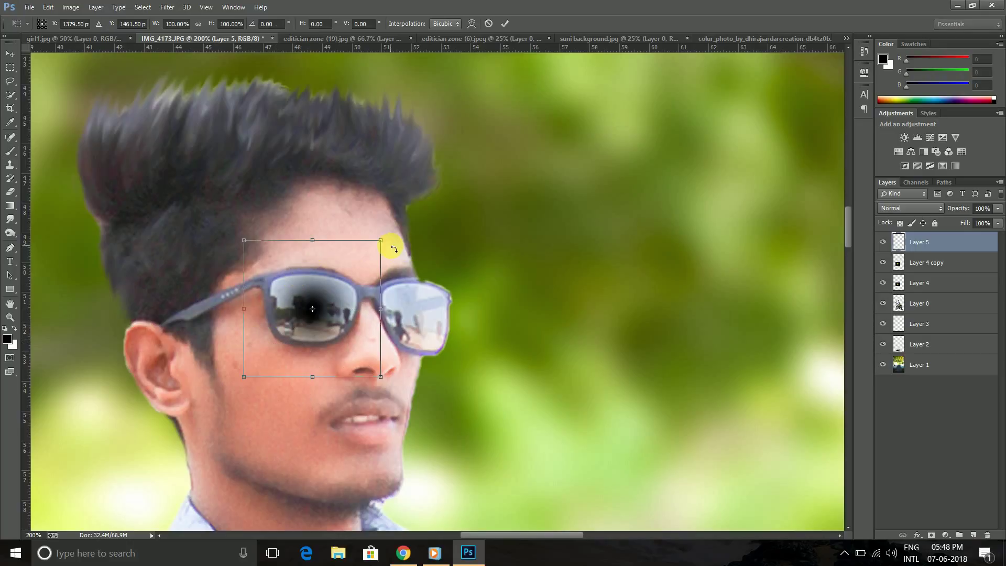
pyautogui.moveTo(381, 241); pyautogui.dragTo(394, 227)
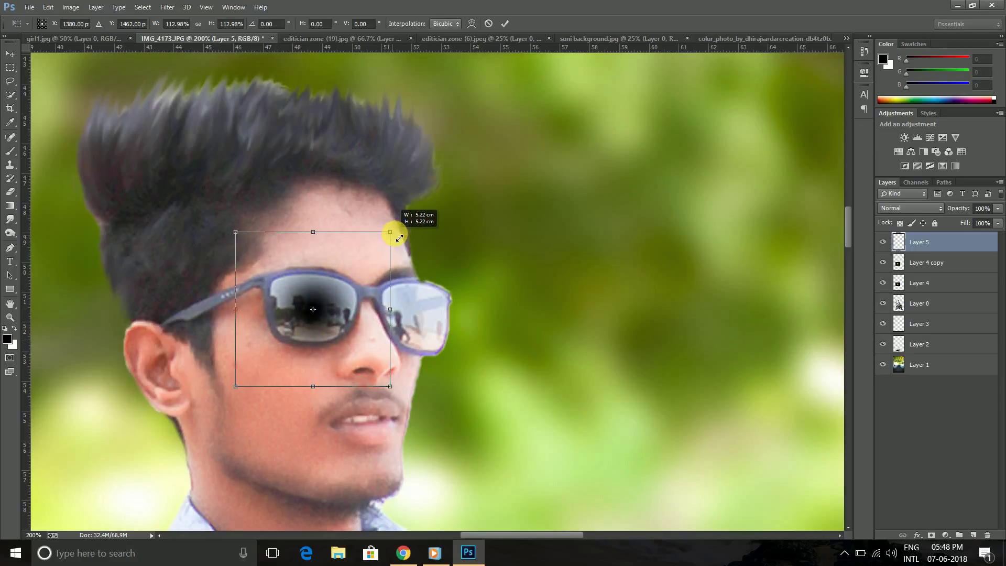
pyautogui.click(505, 26)
# - Shift the patch's hue by +20 with Hue/Saturation, then undo the black patch
pyautogui.click(168, 6)
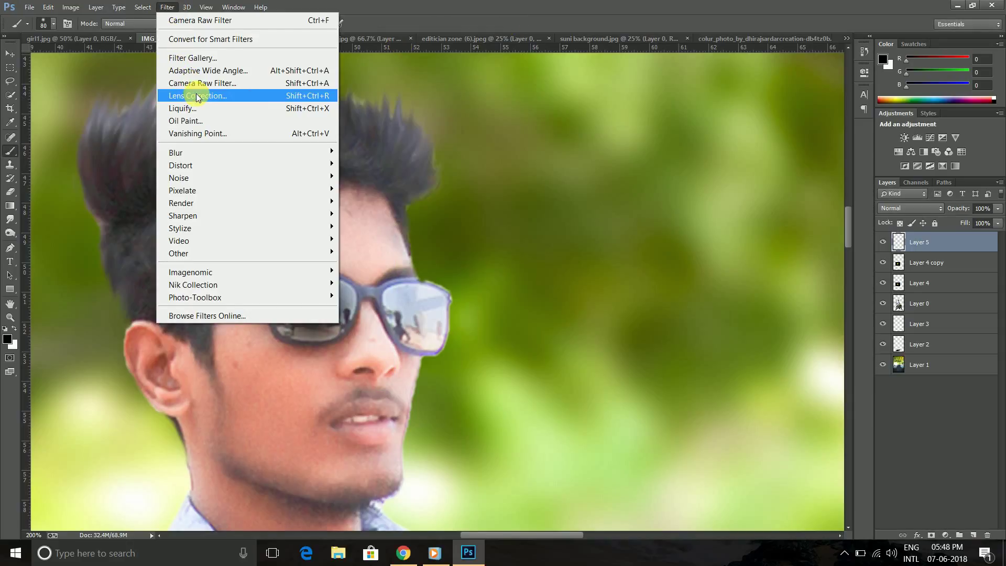
pyautogui.click(71, 7)
pyautogui.moveTo(92, 39)
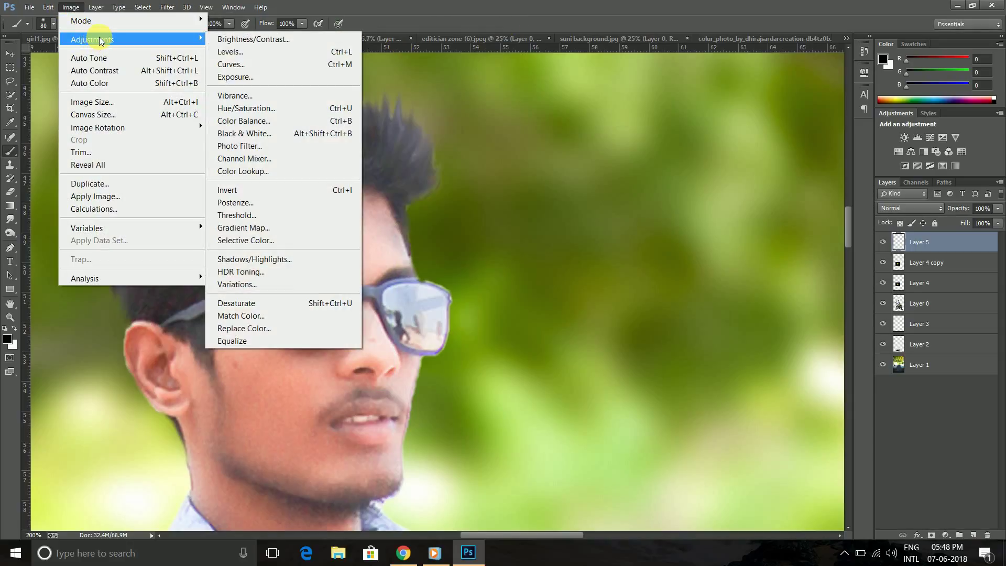
pyautogui.click(257, 107)
pyautogui.moveTo(643, 179); pyautogui.dragTo(653, 178)
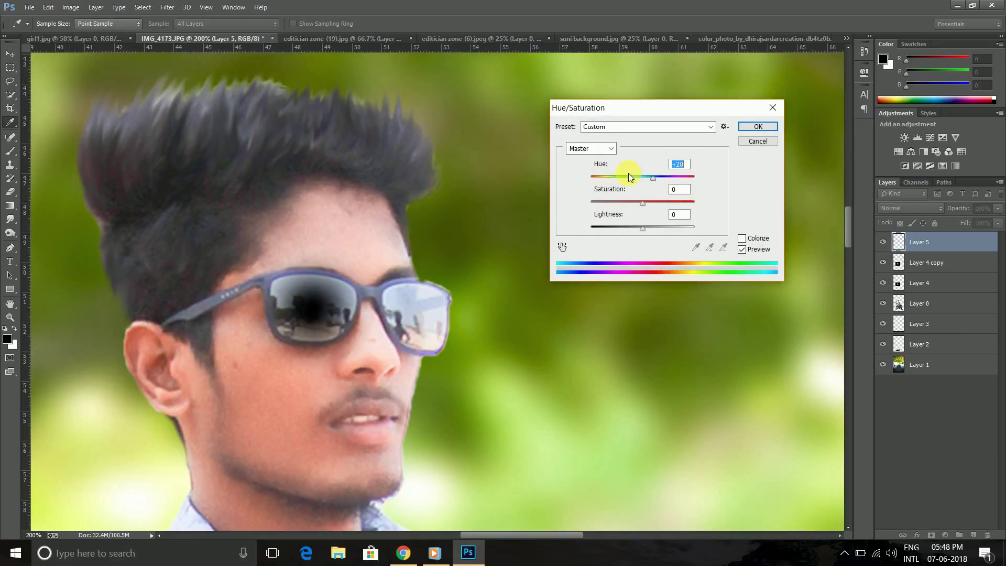
pyautogui.click(758, 126)
pyautogui.press('b')
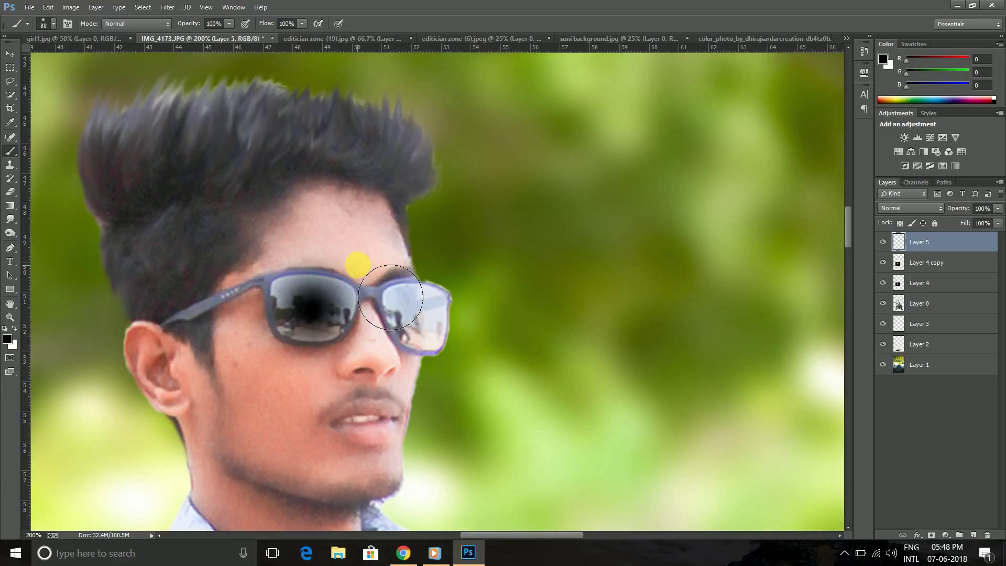
pyautogui.hotkey('ctrl', 'z')
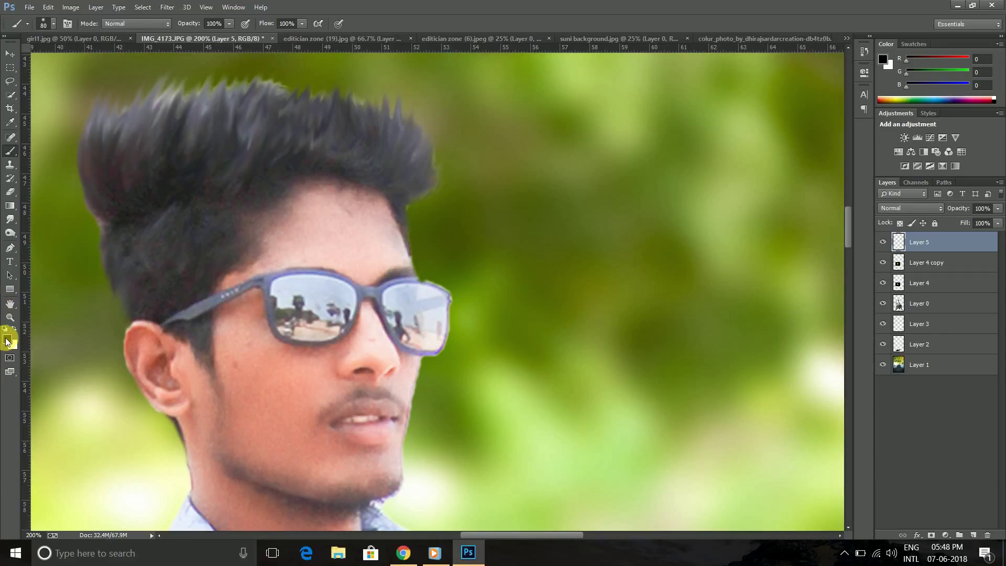
# - Set the foreground colour to bright green #57ed57
pyautogui.click(7, 341)
pyautogui.click(516, 238)
pyautogui.click(471, 193)
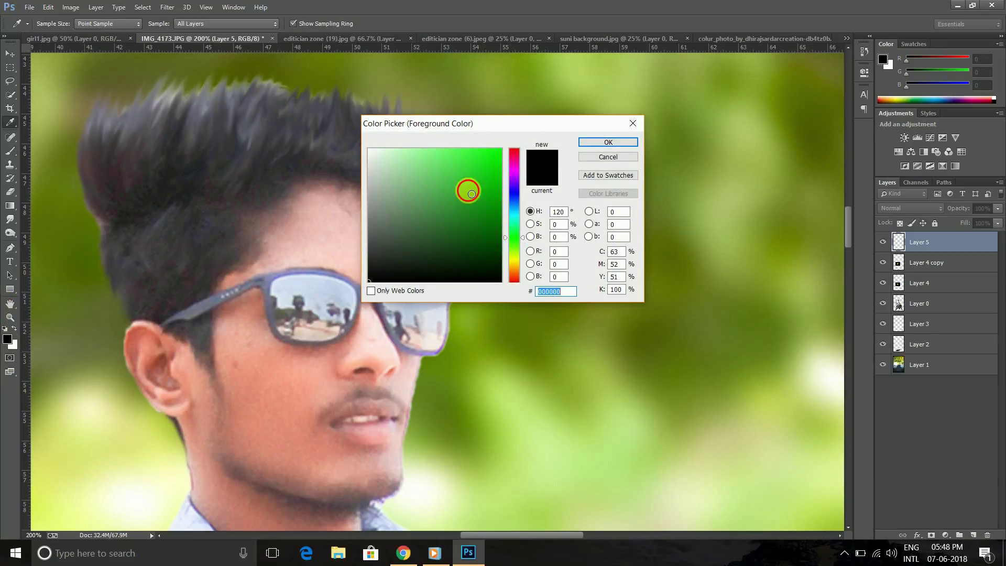
pyautogui.moveTo(472, 194); pyautogui.dragTo(452, 158)
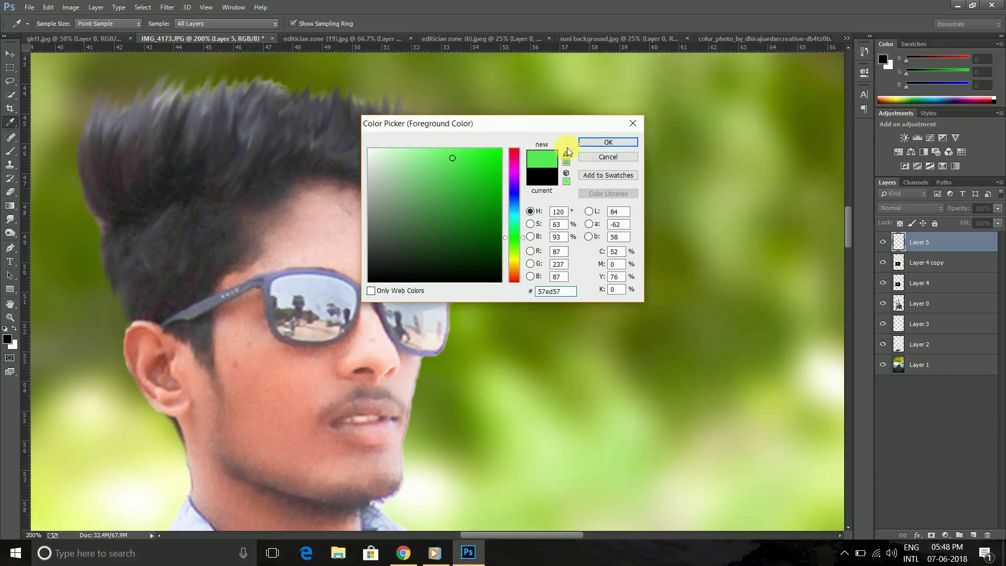
pyautogui.click(608, 142)
# - Dab green onto the left lens and scale and position the dab over it
pyautogui.press('b')
pyautogui.click(314, 309)
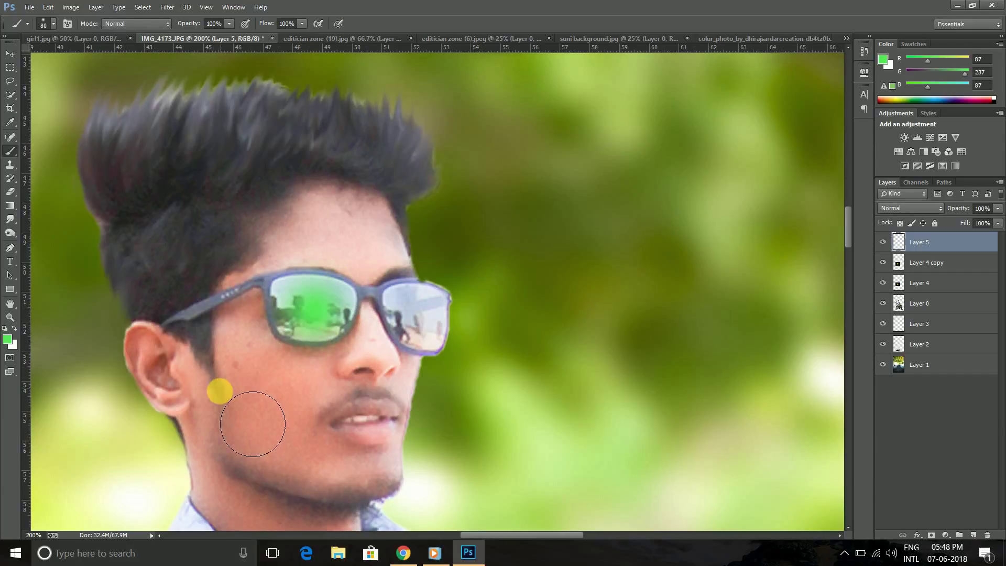
pyautogui.hotkey('ctrl', 't')
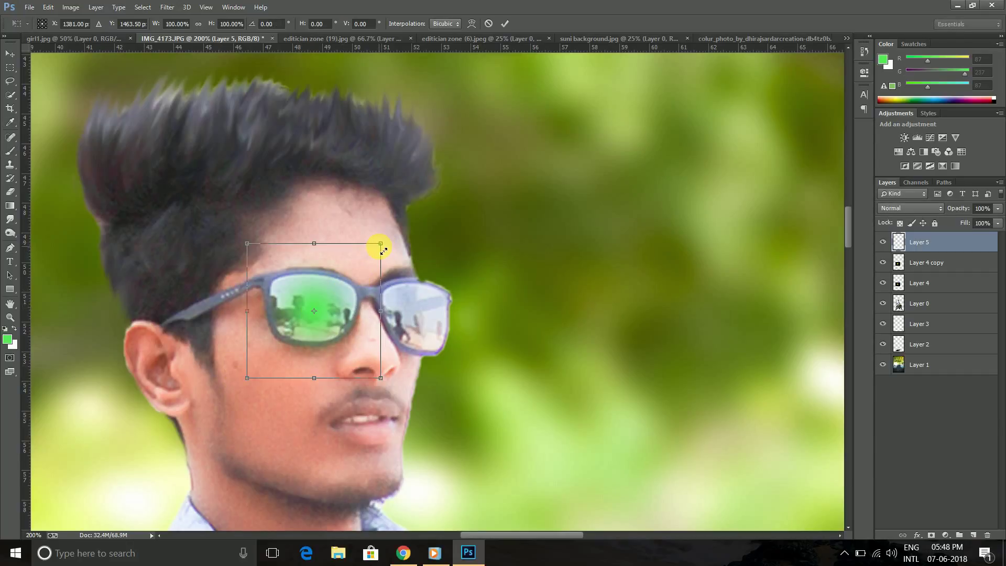
pyautogui.moveTo(384, 251); pyautogui.dragTo(412, 221)
pyautogui.moveTo(352, 265); pyautogui.dragTo(331, 289)
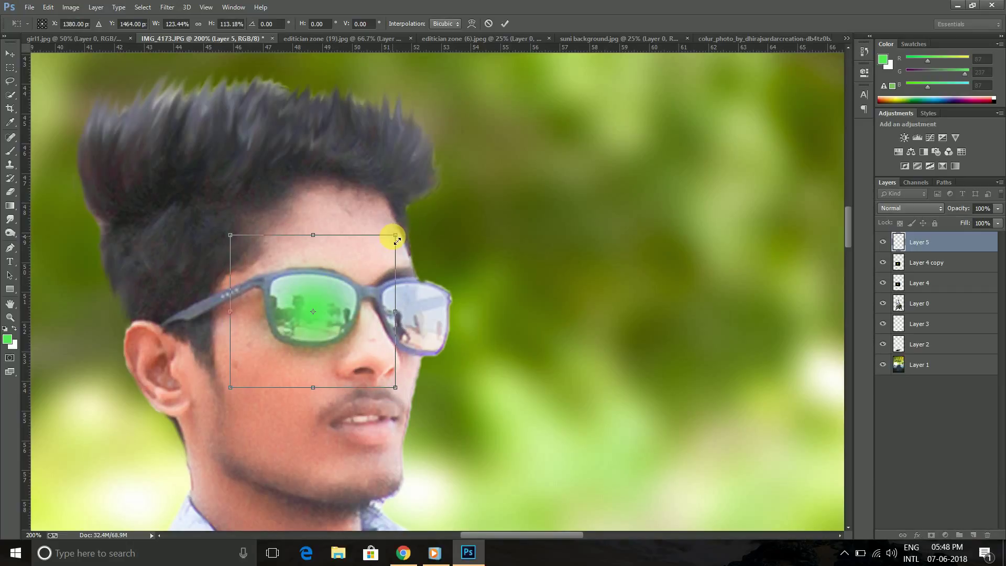
pyautogui.moveTo(397, 240); pyautogui.dragTo(399, 224)
pyautogui.click(504, 23)
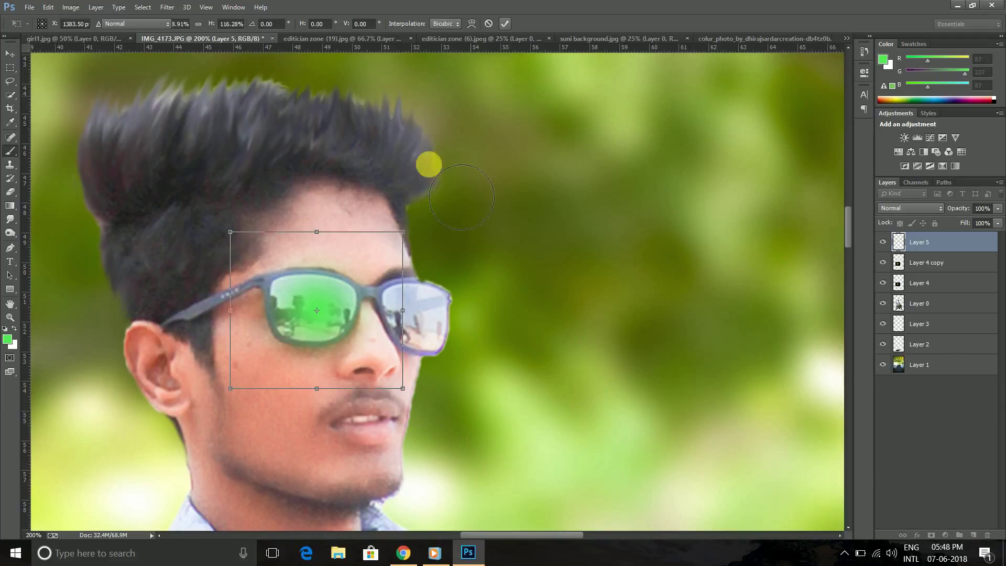
pyautogui.press('b')
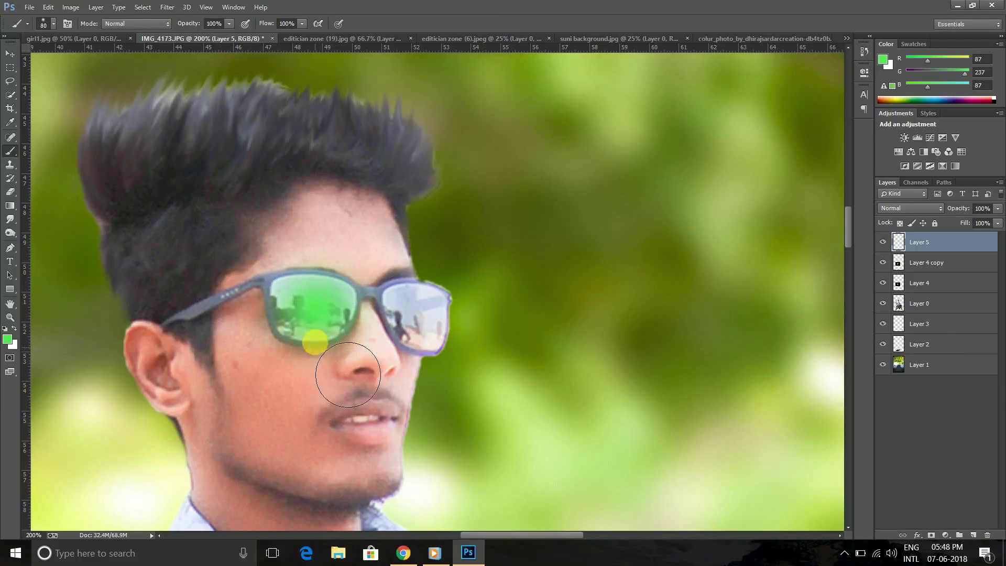
# - Duplicate the green layer, paint across both lenses, and clip the green to the lenses
pyautogui.hotkey('ctrl', 'j')
pyautogui.moveTo(315, 326)
pyautogui.mouseDown()
pyautogui.moveTo(314, 345)
pyautogui.moveTo(404, 321)
pyautogui.moveTo(306, 339)
pyautogui.moveTo(406, 329)
pyautogui.moveTo(404, 321)
pyautogui.moveTo(408, 330)
pyautogui.mouseUp()
pyautogui.hotkey('ctrl', 'alt', 'g')
pyautogui.press('v')
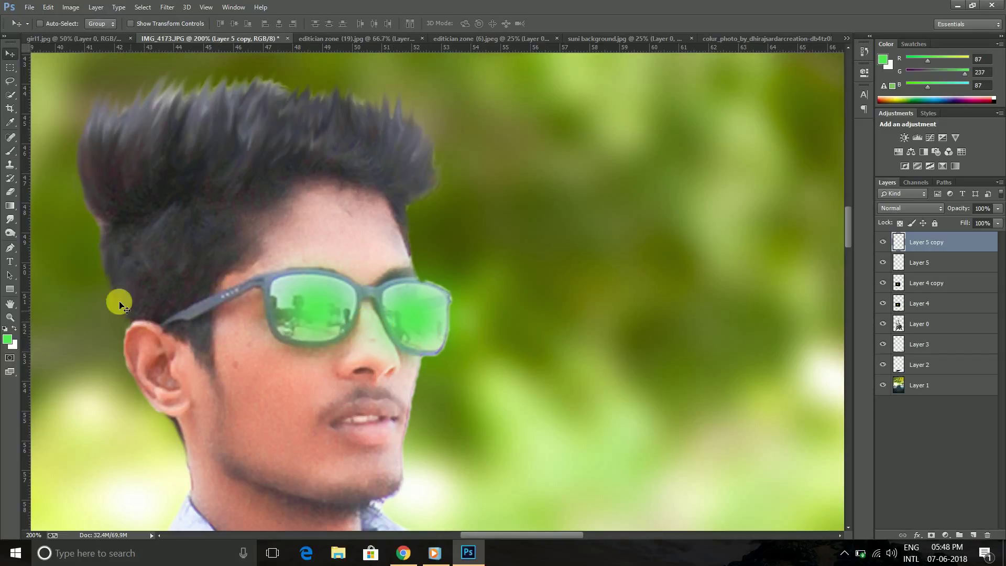
pyautogui.click(10, 192)
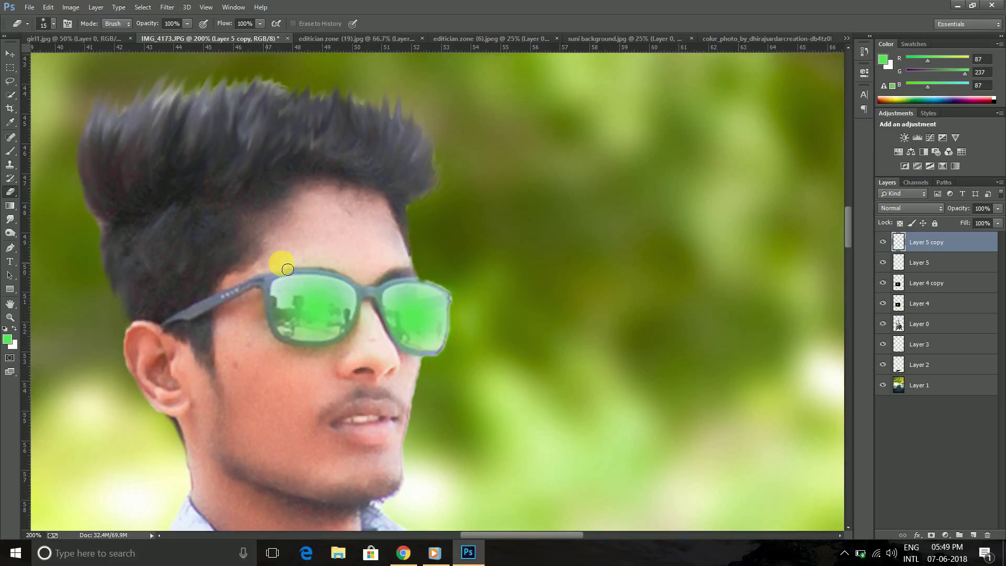
pyautogui.click(925, 262)
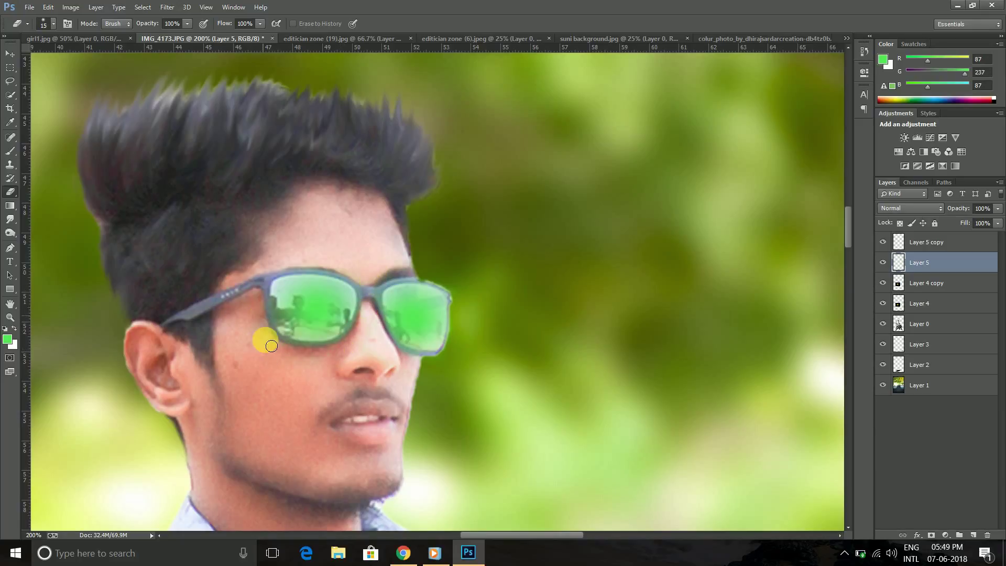
pyautogui.click(964, 242)
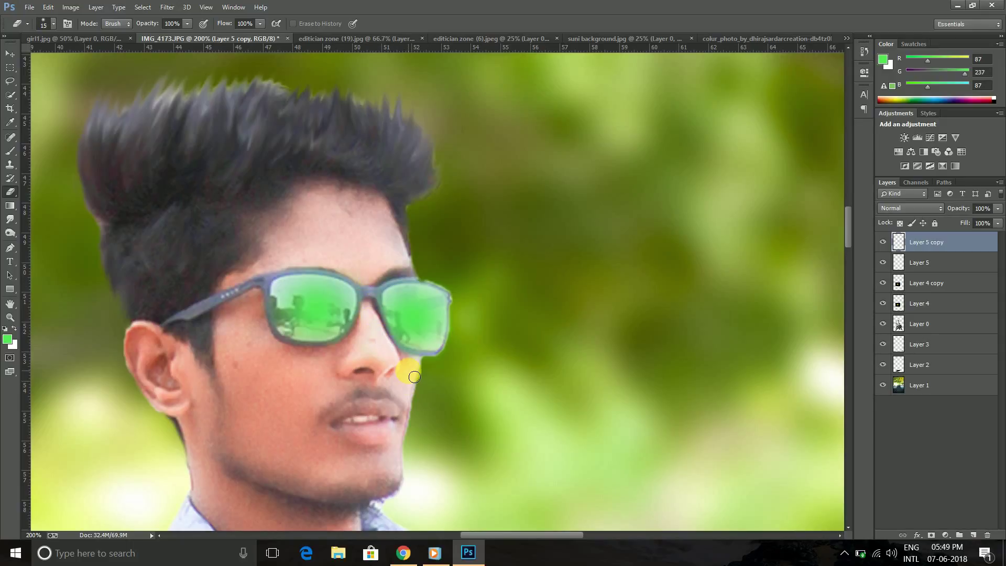
pyautogui.hotkey('ctrl', '-')
pyautogui.hotkey('ctrl', '-')
pyautogui.hotkey('ctrl', '-')
pyautogui.hotkey('ctrl', '-')
pyautogui.hotkey('ctrl', '-')
pyautogui.hotkey('ctrl', '-')
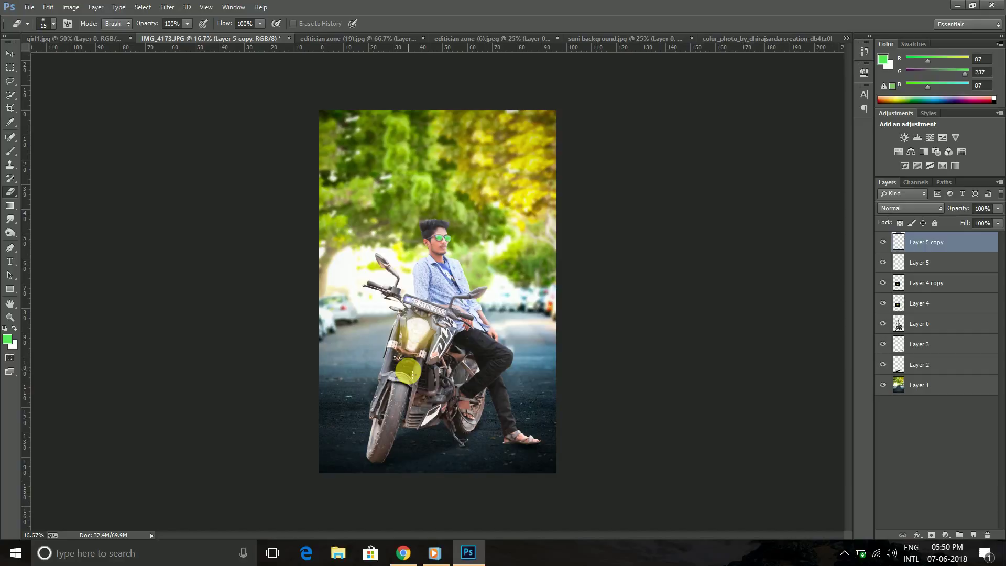
# - Select Layer 5 and Layer 5 copy and lower their opacity to 50%
pyautogui.click(929, 266)
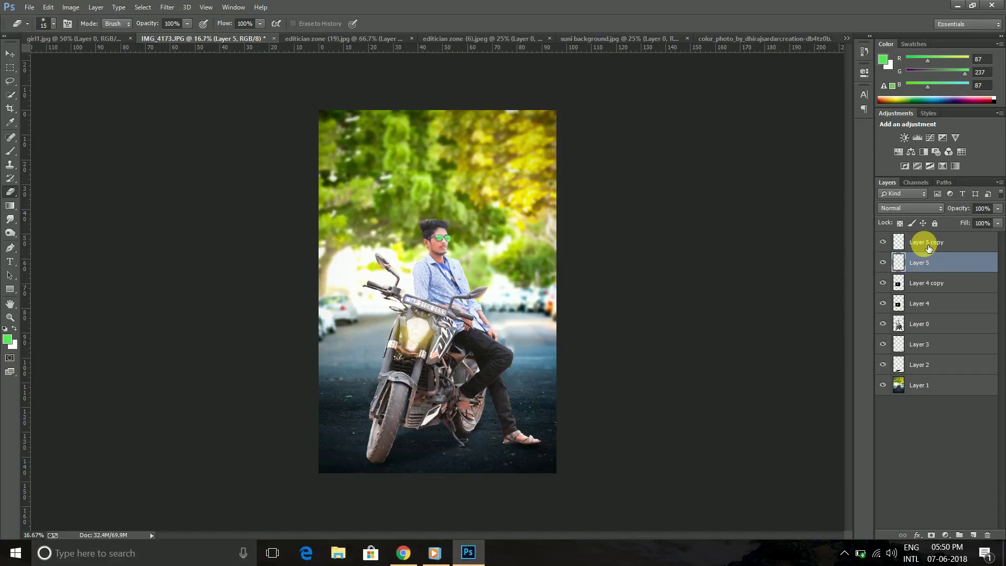
pyautogui.keyDown('shift'); pyautogui.click(928, 244); pyautogui.keyUp('shift')
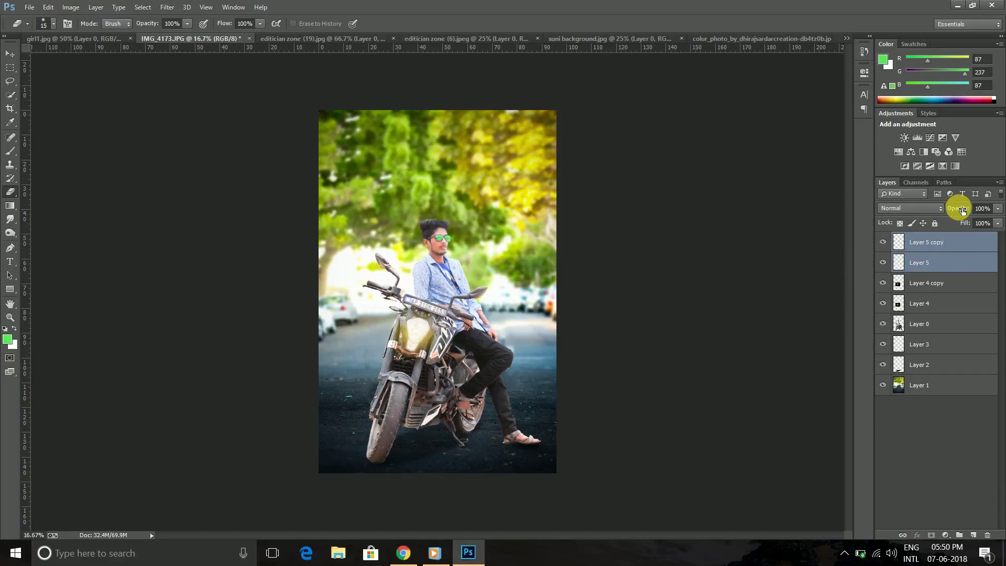
pyautogui.moveTo(942, 211); pyautogui.dragTo(939, 211)
pyautogui.hotkey('ctrl', '+')
pyautogui.hotkey('ctrl', '+')
pyautogui.hotkey('ctrl', '+')
pyautogui.hotkey('ctrl', '+')
pyautogui.hotkey('ctrl', '+')
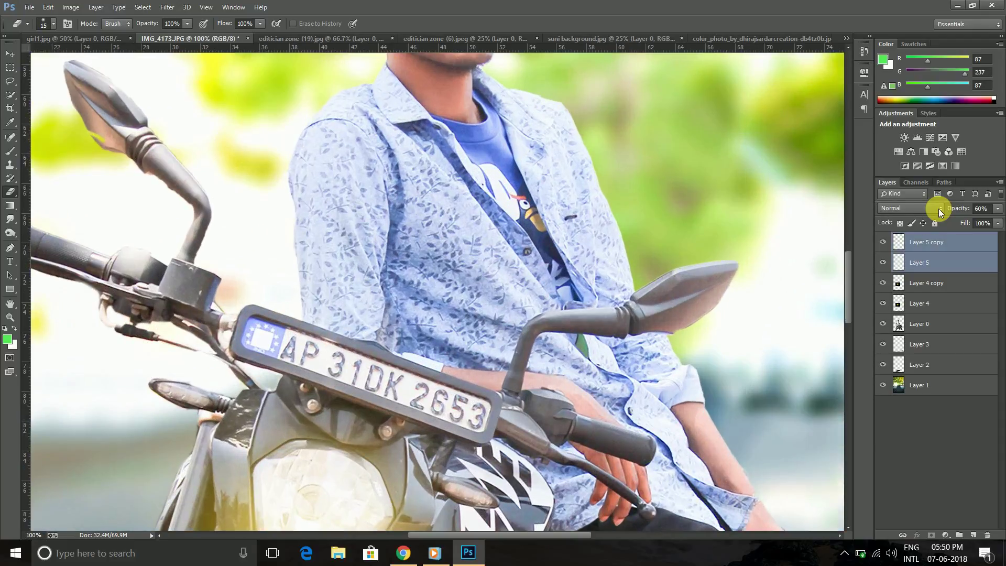
pyautogui.moveTo(478, 198)
pyautogui.mouseDown()
pyautogui.moveTo(424, 244)
pyautogui.moveTo(383, 377)
pyautogui.mouseUp()
pyautogui.moveTo(969, 209); pyautogui.dragTo(944, 215)
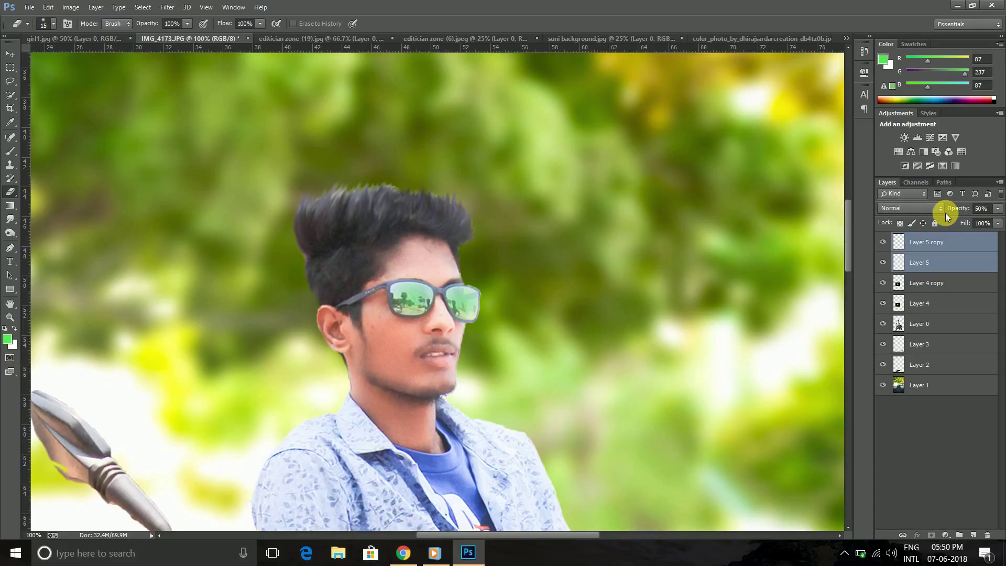
pyautogui.hotkey('ctrl', '-')
pyautogui.hotkey('ctrl', '-')
pyautogui.hotkey('ctrl', '-')
pyautogui.hotkey('ctrl', '-')
pyautogui.hotkey('ctrl', '-')
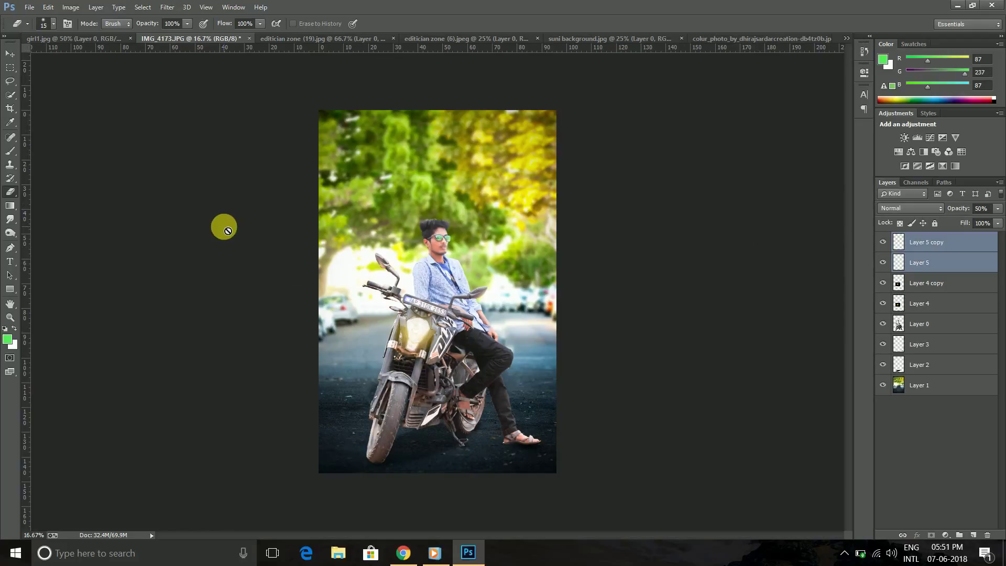
pyautogui.press('XF86AudioRaiseVolume')
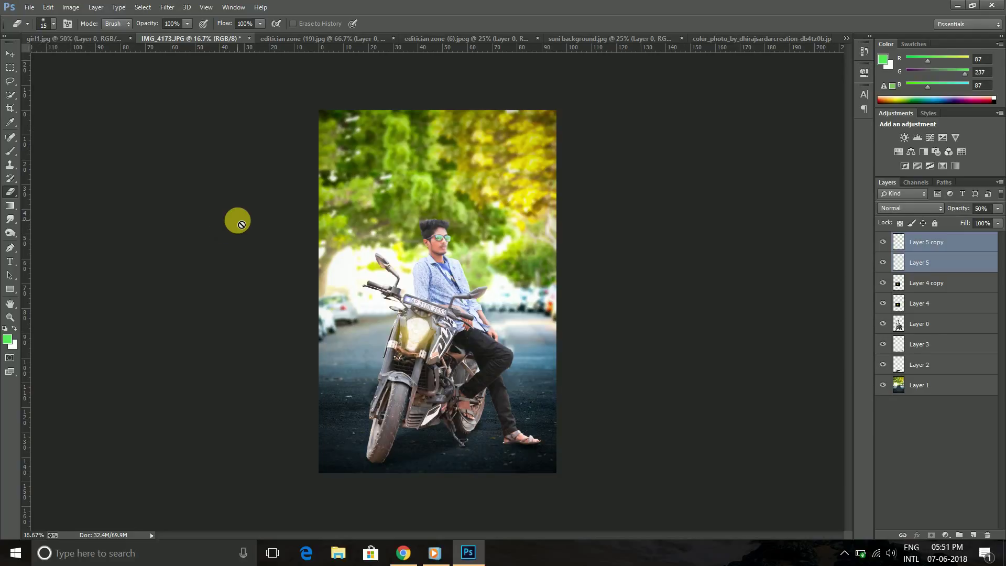
# - Apply a +0.05 Camera Raw exposure lift to Layer 0, then zoom in on the rider
pyautogui.click(930, 325)
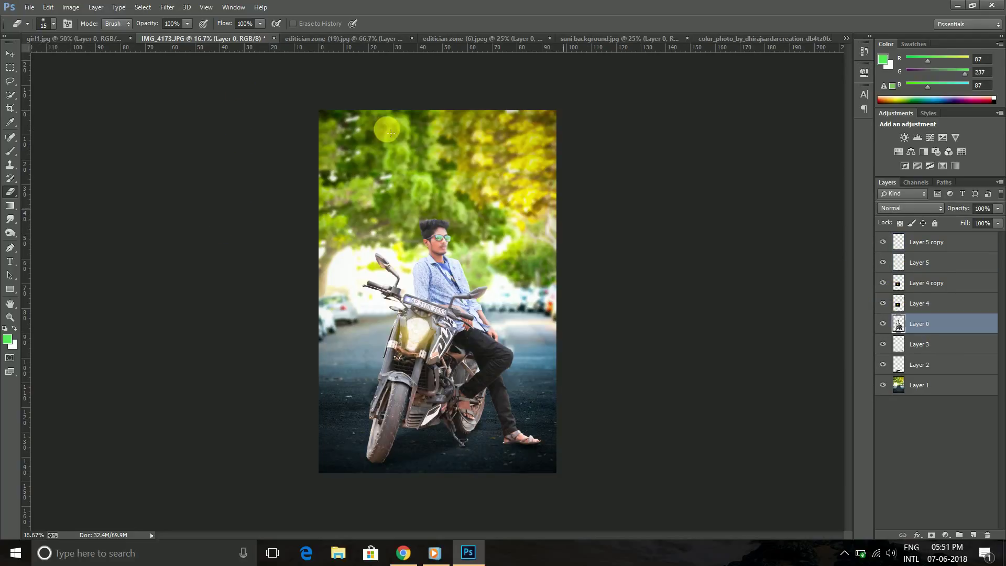
pyautogui.click(168, 7)
pyautogui.click(178, 83)
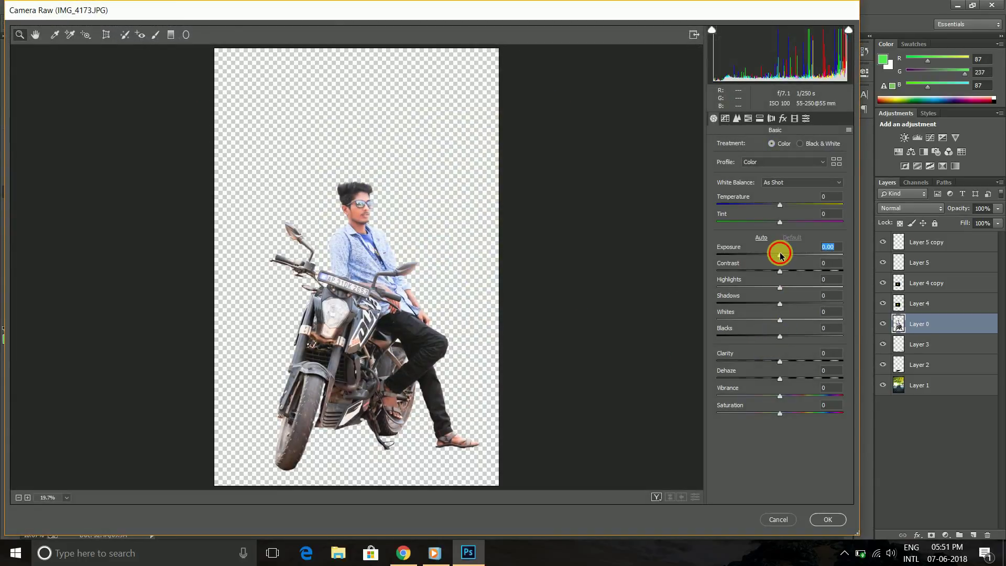
pyautogui.click(828, 519)
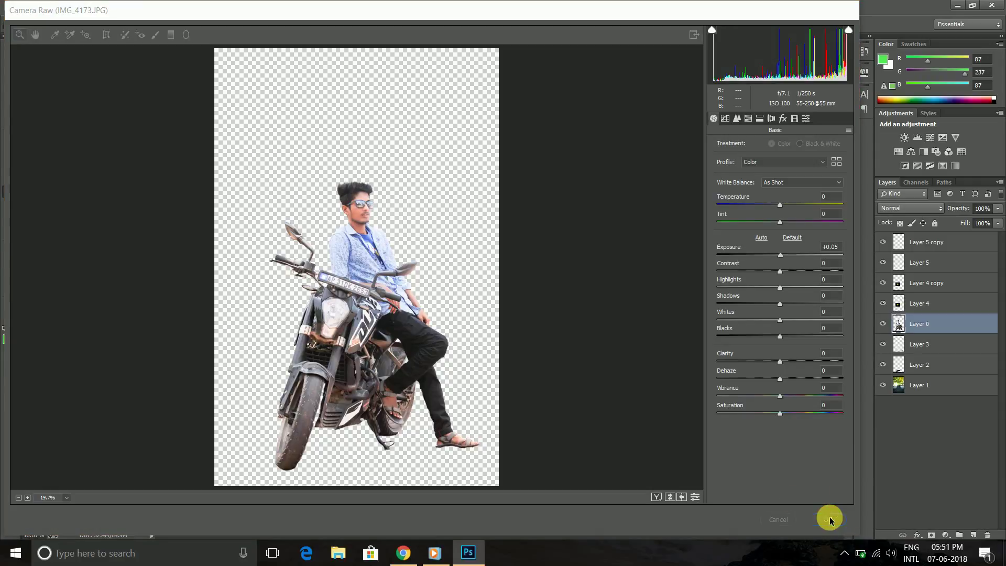
pyautogui.hotkey('ctrl', '+')
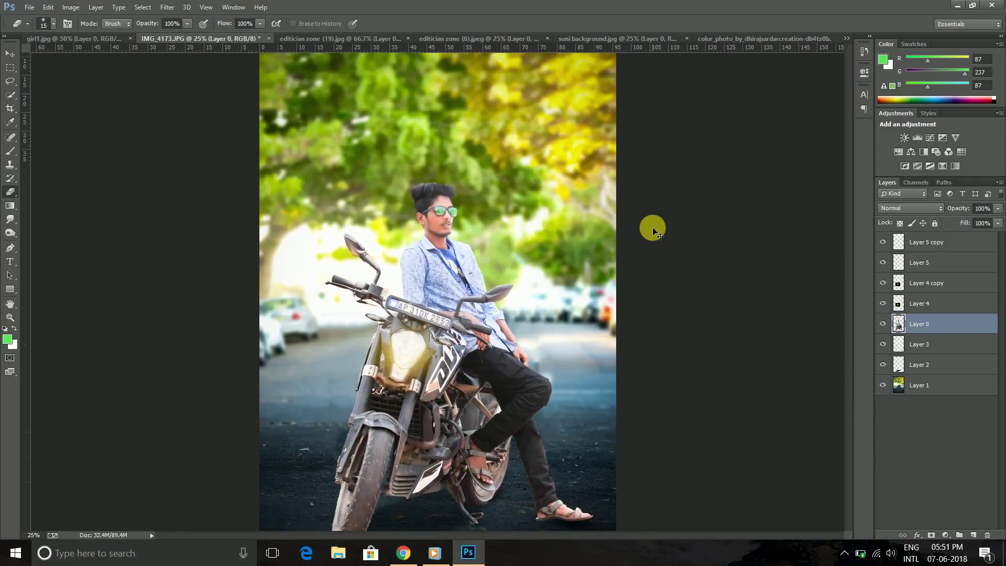
pyautogui.hotkey('ctrl', '+')
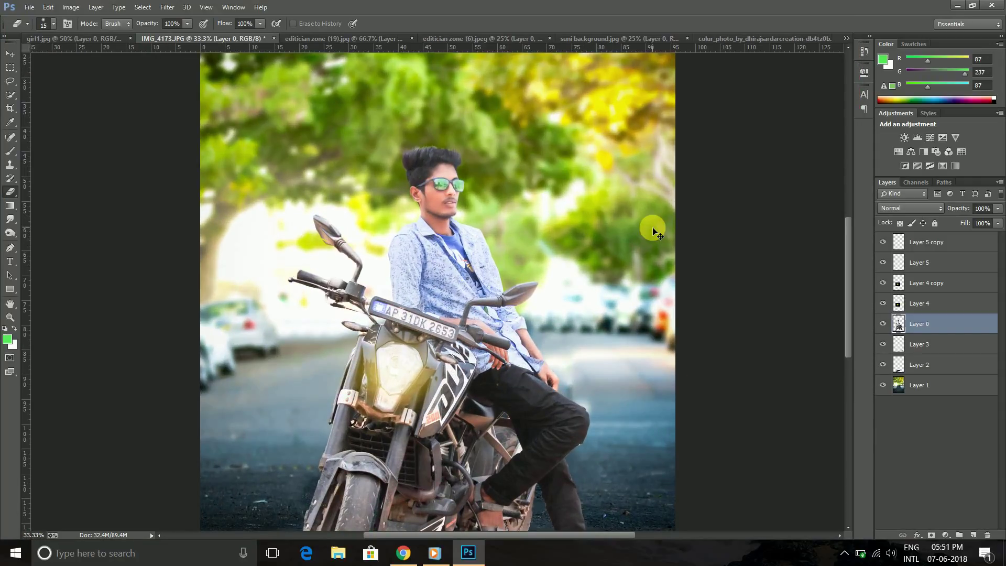
pyautogui.hotkey('ctrl', '+')
pyautogui.hotkey('ctrl', '+')
pyautogui.hotkey('ctrl', '+')
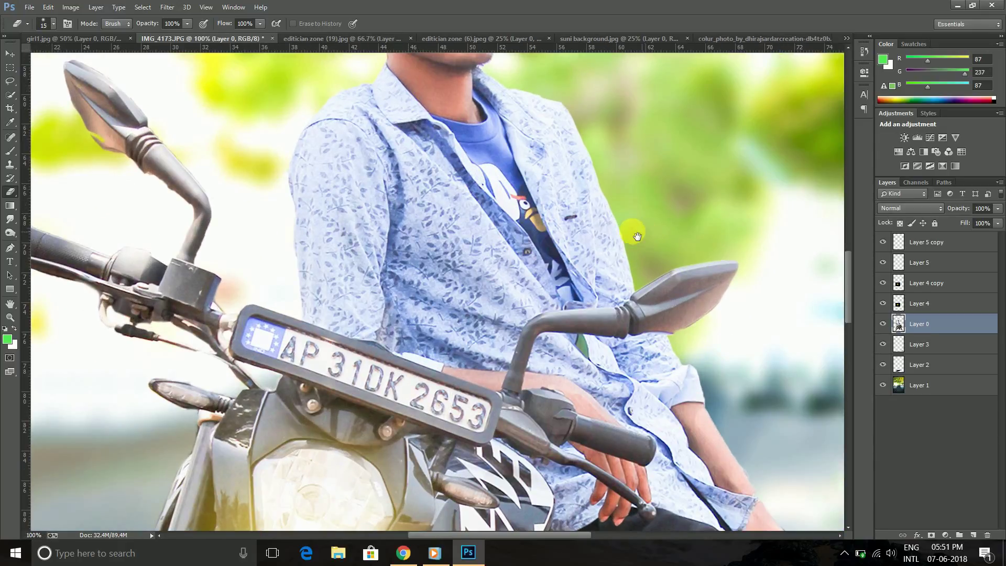
# - With a size-20 Smudge brush at 200% zoom, soften the spiky hair tips along the top edge
pyautogui.moveTo(640, 236); pyautogui.dragTo(489, 346)
pyautogui.scroll(5, 486, 342)
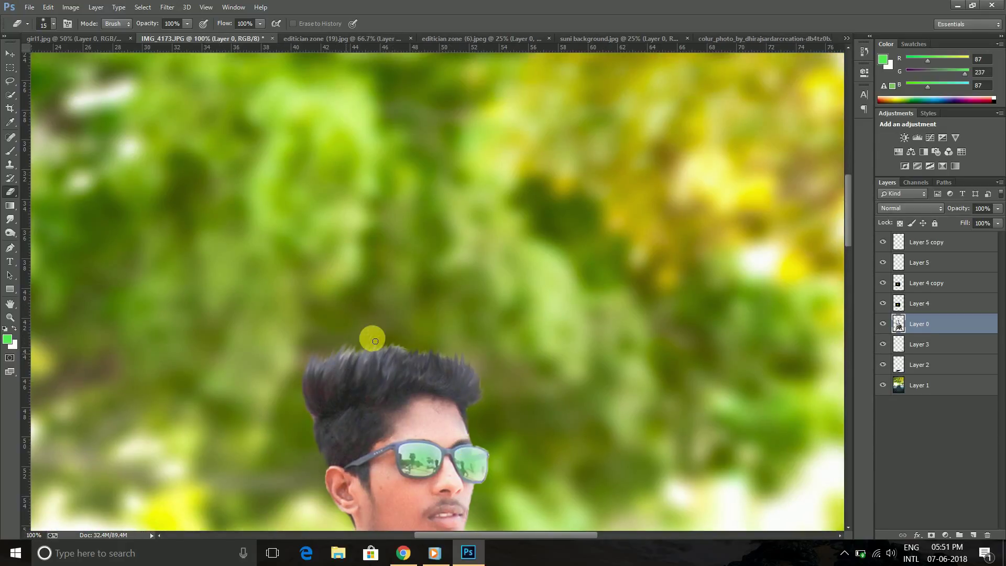
pyautogui.click(10, 219)
pyautogui.hotkey('ctrl', '+')
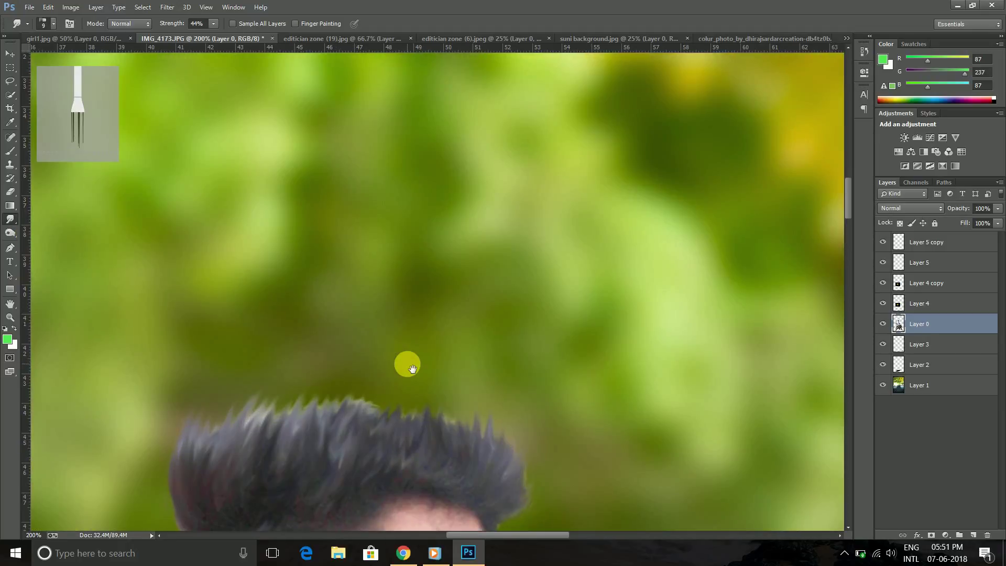
pyautogui.moveTo(406, 361); pyautogui.dragTo(419, 201)
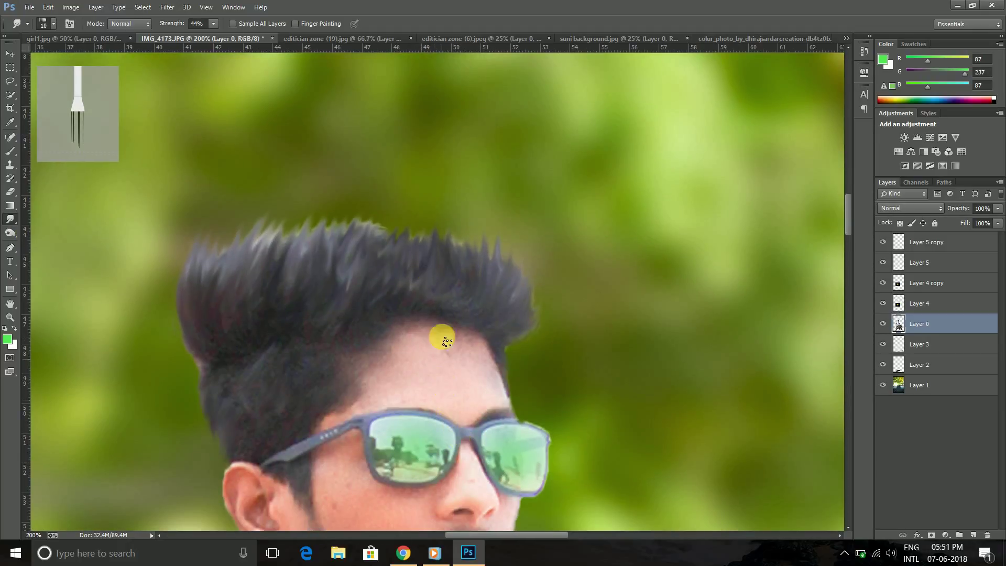
pyautogui.press(']')
pyautogui.press(']')
pyautogui.moveTo(428, 229)
pyautogui.mouseDown()
pyautogui.moveTo(558, 290)
pyautogui.moveTo(456, 303)
pyautogui.moveTo(469, 301)
pyautogui.moveTo(379, 283)
pyautogui.moveTo(404, 239)
pyautogui.moveTo(445, 296)
pyautogui.moveTo(440, 261)
pyautogui.mouseUp()
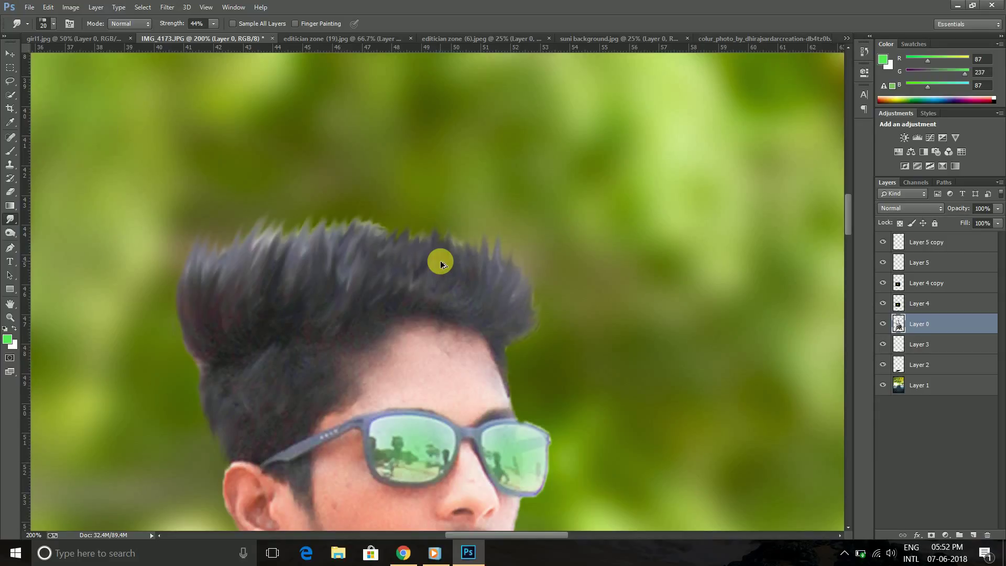
pyautogui.hotkey('ctrl', 'alt', 'z')
pyautogui.hotkey('ctrl', 'alt', 'z')
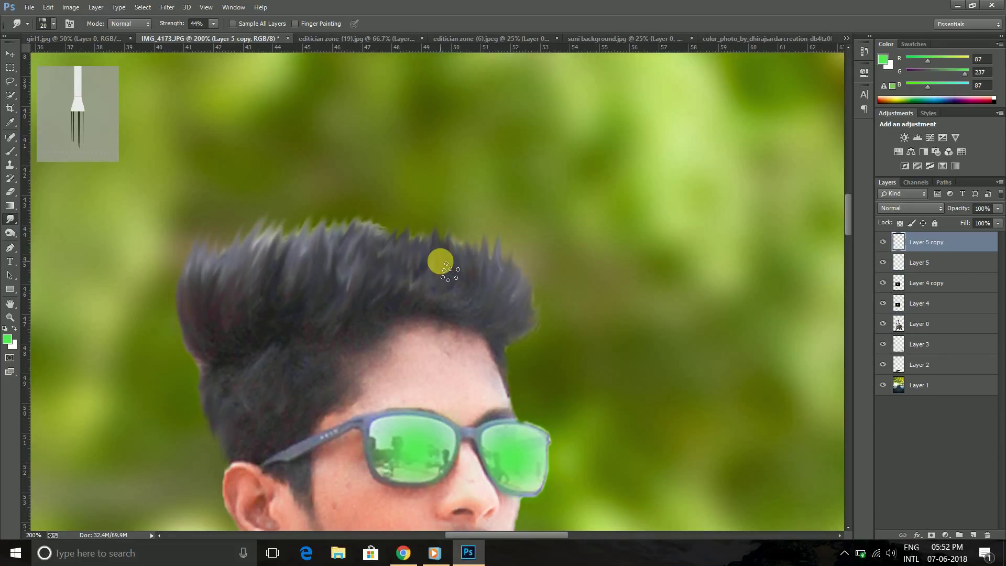
# - Set both Layer 5 and Layer 5 copy lens glow layers to 62% opacity
pyautogui.click(883, 242)
pyautogui.keyDown('shift'); pyautogui.click(923, 266); pyautogui.keyUp('shift')
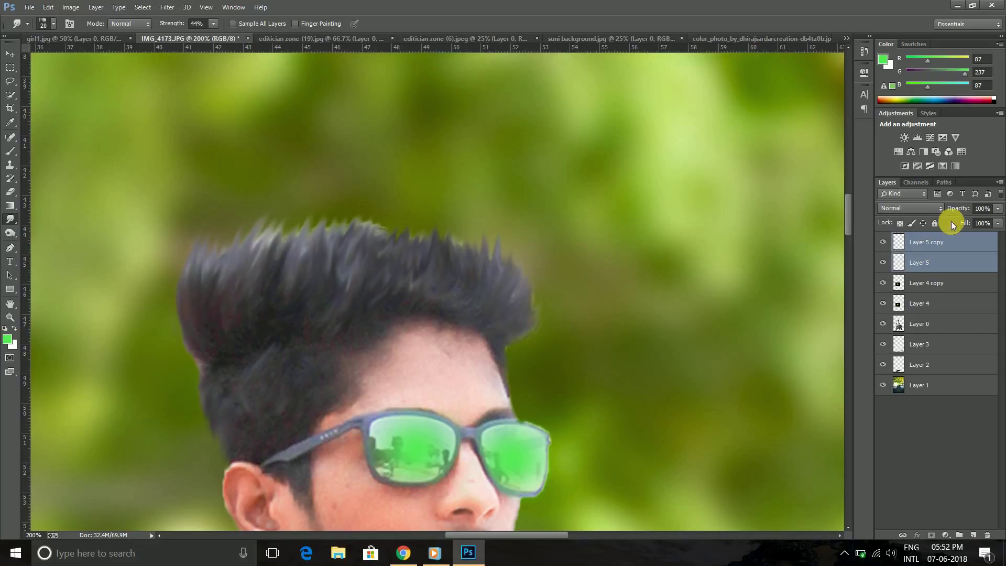
pyautogui.moveTo(954, 208); pyautogui.dragTo(947, 212)
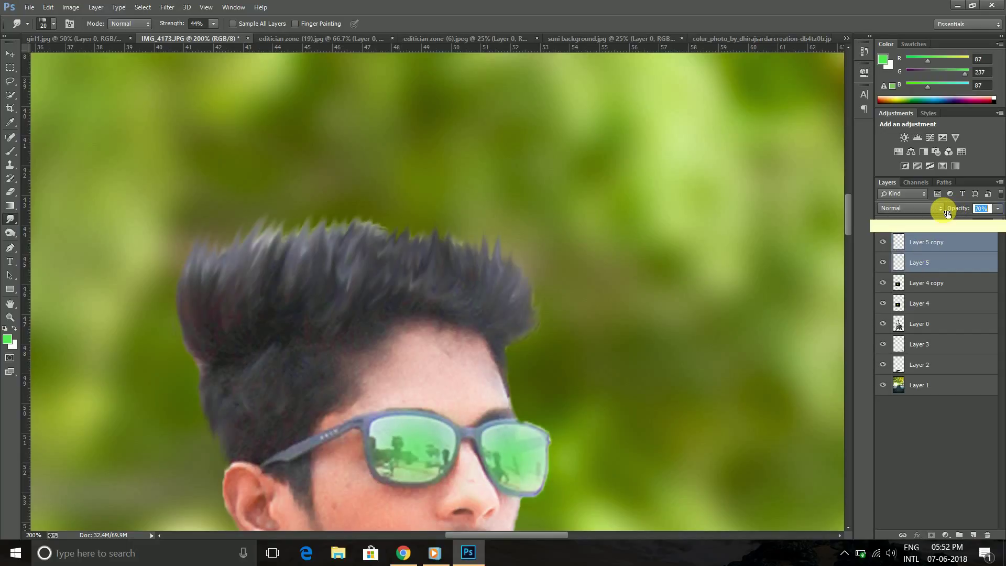
pyautogui.hotkey('ctrl', '-')
pyautogui.hotkey('ctrl', '-')
pyautogui.hotkey('ctrl', '-')
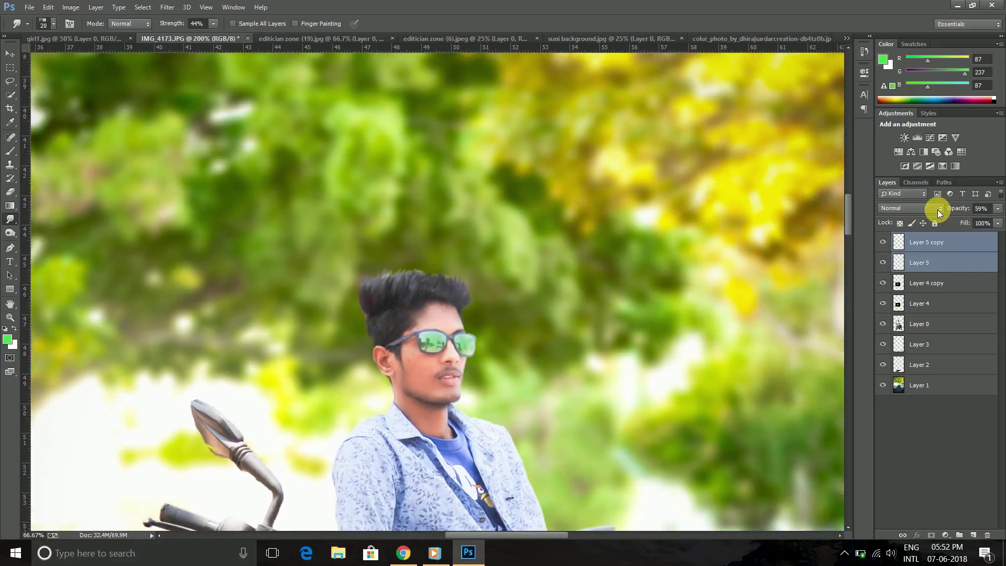
pyautogui.hotkey('ctrl', '-')
pyautogui.hotkey('ctrl', '-')
pyautogui.hotkey('ctrl', '-')
pyautogui.hotkey('ctrl', '-')
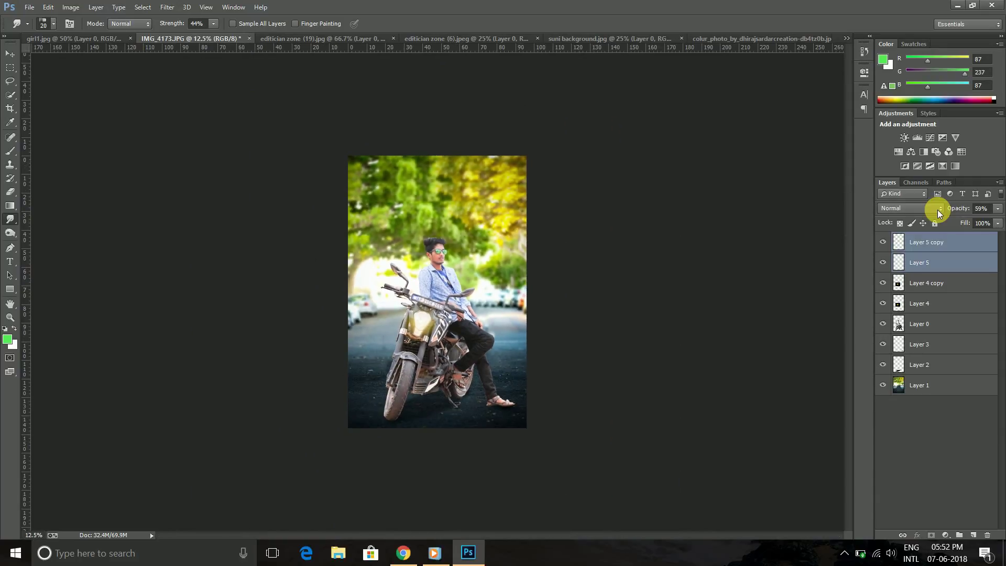
pyautogui.hotkey('ctrl', '+')
pyautogui.hotkey('ctrl', '+')
pyautogui.hotkey('ctrl', '+')
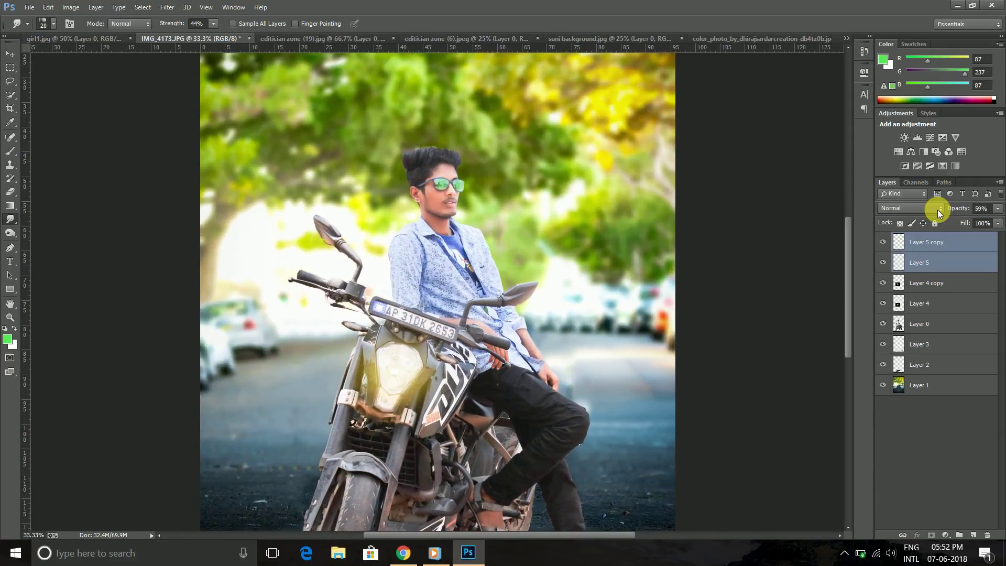
pyautogui.moveTo(970, 210); pyautogui.dragTo(938, 210)
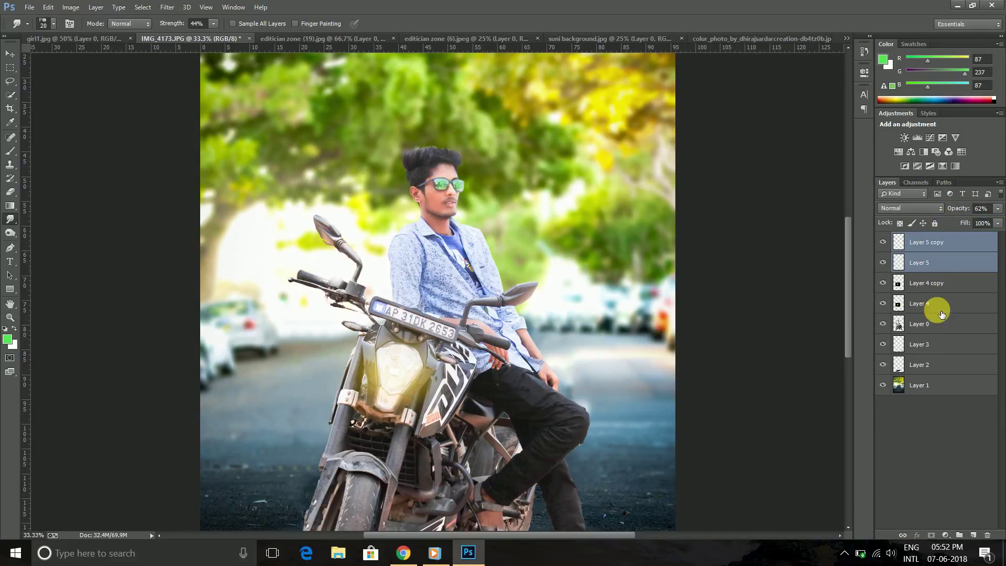
# - Select Layer 0 and zoom to 300% on the top of the rider's head
pyautogui.click(918, 324)
pyautogui.hotkey('ctrl', '+')
pyautogui.hotkey('ctrl', '+')
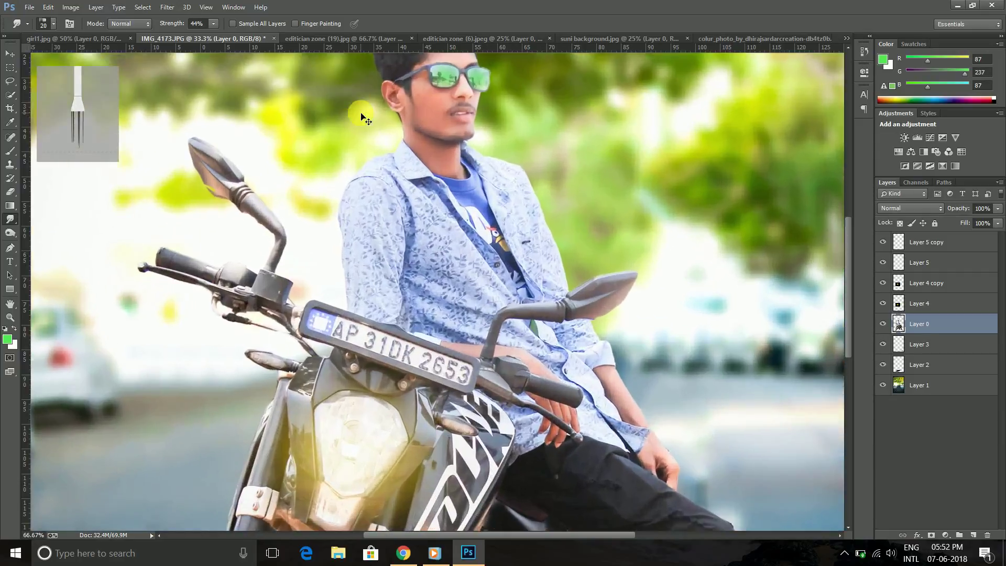
pyautogui.hotkey('ctrl', '+')
pyautogui.hotkey('ctrl', '+')
pyautogui.hotkey('ctrl', '+')
pyautogui.moveTo(512, 191); pyautogui.dragTo(496, 319)
pyautogui.scroll(5, 543, 382)
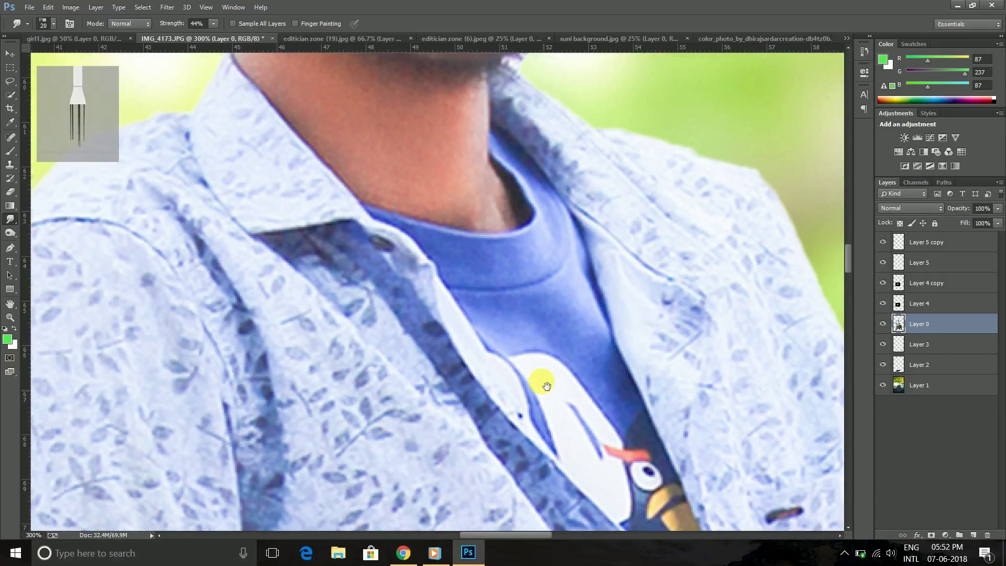
pyautogui.scroll(5, 534, 341)
pyautogui.scroll(5, 534, 382)
pyautogui.scroll(5, 526, 291)
# - Smudge the hair tips outward across the top, left and right of the head
pyautogui.moveTo(526, 290)
pyautogui.mouseDown()
pyautogui.moveTo(490, 198)
pyautogui.moveTo(461, 191)
pyautogui.mouseUp()
pyautogui.moveTo(564, 231)
pyautogui.mouseDown()
pyautogui.moveTo(541, 168)
pyautogui.moveTo(456, 150)
pyautogui.moveTo(426, 188)
pyautogui.moveTo(423, 161)
pyautogui.mouseUp()
pyautogui.moveTo(628, 228); pyautogui.dragTo(619, 269)
pyautogui.moveTo(618, 176); pyautogui.dragTo(641, 240)
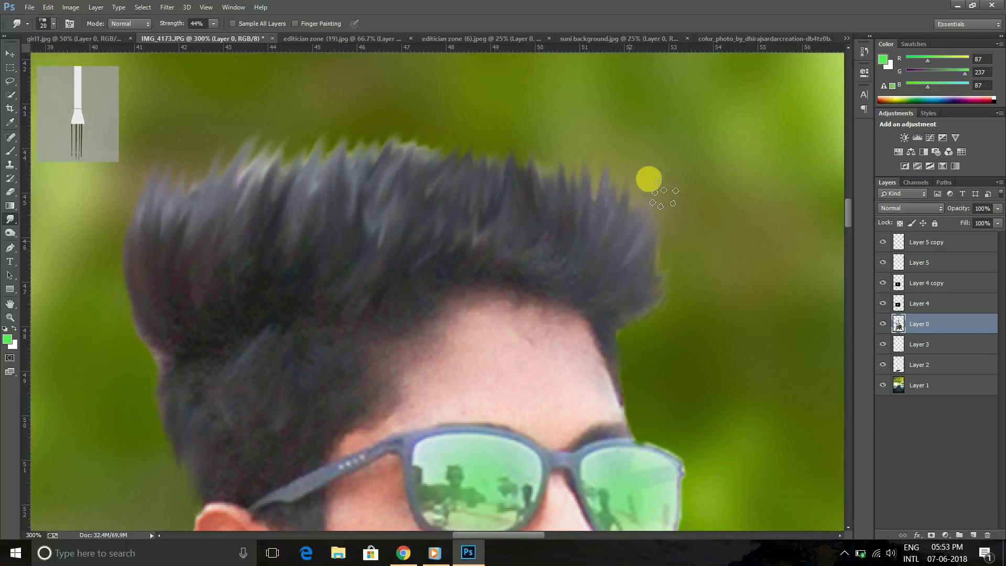
pyautogui.moveTo(400, 225)
pyautogui.mouseDown()
pyautogui.moveTo(433, 173)
pyautogui.moveTo(492, 184)
pyautogui.moveTo(539, 143)
pyautogui.moveTo(550, 175)
pyautogui.mouseUp()
pyautogui.hotkey('ctrl', '-')
pyautogui.hotkey('ctrl', '-')
pyautogui.hotkey('ctrl', '-')
pyautogui.hotkey('ctrl', '-')
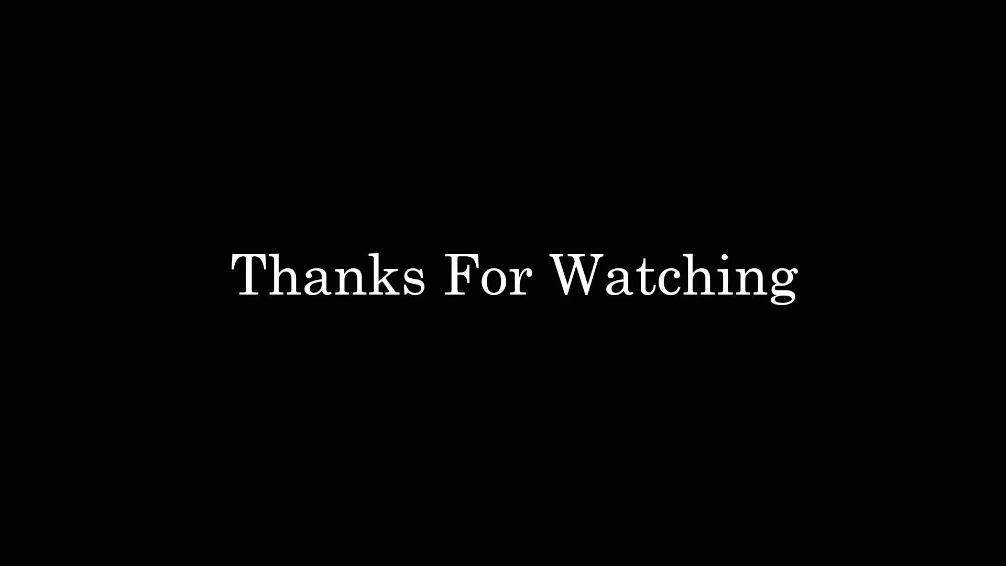